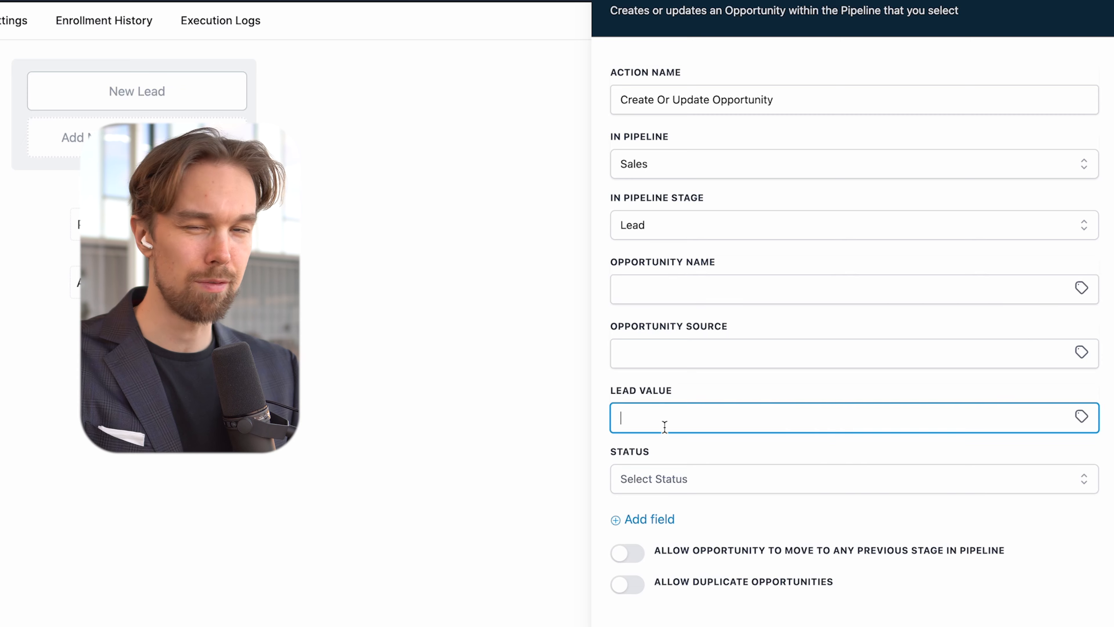
# Step: Set the opportunity status to open, allow moves to earlier stages, and save the action
pyautogui.click(641, 480)
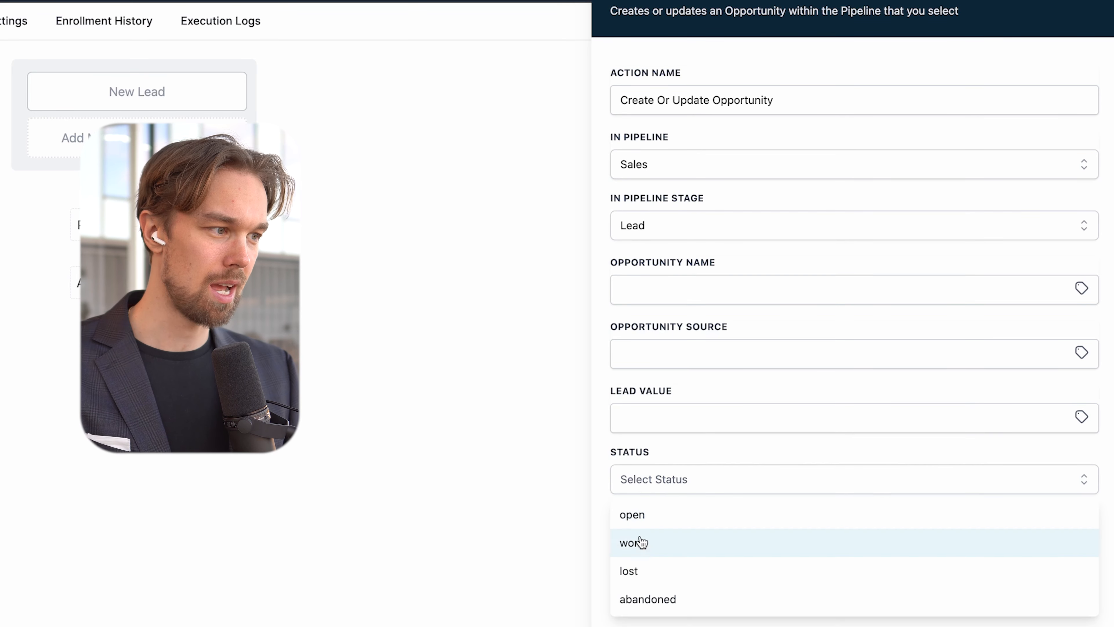
pyautogui.click(654, 526)
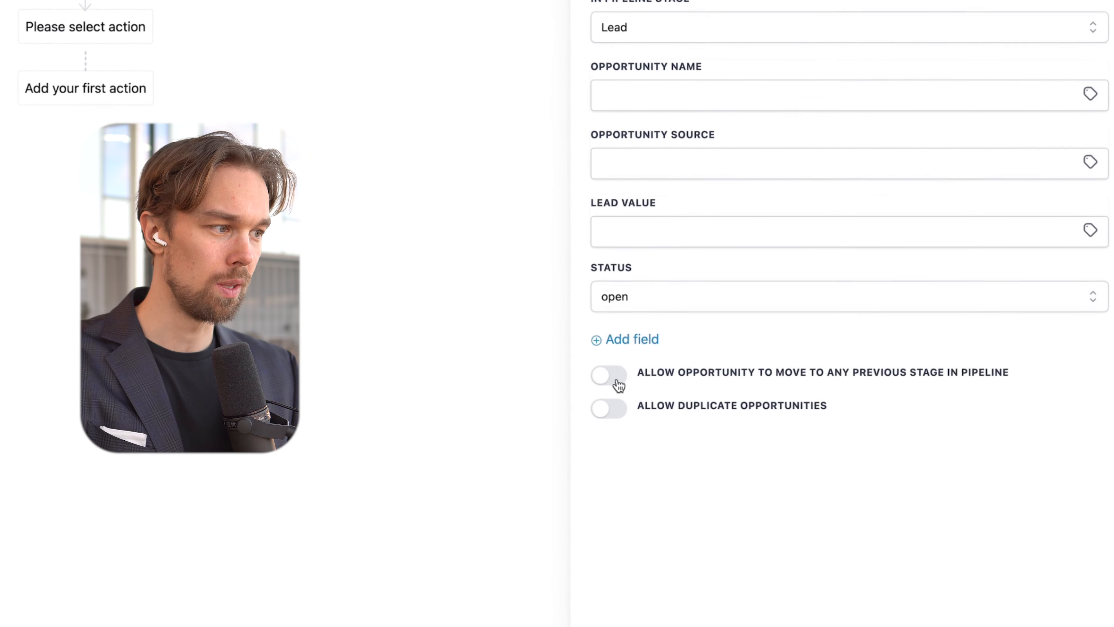
pyautogui.click(615, 379)
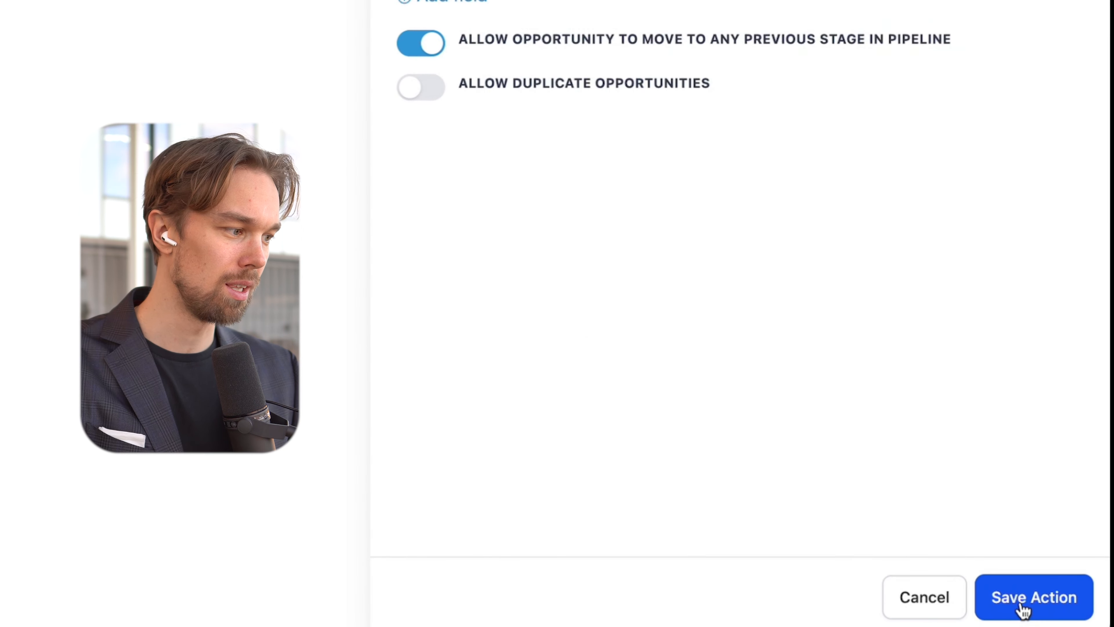
pyautogui.click(1024, 619)
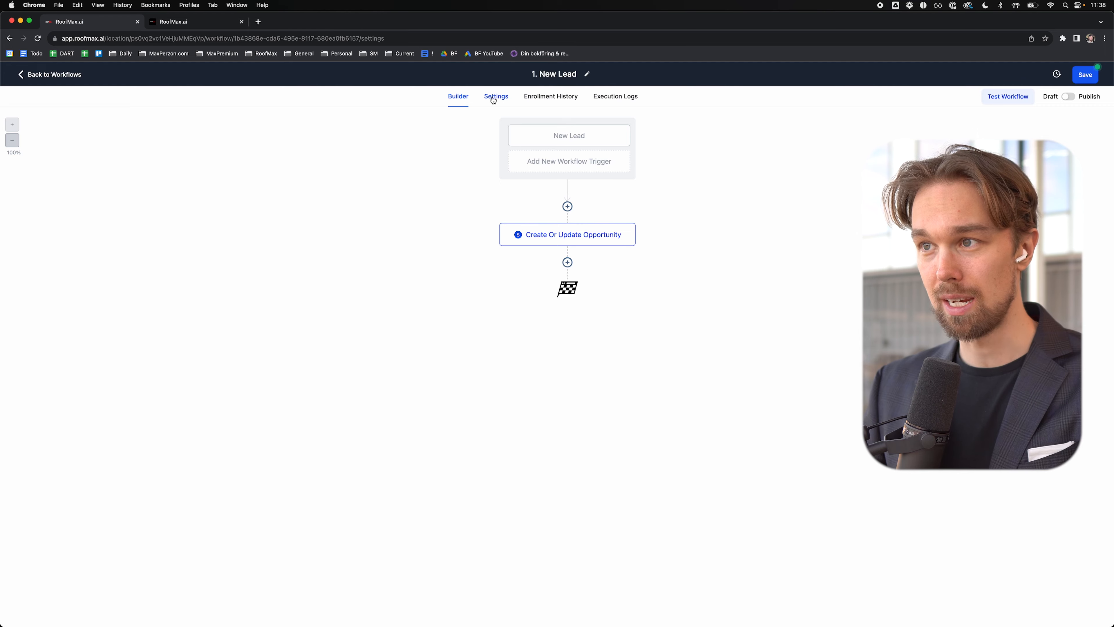
# Step: Enable Allow re-entry in the workflow settings
pyautogui.click(495, 96)
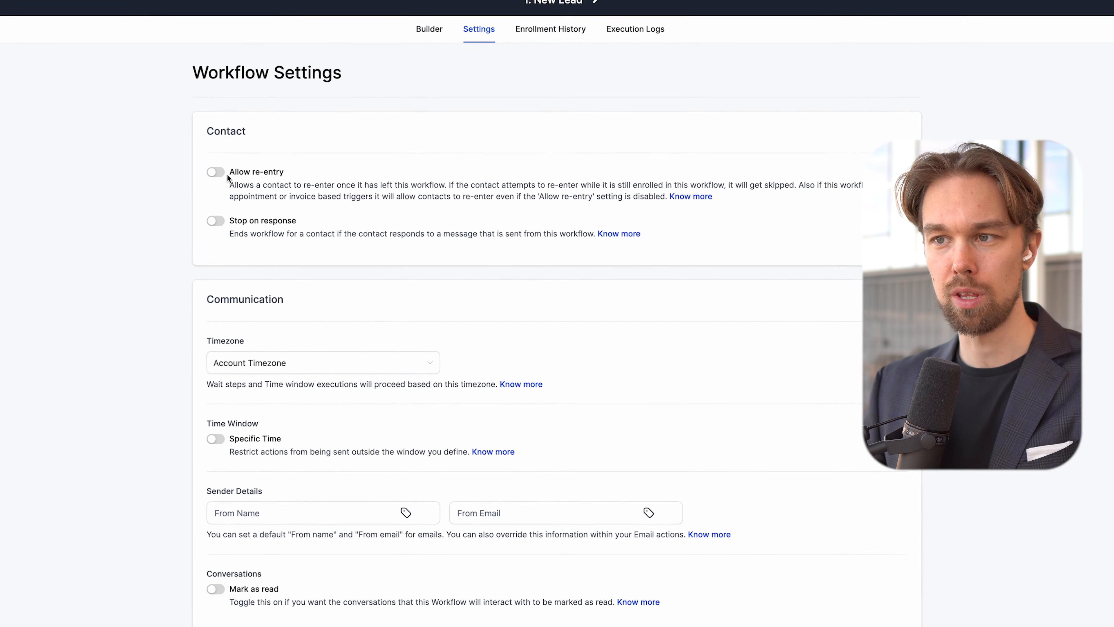
pyautogui.moveTo(311, 205); pyautogui.dragTo(346, 204)
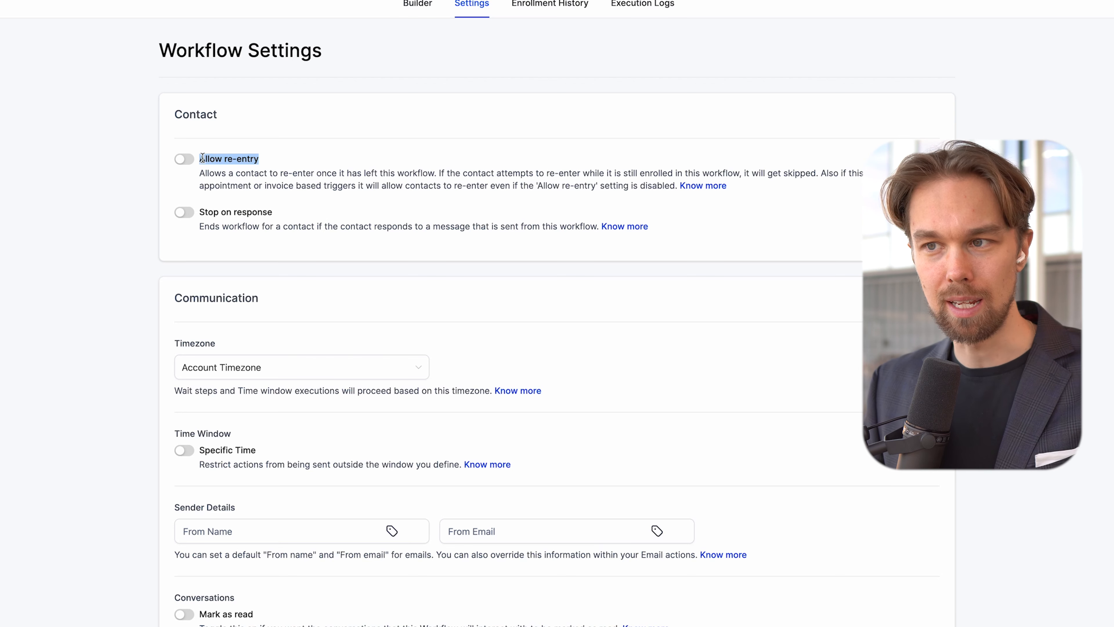
pyautogui.click(187, 163)
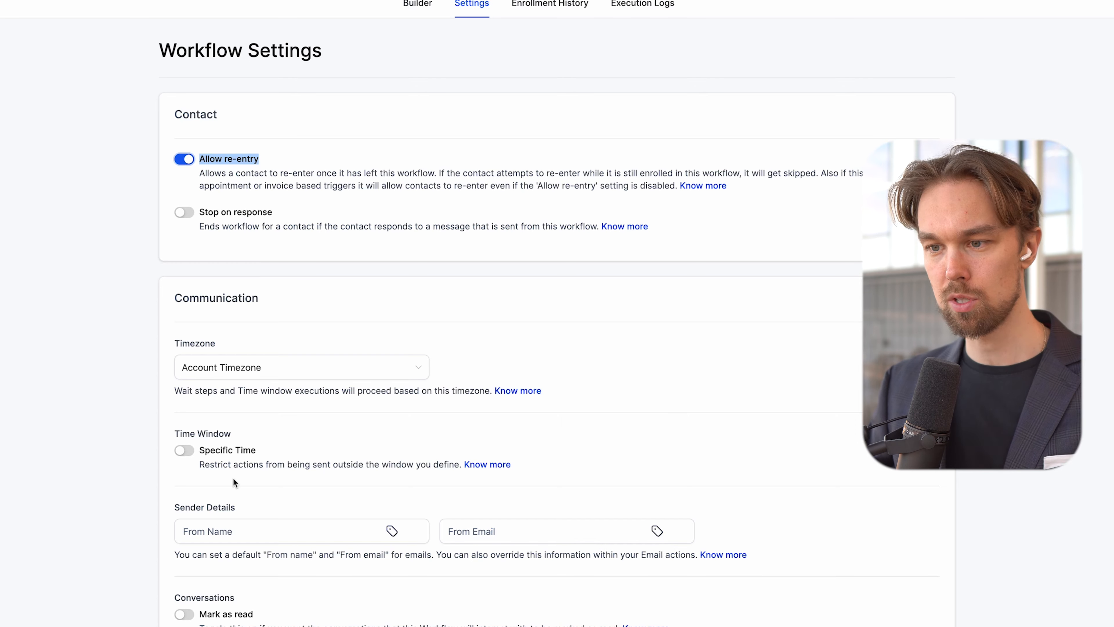
# Step: Enter the default sender's name and email, save the workflow, and return to the builder
pyautogui.click(234, 531)
pyautogui.scroll(-2, 235, 505)
pyautogui.press('Tab')
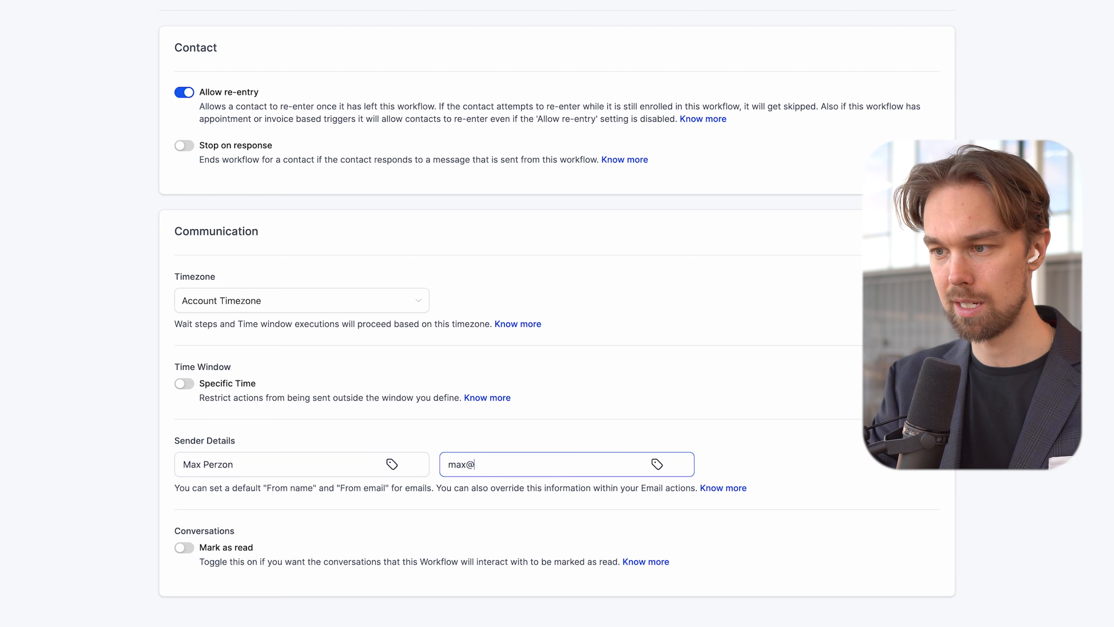
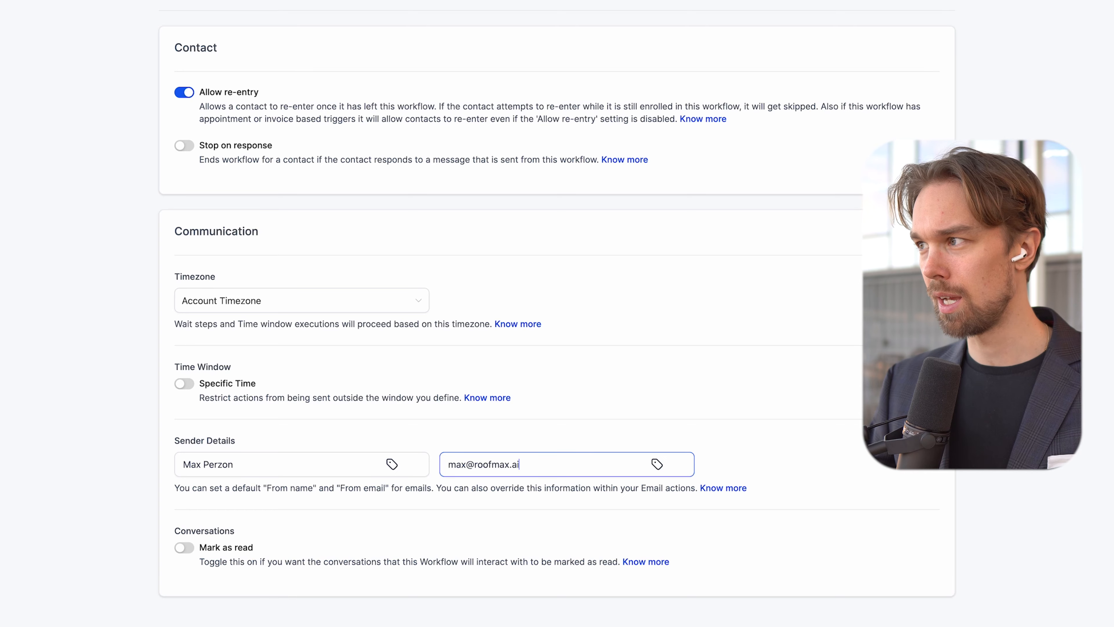
pyautogui.click(1090, 77)
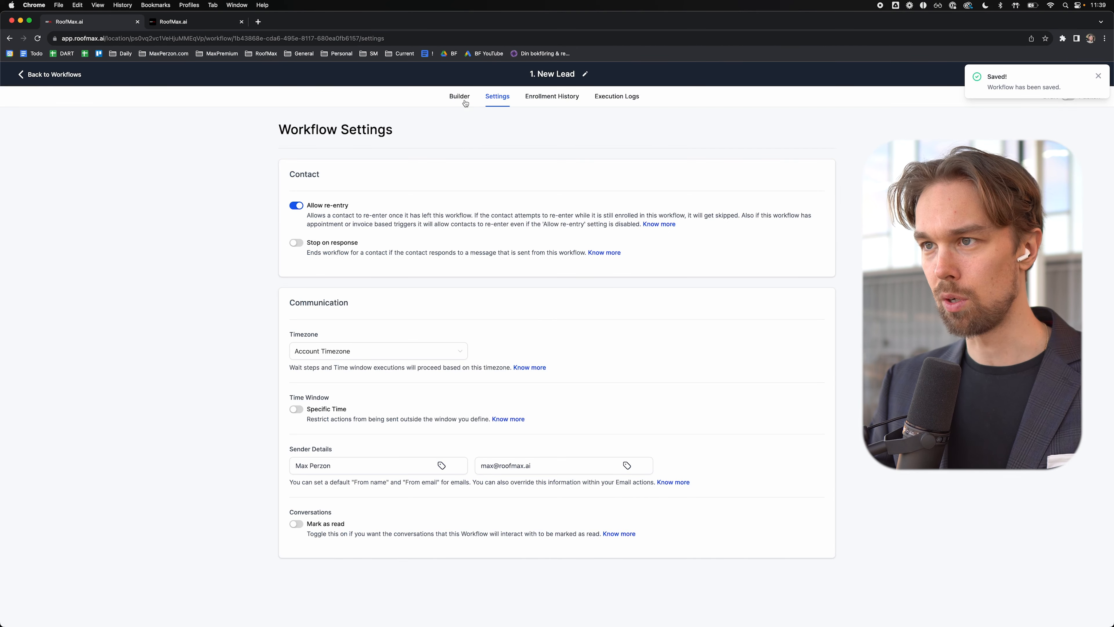
pyautogui.click(465, 102)
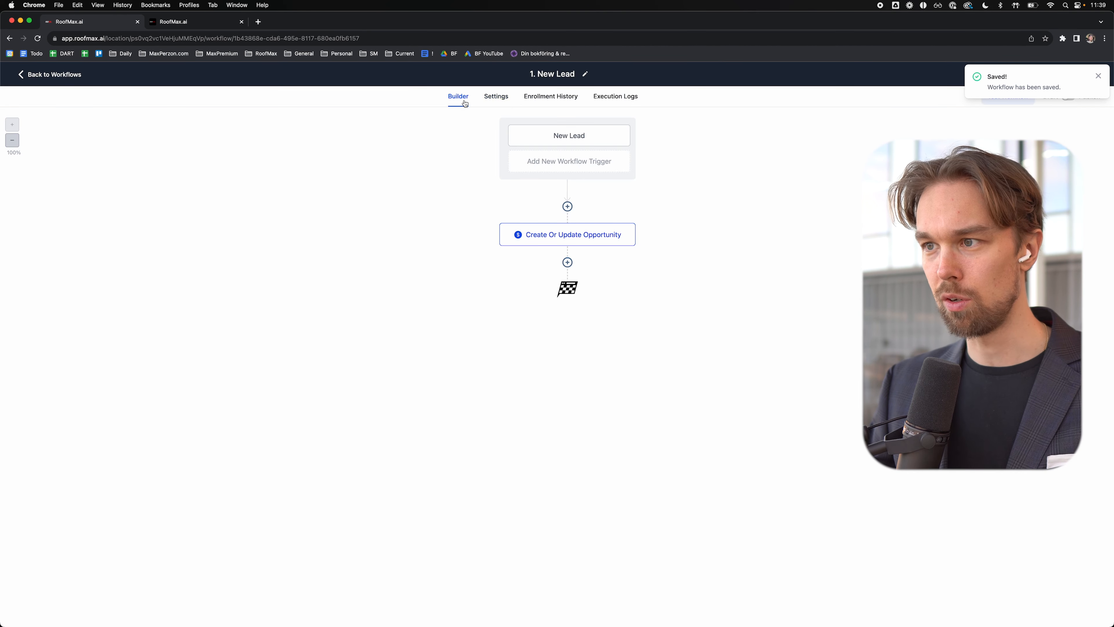
# Step: Close the action picker without adding a step, then publish and save the New Lead workflow
pyautogui.click(568, 261)
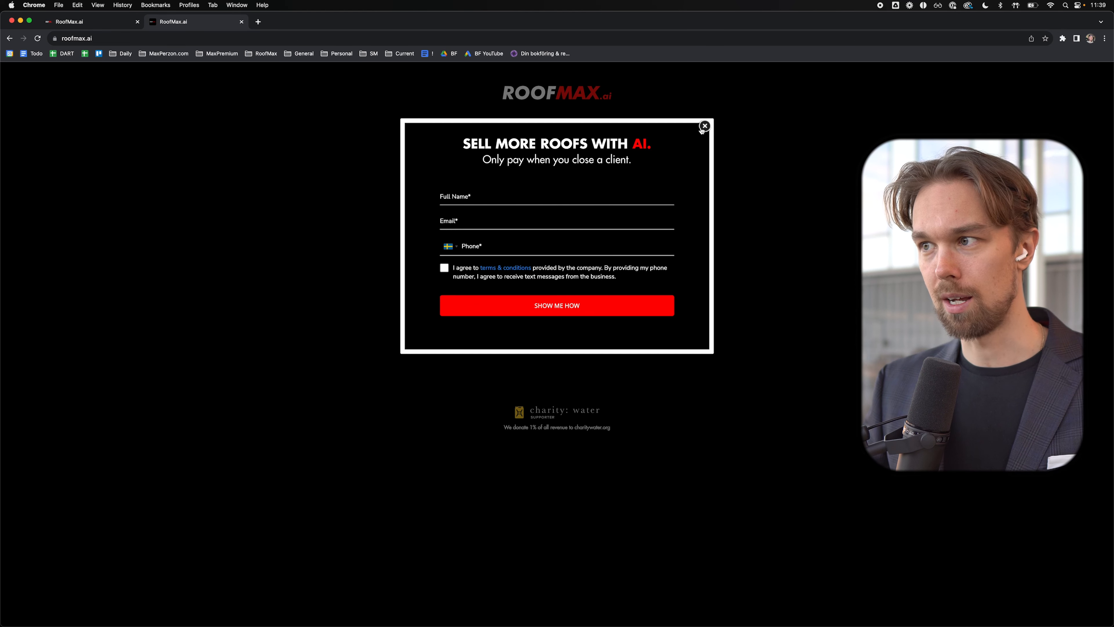
pyautogui.click(703, 127)
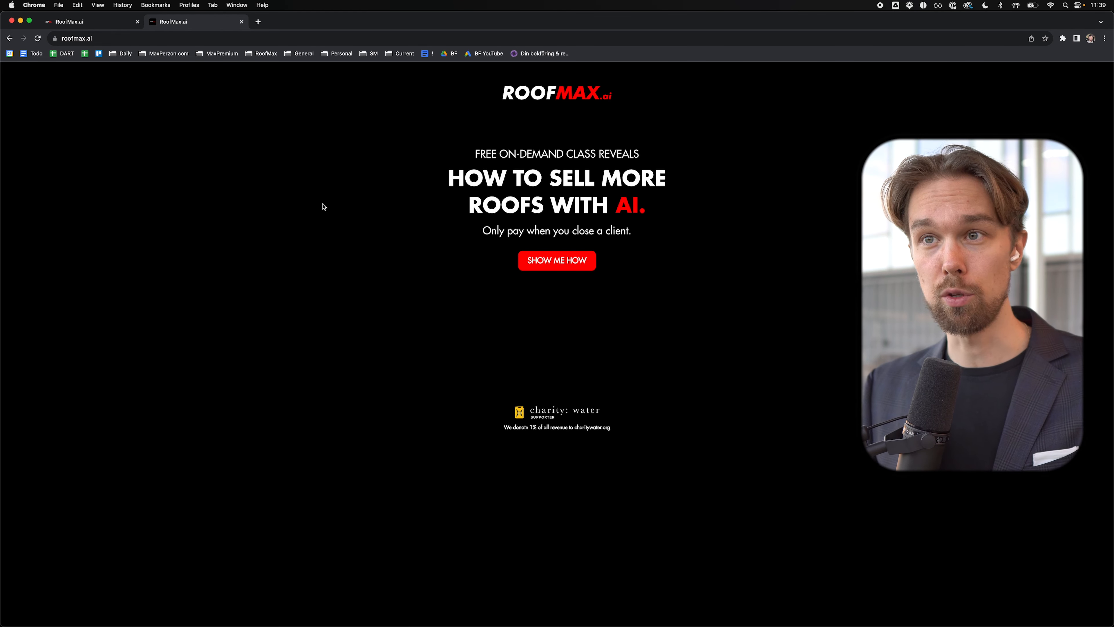
pyautogui.click(100, 25)
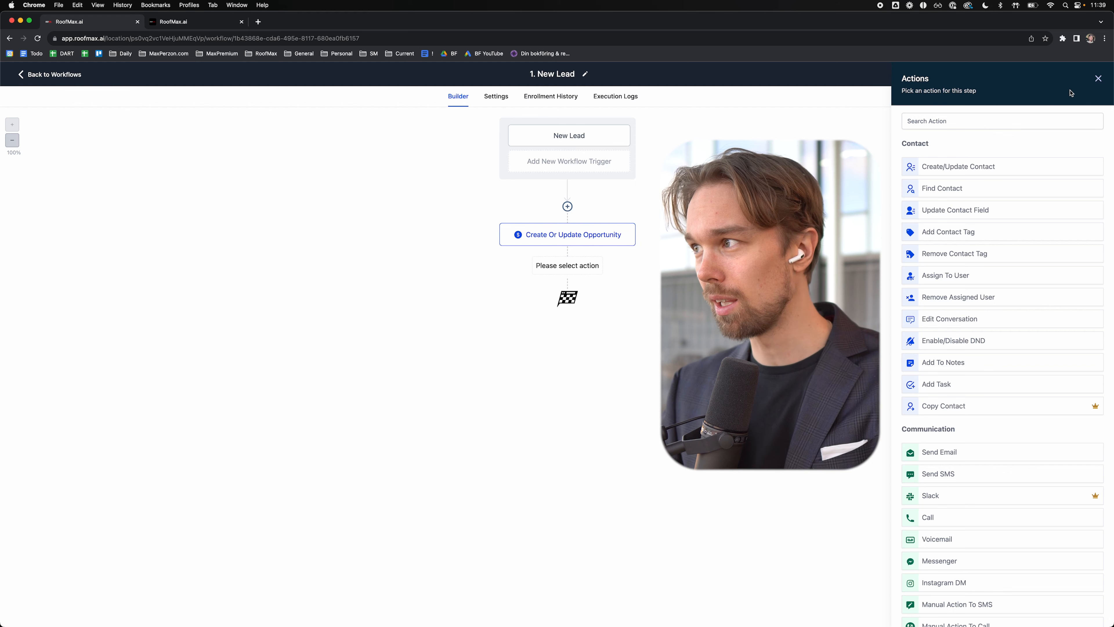
pyautogui.click(1098, 79)
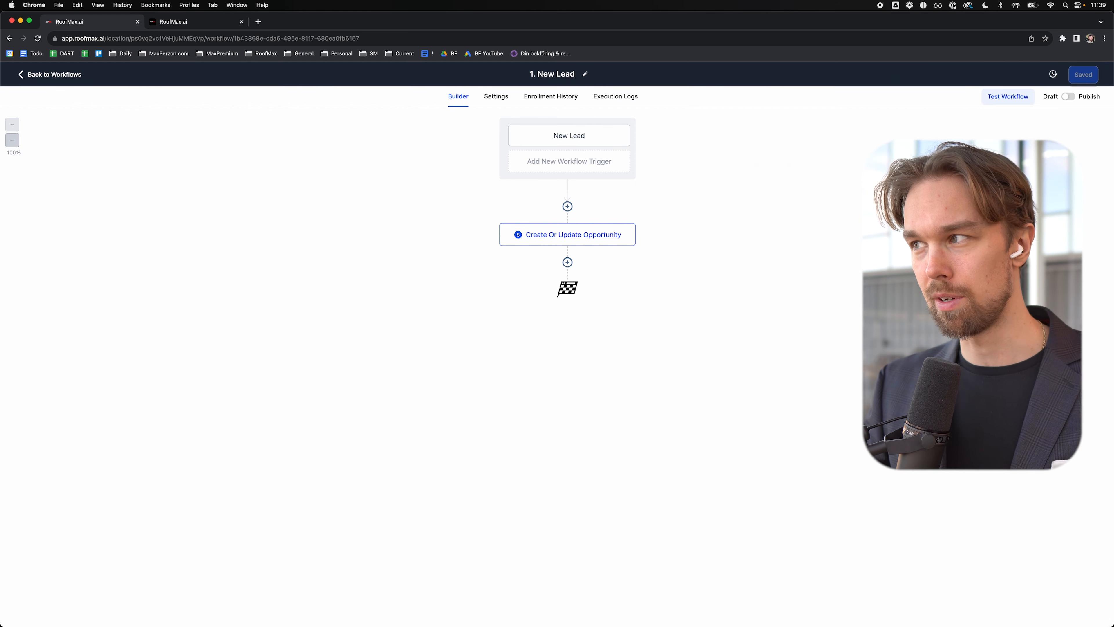
pyautogui.click(1069, 96)
pyautogui.click(1082, 76)
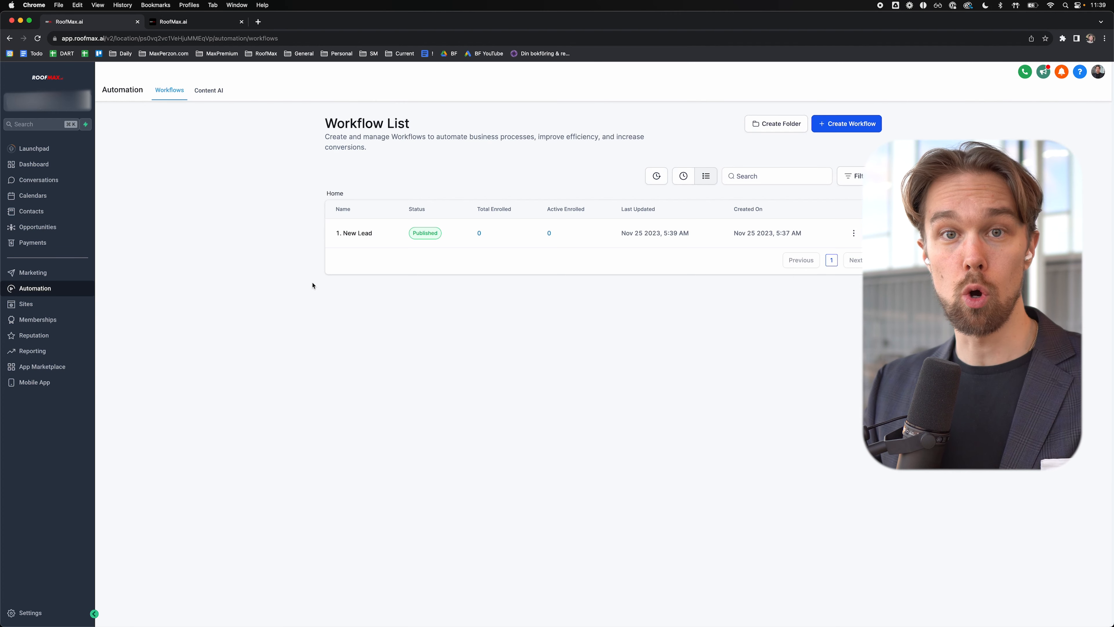
# Step: Create a new workflow from scratch named '2. Applications'
pyautogui.click(874, 130)
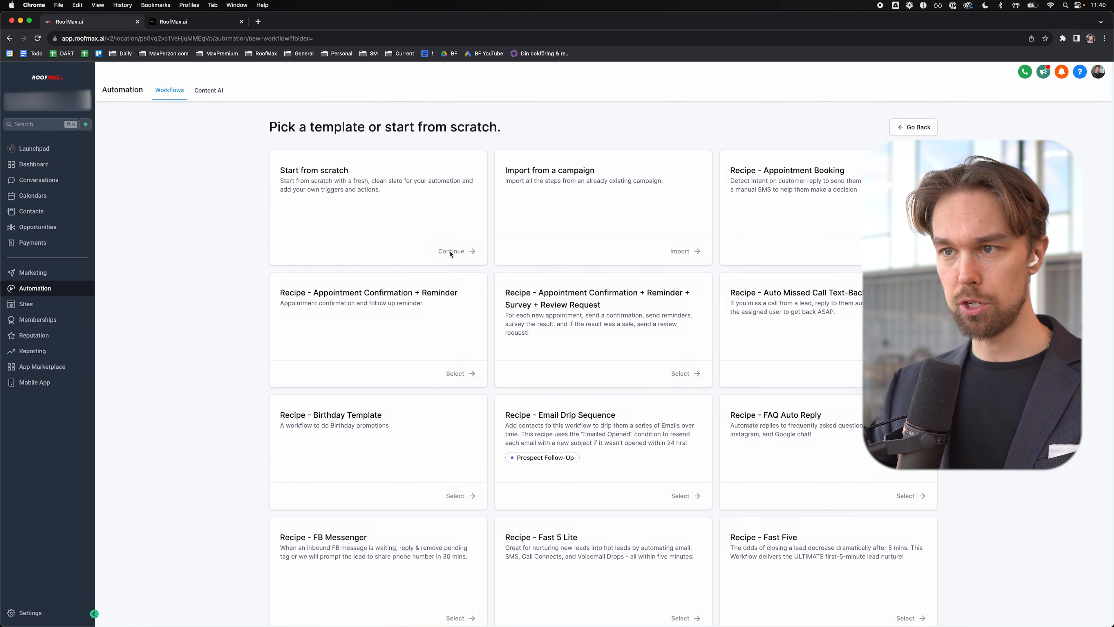
pyautogui.click(451, 251)
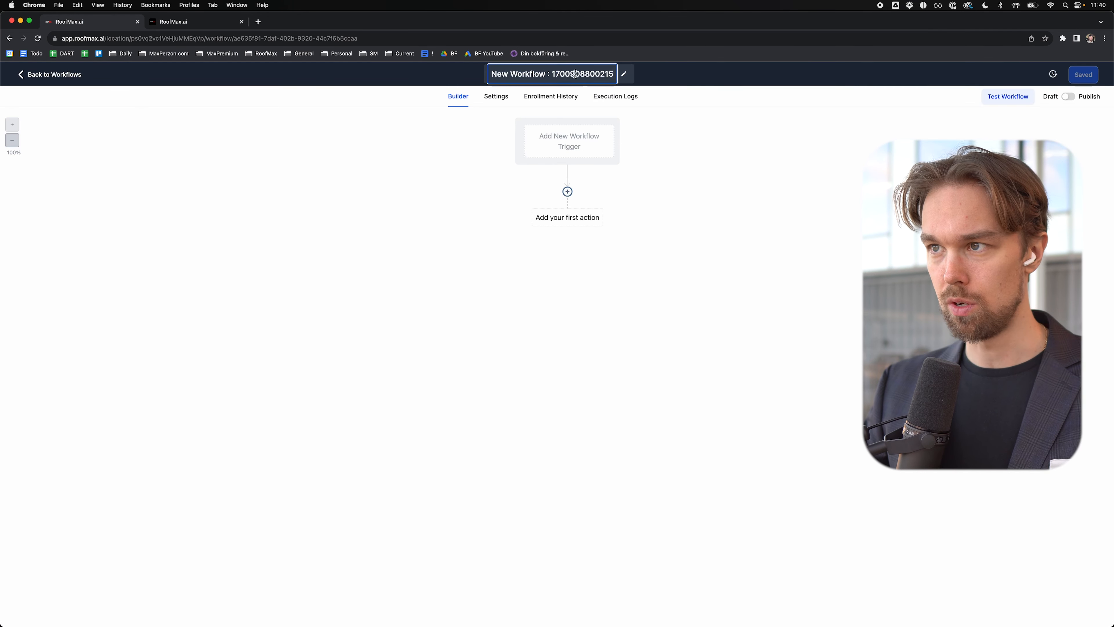
pyautogui.tripleClick(575, 74)
pyautogui.write('2. Appl')
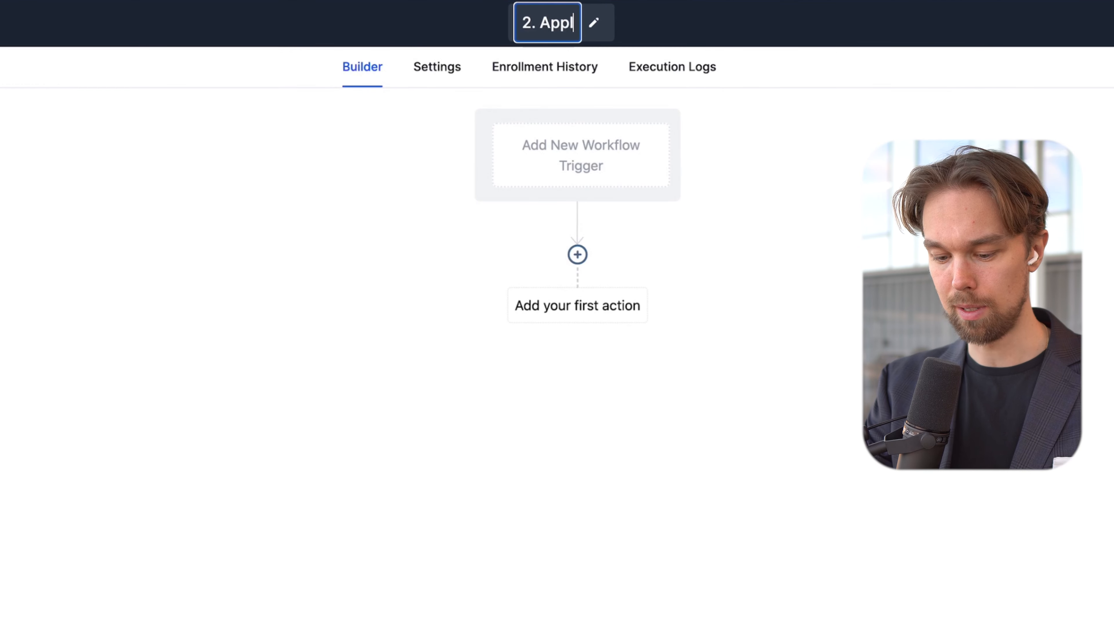
pyautogui.write('ications')
pyautogui.press('Return')
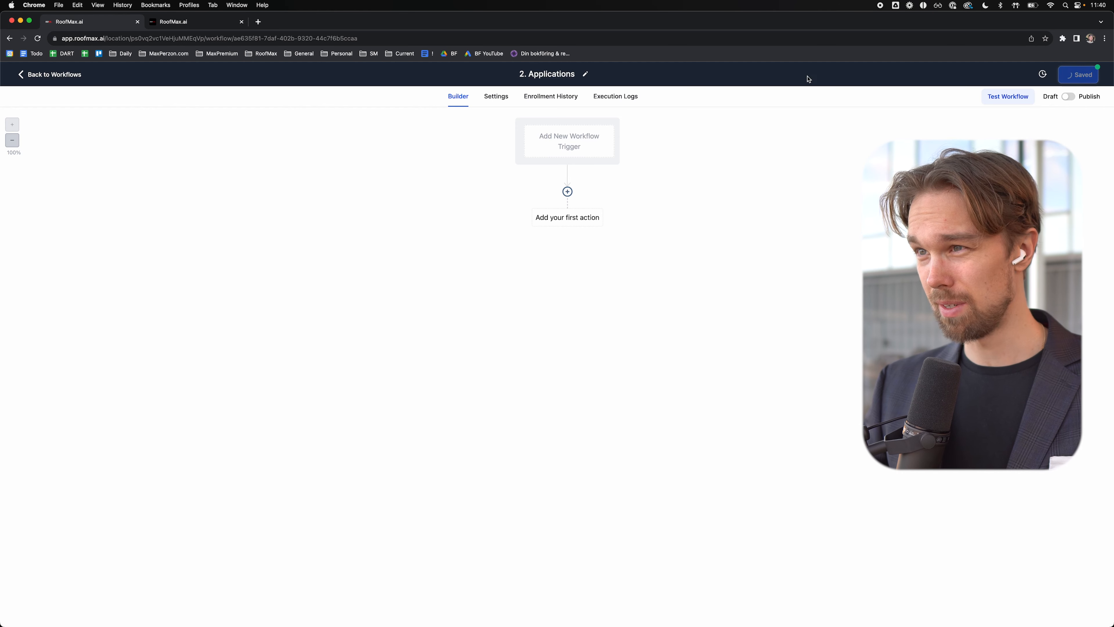
# Step: Enter the default sender's name and start the sender email in the workflow settings
pyautogui.click(491, 98)
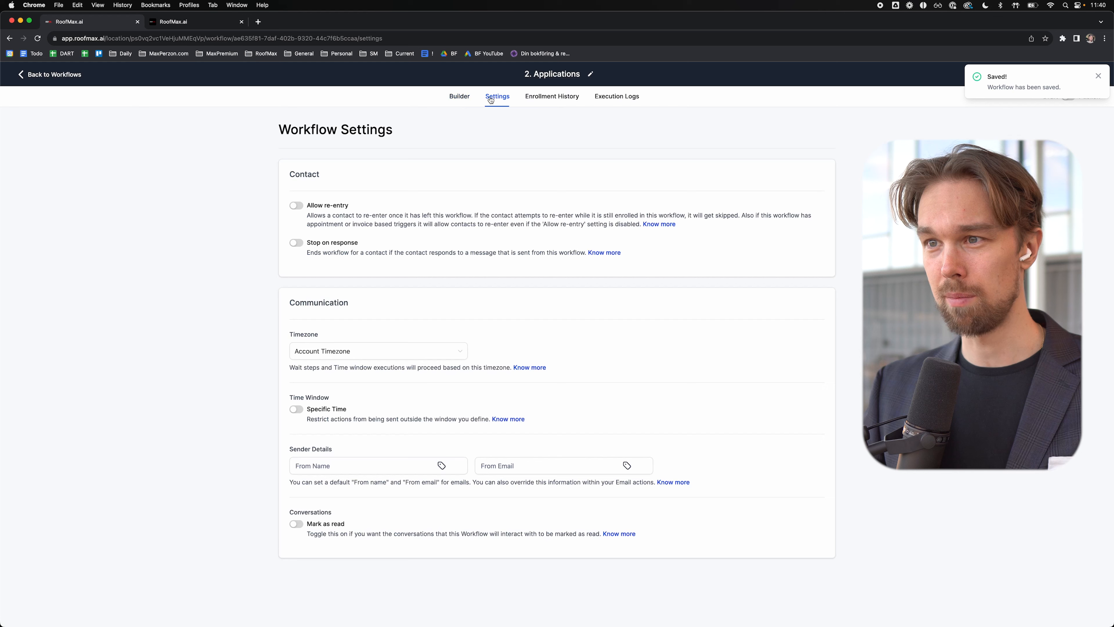
pyautogui.click(307, 464)
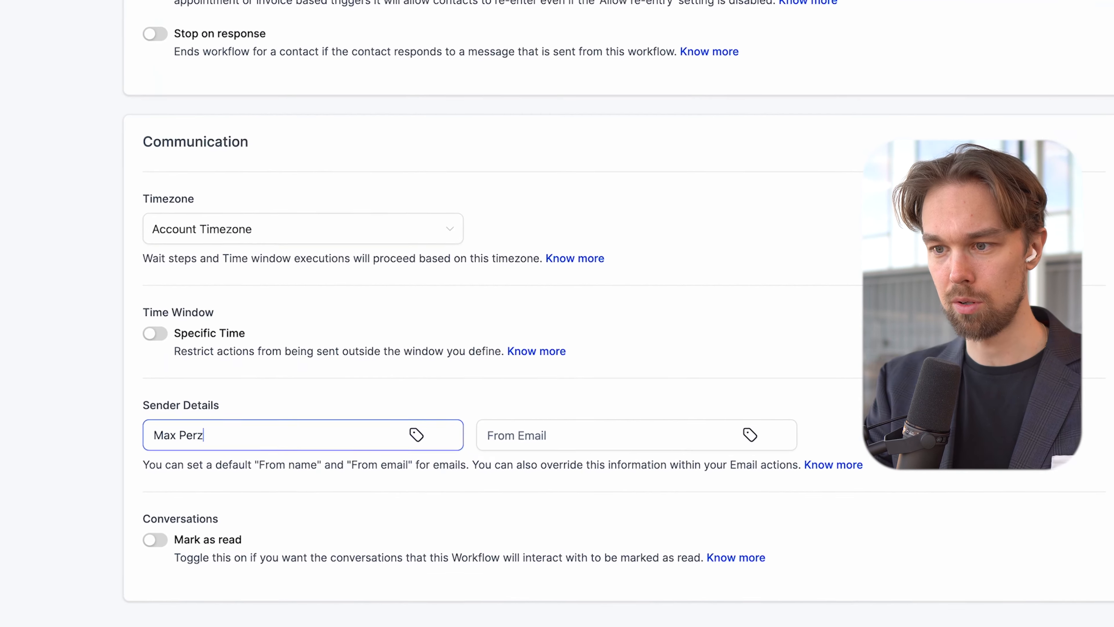
pyautogui.press('Tab')
pyautogui.press('Tab')
pyautogui.write('m')
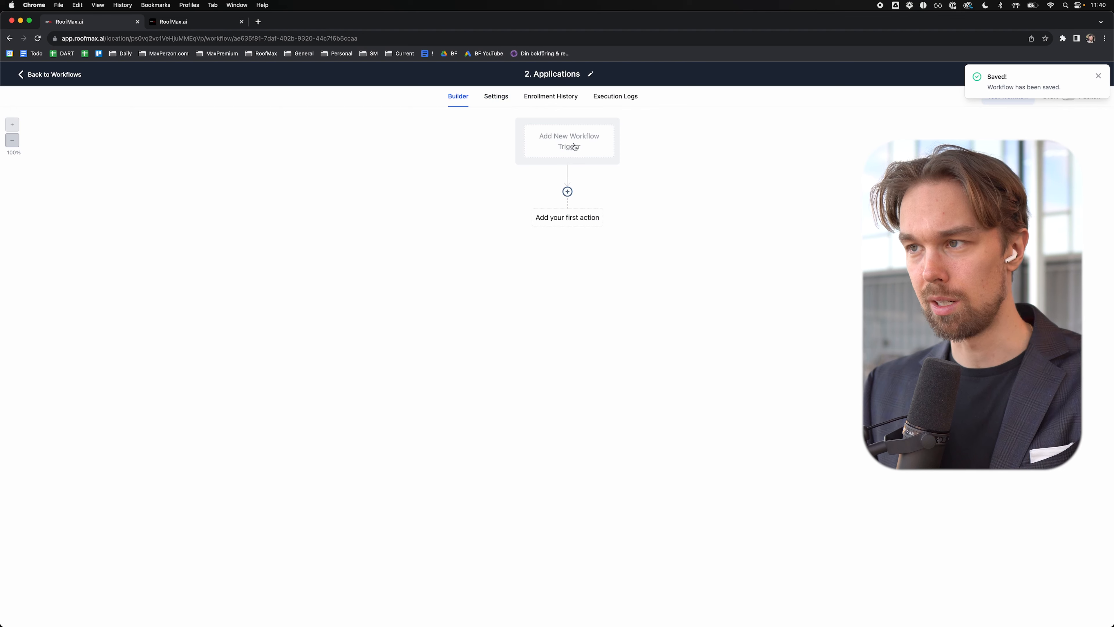
# Step: Add an Inbound Webhook trigger and copy its webhook URL
pyautogui.click(575, 146)
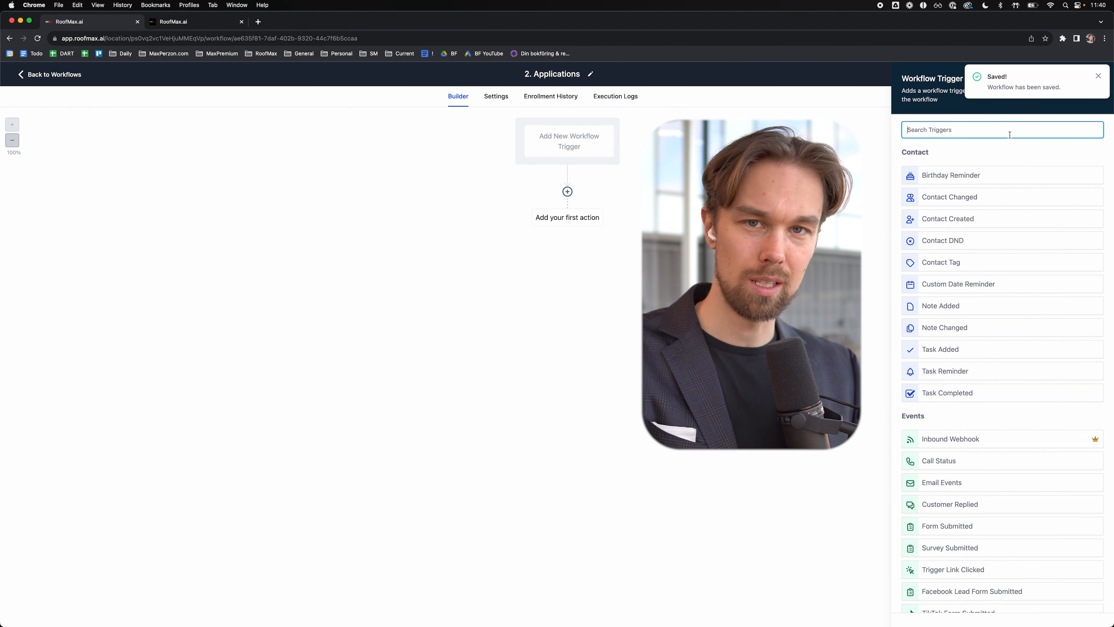
pyautogui.write('web')
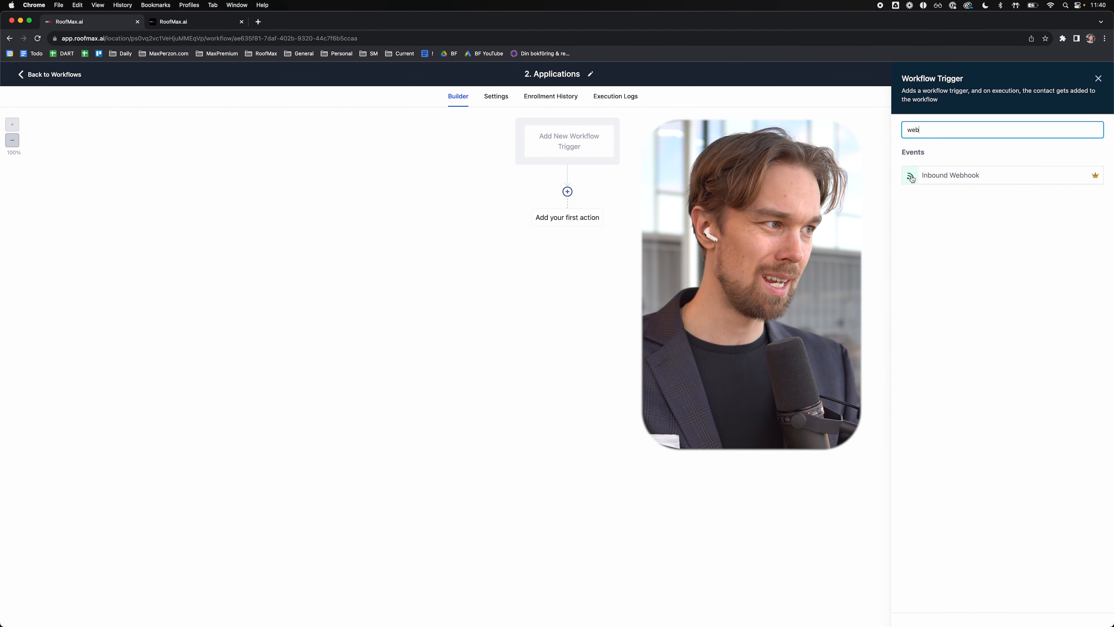
pyautogui.click(941, 176)
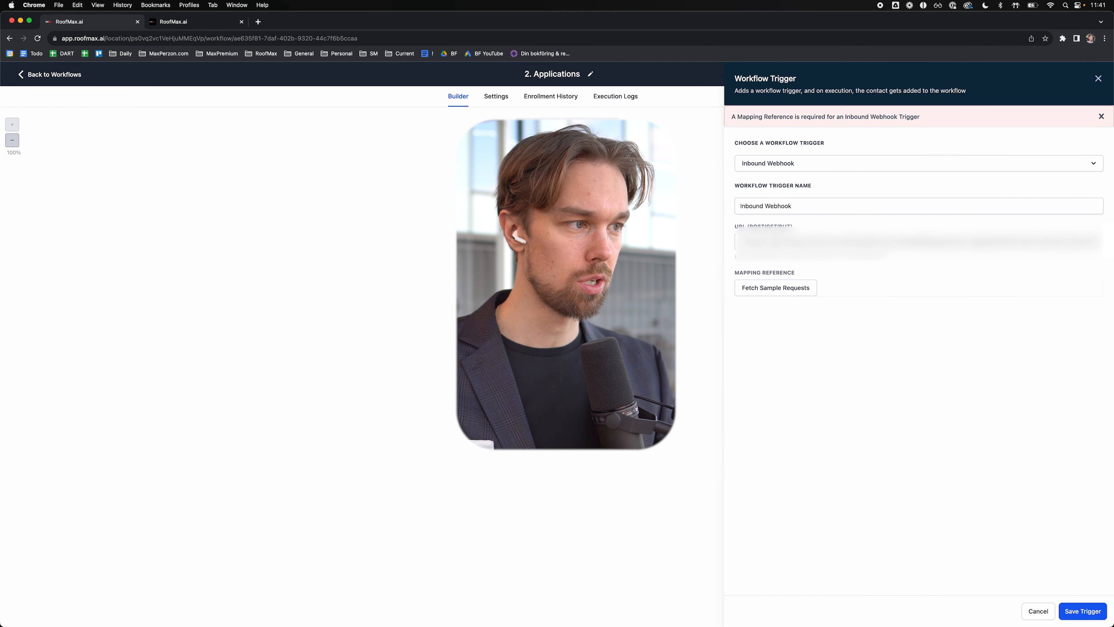
pyautogui.rightClick(779, 246)
pyautogui.click(779, 245)
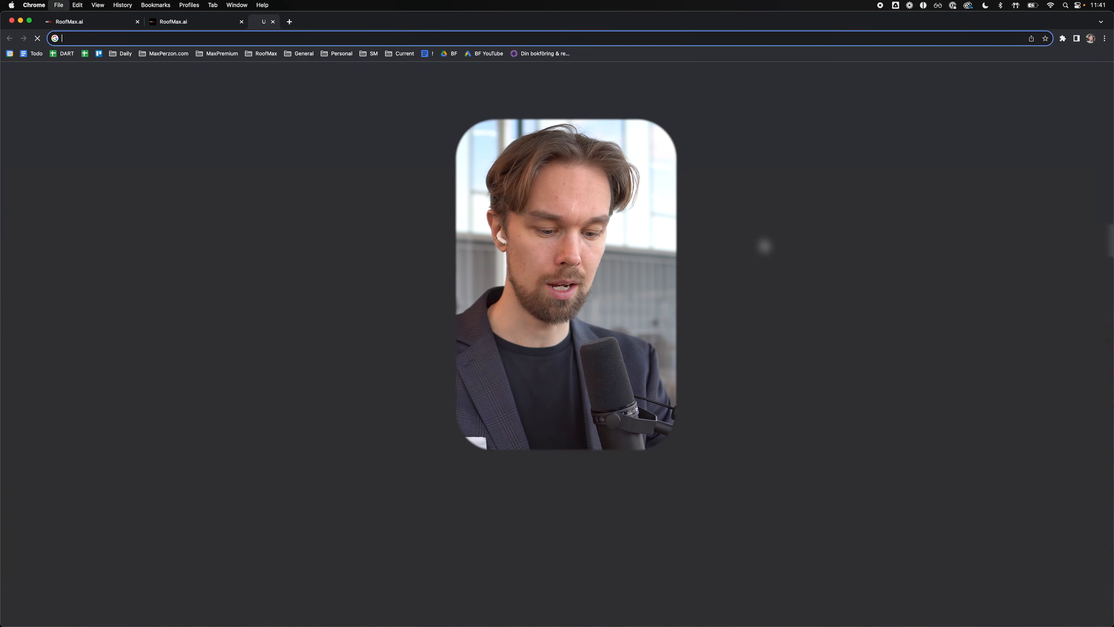
# Step: Open the Growform website in a new tab
pyautogui.write('grow')
pyautogui.press('BackSpace')
pyautogui.write('ow')
pyautogui.press('Return')
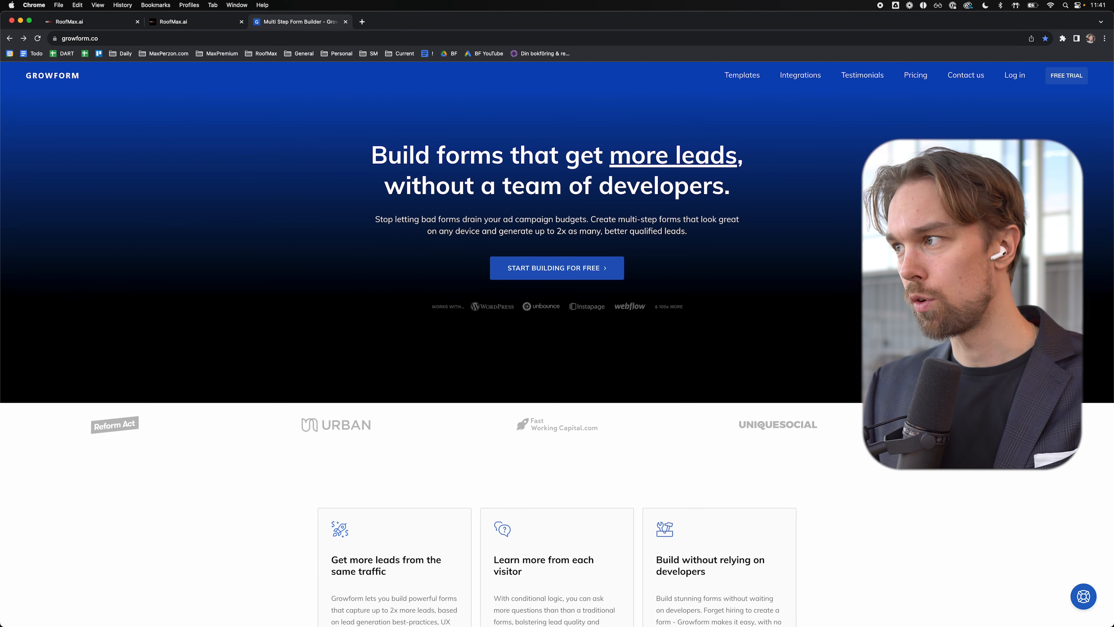
# Step: Log in to Growform and open the RoofMax.ai form's Alerts & Integrations settings
pyautogui.click(1015, 76)
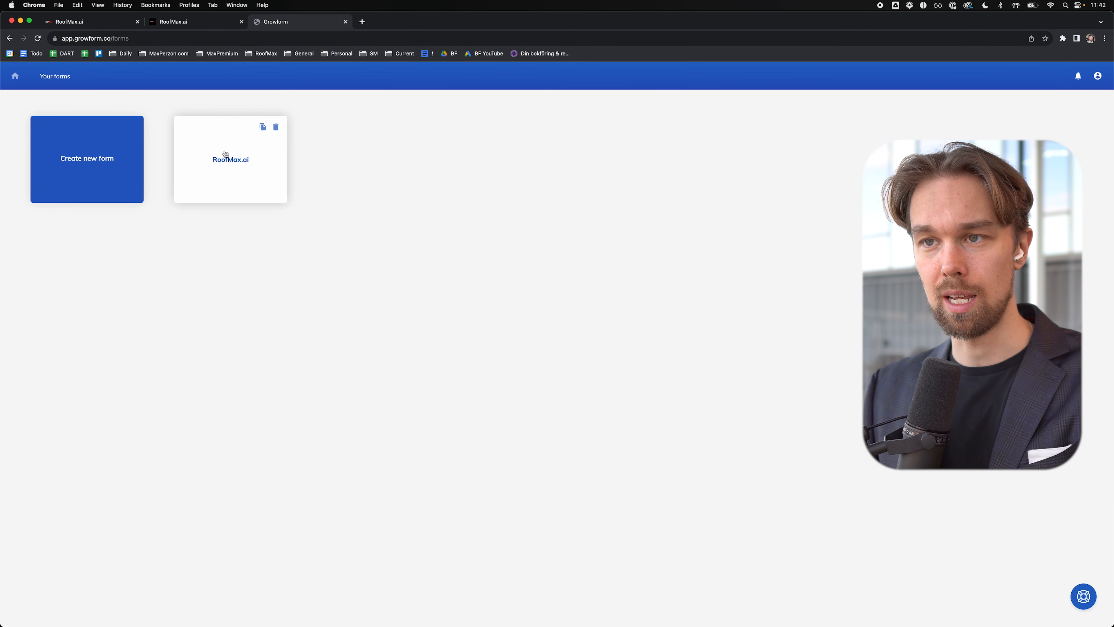
pyautogui.click(225, 154)
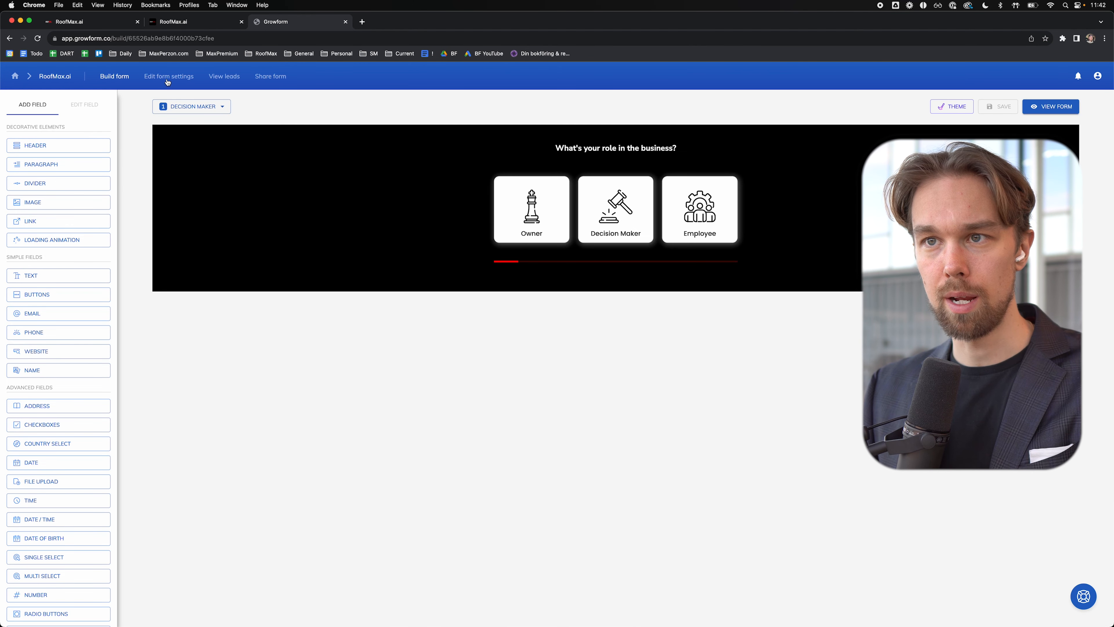
pyautogui.click(169, 80)
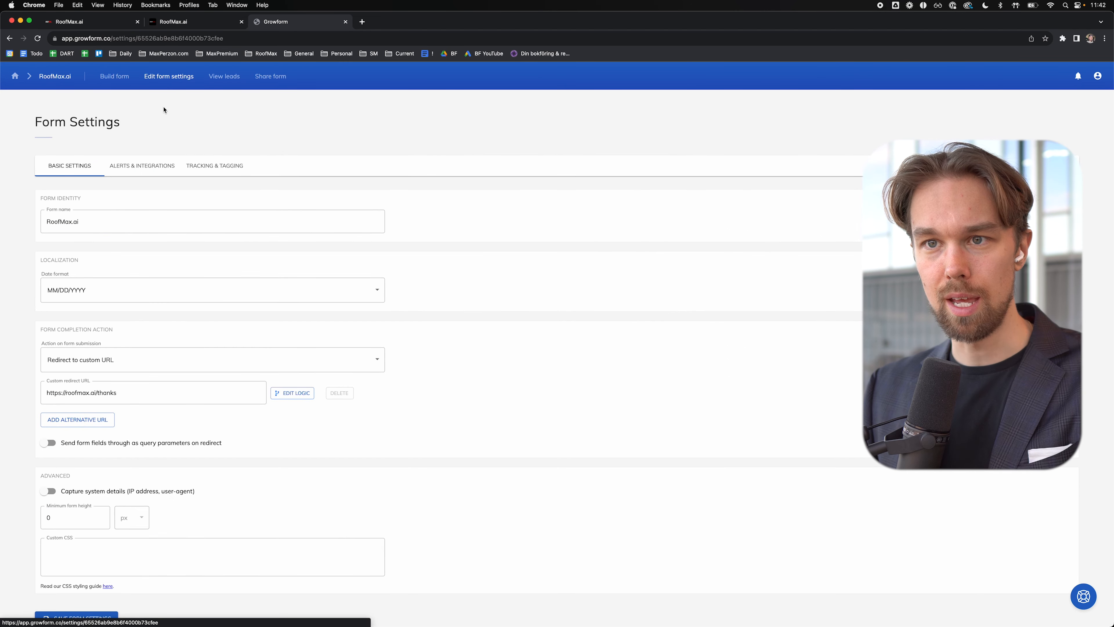
pyautogui.click(144, 169)
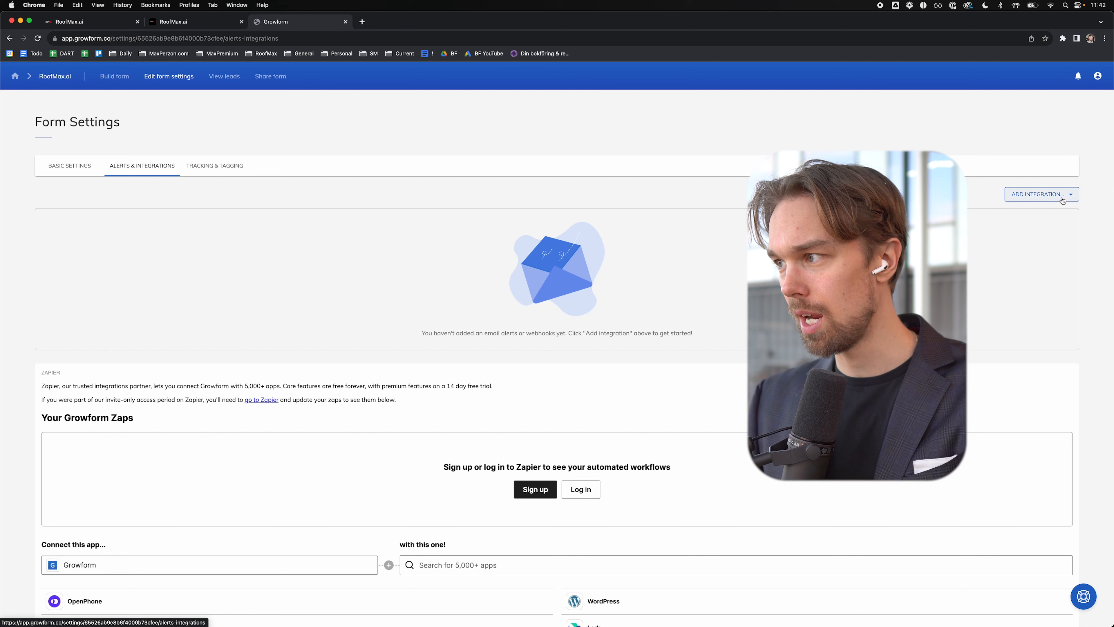
# Step: Add a Webhook integration with the HighLevel webhook URL as its endpoint and save it
pyautogui.click(1063, 200)
pyautogui.click(1047, 230)
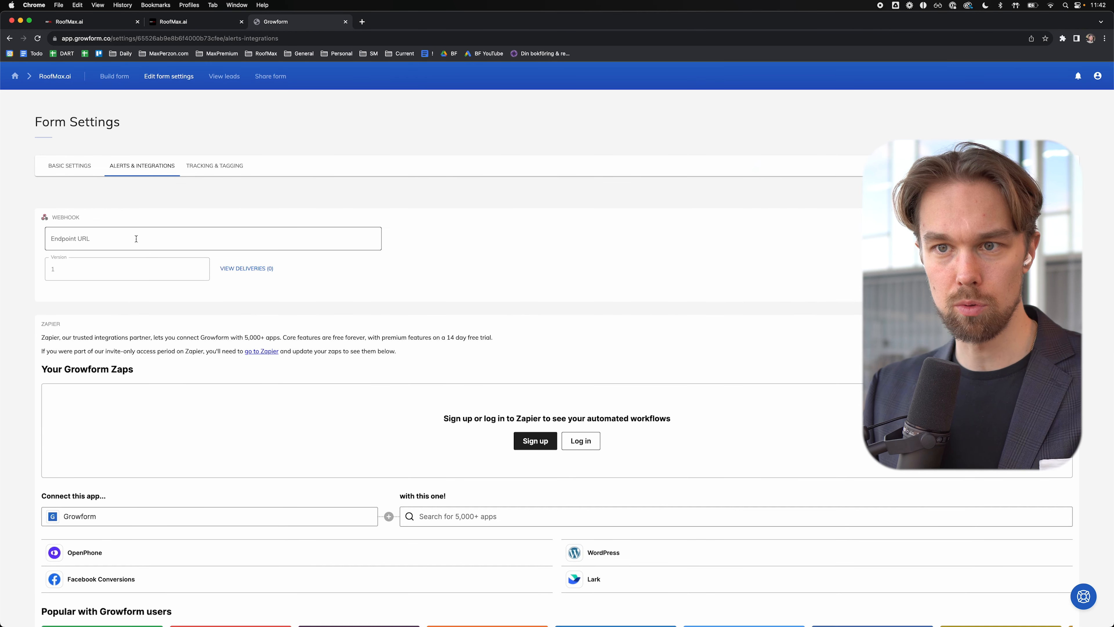
pyautogui.click(126, 238)
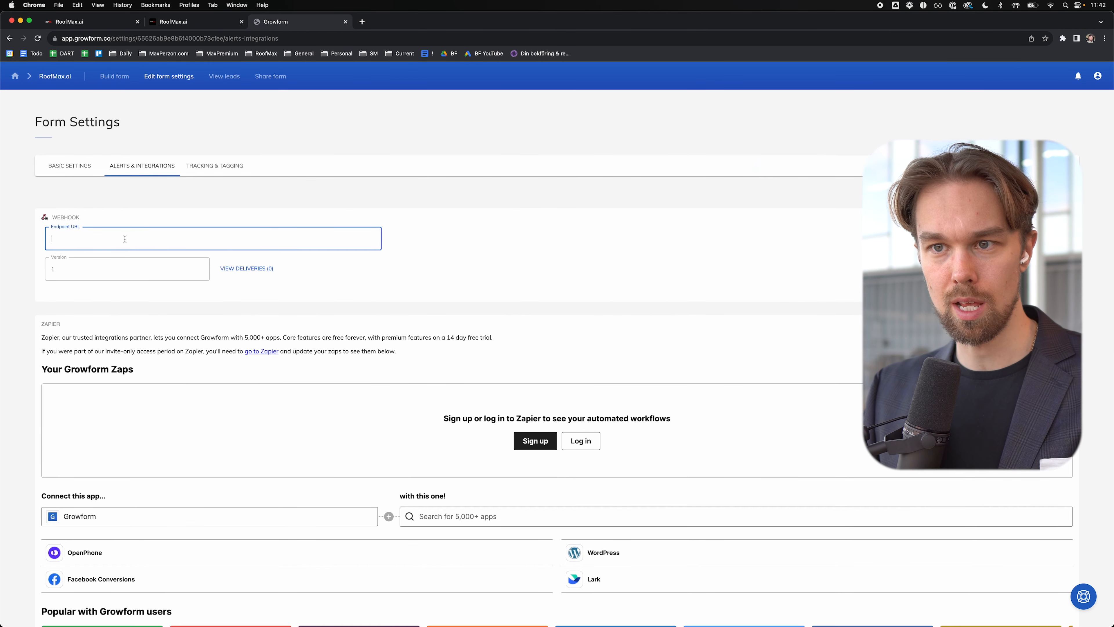
pyautogui.rightClick(125, 239)
pyautogui.click(160, 297)
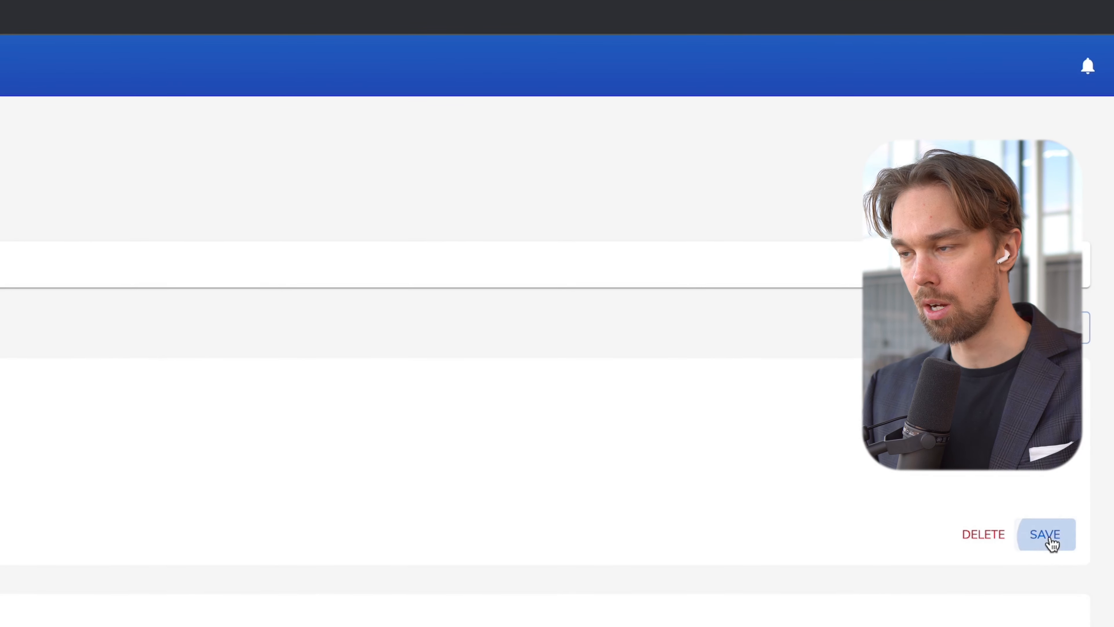
pyautogui.click(1059, 288)
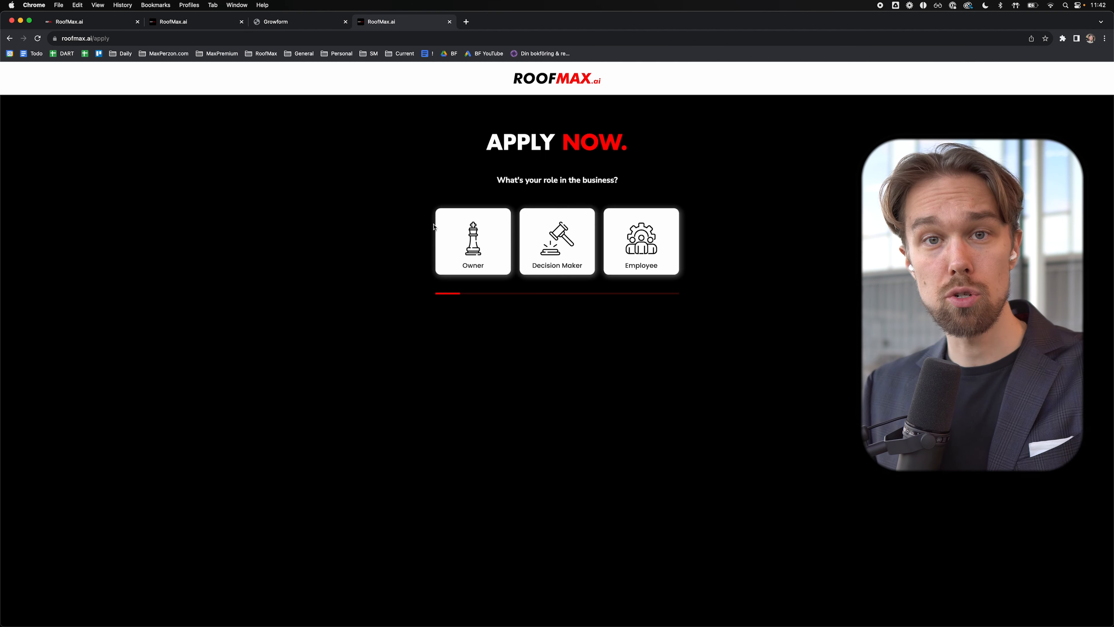
# Step: Submit a test application as Owner with Commercial Roofing selected as business type
pyautogui.click(473, 237)
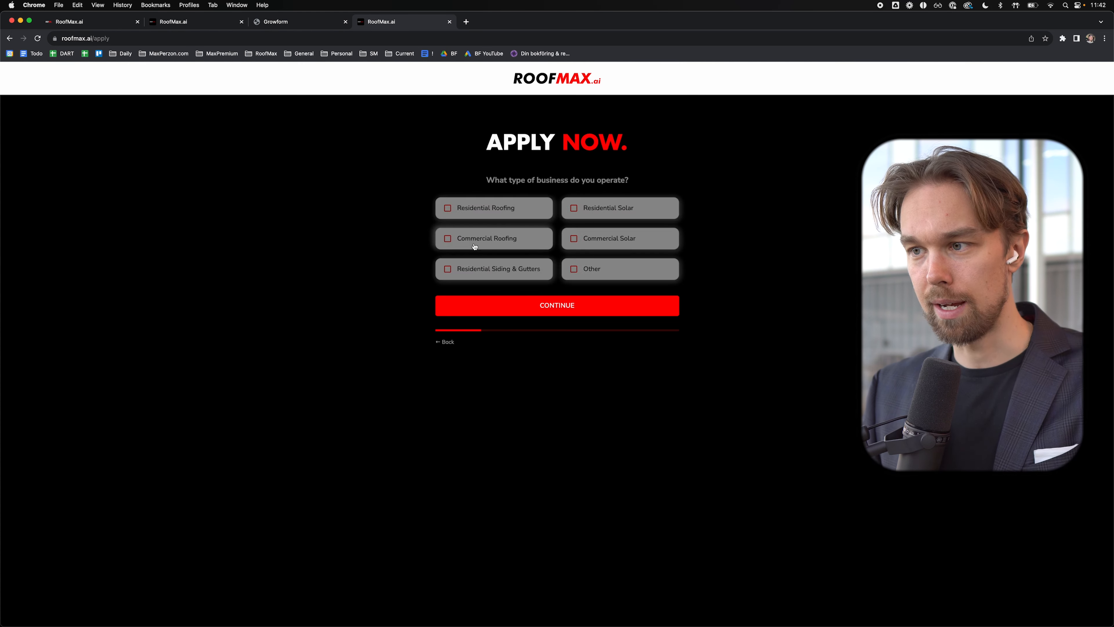
pyautogui.click(470, 238)
pyautogui.click(467, 215)
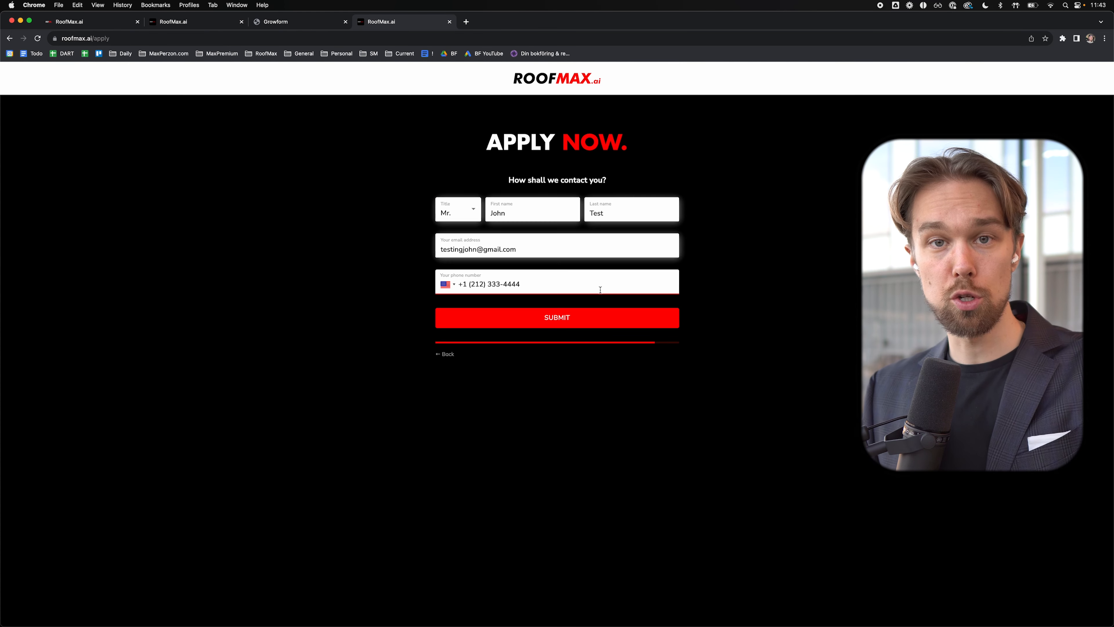
pyautogui.click(586, 316)
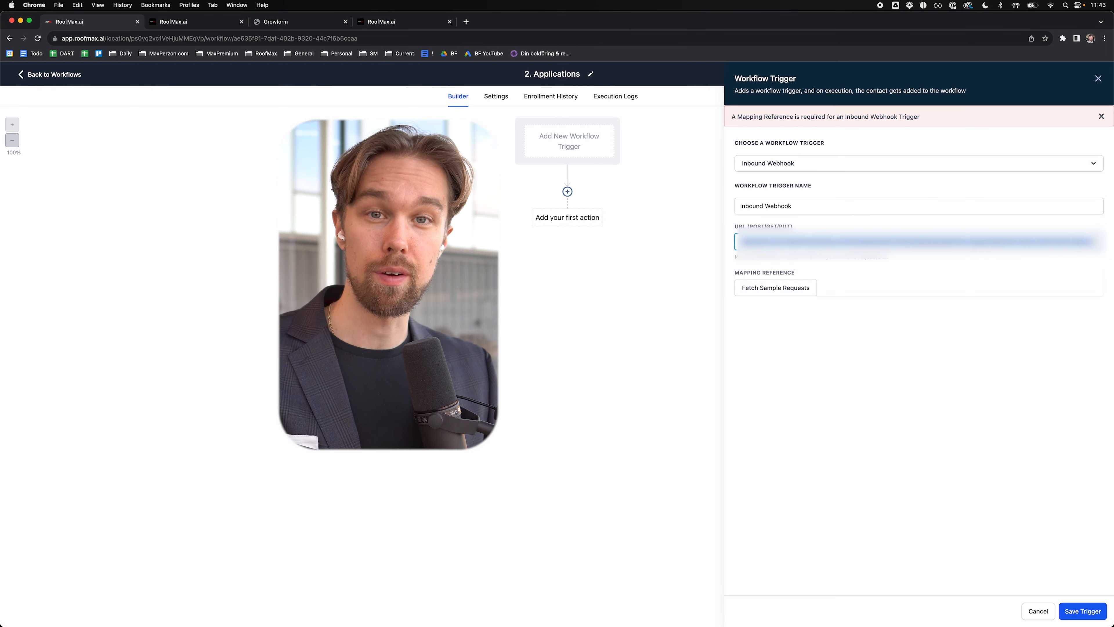
# Step: Fetch sample requests, use the submitted application as mapping reference, and open the contact field list
pyautogui.click(811, 307)
pyautogui.click(767, 286)
pyautogui.click(761, 288)
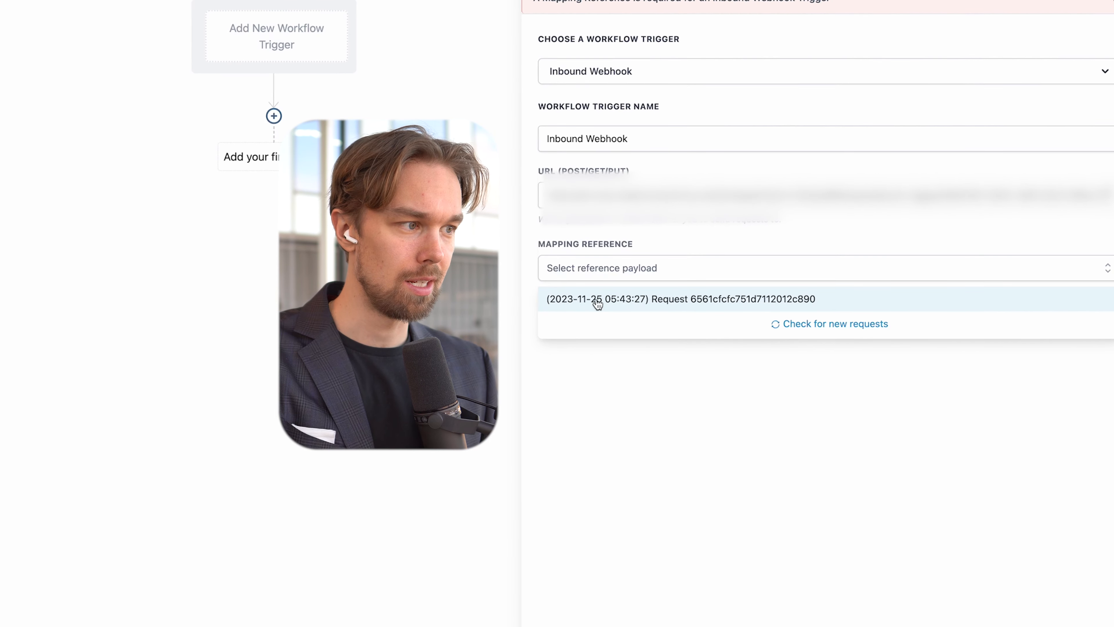
pyautogui.click(591, 303)
pyautogui.scroll(-1, 703, 393)
pyautogui.scroll(1, 703, 394)
pyautogui.scroll(-1, 703, 392)
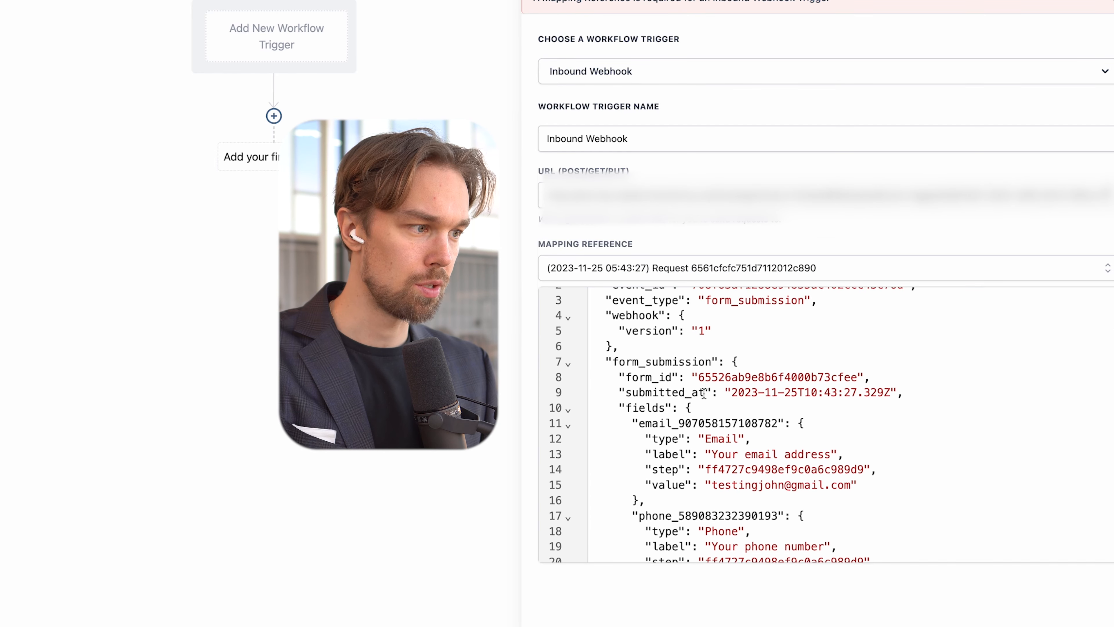
pyautogui.scroll(1, 707, 406)
pyautogui.scroll(-1, 714, 426)
pyautogui.scroll(-5, 714, 426)
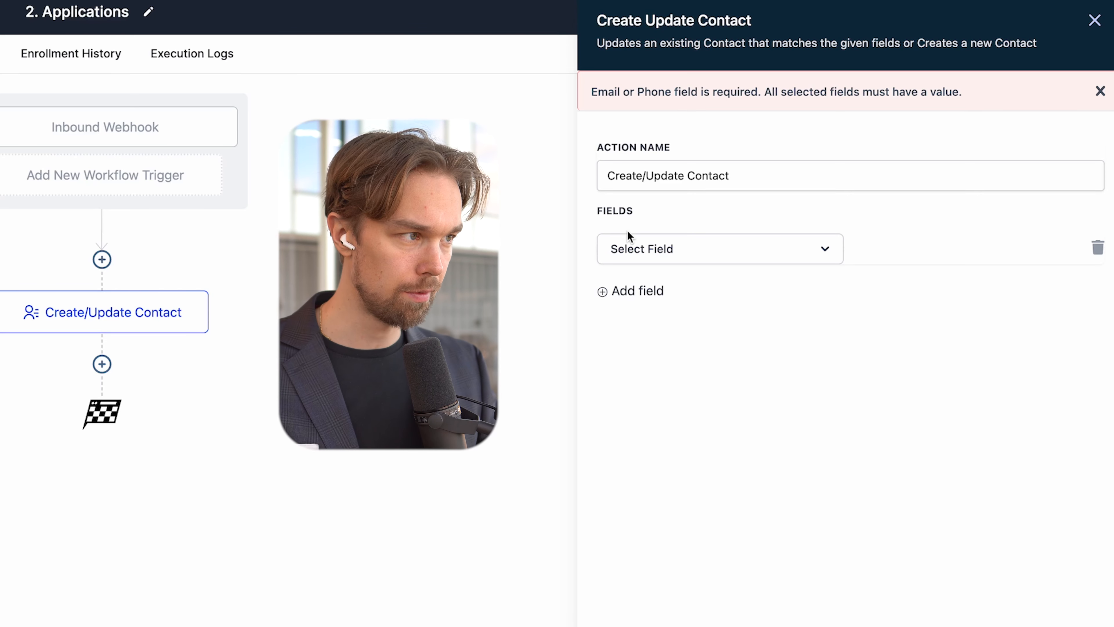
pyautogui.click(681, 262)
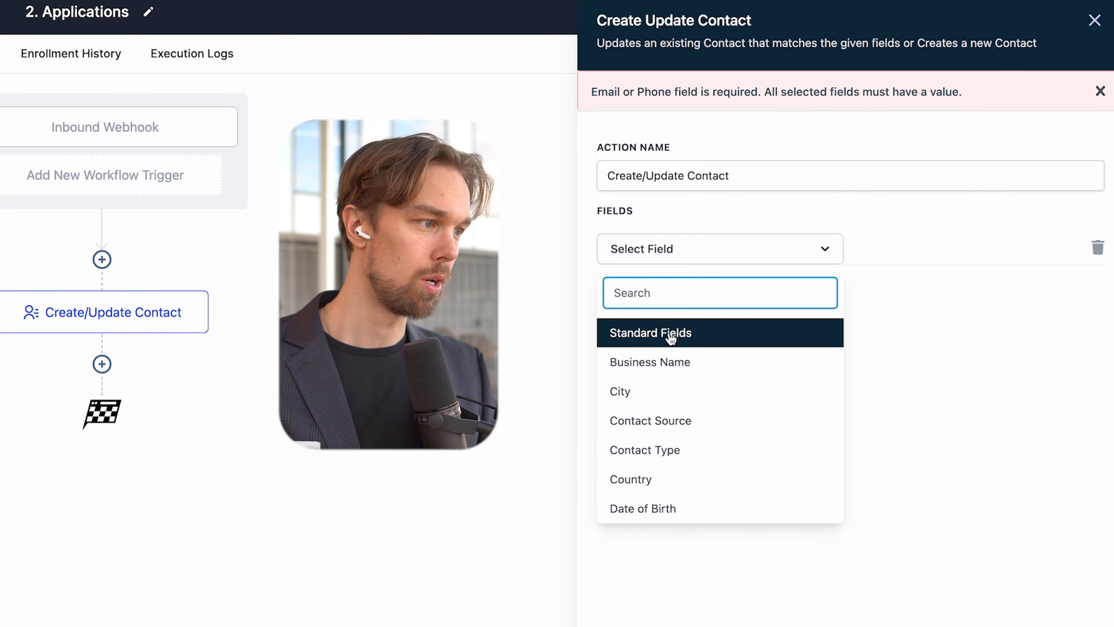
# Step: Map Full Name to the webhook form submission's Name field value
pyautogui.write('name')
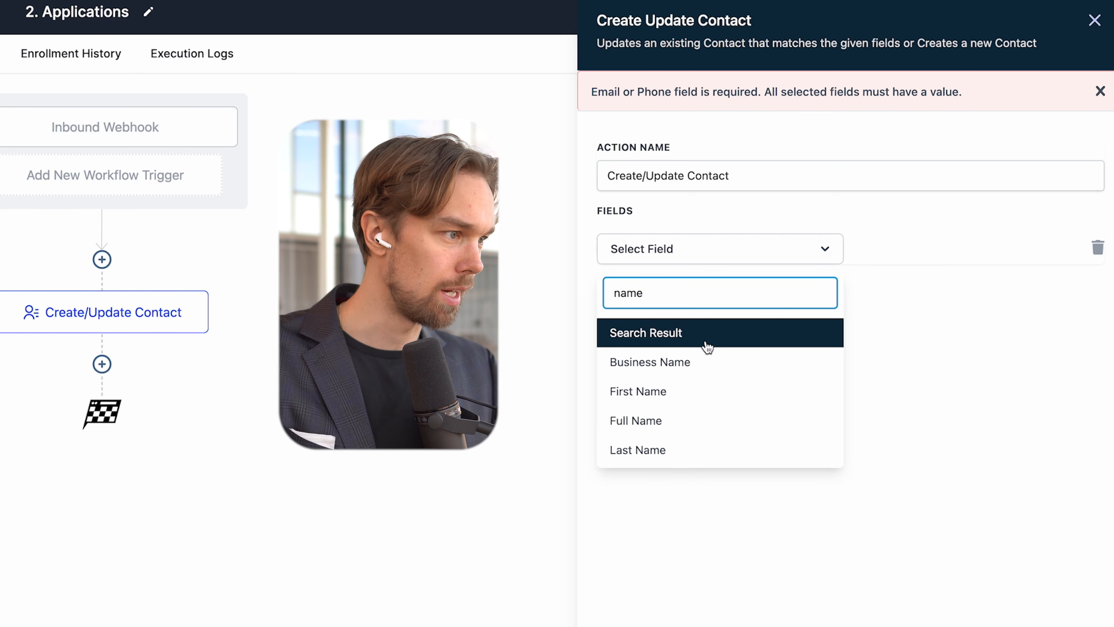
pyautogui.click(699, 428)
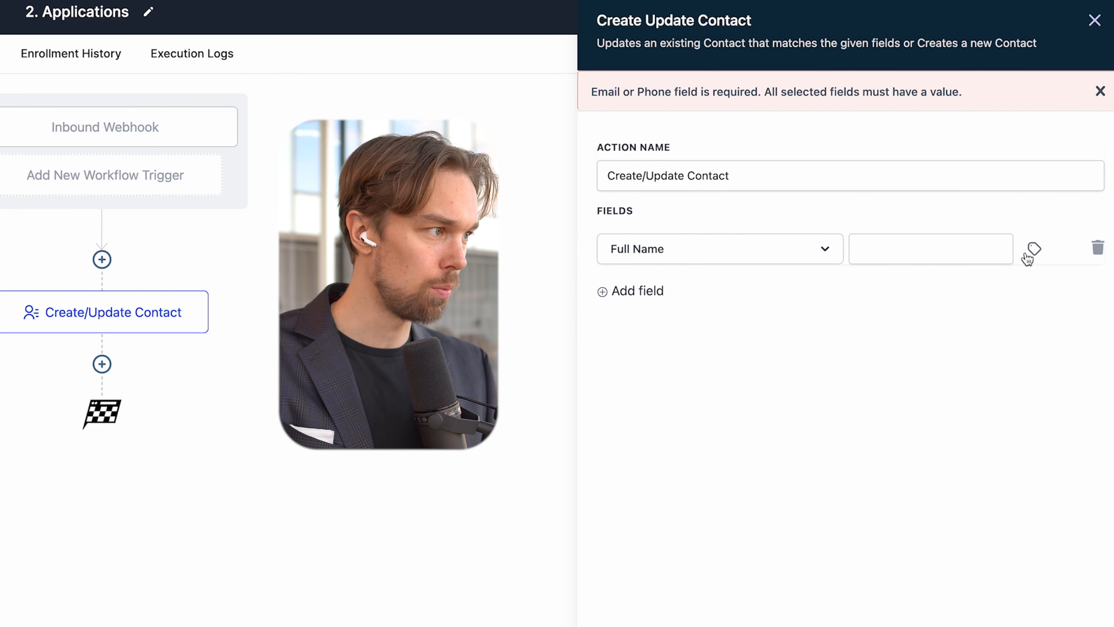
pyautogui.click(1035, 251)
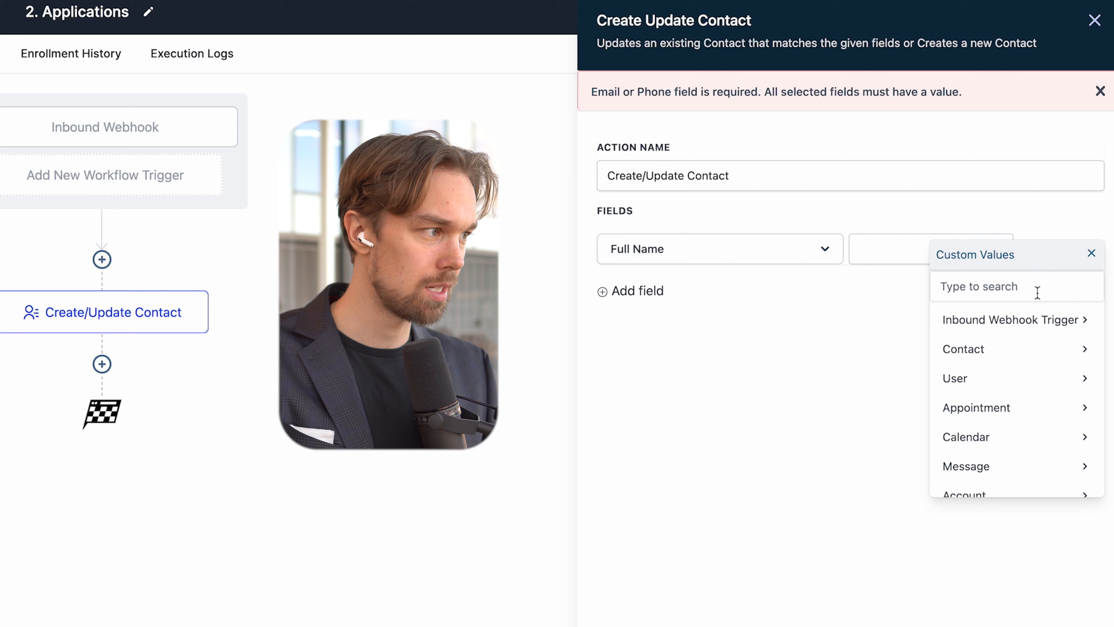
pyautogui.click(1027, 327)
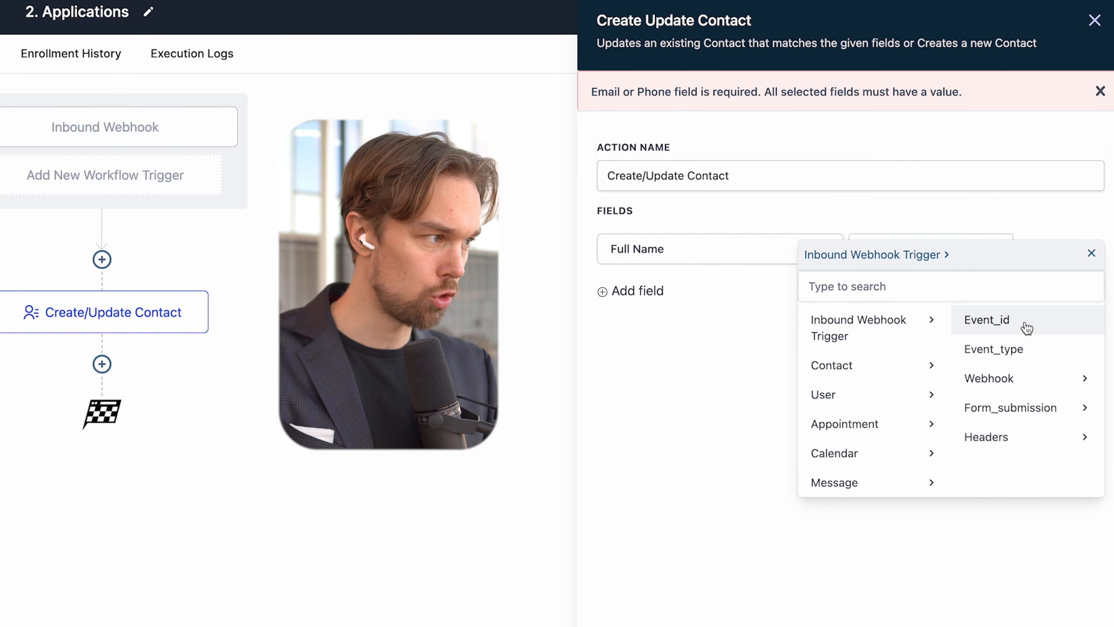
pyautogui.click(979, 378)
pyautogui.click(931, 414)
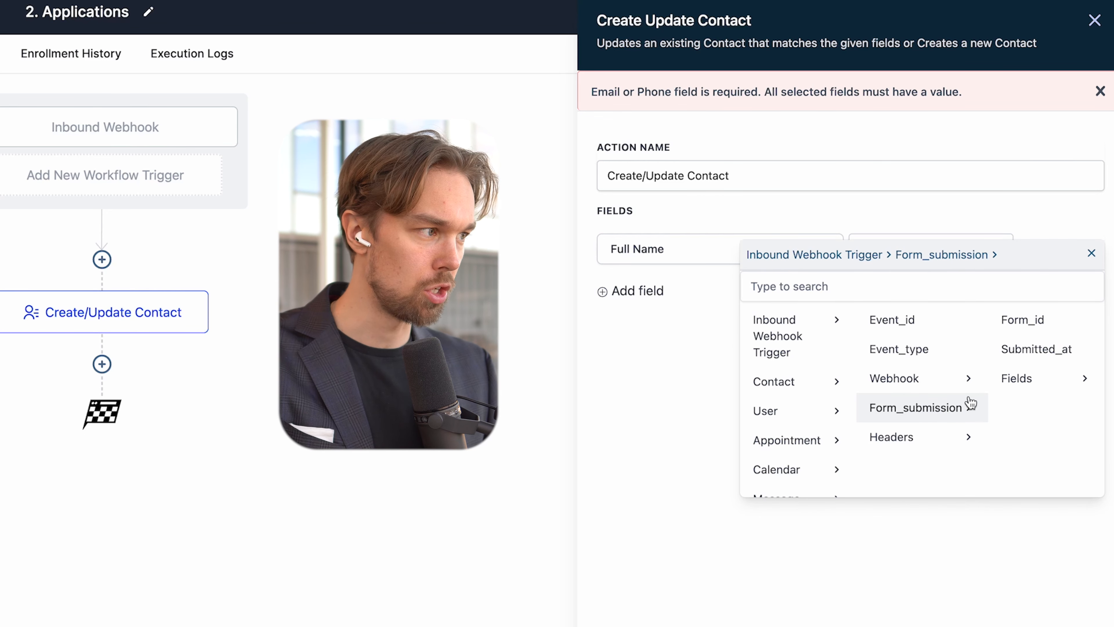
pyautogui.click(1022, 380)
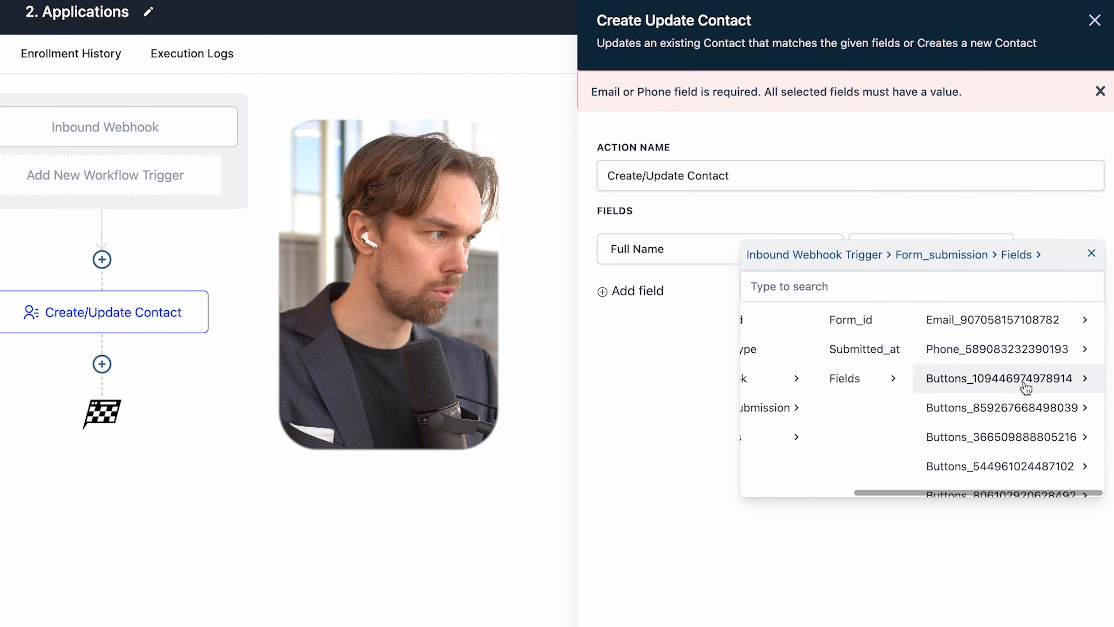
pyautogui.scroll(-1, 995, 388)
pyautogui.scroll(1, 997, 390)
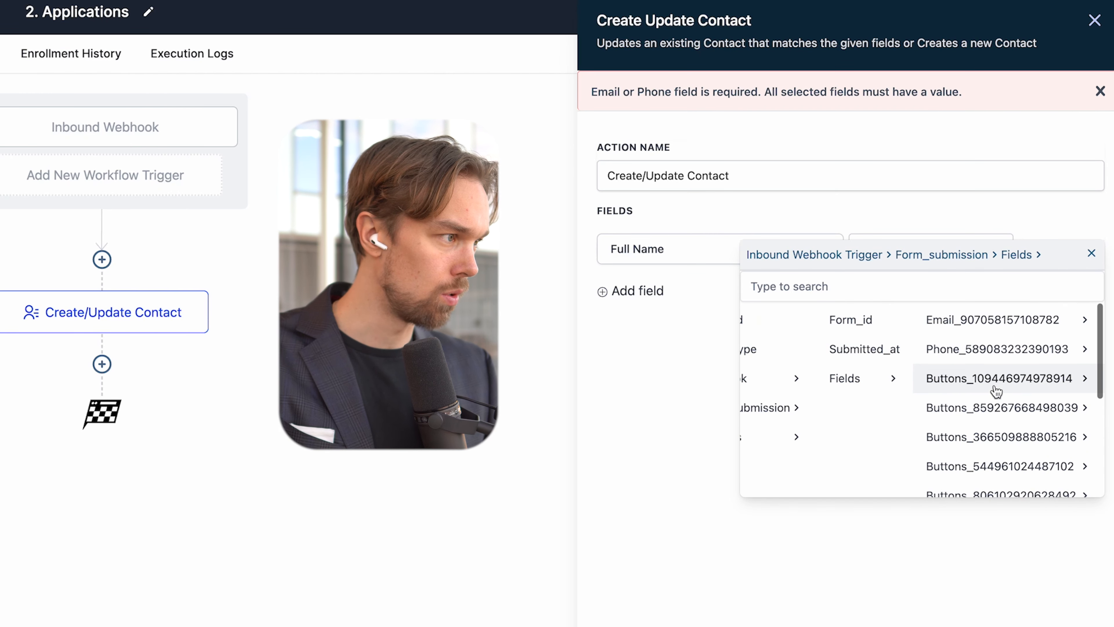
pyautogui.scroll(-3, 981, 354)
pyautogui.scroll(-2, 982, 358)
pyautogui.click(965, 420)
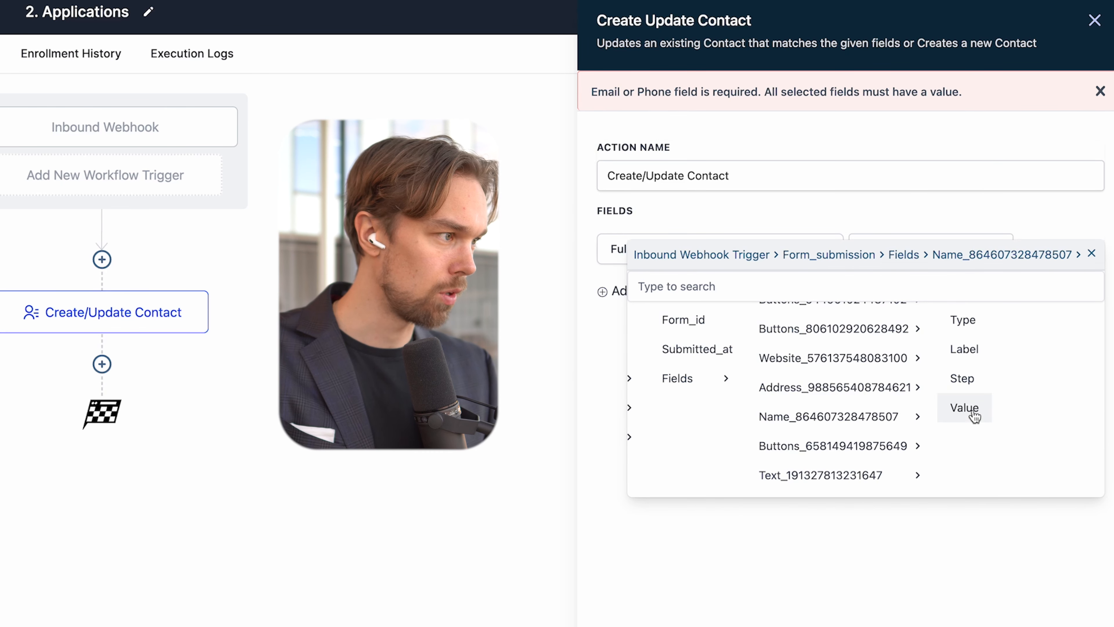
pyautogui.click(969, 409)
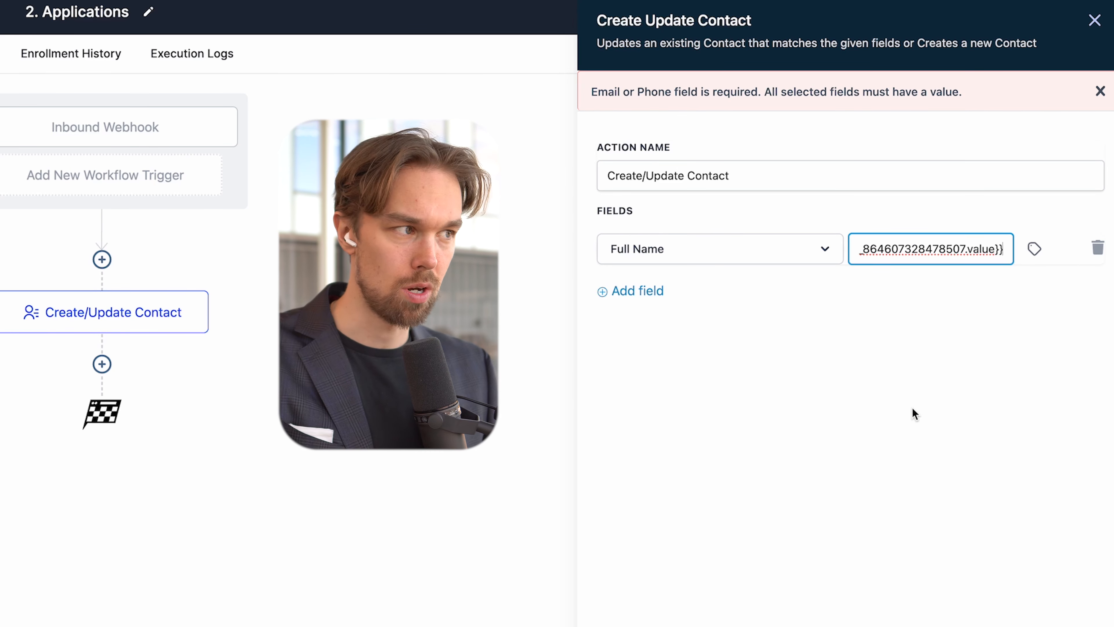
# Step: Add an Email row mapped to the form submission's email field value
pyautogui.click(635, 289)
pyautogui.click(634, 297)
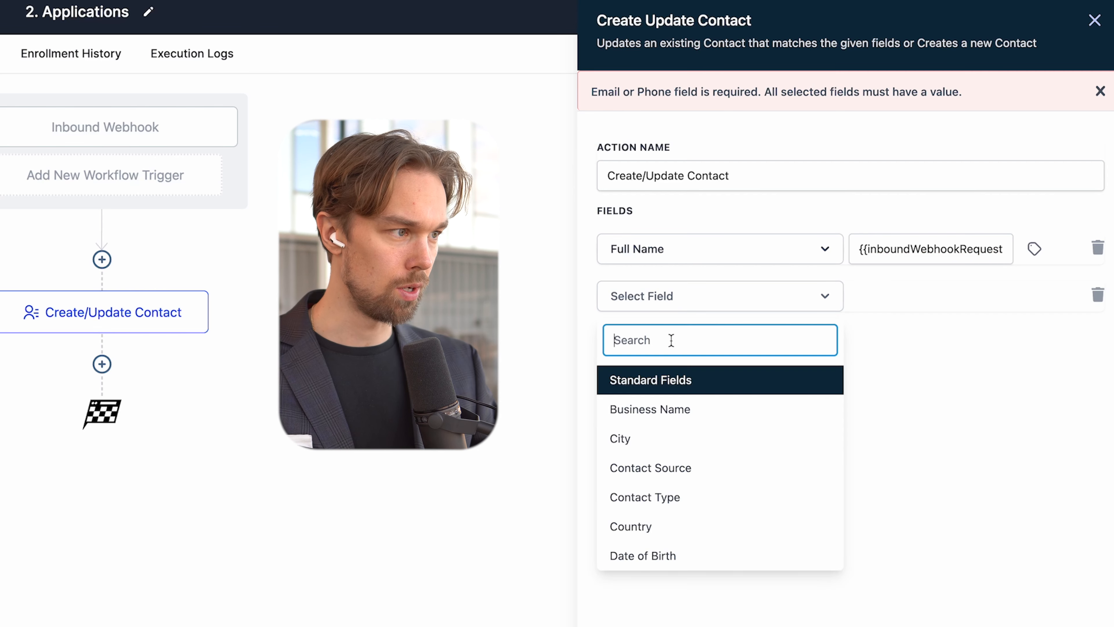
pyautogui.write('ema')
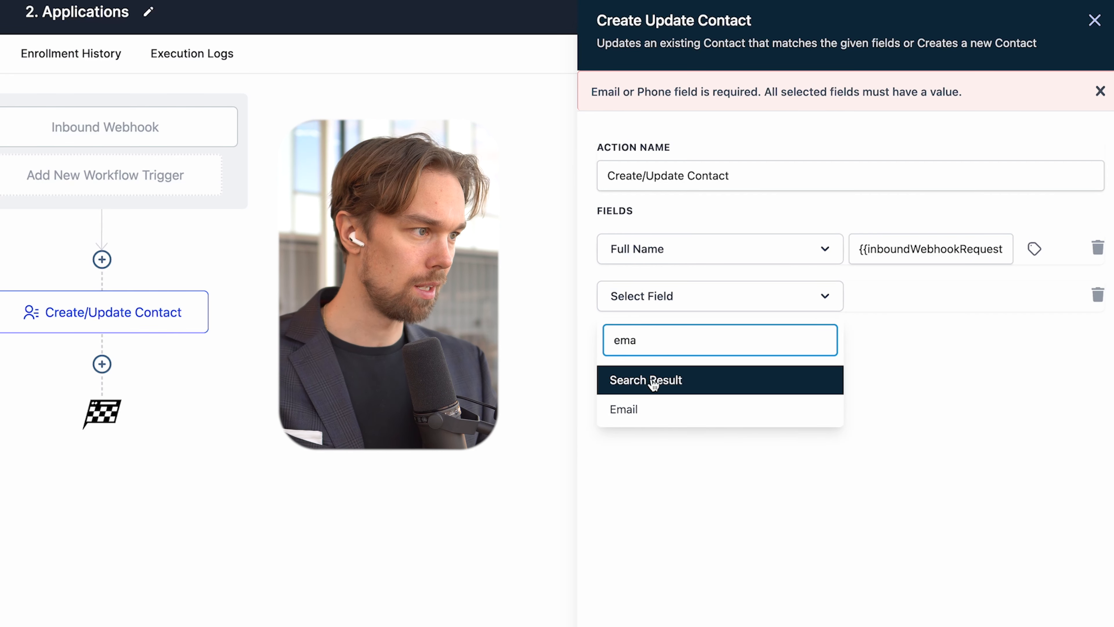
pyautogui.click(636, 408)
pyautogui.click(1041, 303)
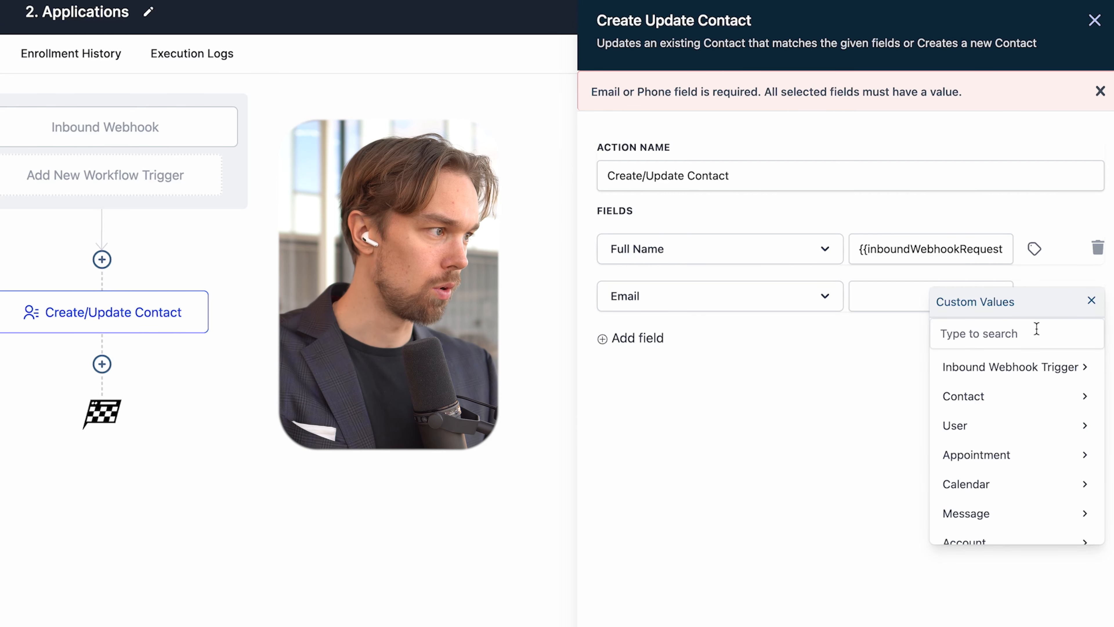
pyautogui.click(1020, 370)
pyautogui.click(1013, 457)
pyautogui.click(1013, 437)
pyautogui.click(1004, 367)
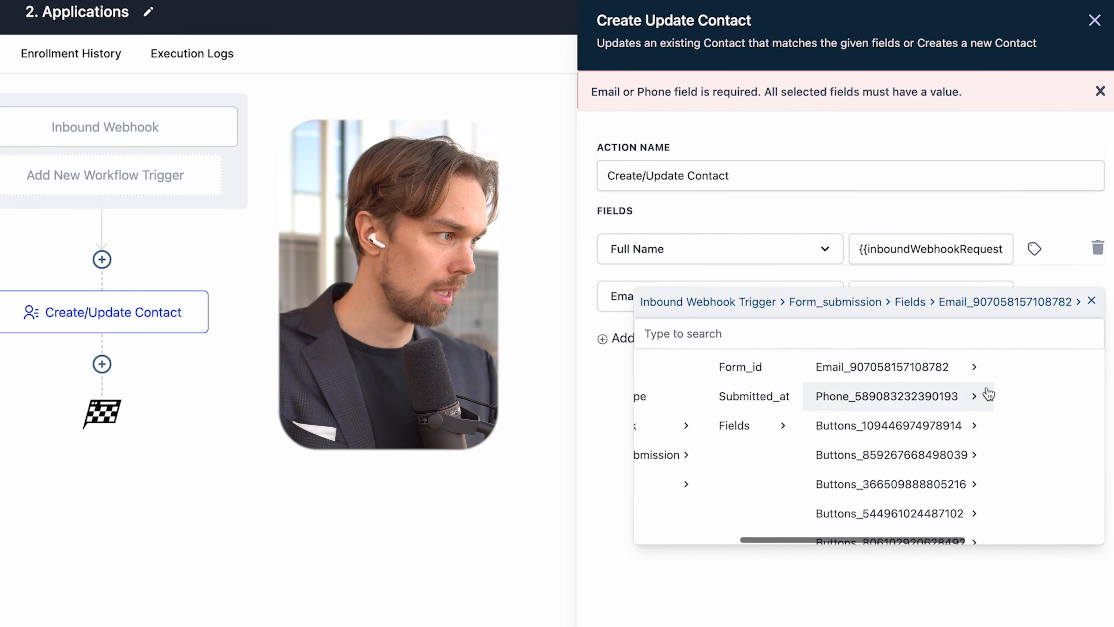
pyautogui.hscroll(2, 984, 393)
pyautogui.click(971, 455)
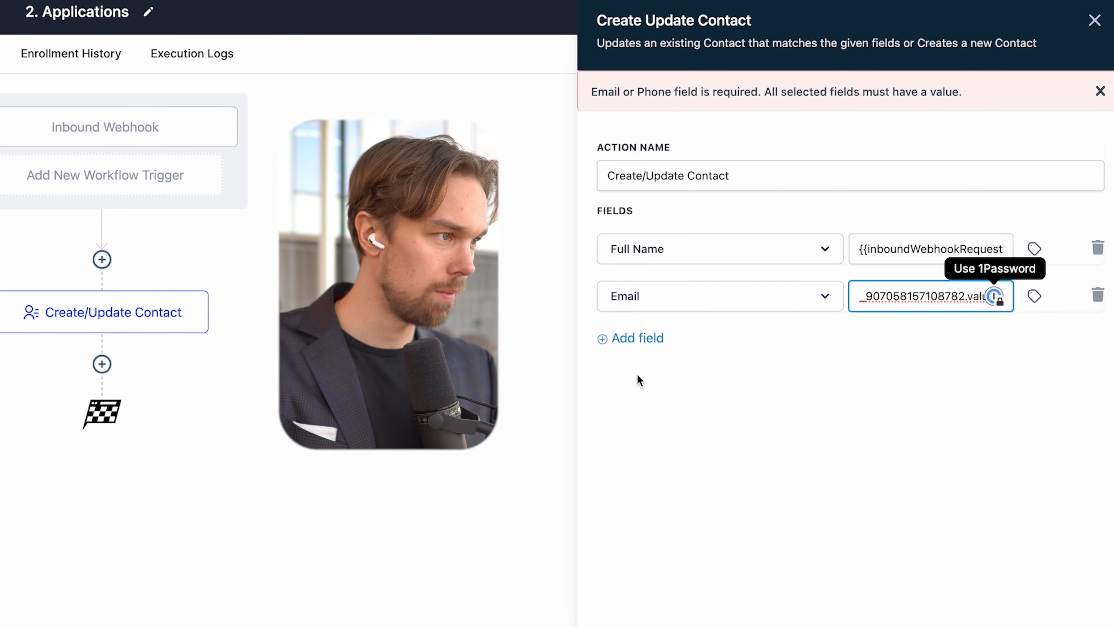
# Step: Add a Phone row mapped to the form submission's phone field value
pyautogui.click(638, 339)
pyautogui.click(645, 351)
pyautogui.write('phon')
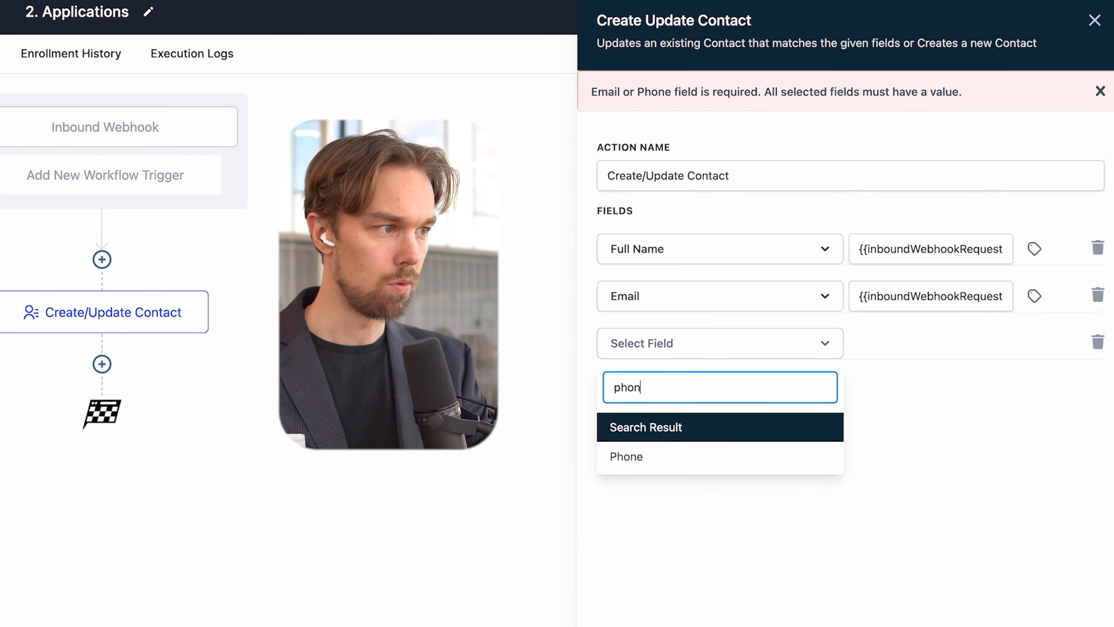
pyautogui.write('e')
pyautogui.click(641, 459)
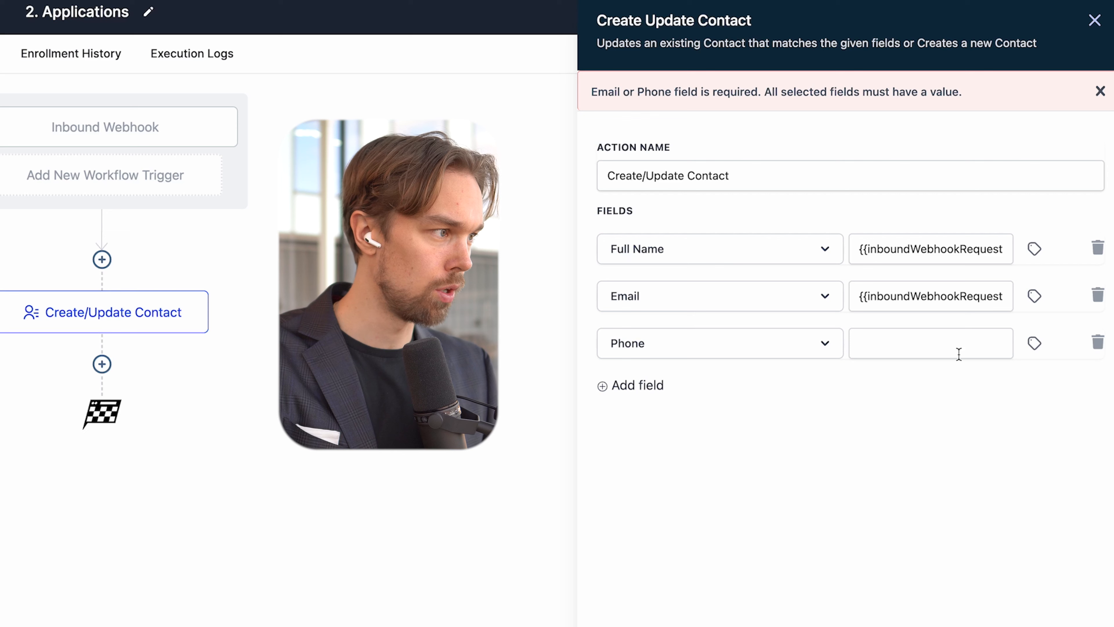
pyautogui.click(1035, 343)
pyautogui.click(1009, 414)
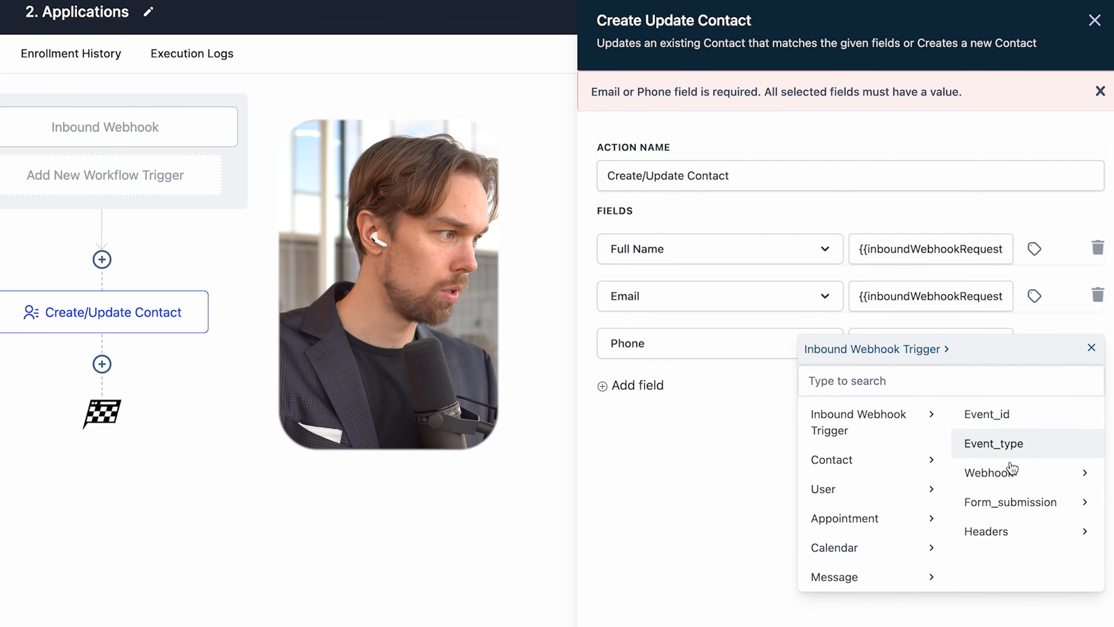
pyautogui.click(1016, 505)
pyautogui.click(1009, 478)
pyautogui.click(994, 447)
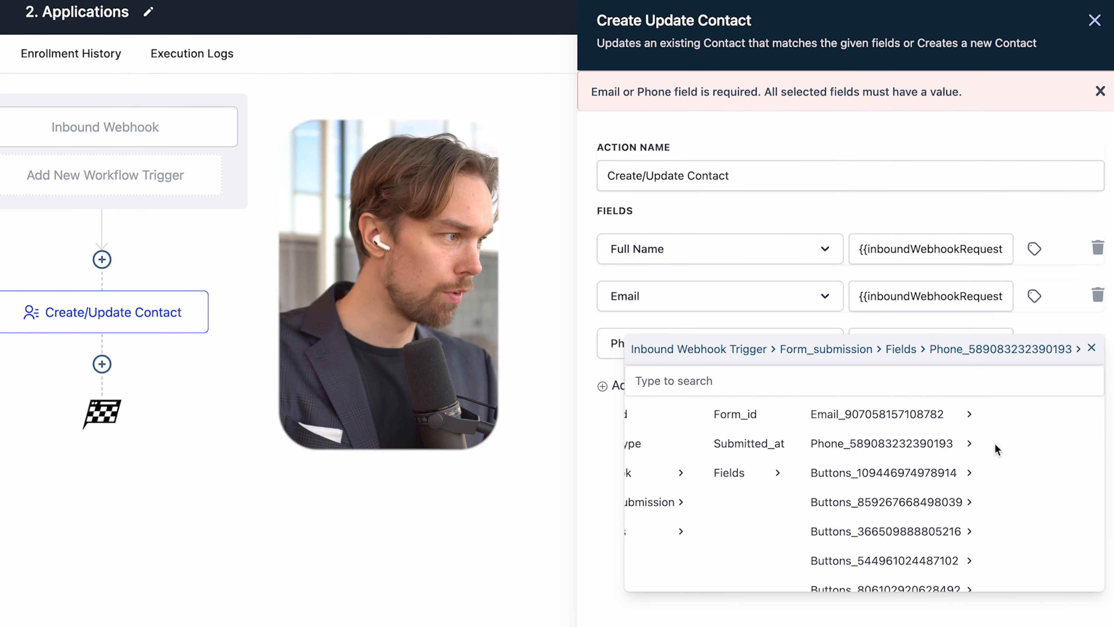
pyautogui.click(965, 504)
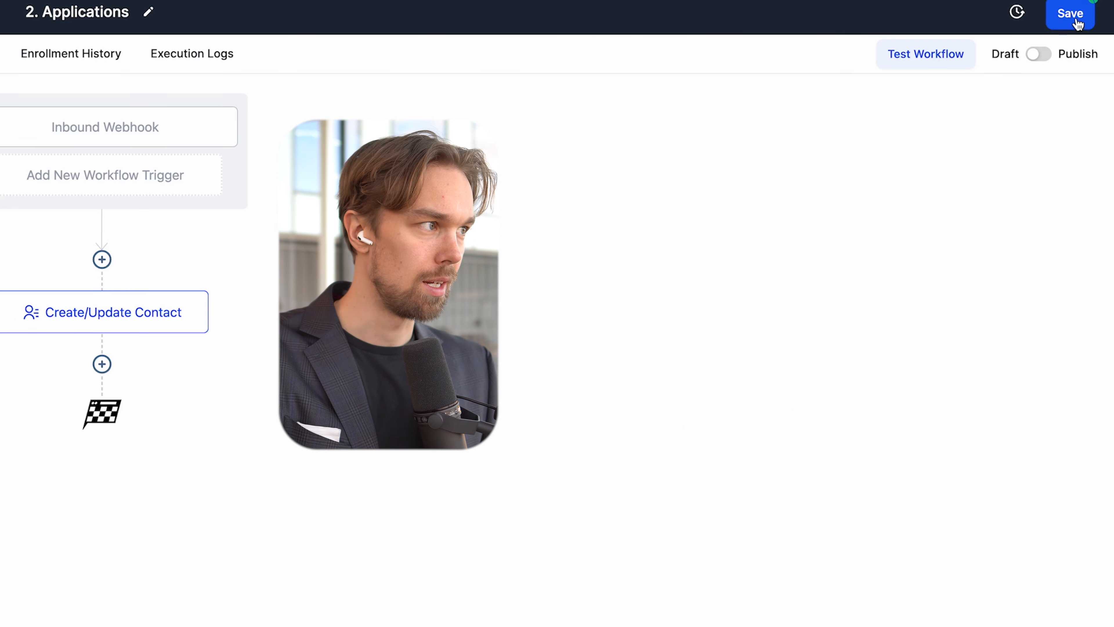
# Step: Publish and save the 2. Applications workflow, then discard an unfinished Internal Notification step
pyautogui.click(1039, 53)
pyautogui.click(1072, 20)
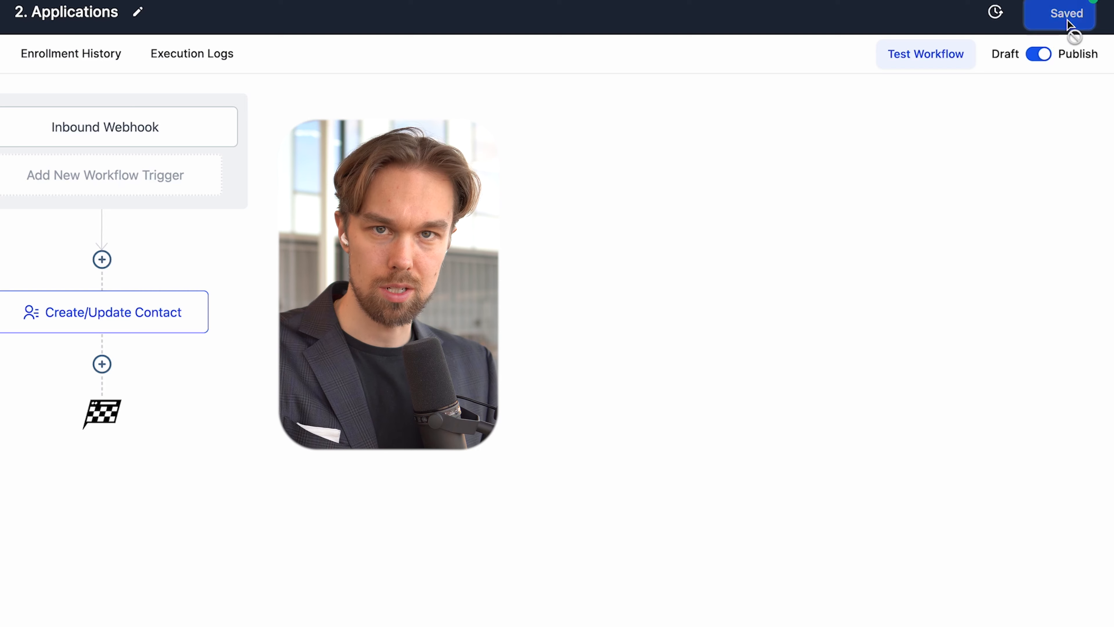
pyautogui.click(567, 262)
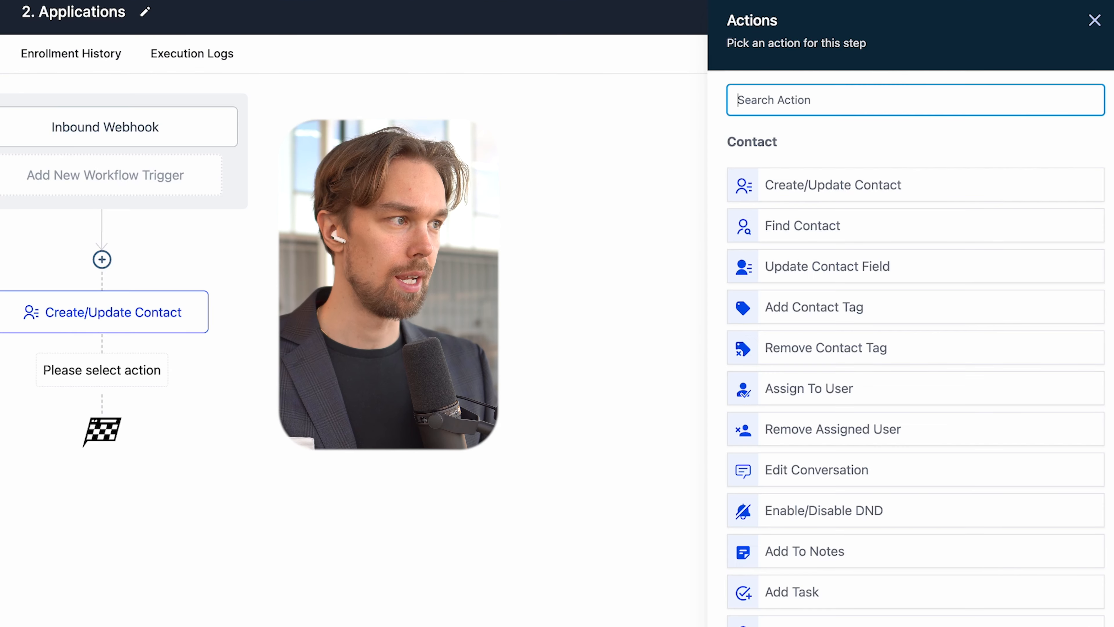
pyautogui.write('inte')
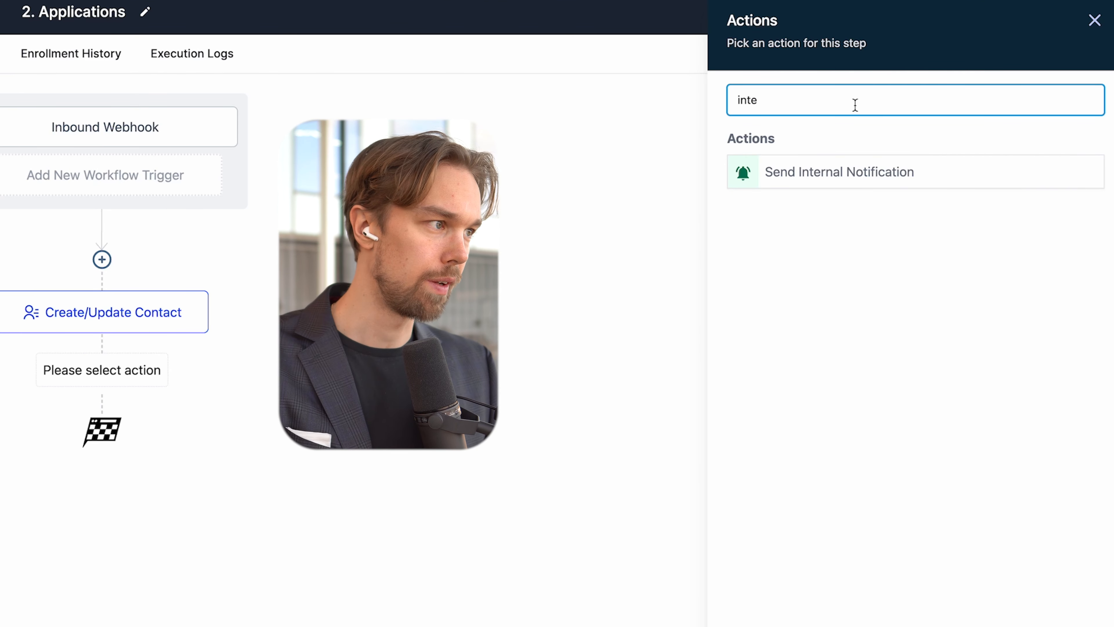
pyautogui.click(821, 159)
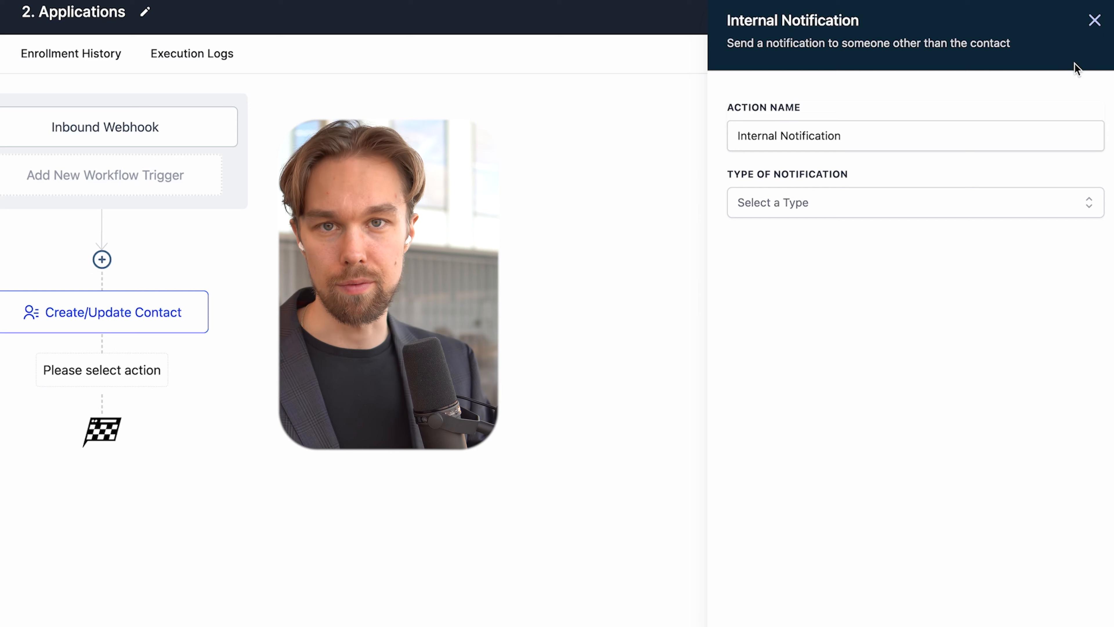
pyautogui.click(1094, 19)
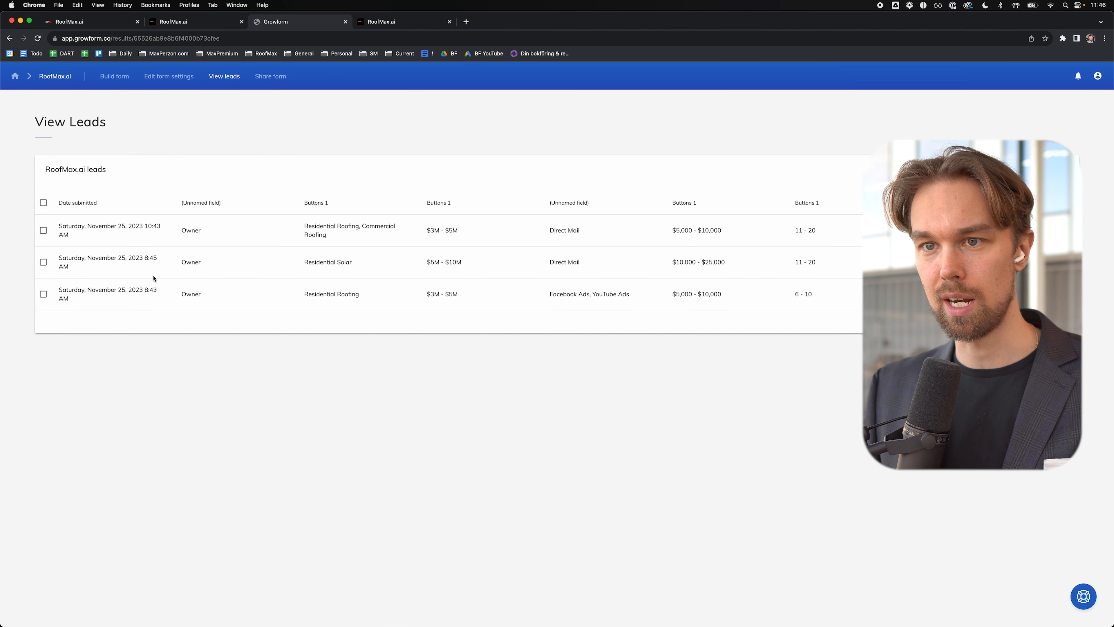
# Step: Check the leads table's columns and select all three RoofMax.ai leads
pyautogui.hscroll(5, 155, 279)
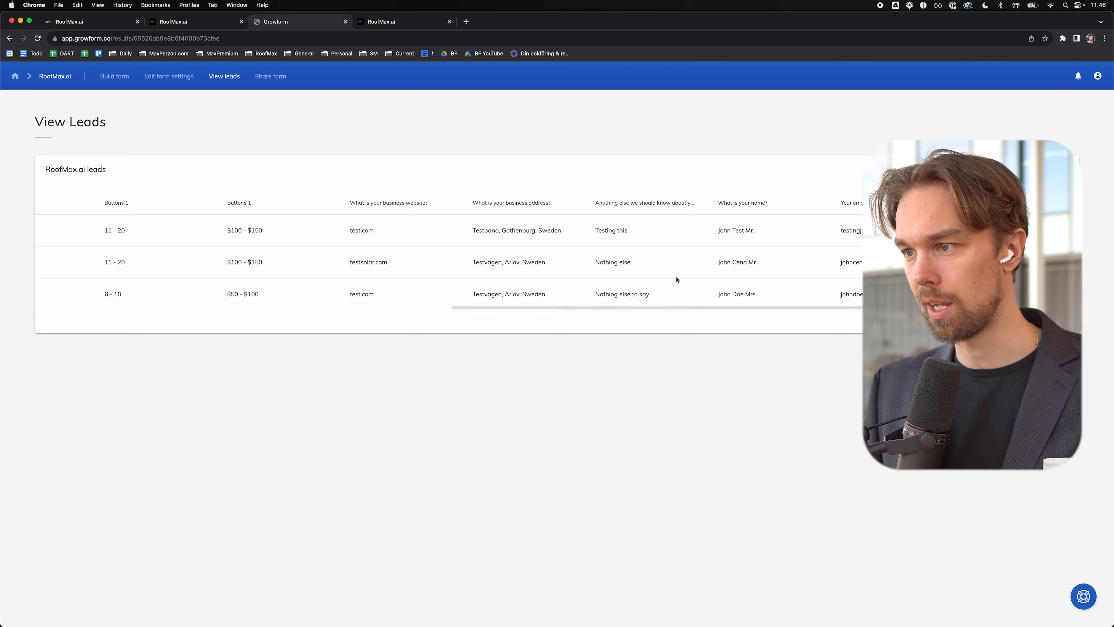
pyautogui.hscroll(-5, 670, 284)
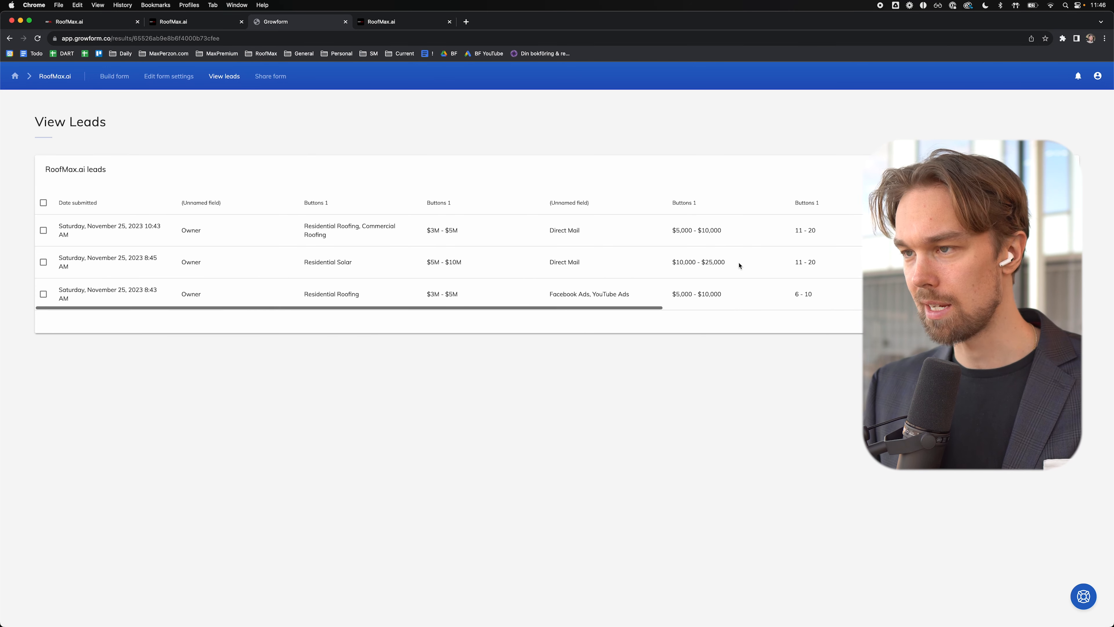
pyautogui.click(43, 202)
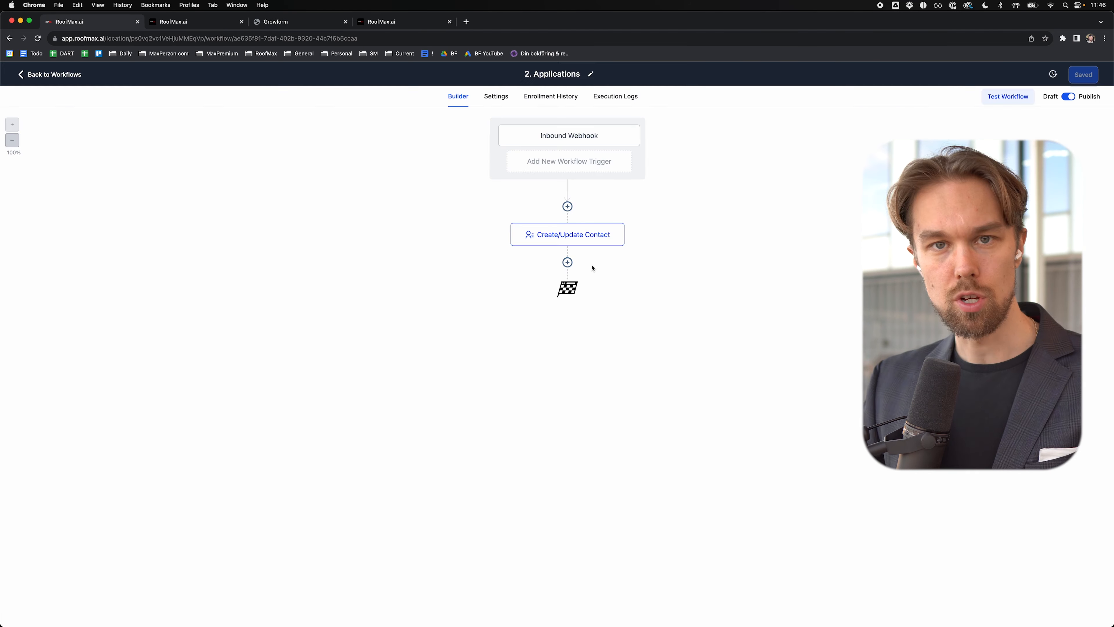
# Step: Add an opportunity step: Sales pipeline, Application stage, status open, earlier-stage moves allowed, then save
pyautogui.click(567, 263)
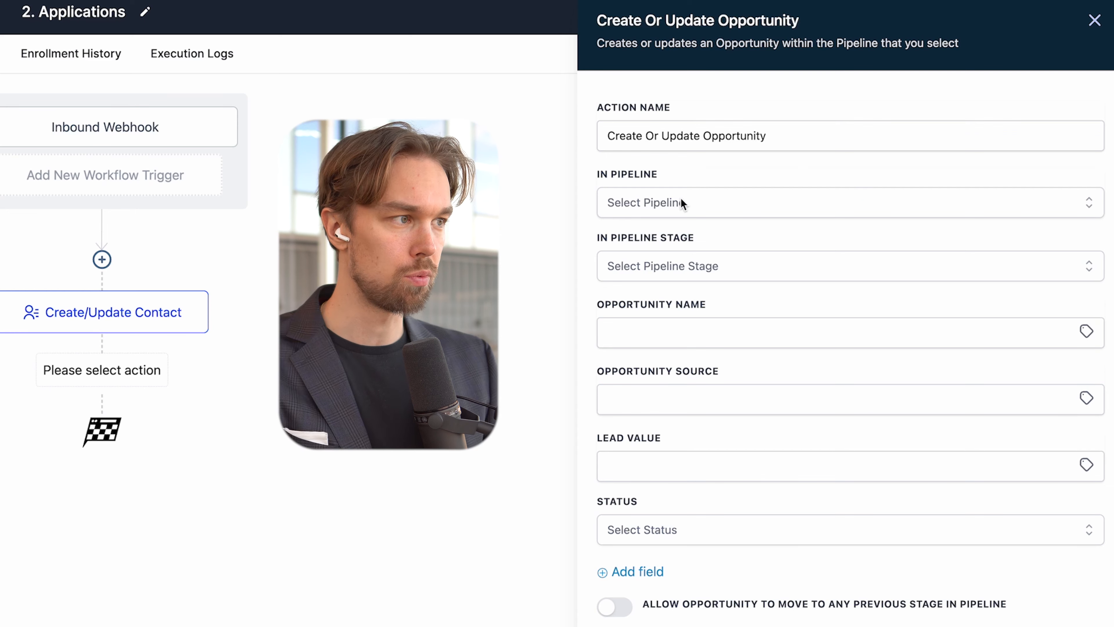
pyautogui.click(682, 202)
pyautogui.click(628, 277)
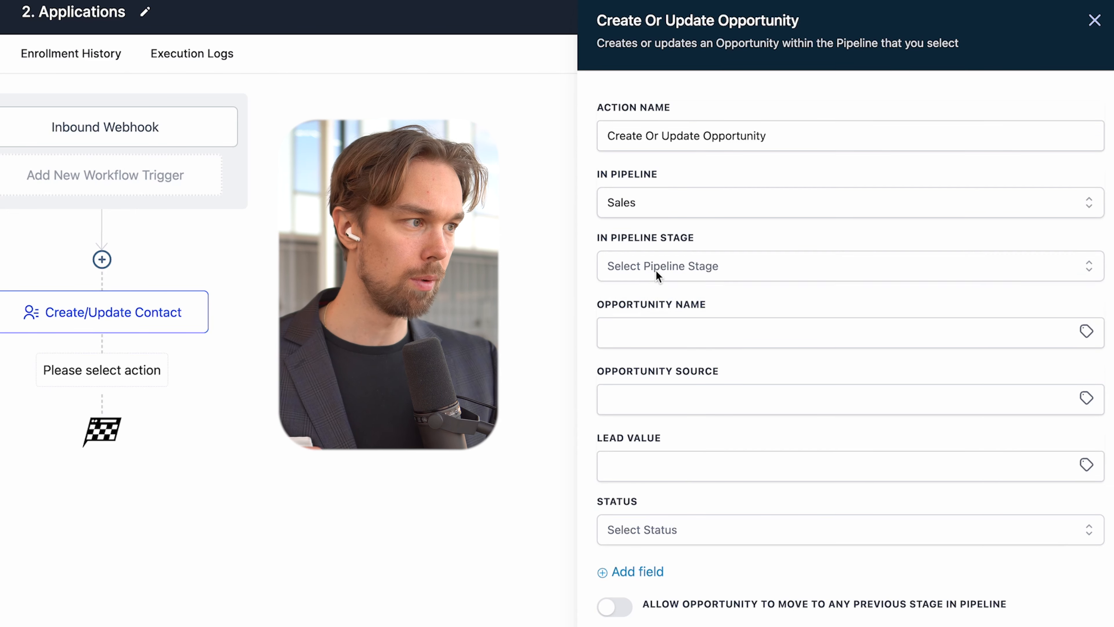
pyautogui.click(653, 271)
pyautogui.click(654, 368)
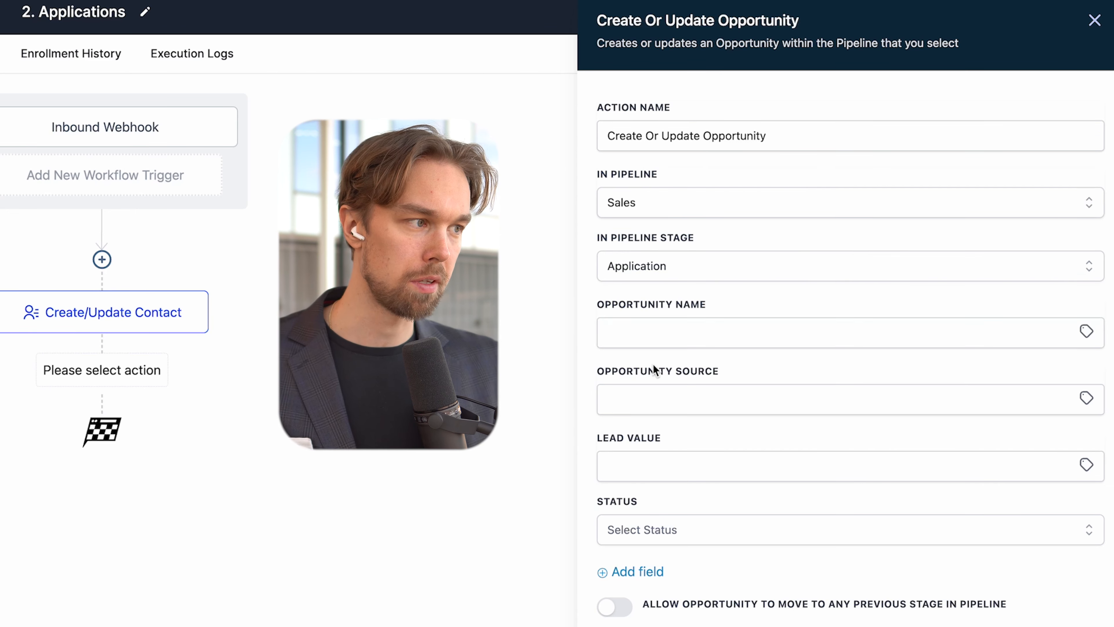
pyautogui.click(653, 529)
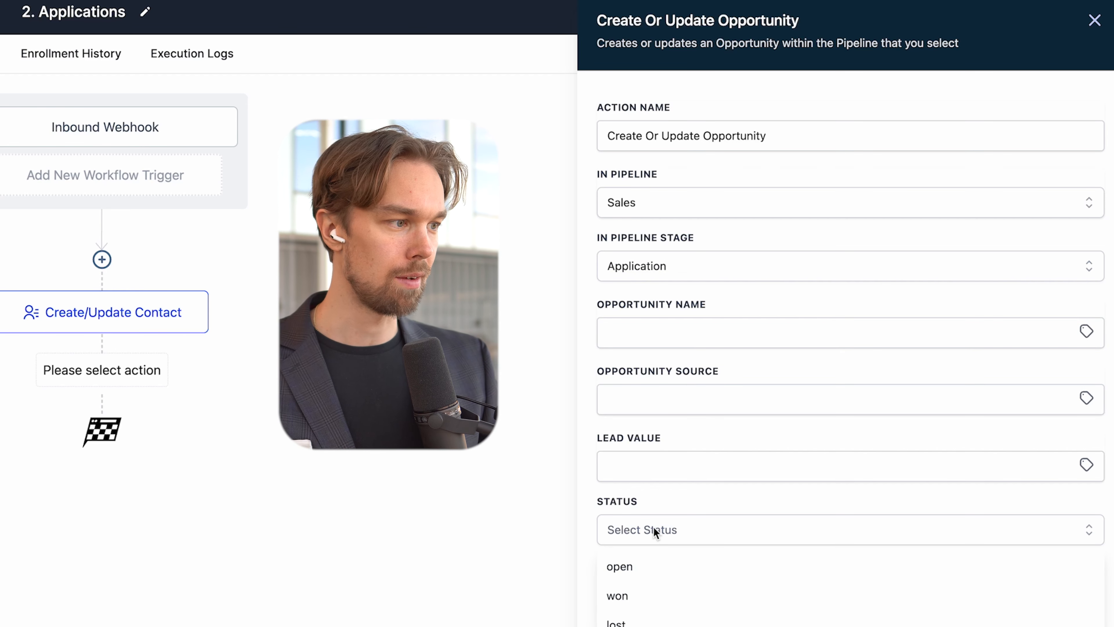
pyautogui.click(636, 567)
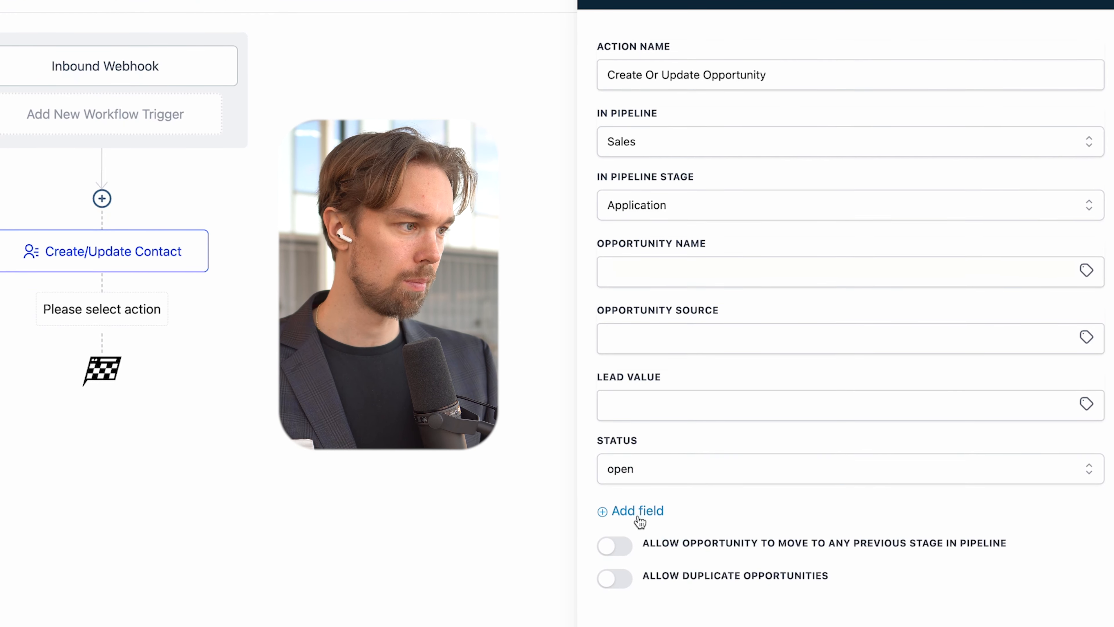
pyautogui.click(620, 556)
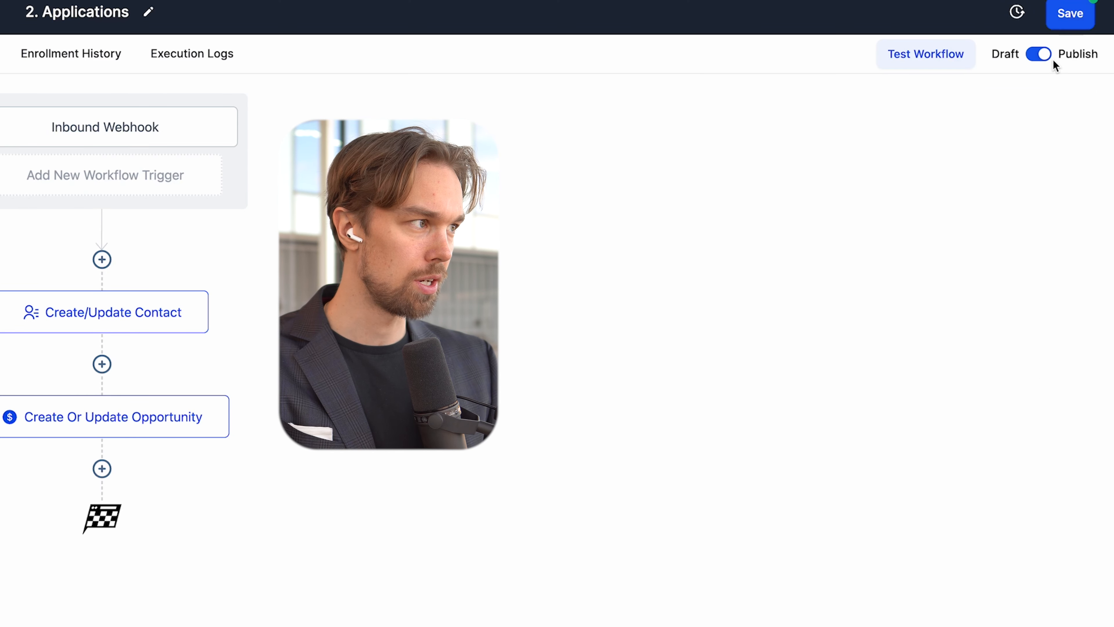
pyautogui.click(1074, 18)
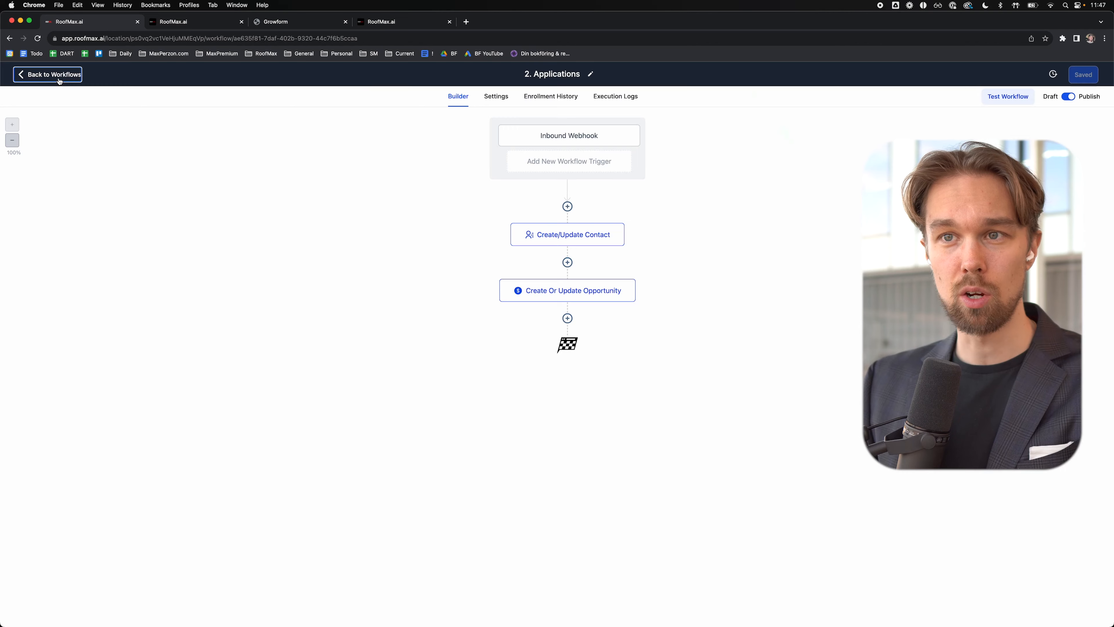
pyautogui.click(40, 73)
# Step: Submit another test application on the RoofMax.ai site as an Owner, reaching the Thanks page
pyautogui.click(53, 230)
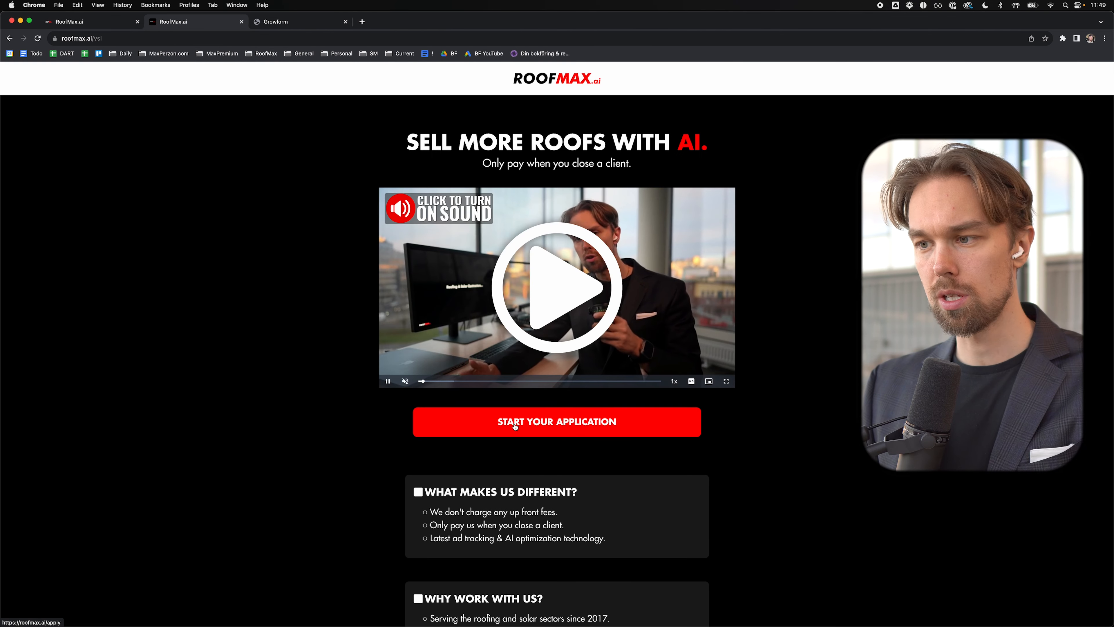
pyautogui.click(515, 426)
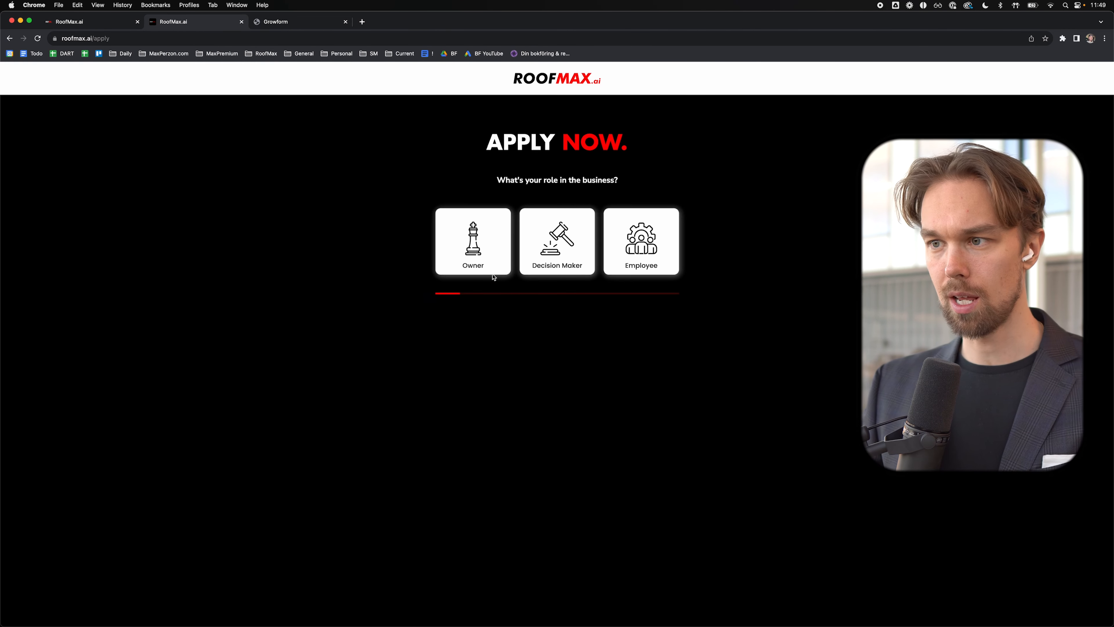
pyautogui.click(493, 255)
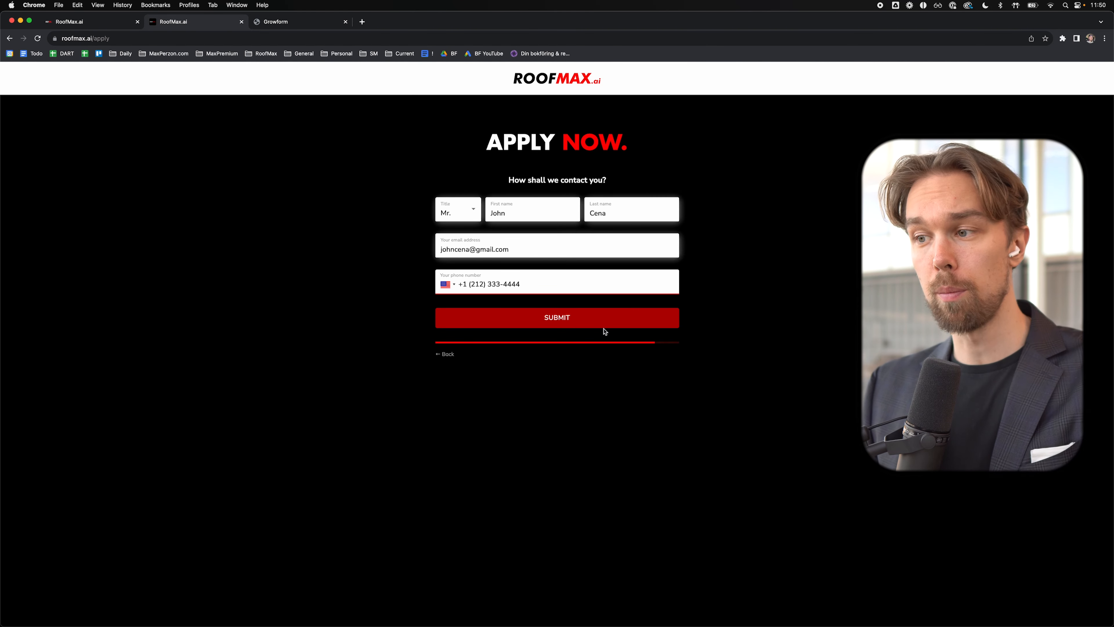
pyautogui.click(593, 320)
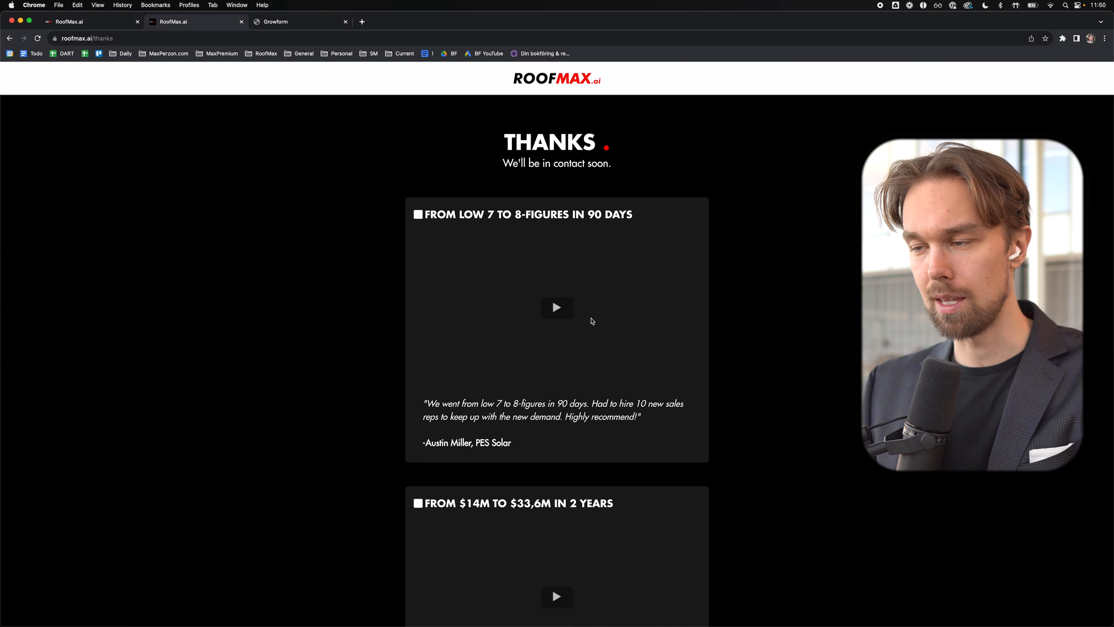
# Step: Reload Growform's leads table to confirm the new 10:50 AM submission, then check the CRM Sales board
pyautogui.click(292, 23)
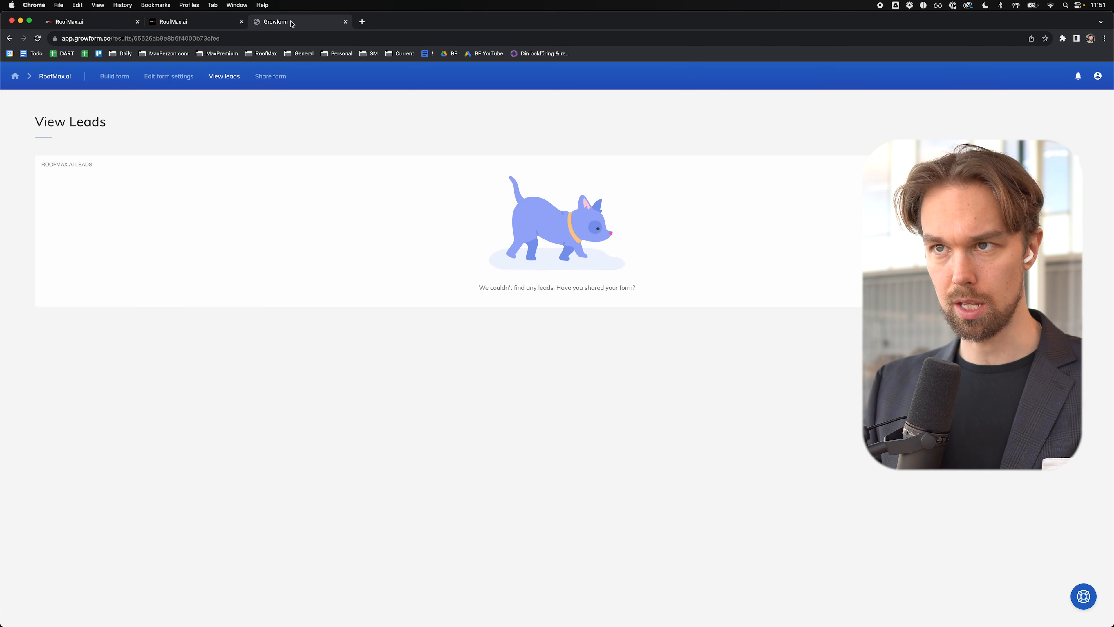
pyautogui.click(38, 39)
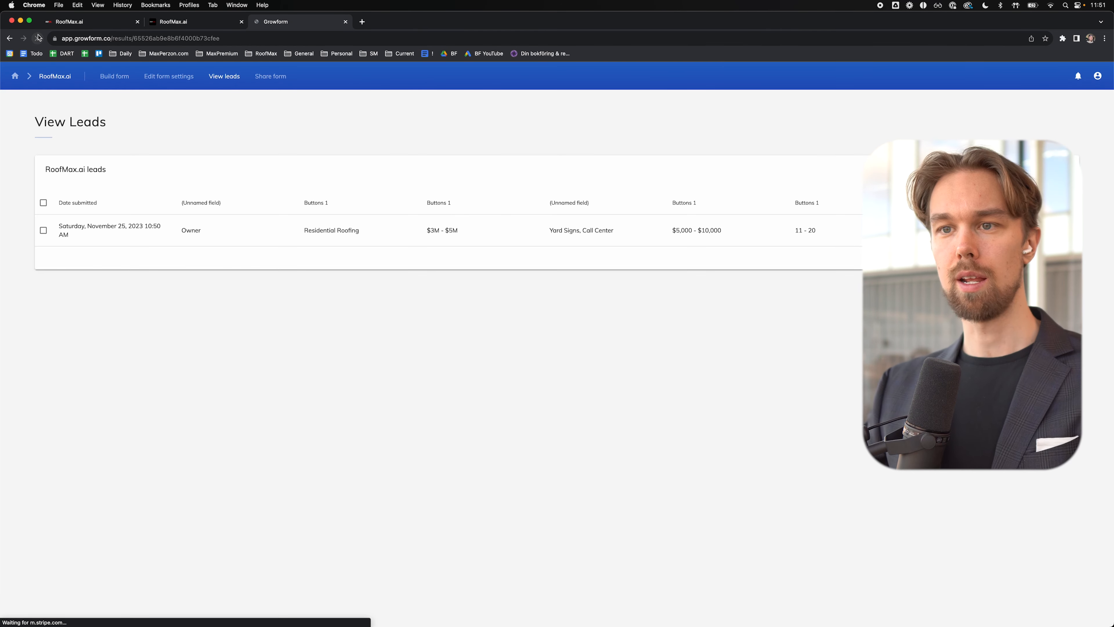
pyautogui.hscroll(10, 110, 222)
pyautogui.hscroll(-10, 332, 222)
pyautogui.click(93, 22)
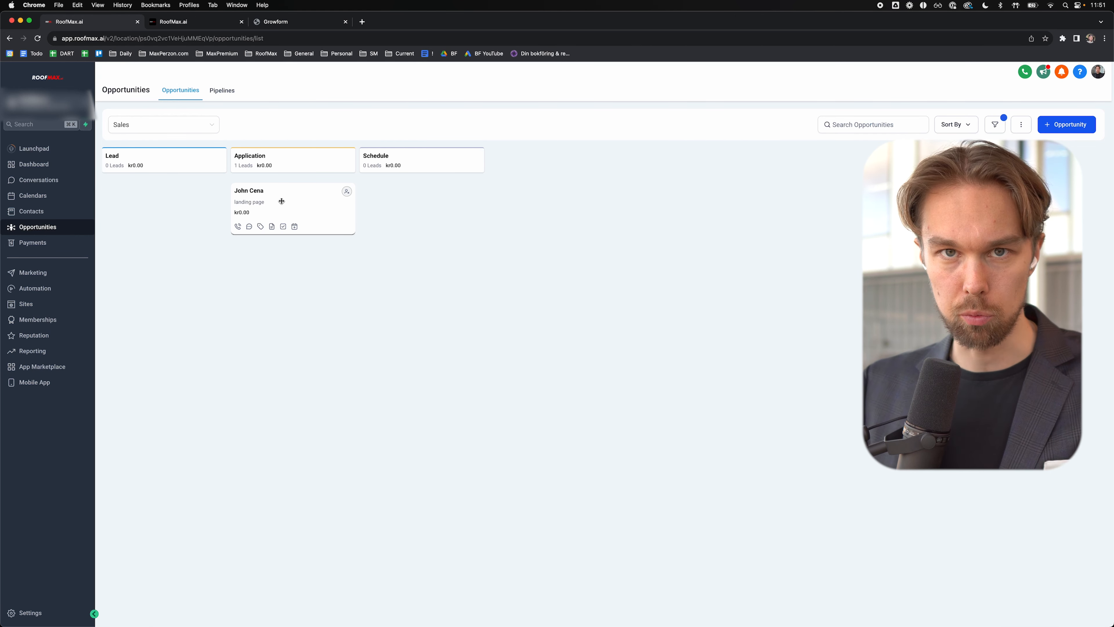
pyautogui.press('super+Tab')
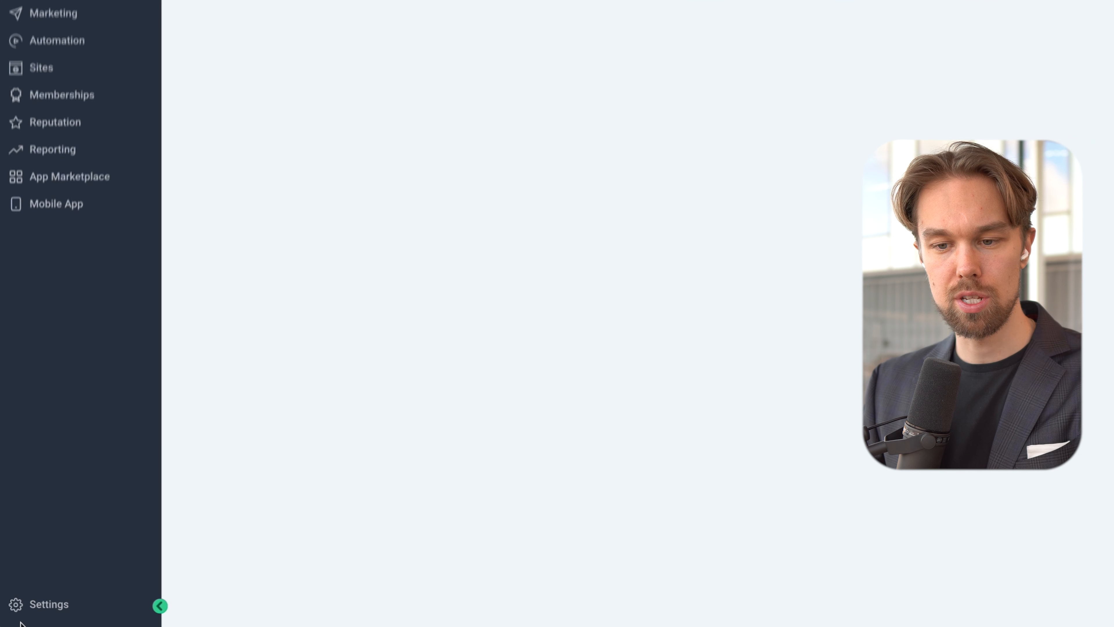
# Step: Connect a Google account through the calendar connections, granting Lead Connector access
pyautogui.click(40, 603)
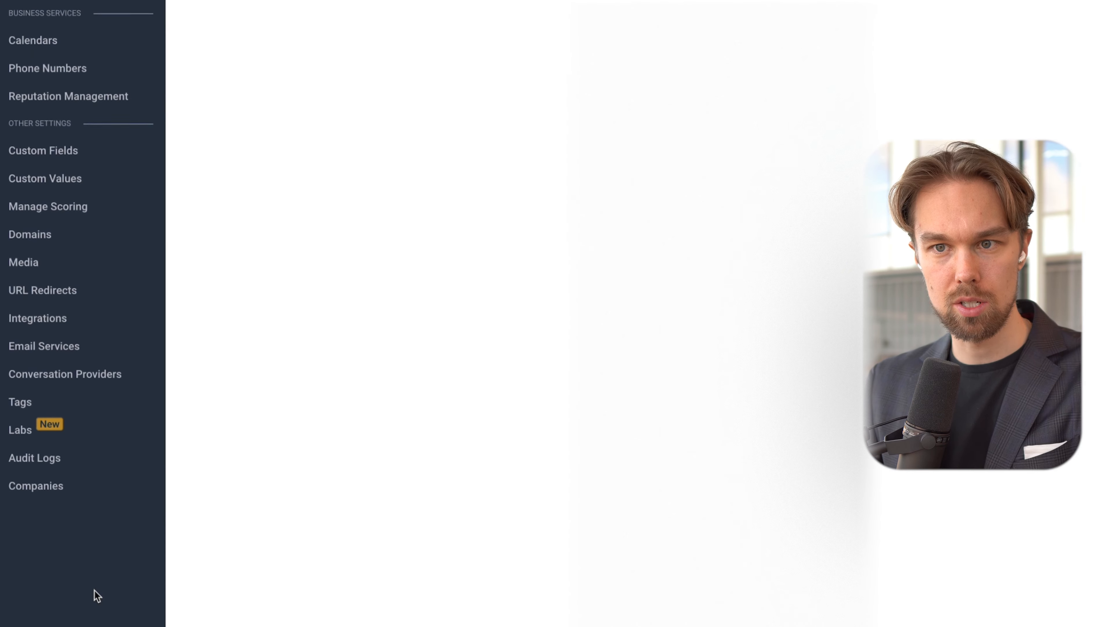
pyautogui.click(61, 41)
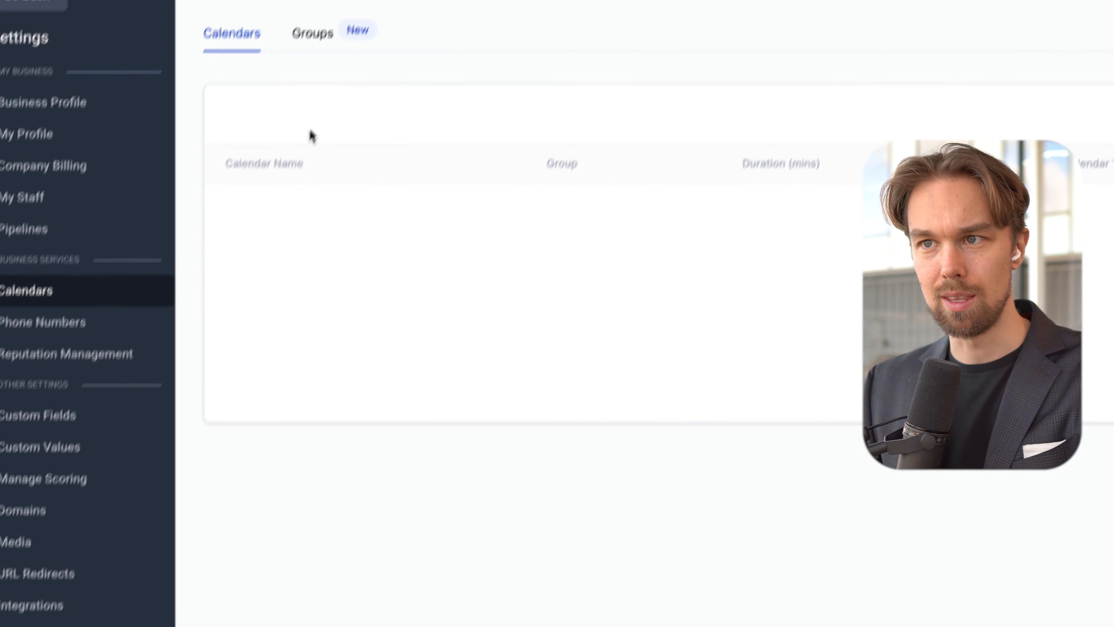
pyautogui.click(441, 154)
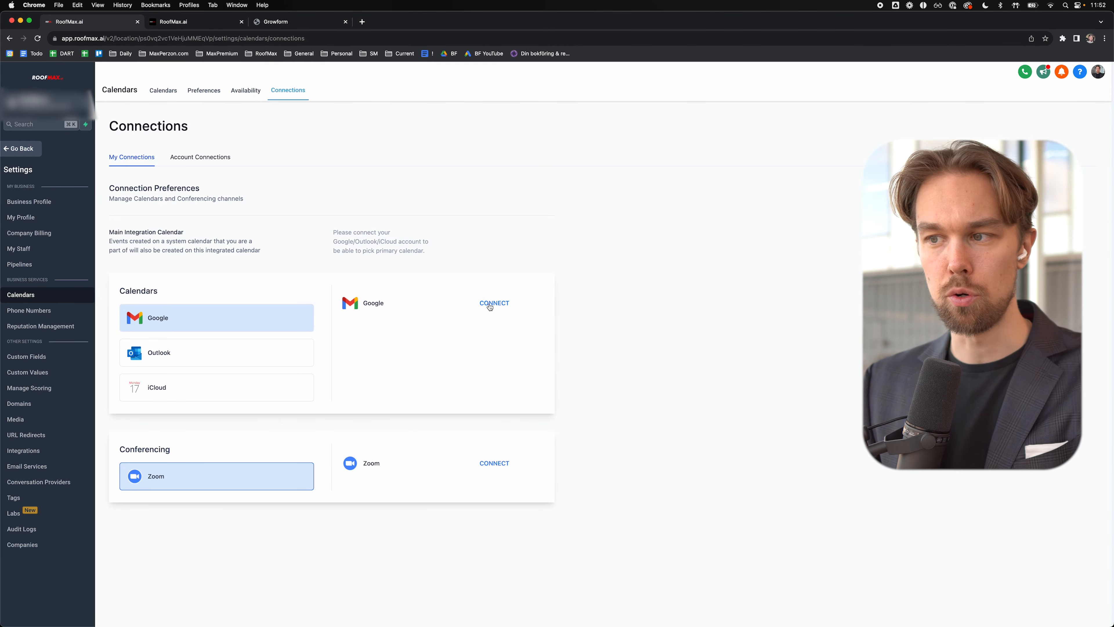
pyautogui.click(490, 307)
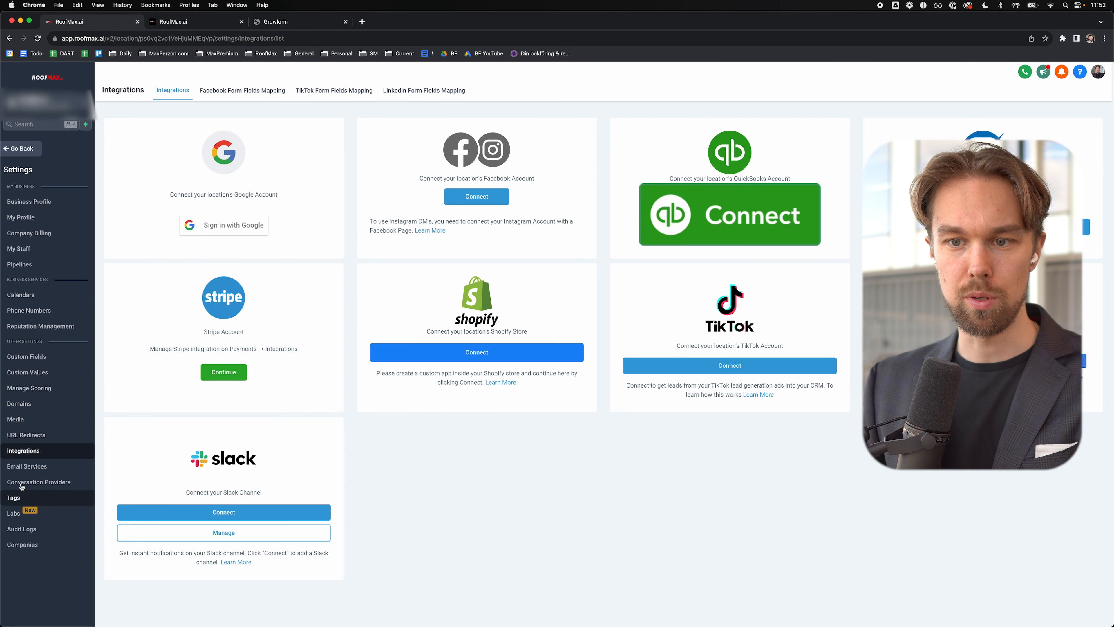
pyautogui.click(224, 227)
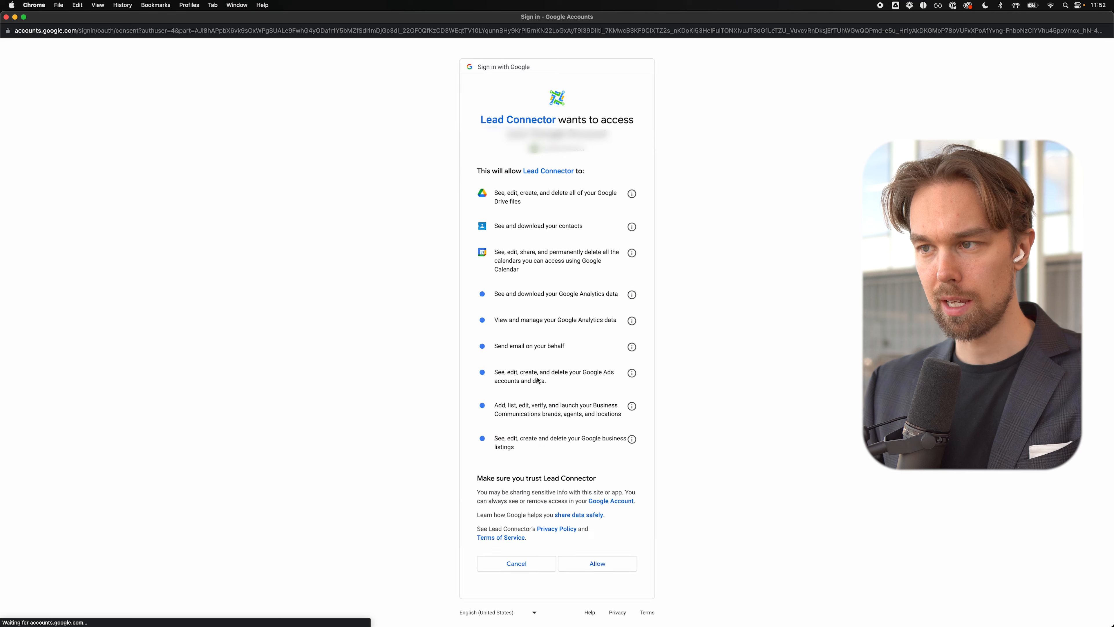
pyautogui.click(594, 566)
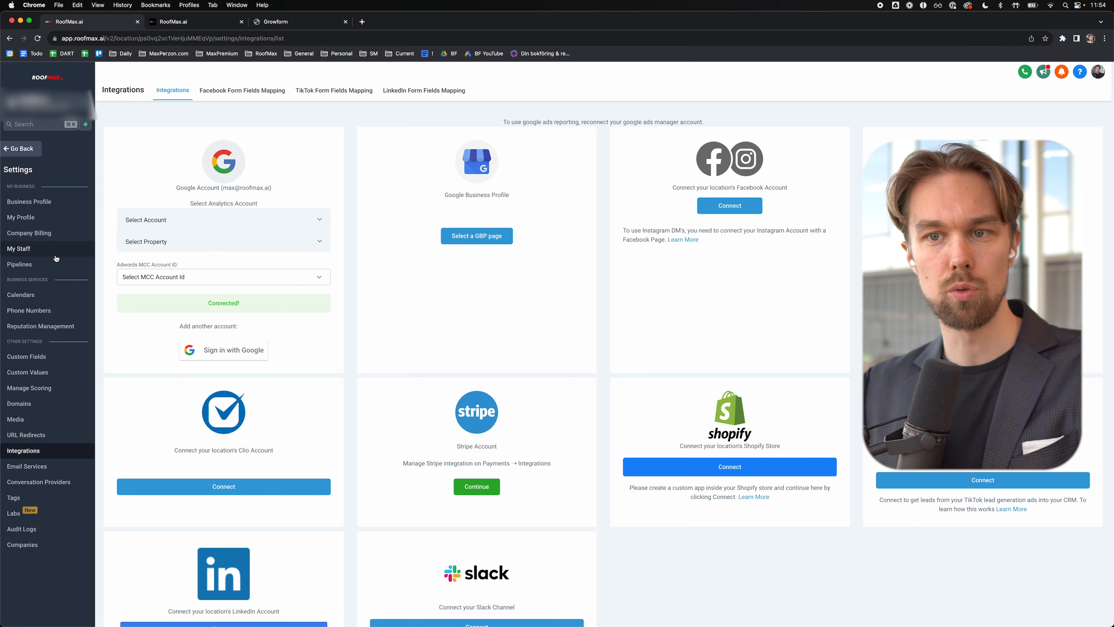
# Step: In My Staff, set the user's primary sync calendar to the connected Google calendar and save
pyautogui.click(18, 248)
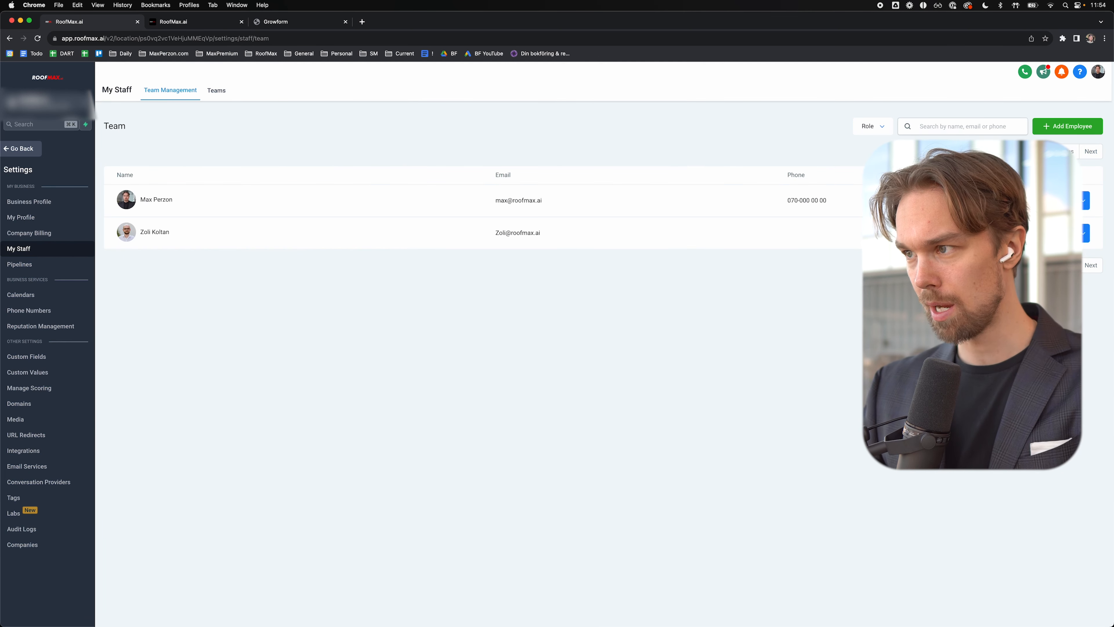
pyautogui.click(1070, 200)
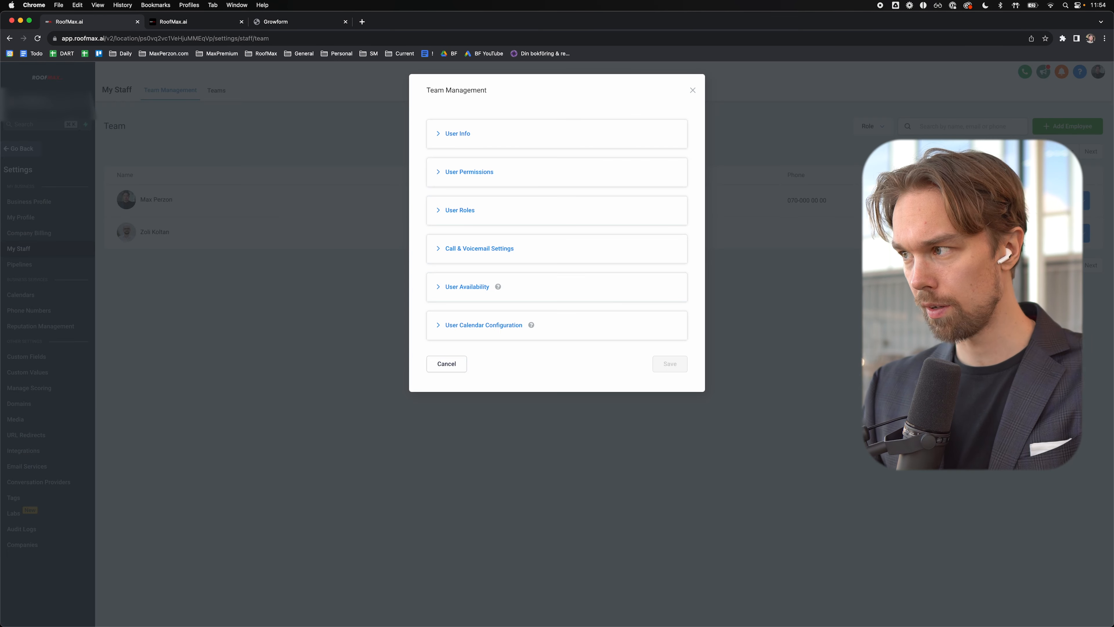
pyautogui.click(457, 327)
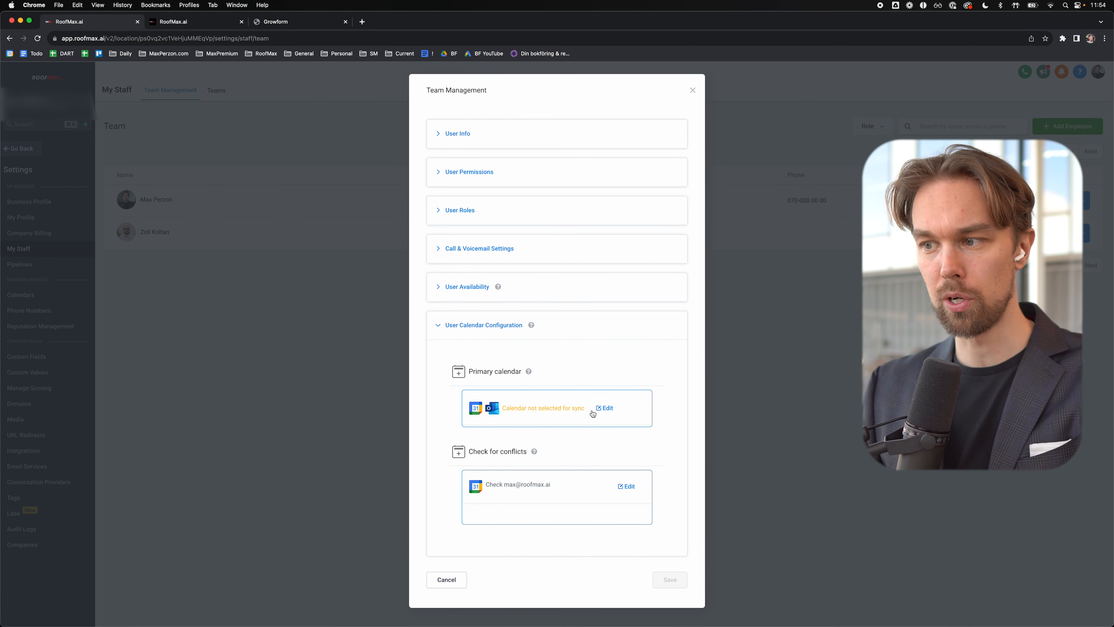
pyautogui.click(604, 408)
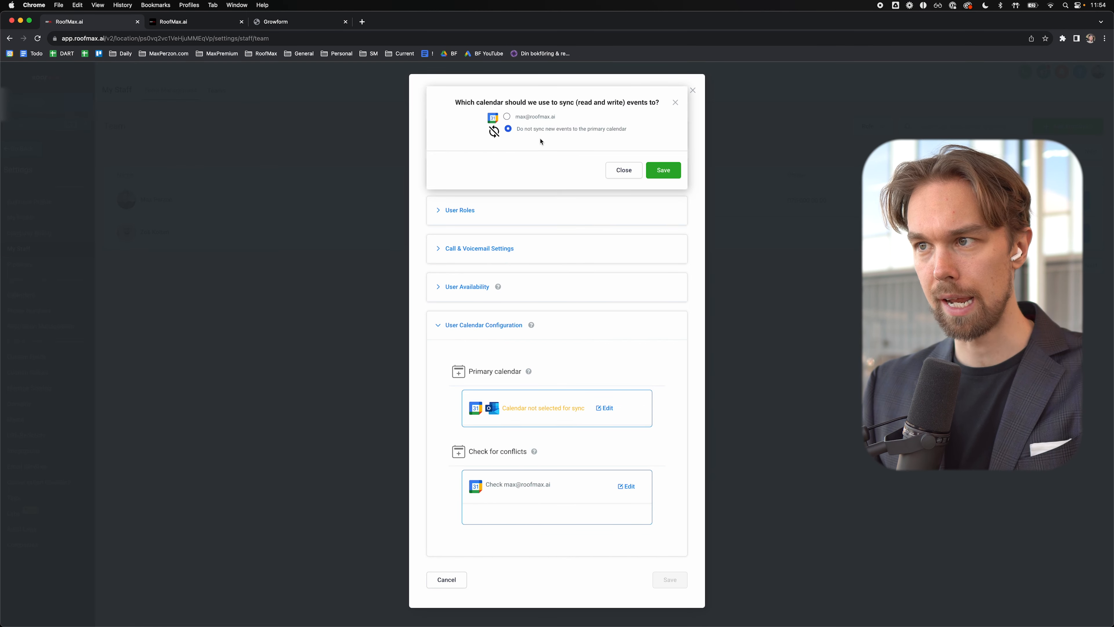
pyautogui.click(507, 117)
pyautogui.click(457, 184)
pyautogui.click(472, 198)
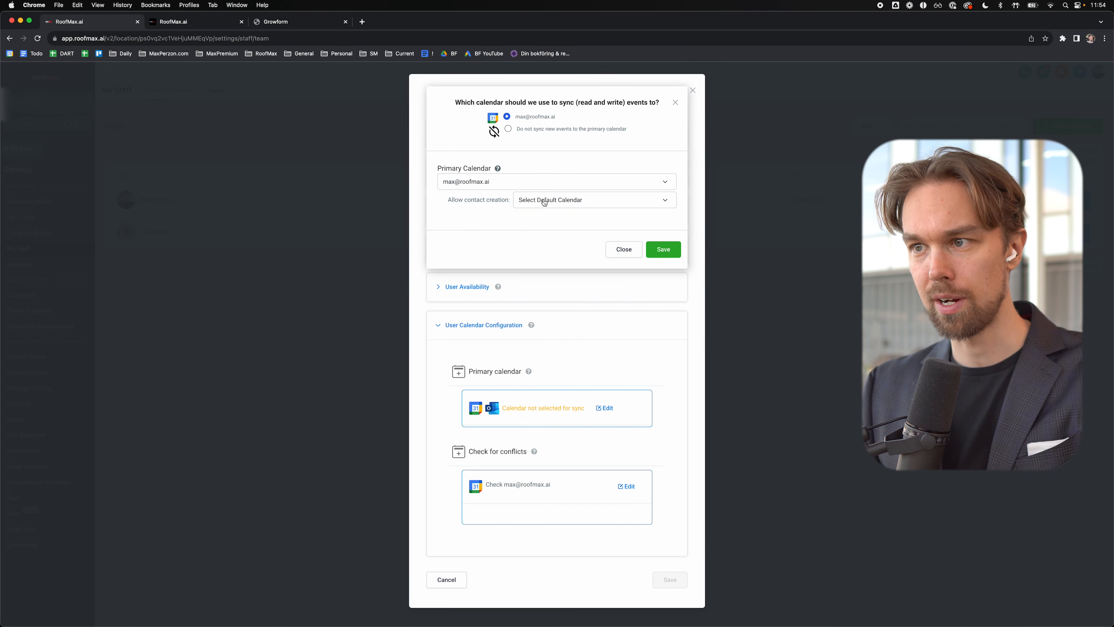
pyautogui.click(521, 206)
pyautogui.click(544, 207)
pyautogui.click(668, 250)
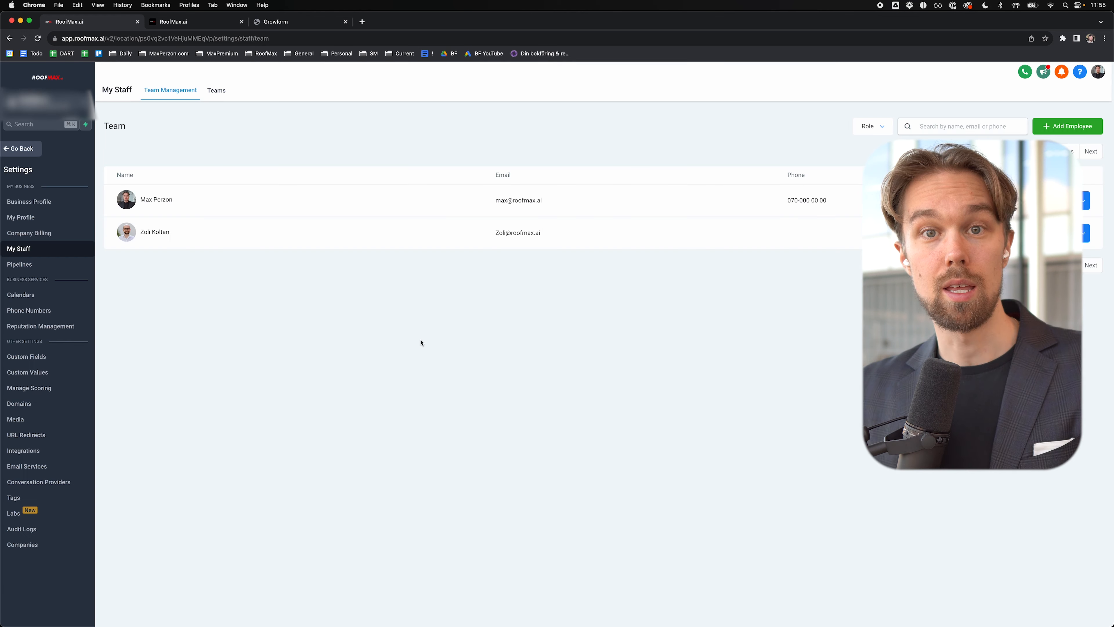
# Step: Set the calendar preference meeting location to Google Meet and save
pyautogui.click(42, 293)
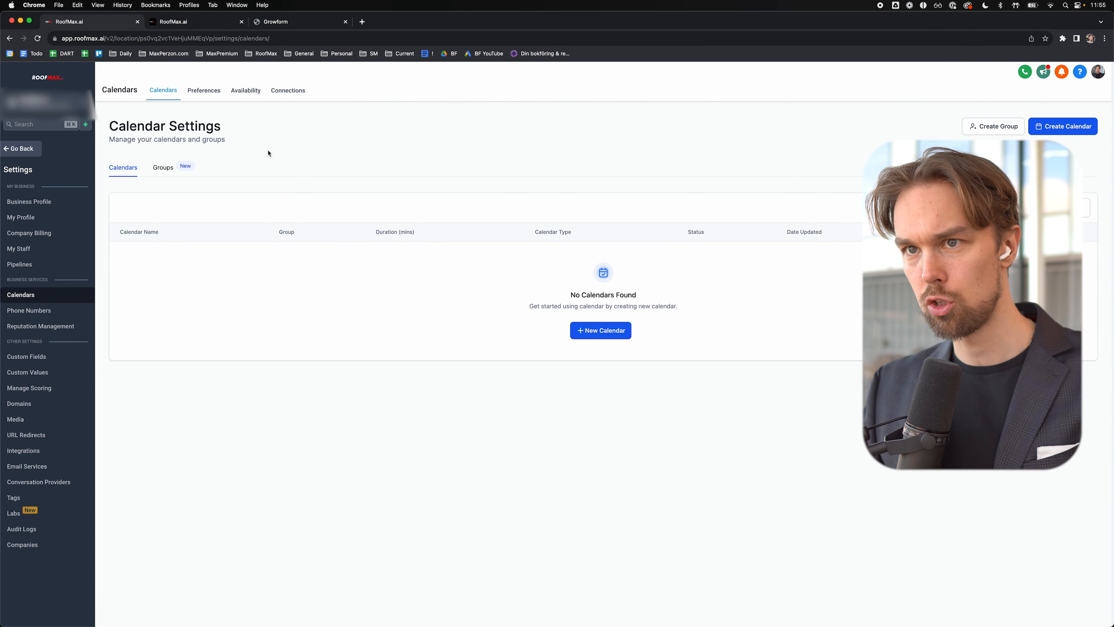
pyautogui.click(204, 91)
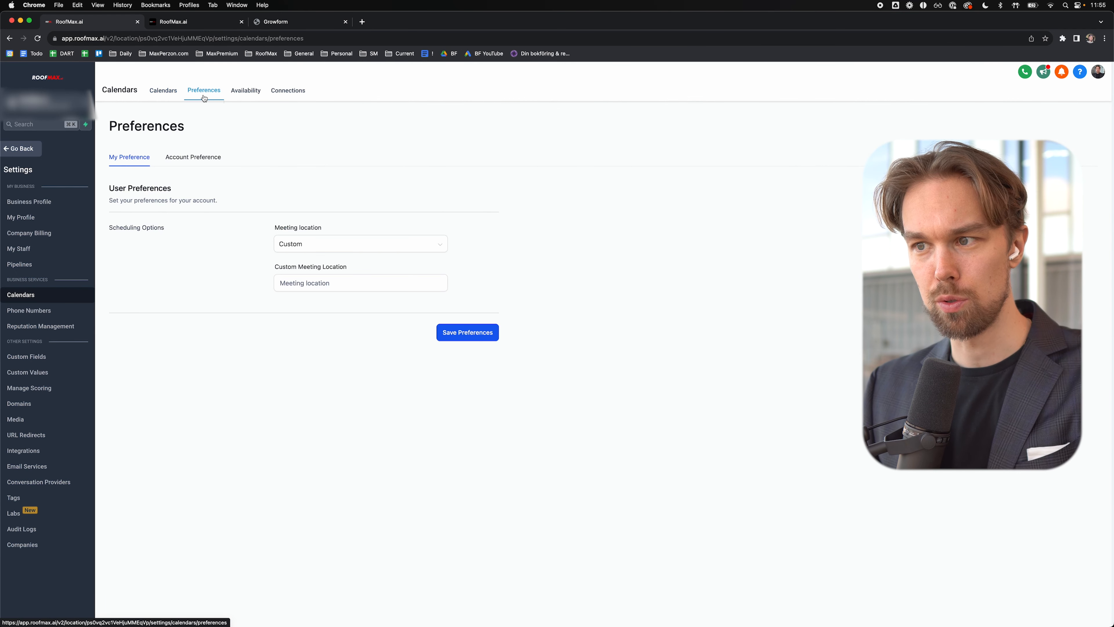
pyautogui.click(327, 241)
pyautogui.click(326, 243)
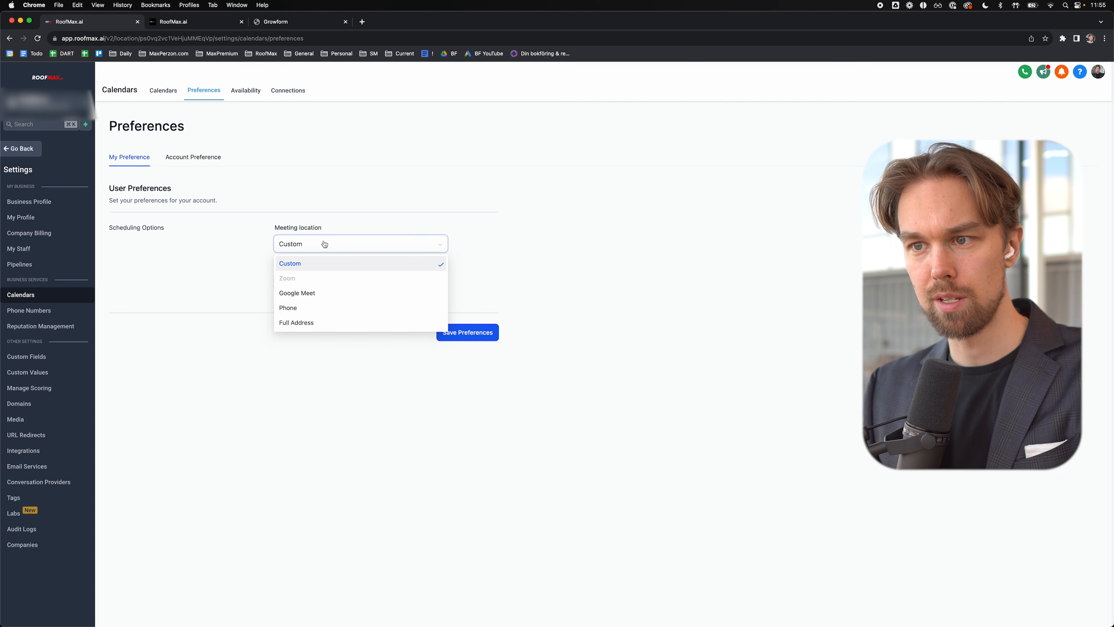
pyautogui.click(320, 292)
pyautogui.click(487, 298)
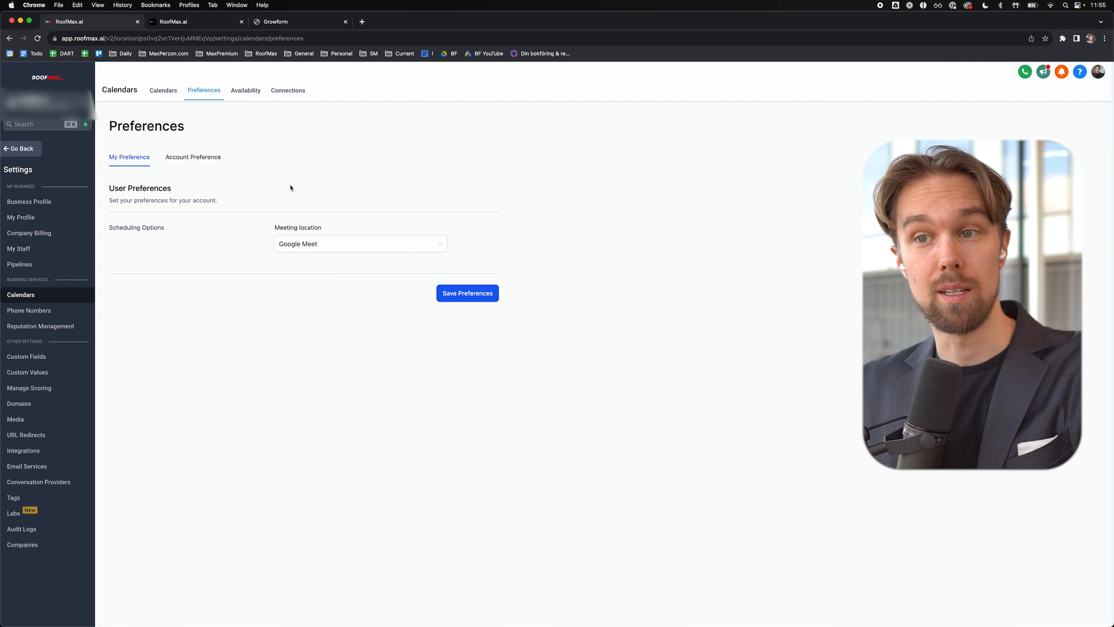
# Step: Set both the app and widget Week Starts On to Monday in Account Preference and save
pyautogui.click(205, 159)
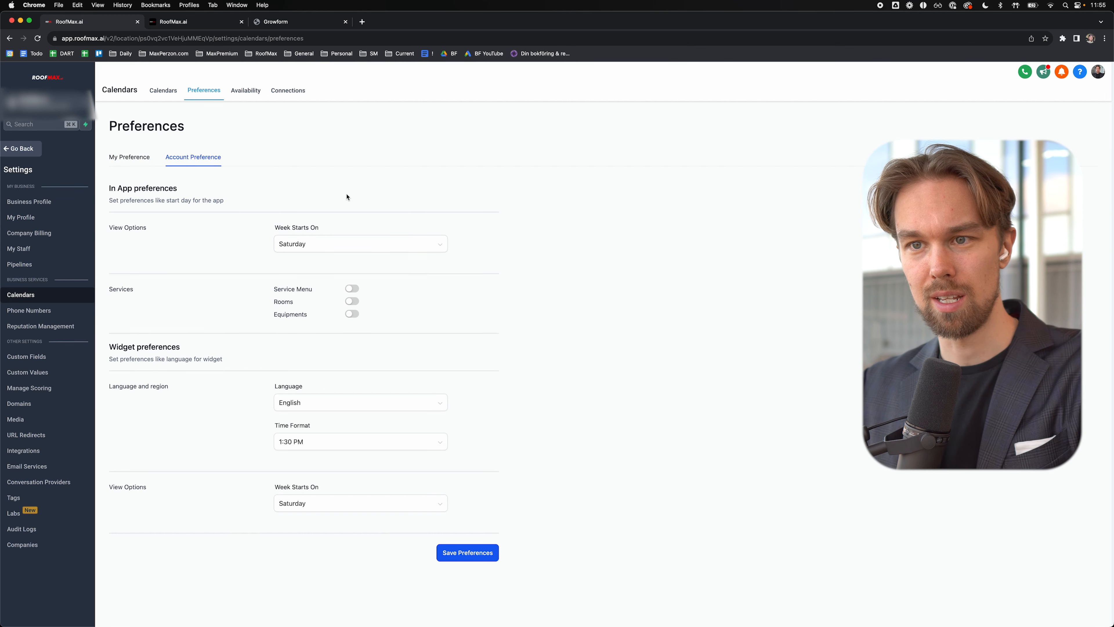
pyautogui.click(316, 247)
pyautogui.click(303, 297)
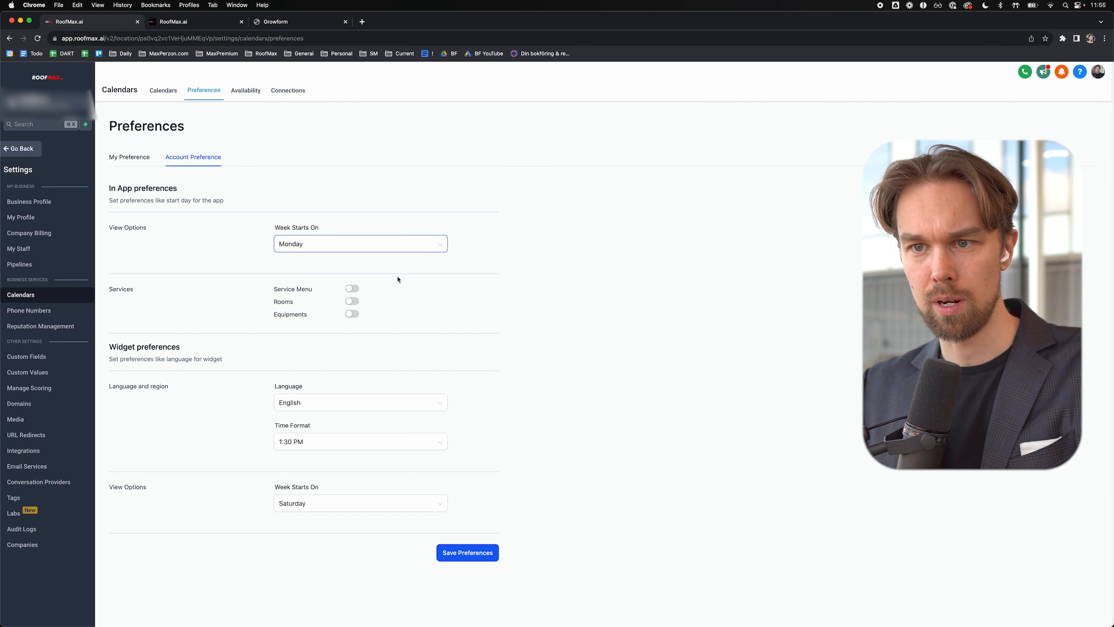
pyautogui.click(334, 505)
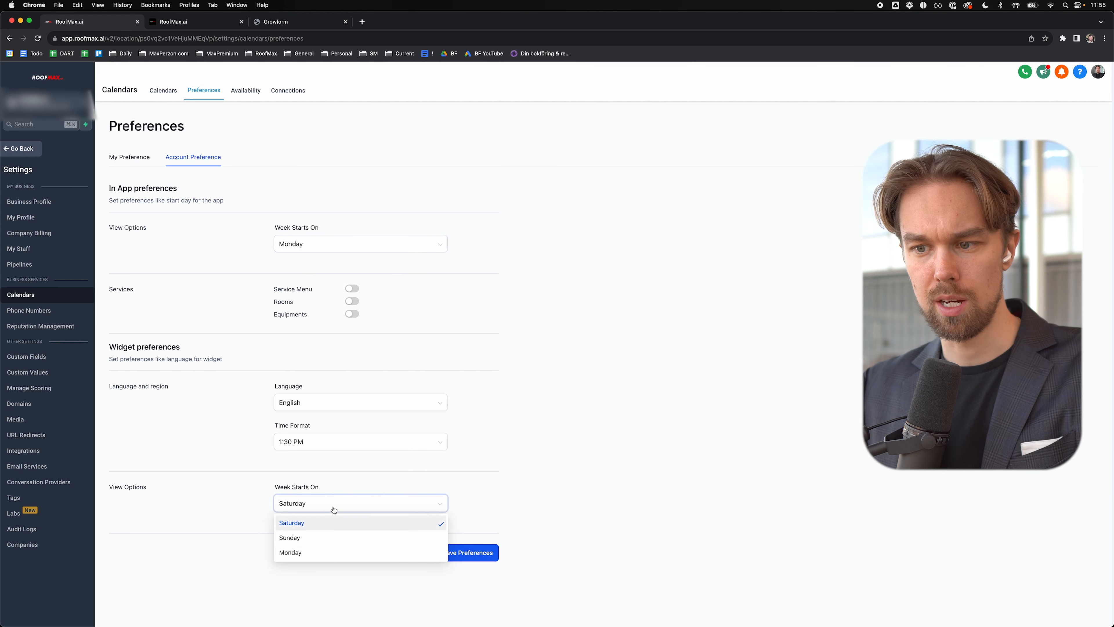
pyautogui.click(320, 553)
pyautogui.click(463, 554)
pyautogui.click(253, 93)
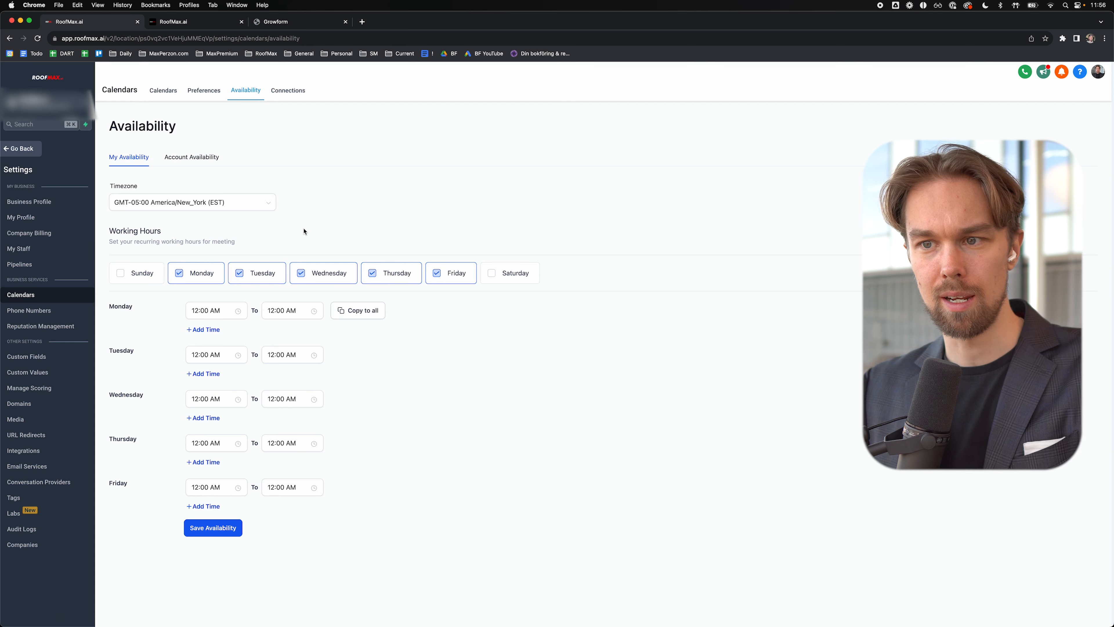
# Step: Add Sunday and Saturday as working days, set every day to 12:00 AM–12:00 AM, and save availability
pyautogui.click(121, 274)
pyautogui.click(503, 274)
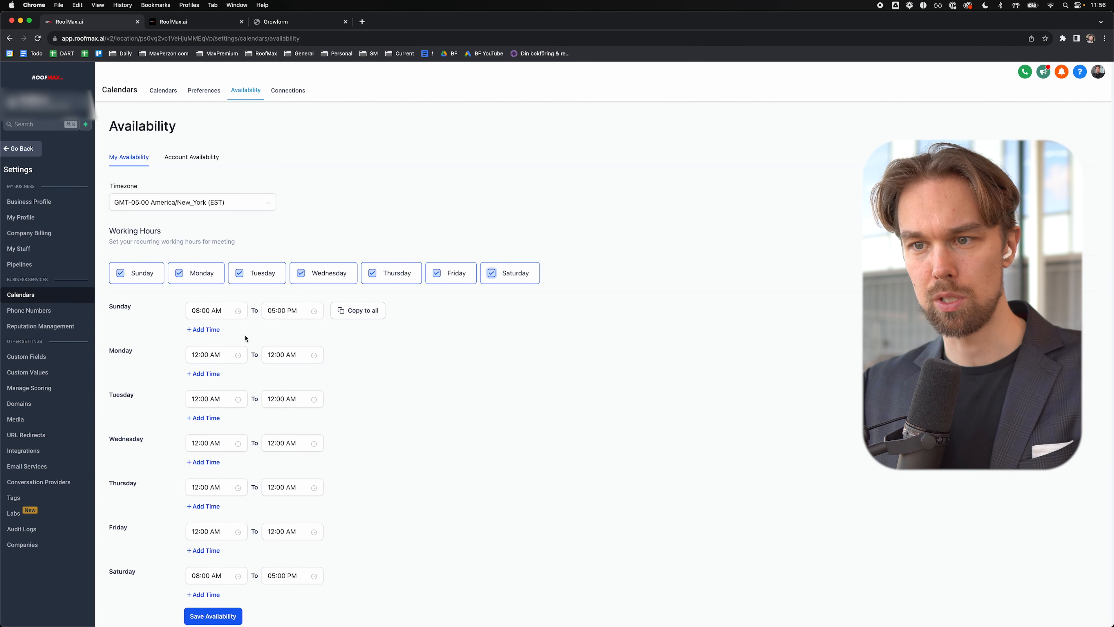
pyautogui.click(208, 311)
pyautogui.scroll(1, 199, 375)
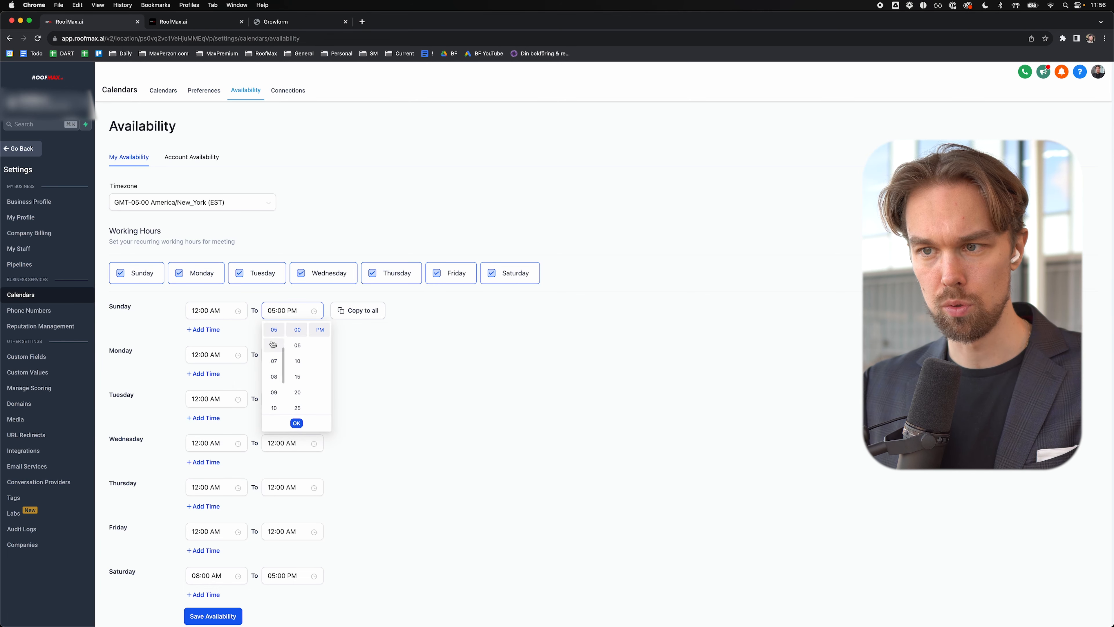
pyautogui.scroll(3, 275, 346)
pyautogui.click(276, 332)
pyautogui.scroll(-1, 324, 331)
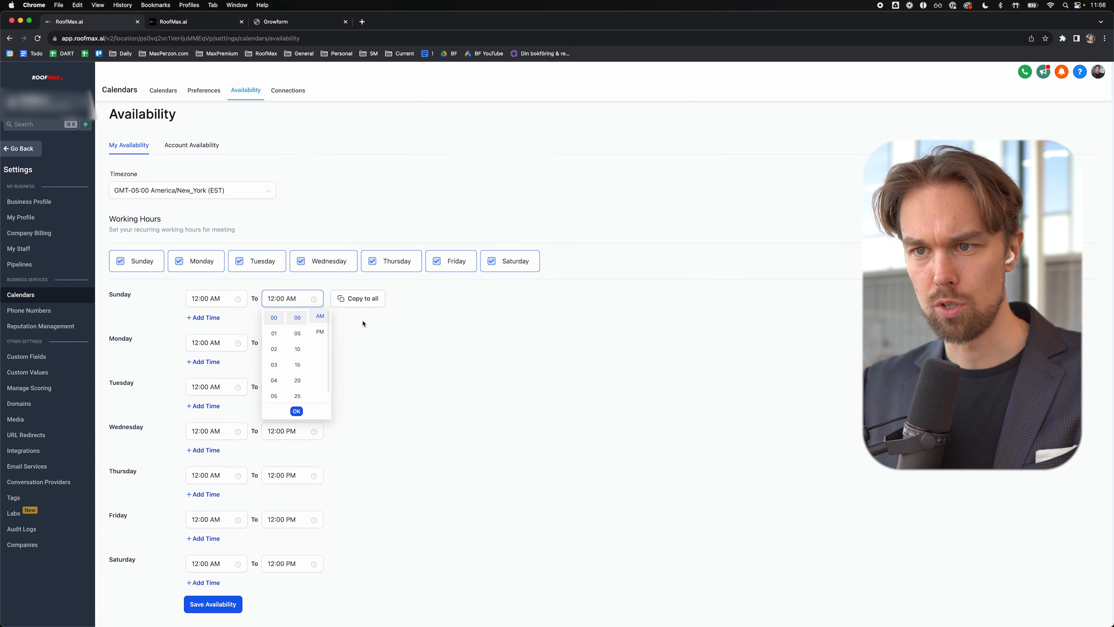
pyautogui.click(364, 323)
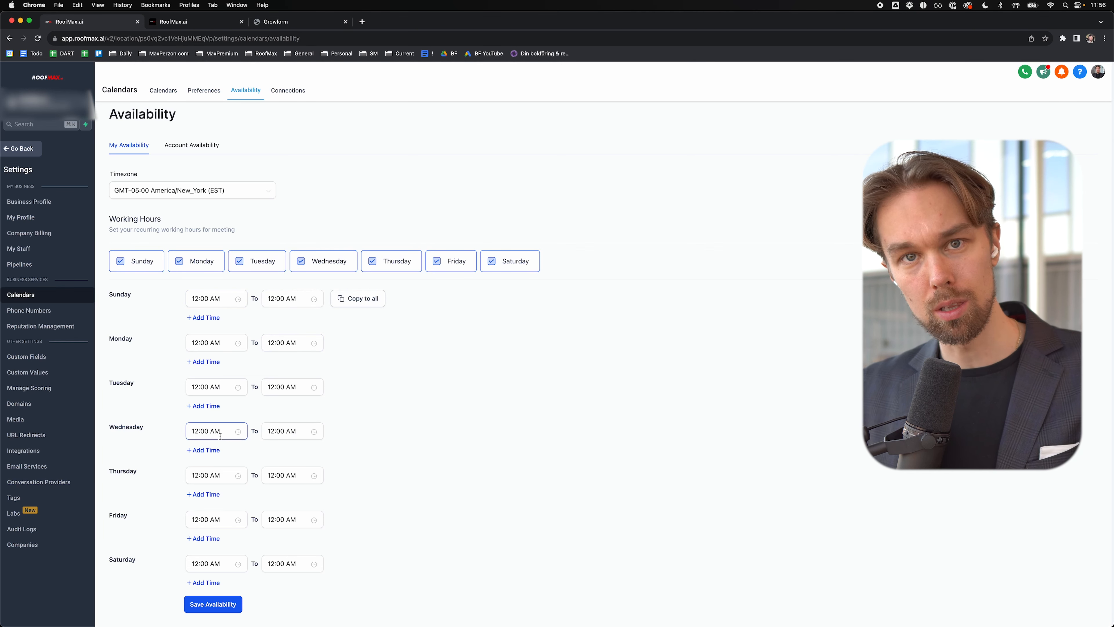
pyautogui.scroll(1, 219, 439)
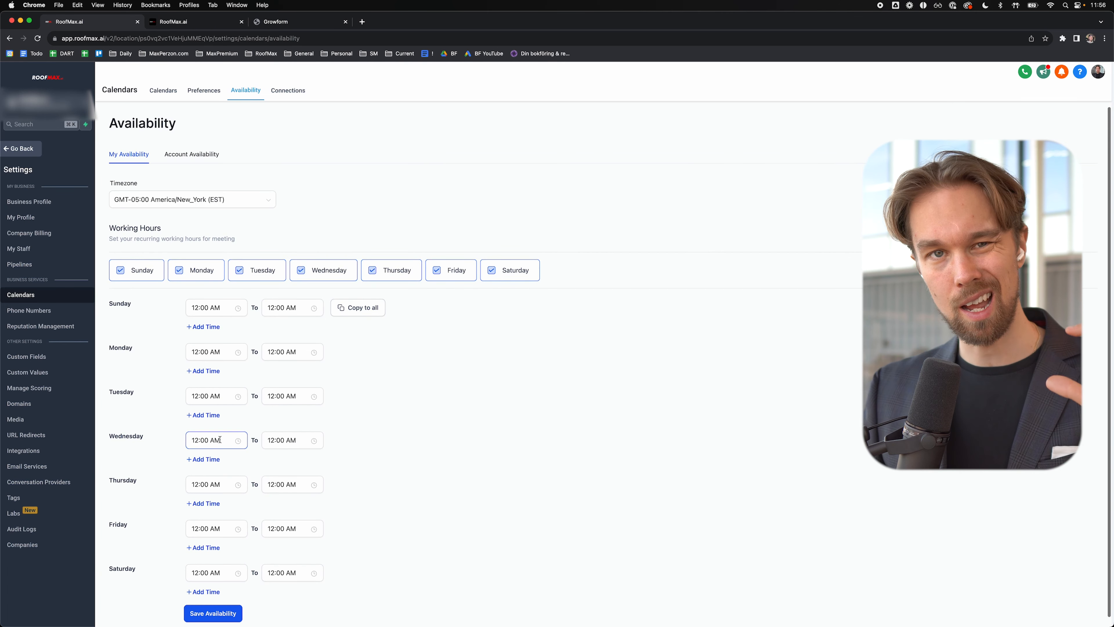
pyautogui.scroll(1, 220, 440)
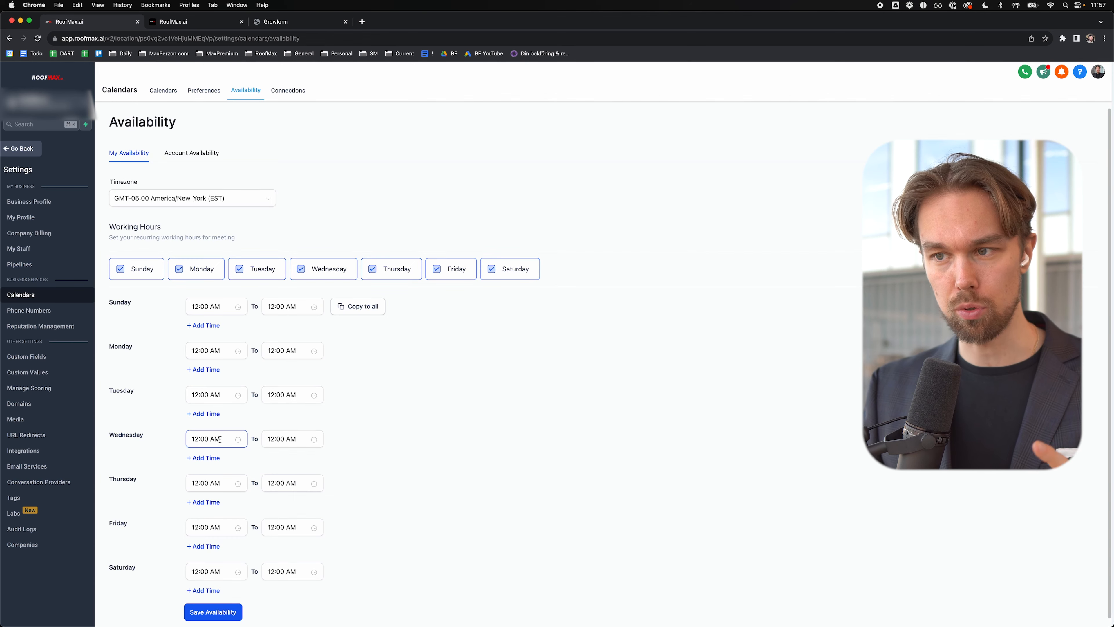
pyautogui.scroll(-2, 462, 168)
pyautogui.click(213, 608)
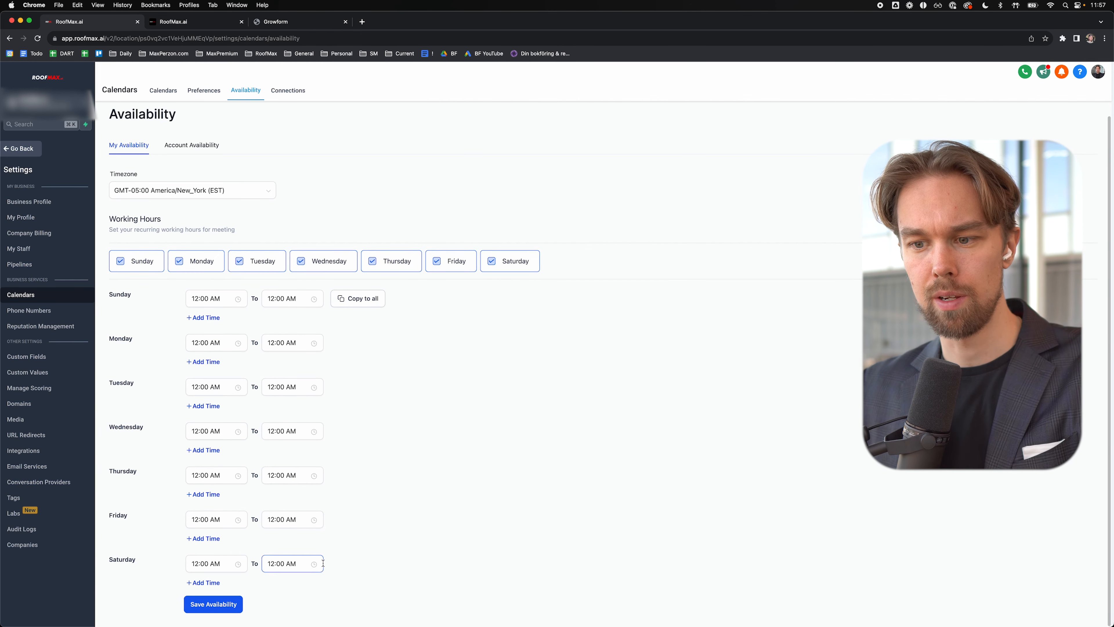
pyautogui.scroll(3, 318, 566)
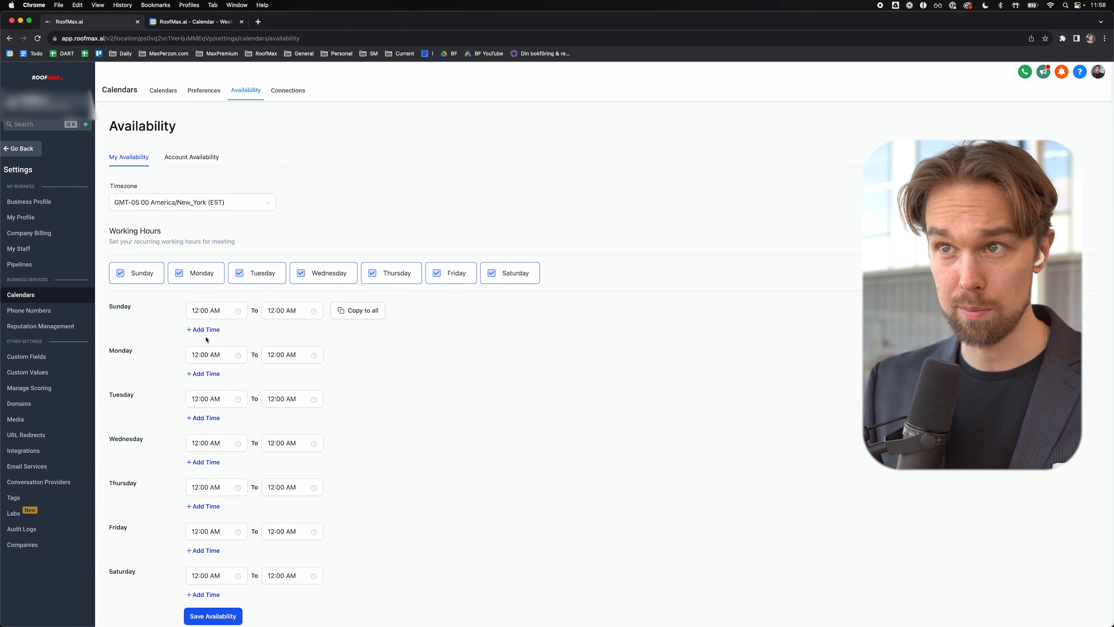
pyautogui.click(200, 23)
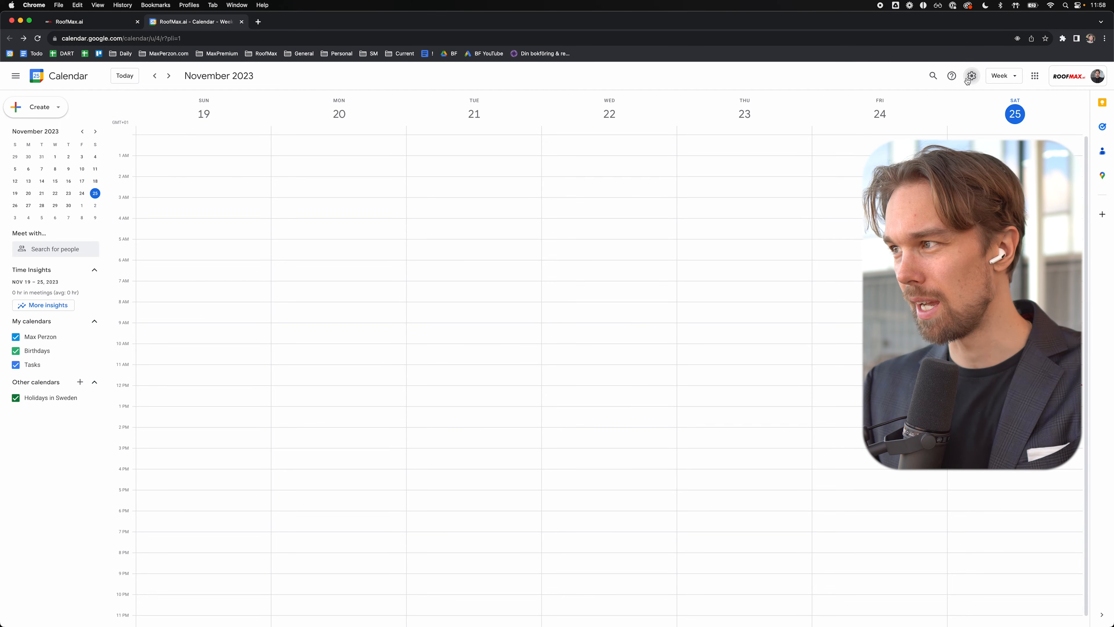
# Step: In Google Calendar settings, make the week start on Monday
pyautogui.click(970, 78)
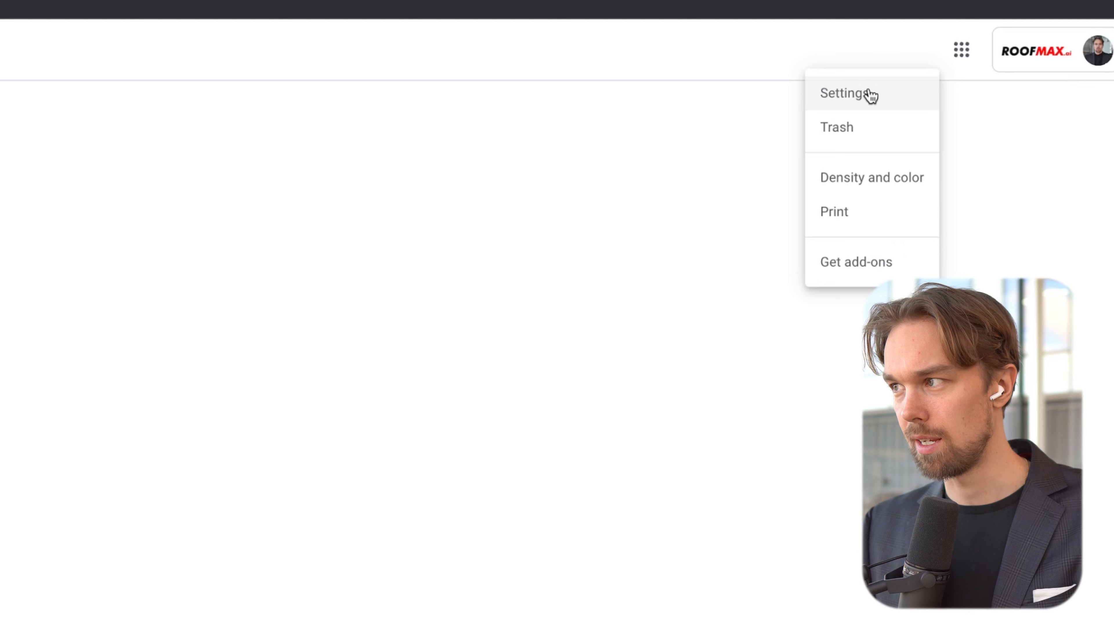
pyautogui.click(871, 95)
pyautogui.press('super+f')
pyautogui.write('start')
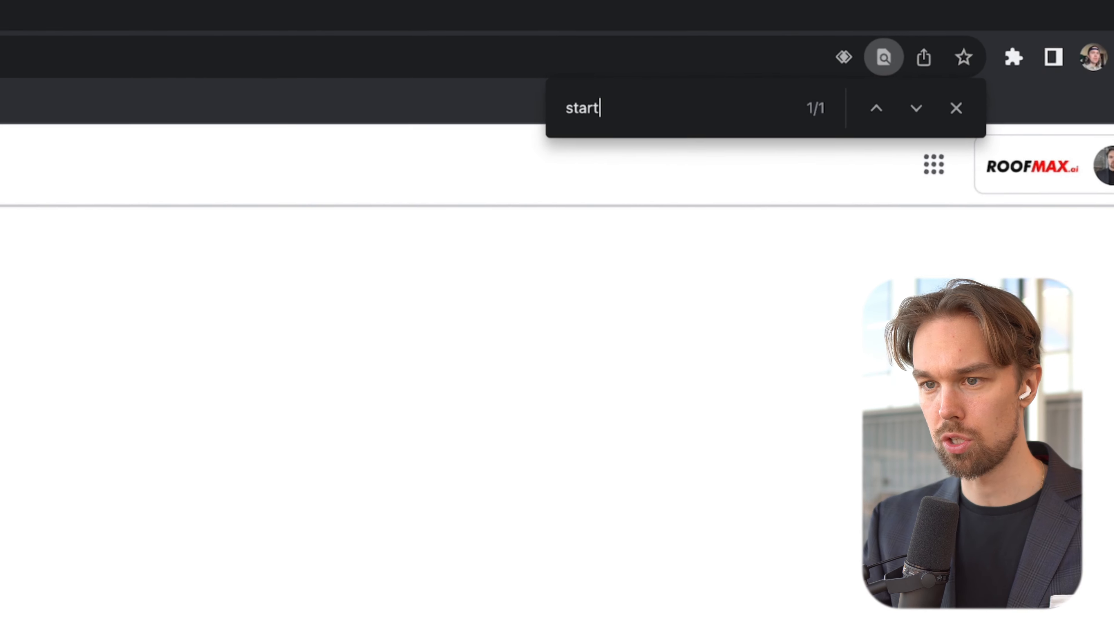
pyautogui.click(340, 301)
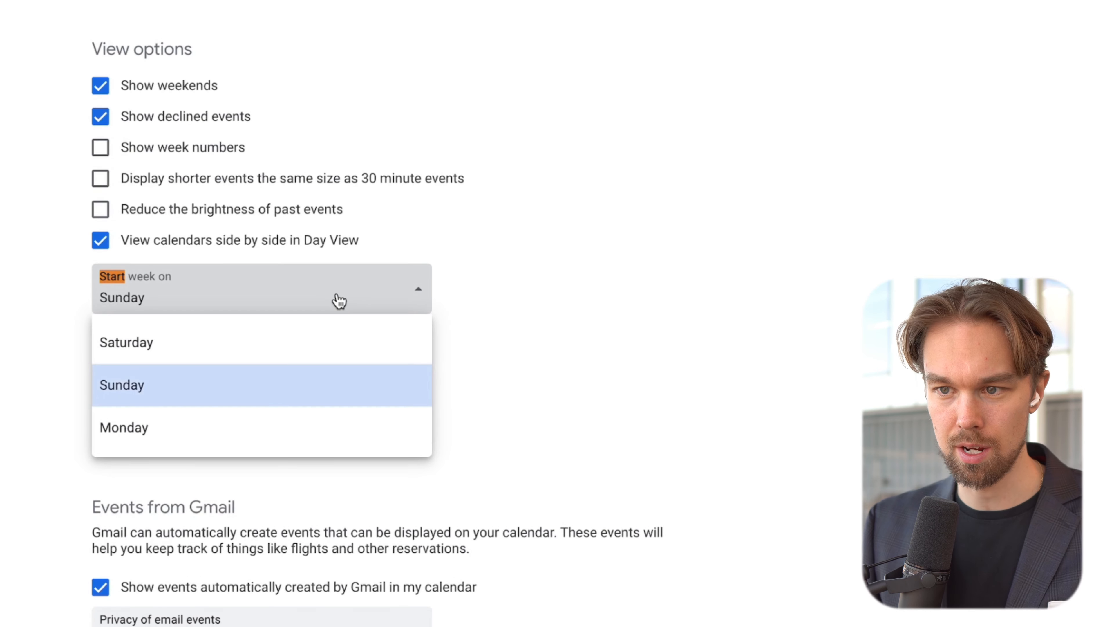
pyautogui.click(244, 434)
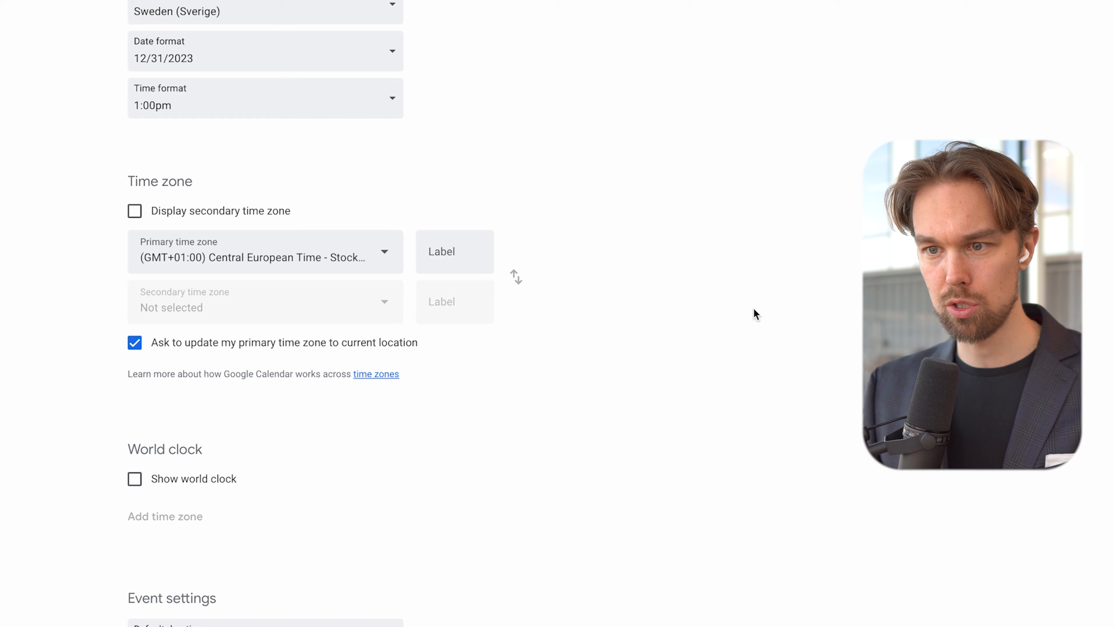
# Step: Turn on the world clock and add New York and Chicago time zones
pyautogui.scroll(-2, 499, 395)
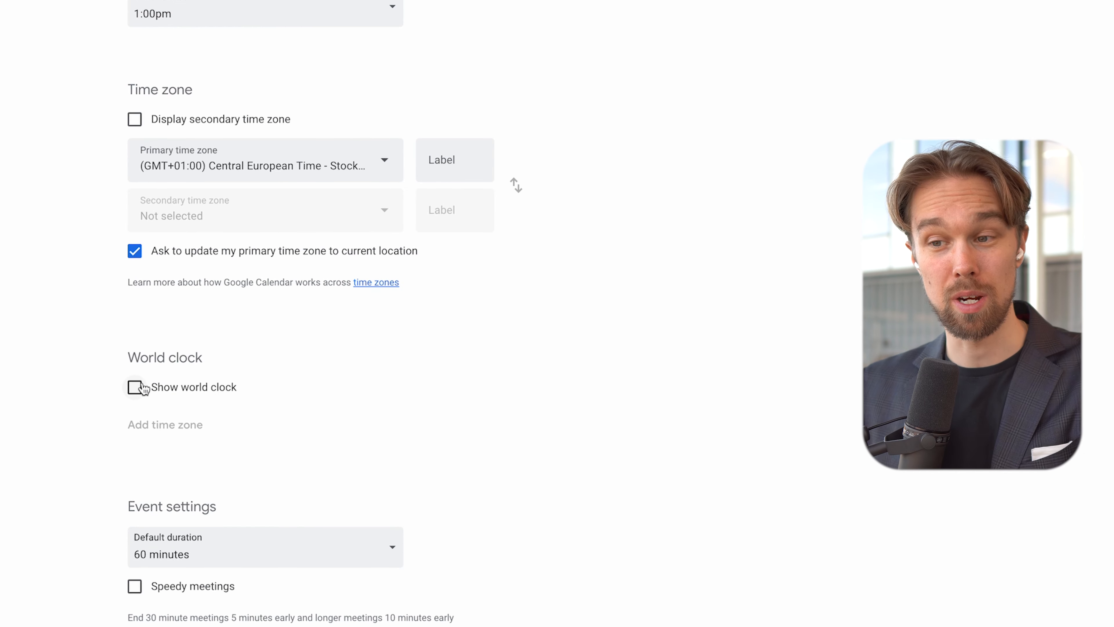
pyautogui.click(135, 387)
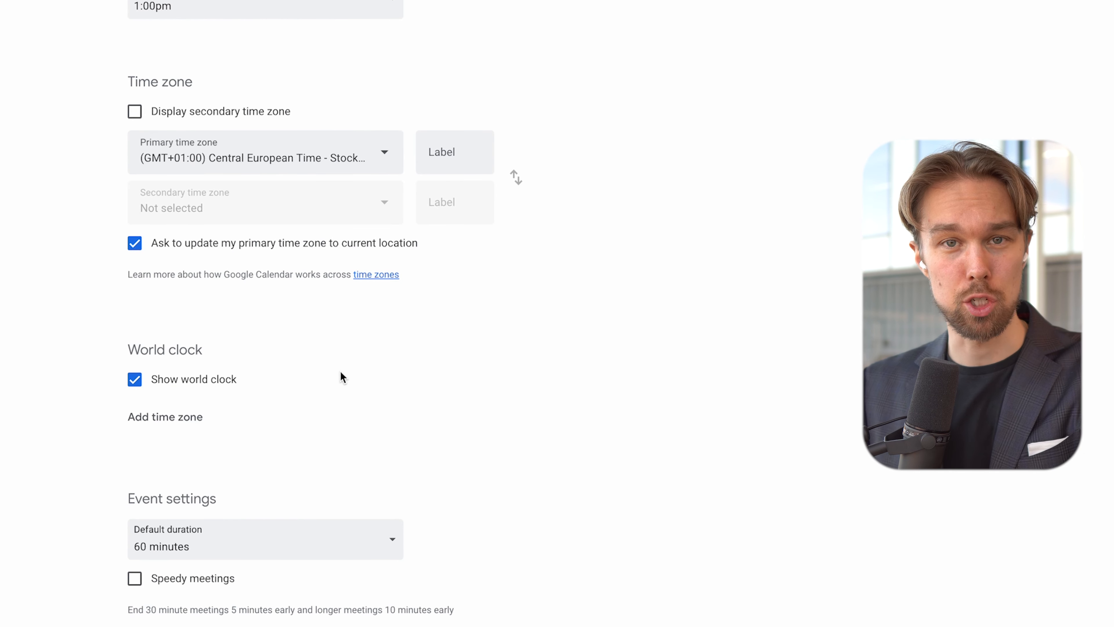
pyautogui.scroll(-1, 340, 371)
pyautogui.click(193, 349)
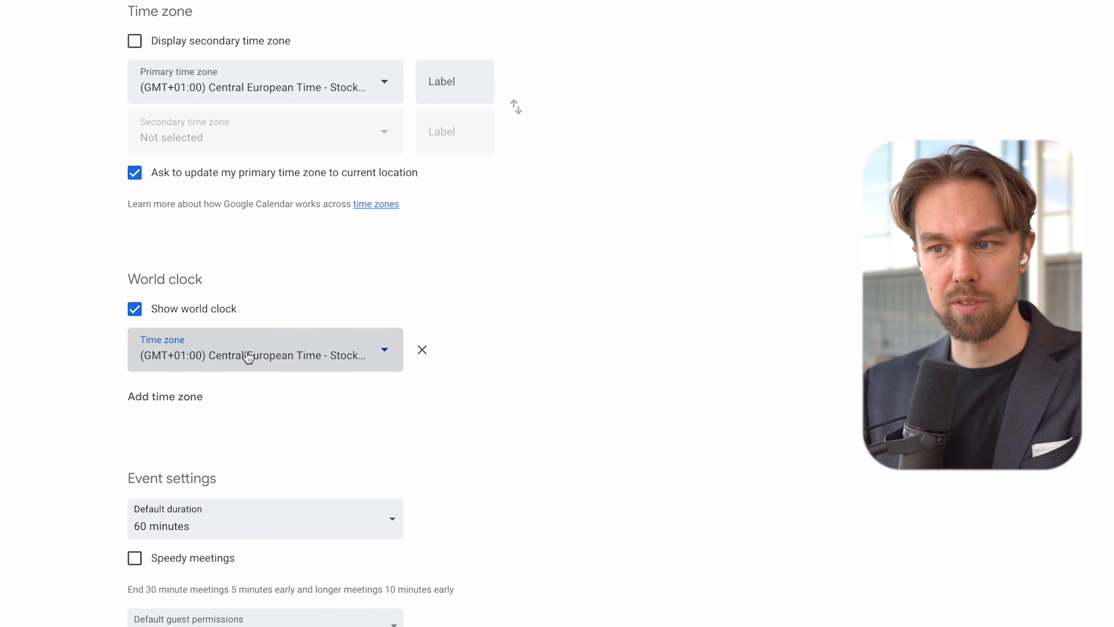
pyautogui.click(295, 358)
pyautogui.scroll(10, 244, 231)
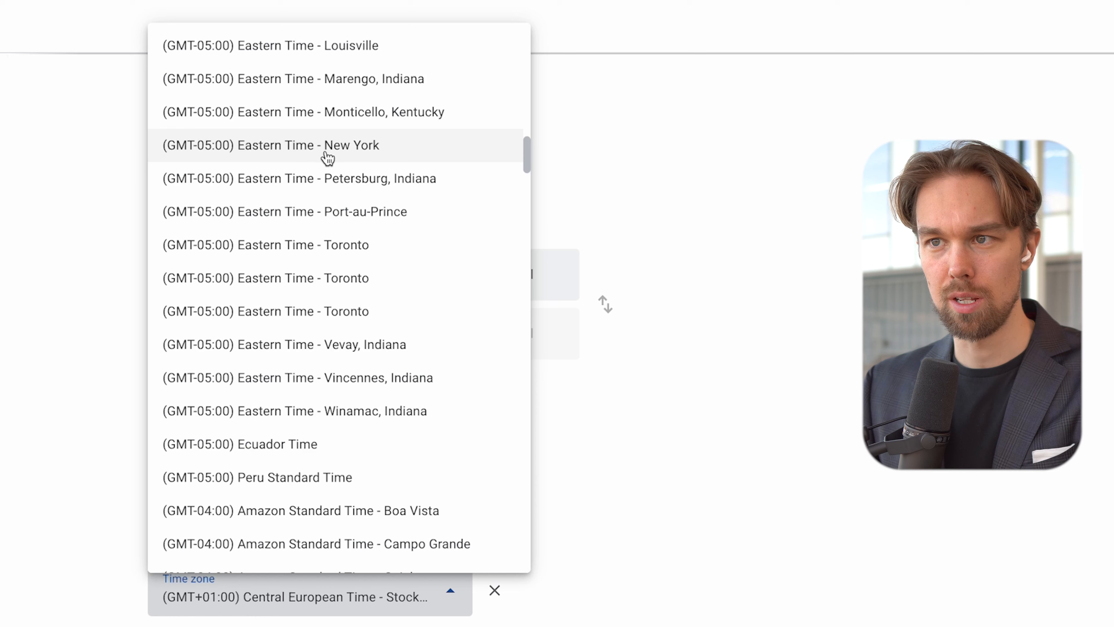
pyautogui.click(358, 149)
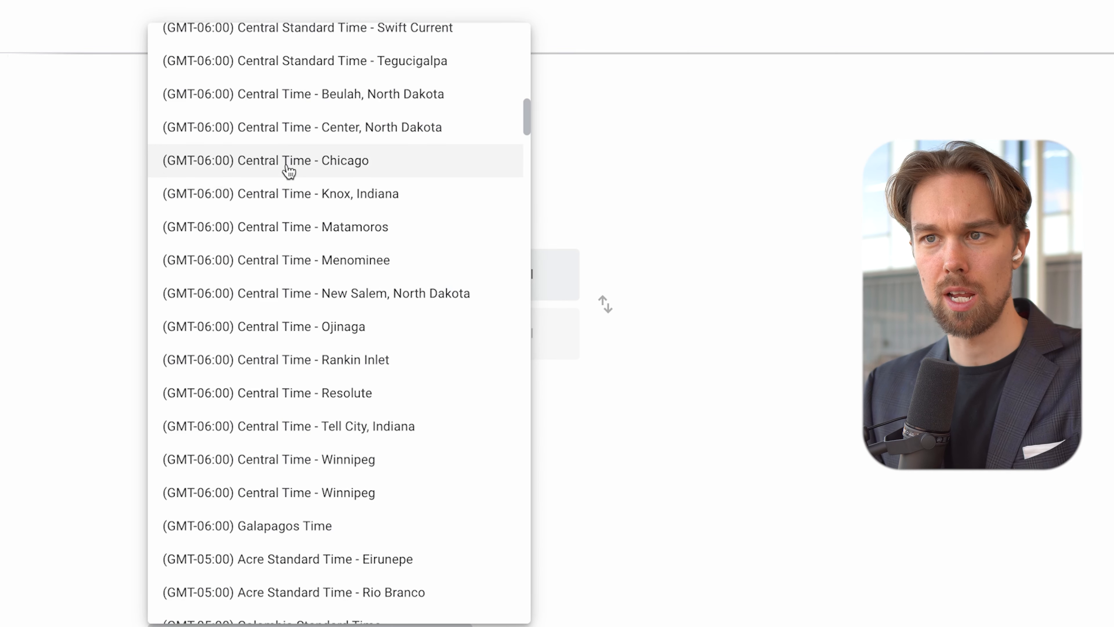
pyautogui.click(296, 164)
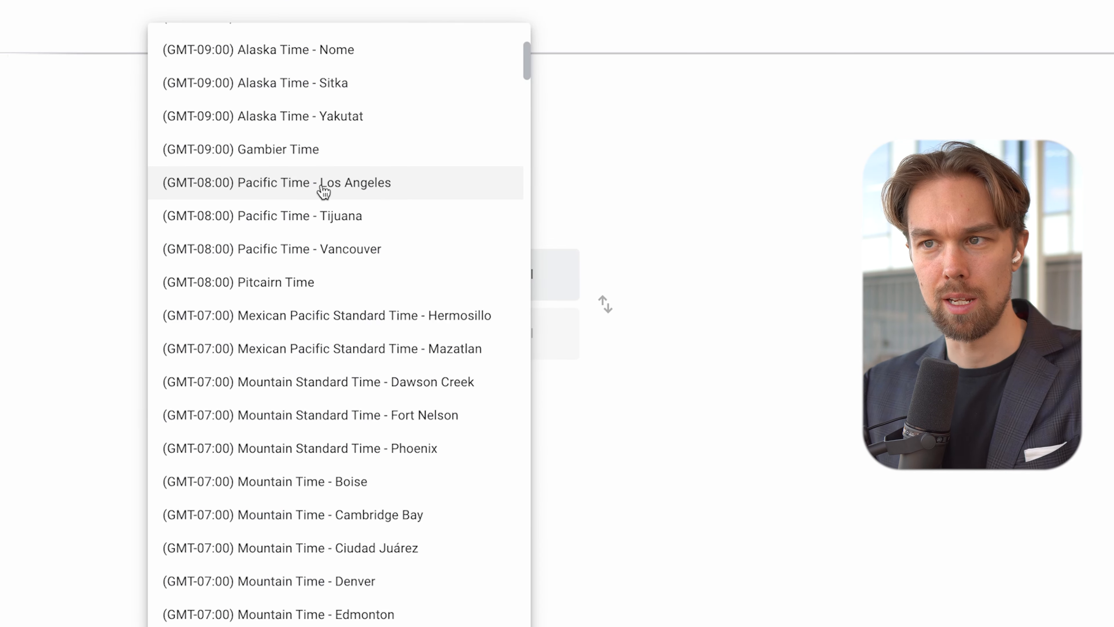
# Step: Add Los Angeles to the world clock and return to the week view
pyautogui.click(323, 189)
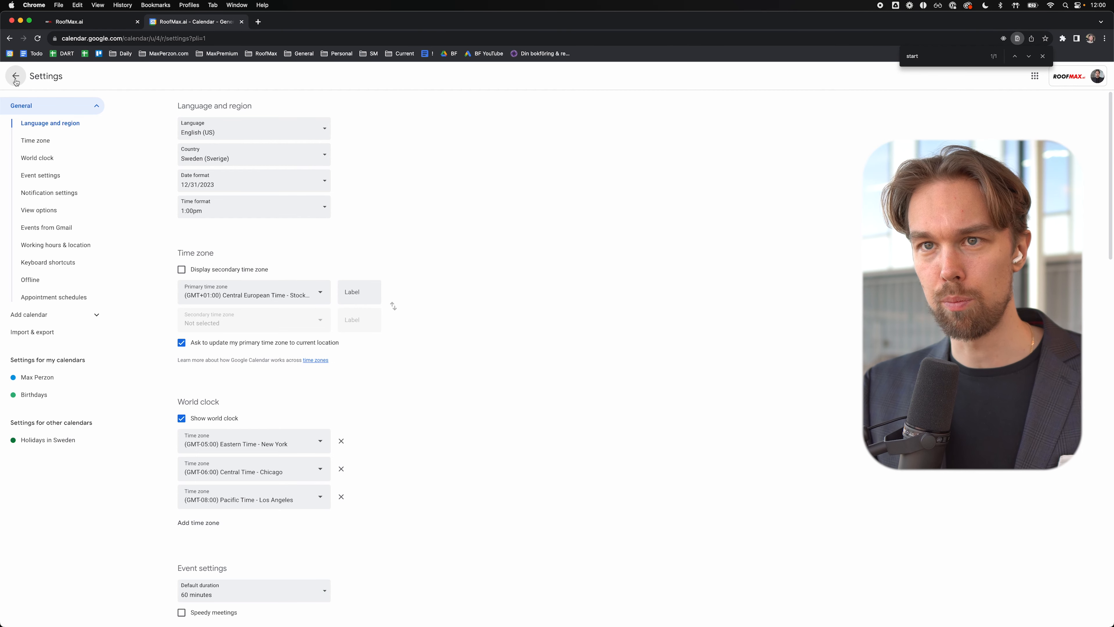
pyautogui.click(15, 75)
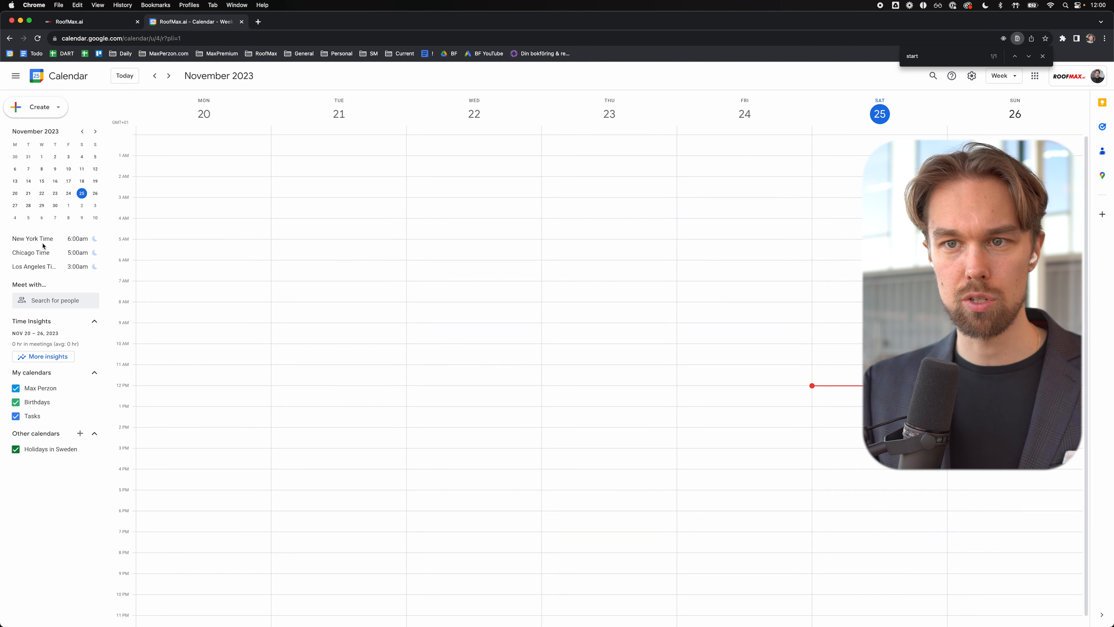
pyautogui.moveTo(22, 267); pyautogui.dragTo(57, 267)
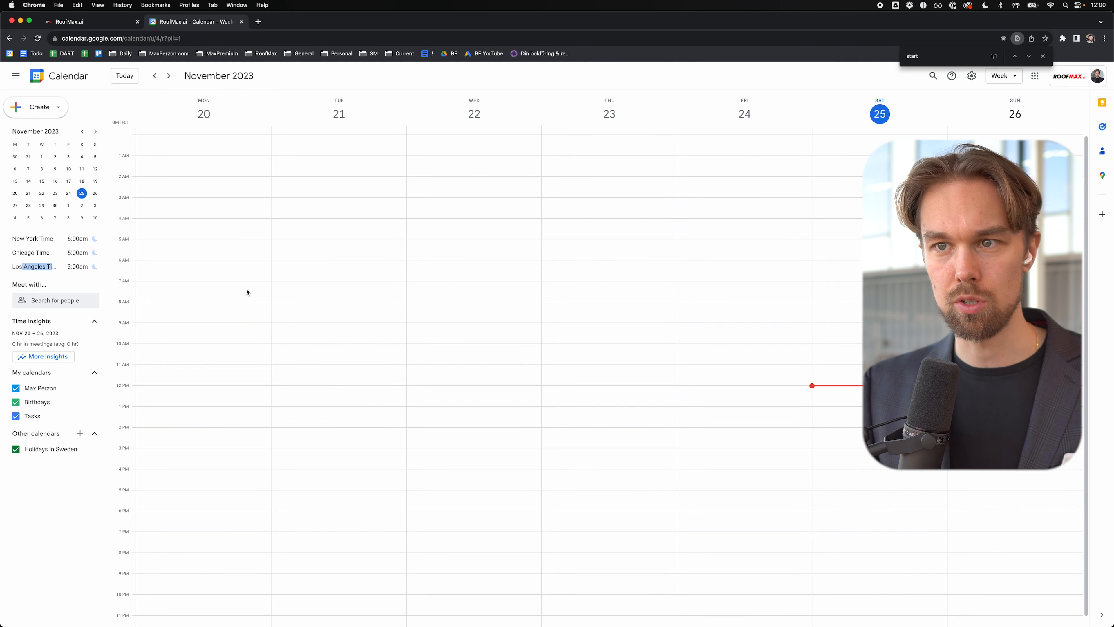
pyautogui.moveTo(299, 333); pyautogui.dragTo(305, 343)
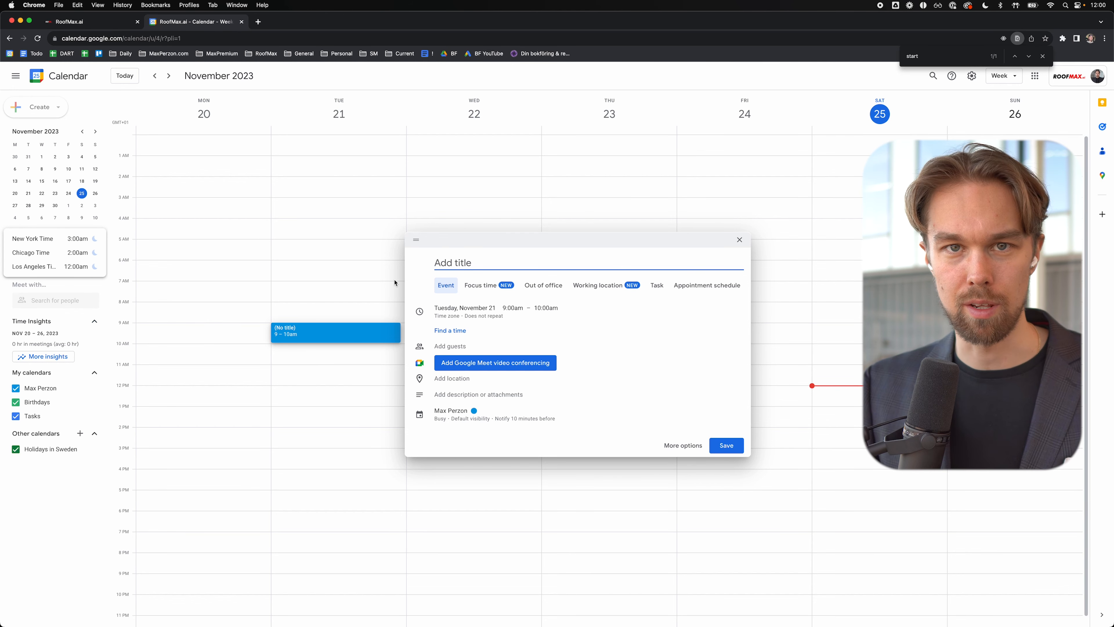
pyautogui.click(248, 314)
pyautogui.click(314, 464)
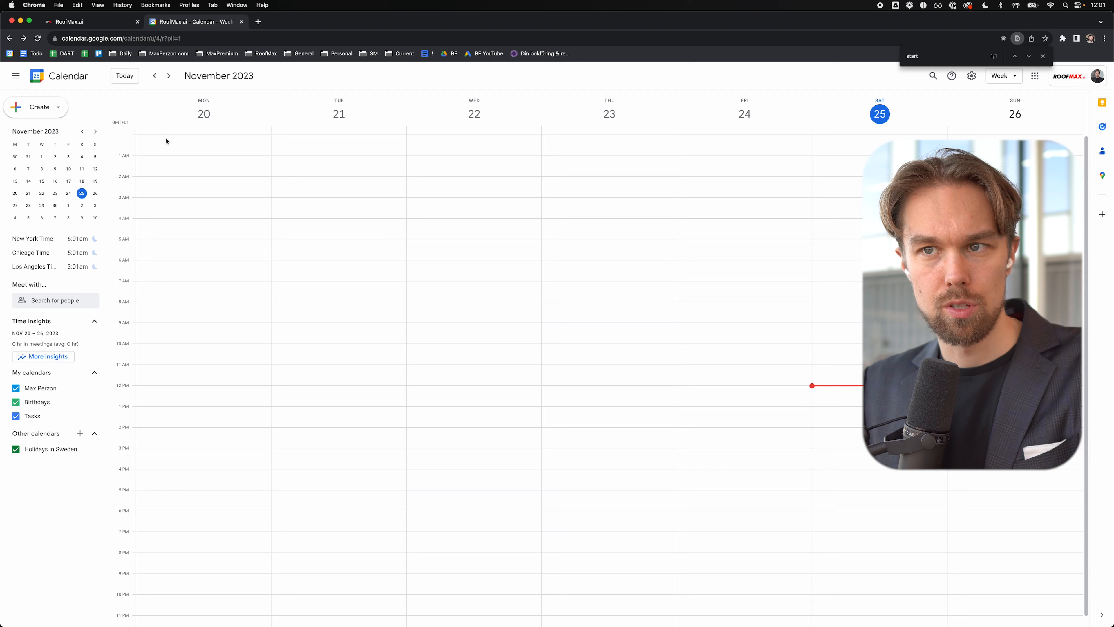
# Step: Create two Monday events titled X, from 12am–12pm and 7pm–12am
pyautogui.moveTo(165, 141); pyautogui.dragTo(169, 385)
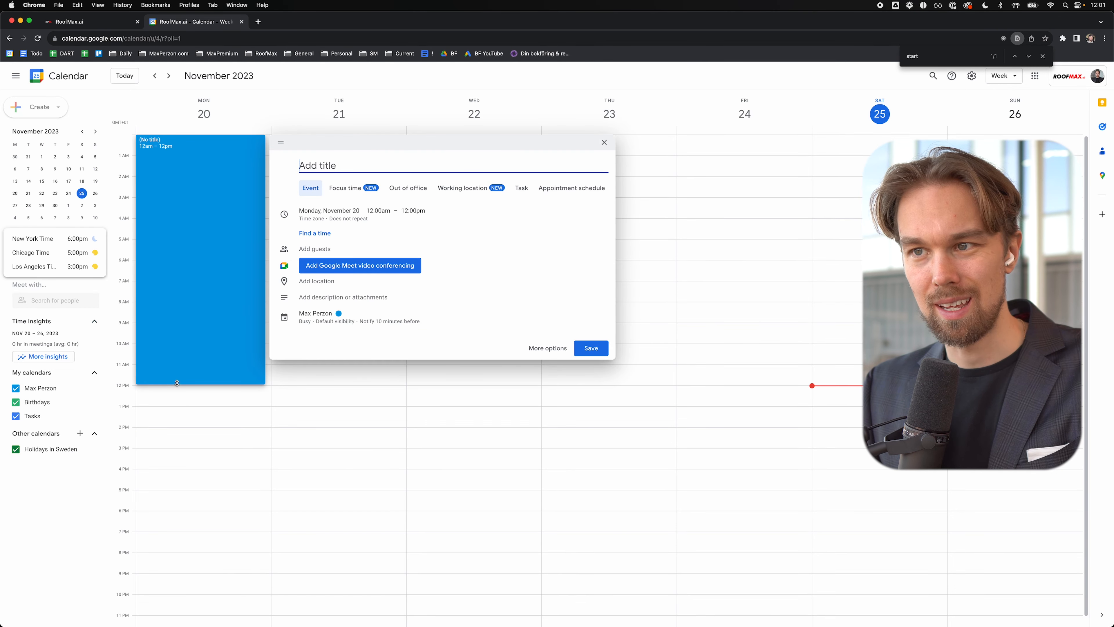
pyautogui.write('X')
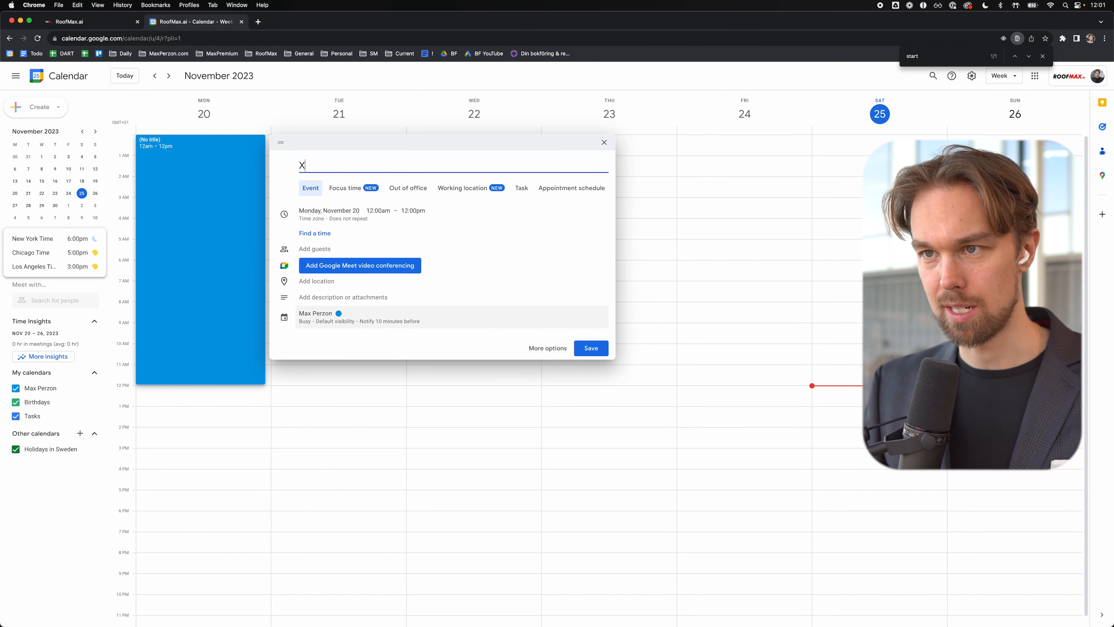
pyautogui.click(599, 351)
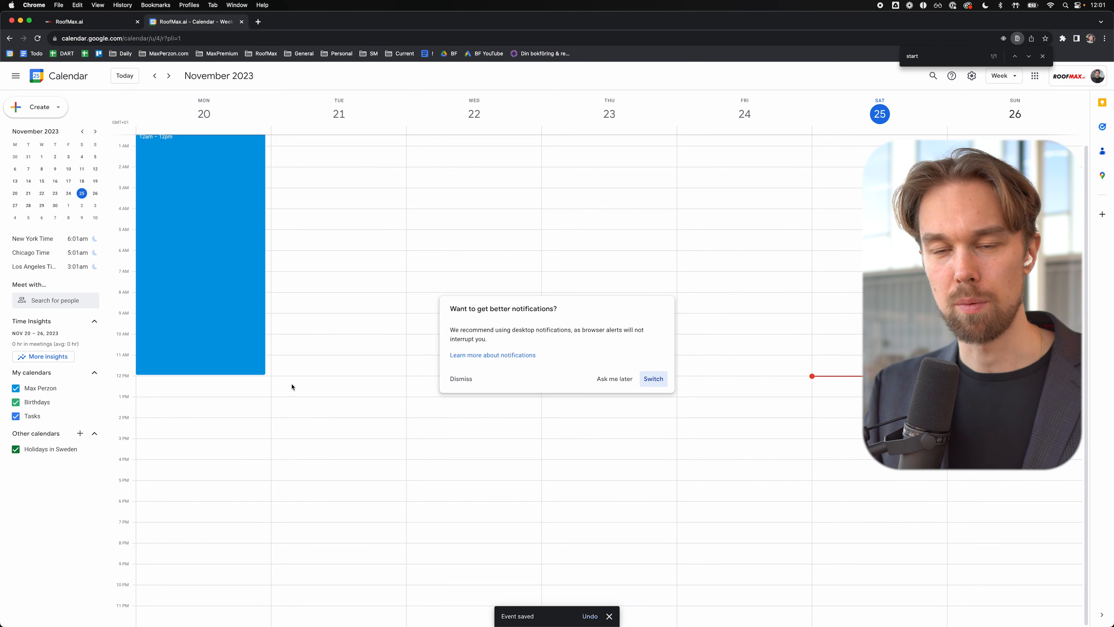
pyautogui.click(233, 400)
pyautogui.scroll(-1, 182, 402)
pyautogui.moveTo(158, 534); pyautogui.dragTo(171, 625)
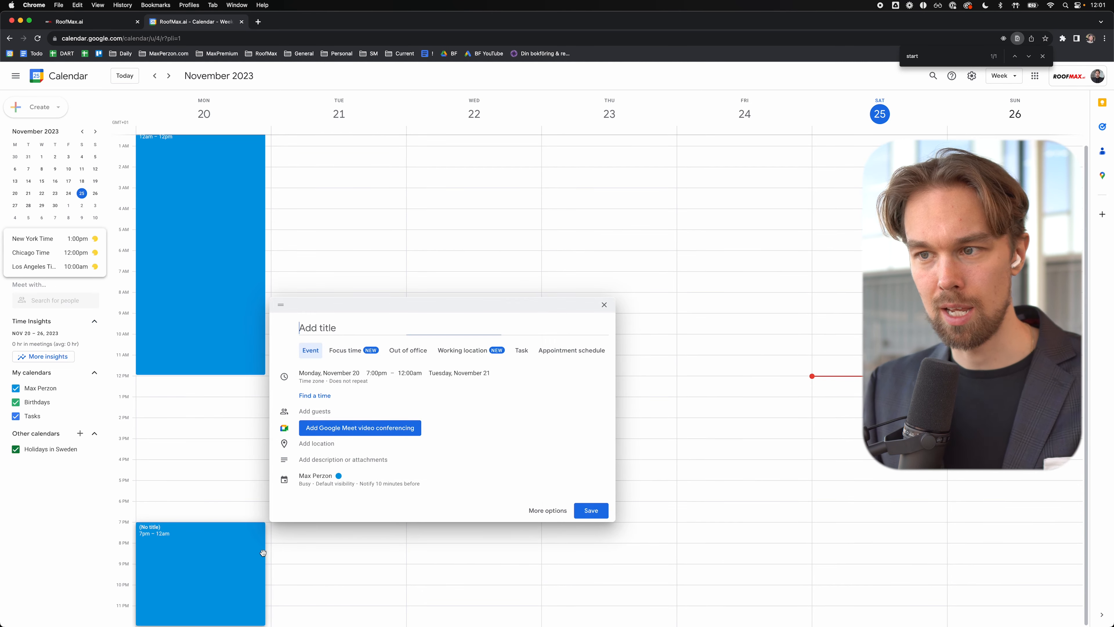
pyautogui.write('X')
pyautogui.press('Return')
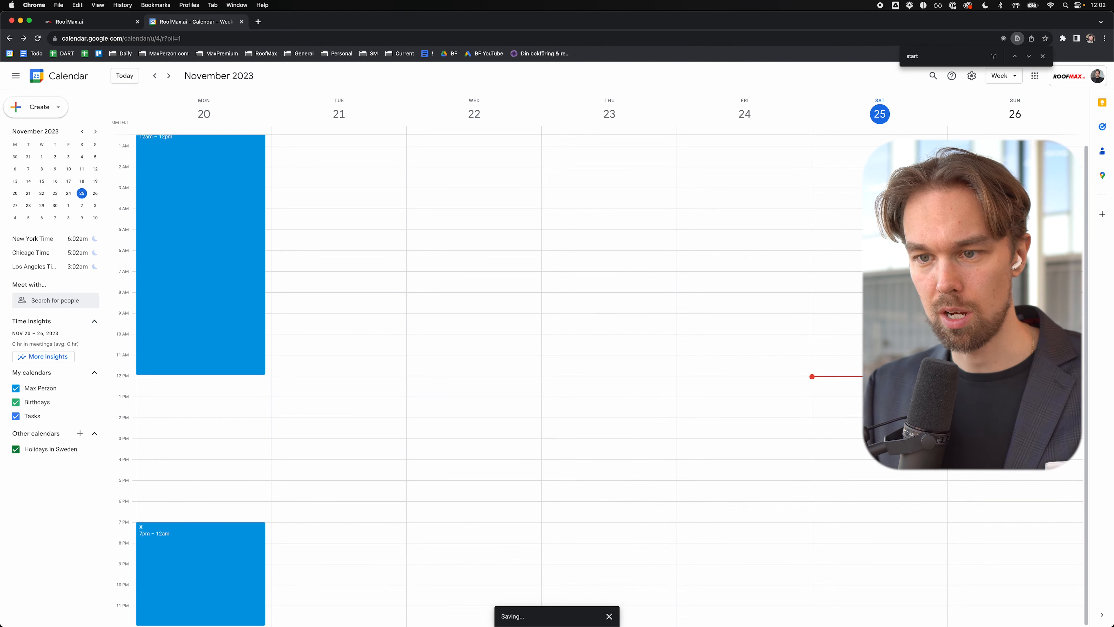
# Step: Discard a stray draft Monday event and bring up the morning X event's options
pyautogui.click(162, 381)
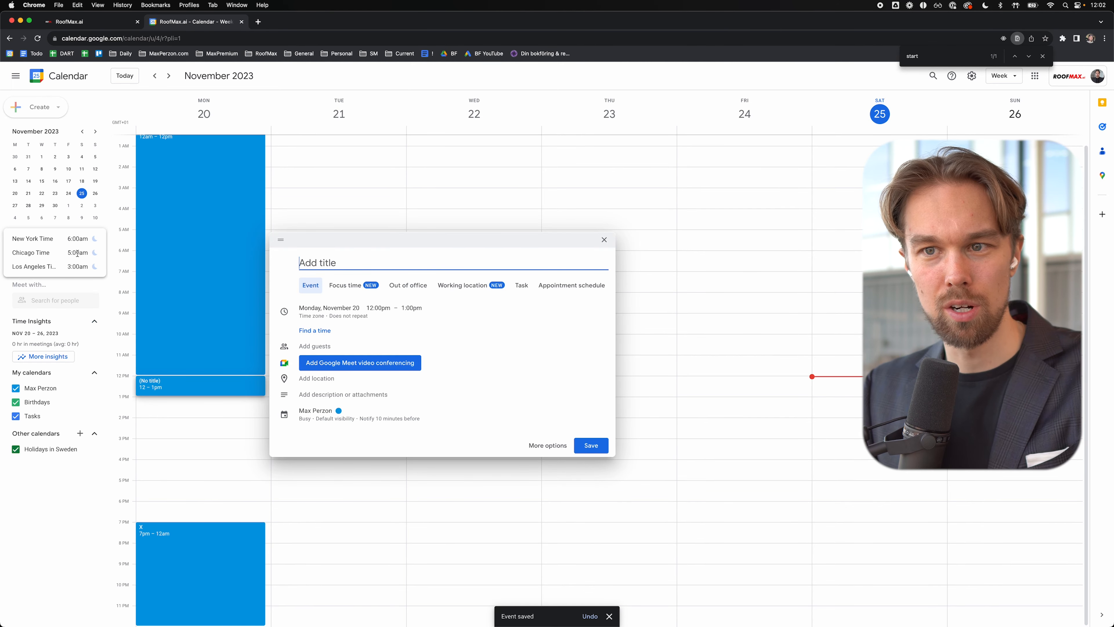
pyautogui.click(151, 509)
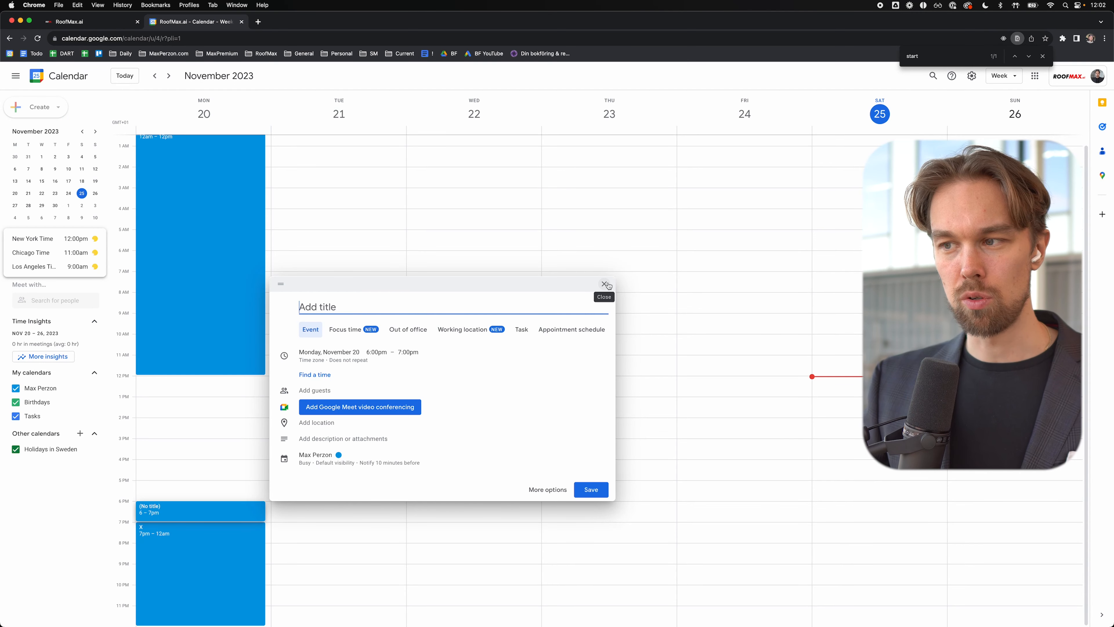
pyautogui.click(605, 284)
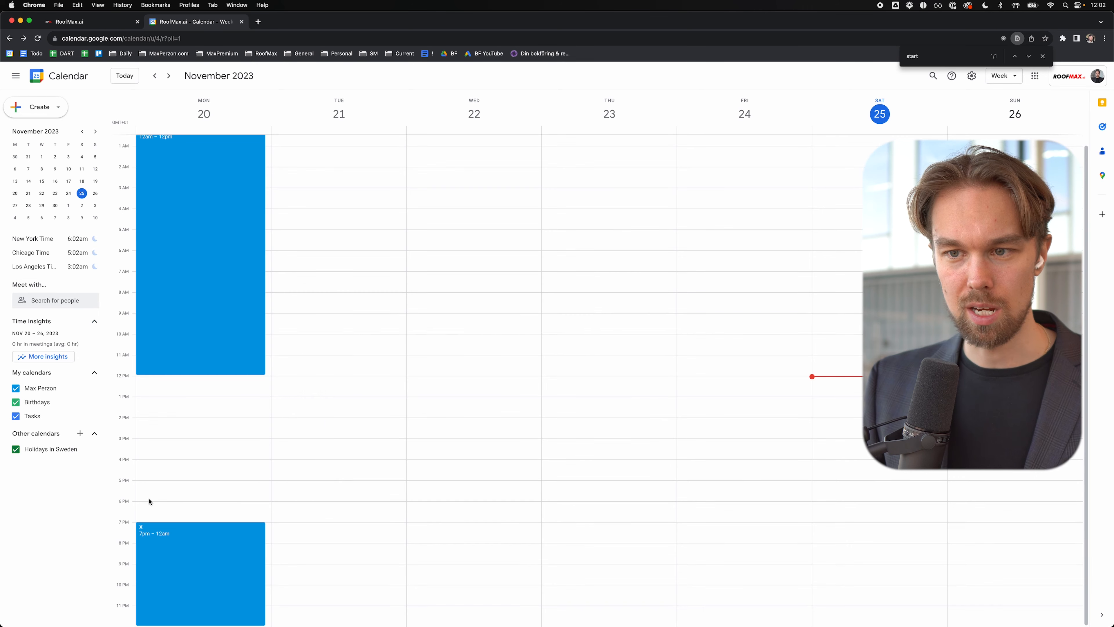
pyautogui.rightClick(205, 272)
# Step: Make the Monday 12am–12pm X event repeat daily
pyautogui.click(199, 259)
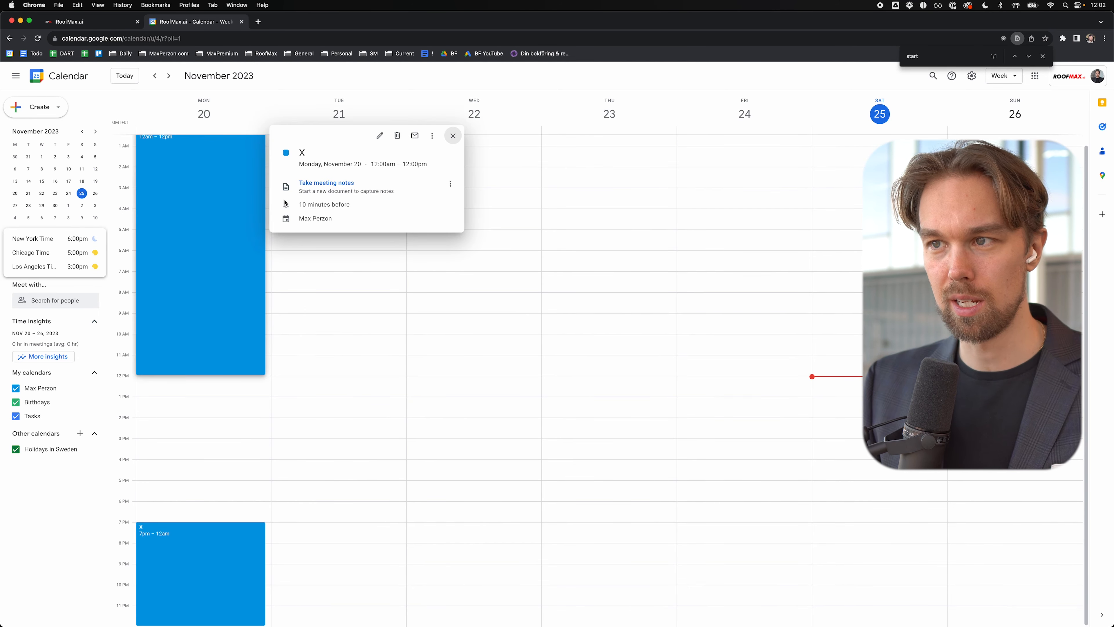
pyautogui.click(380, 136)
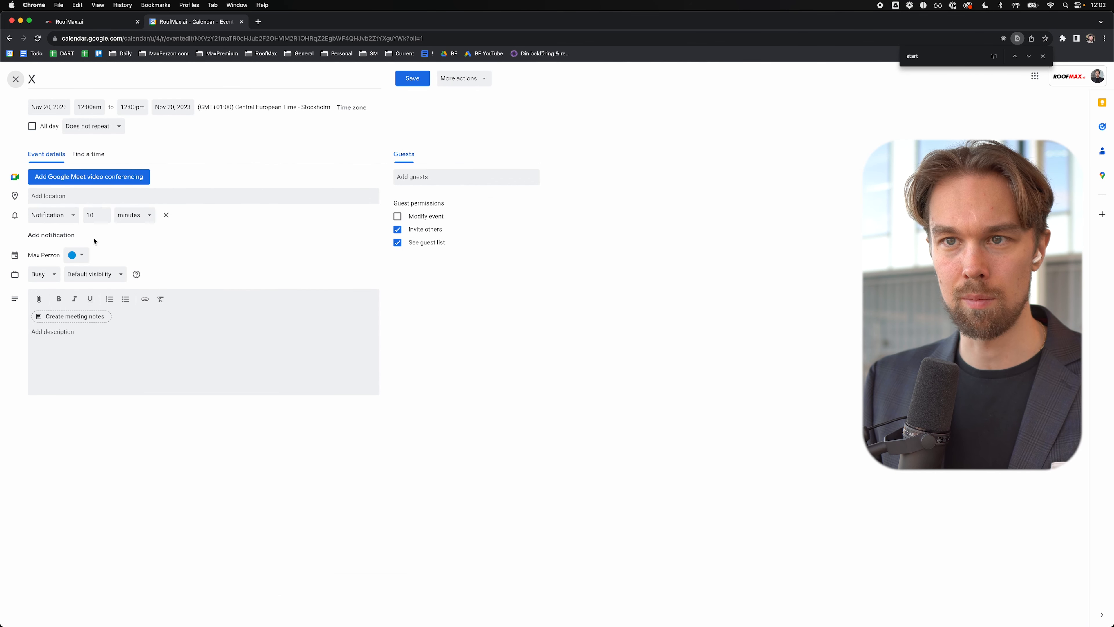
pyautogui.click(92, 126)
pyautogui.click(70, 158)
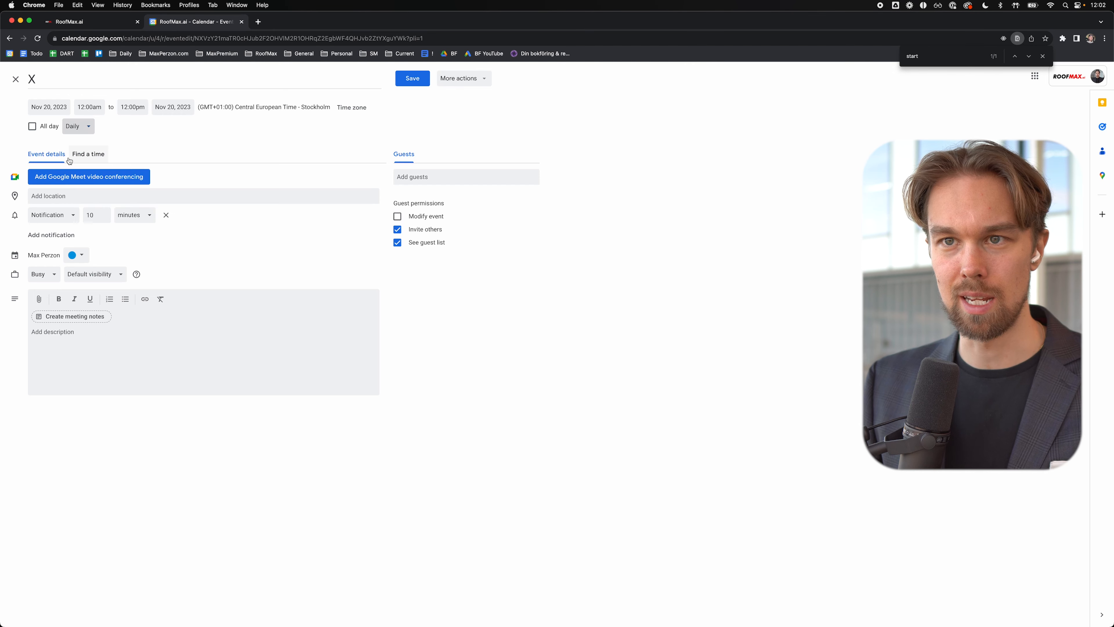
pyautogui.click(411, 81)
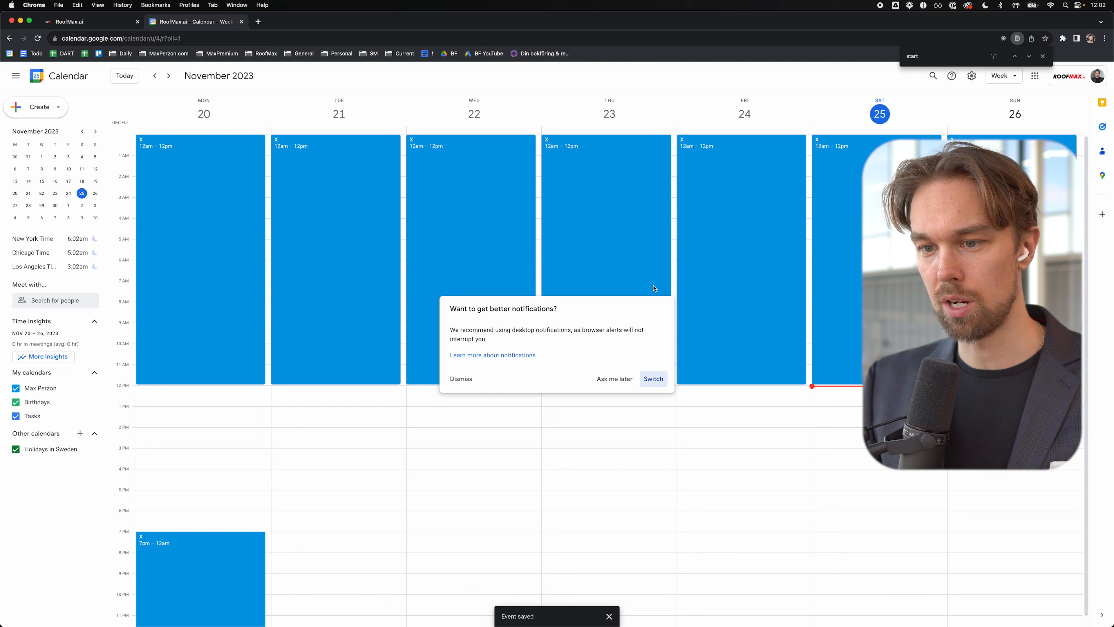
pyautogui.click(461, 378)
pyautogui.scroll(-1, 204, 482)
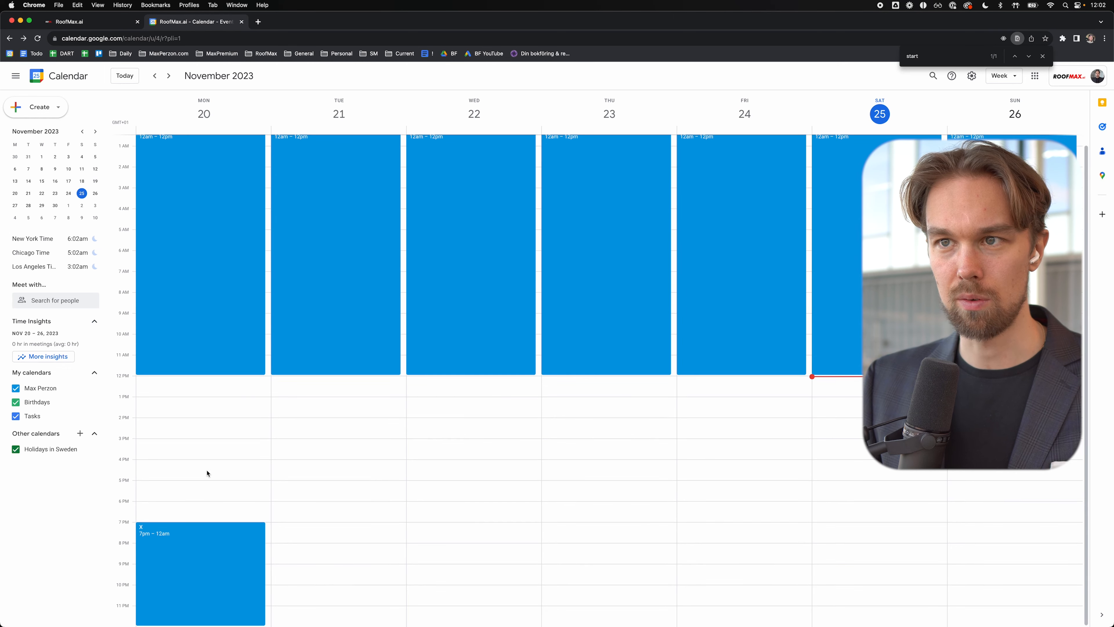
# Step: Make the Monday 7pm–12am X event repeat daily
pyautogui.click(211, 565)
pyautogui.click(381, 417)
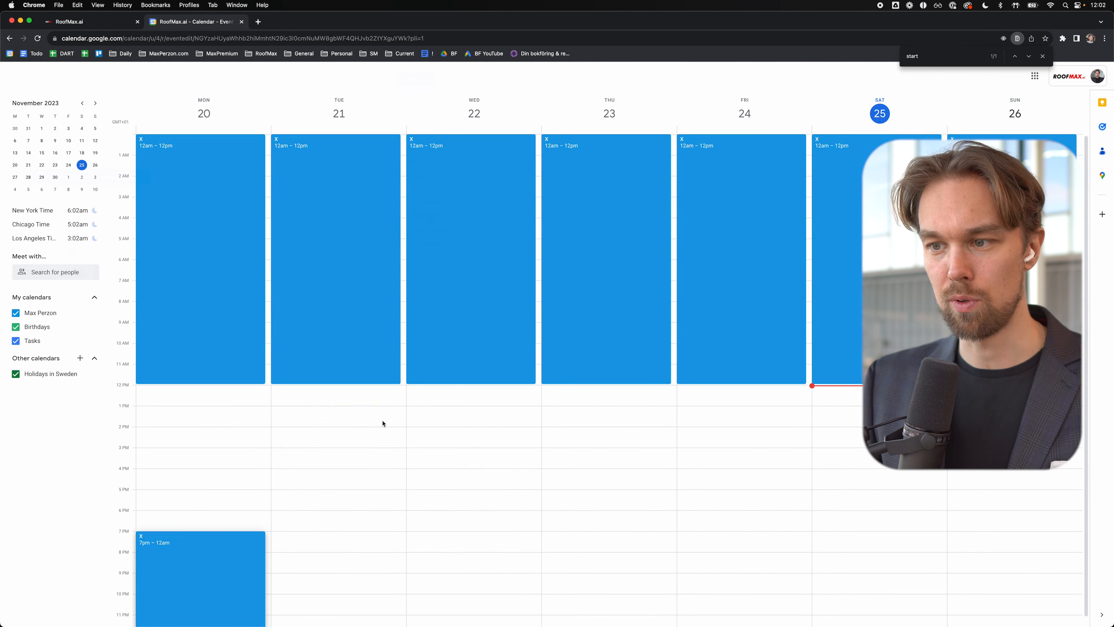
pyautogui.click(93, 126)
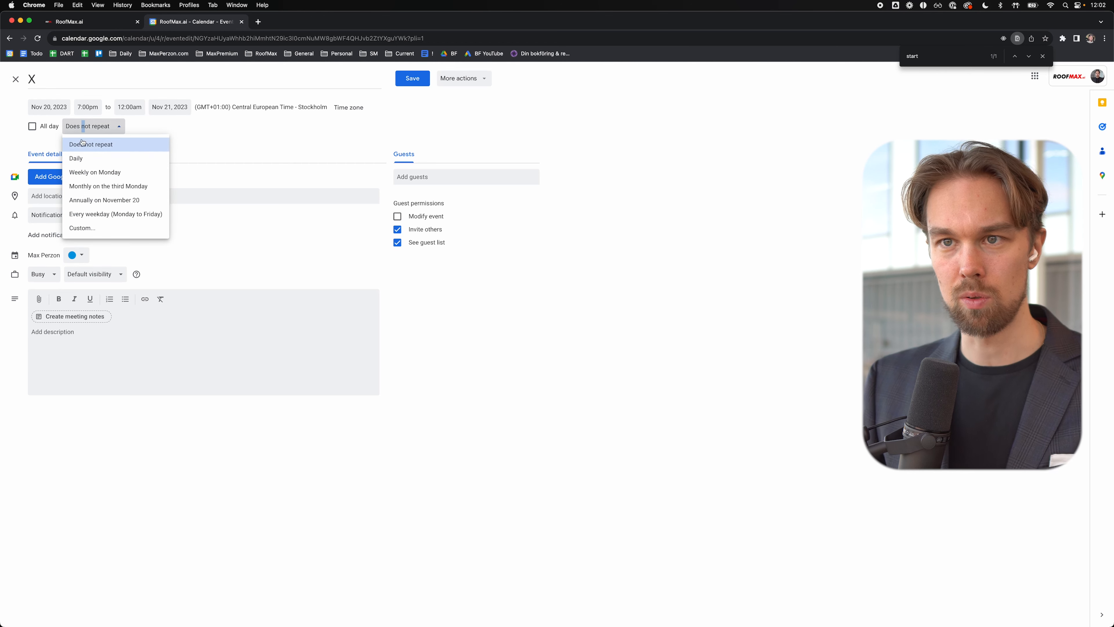
pyautogui.click(83, 158)
pyautogui.click(412, 81)
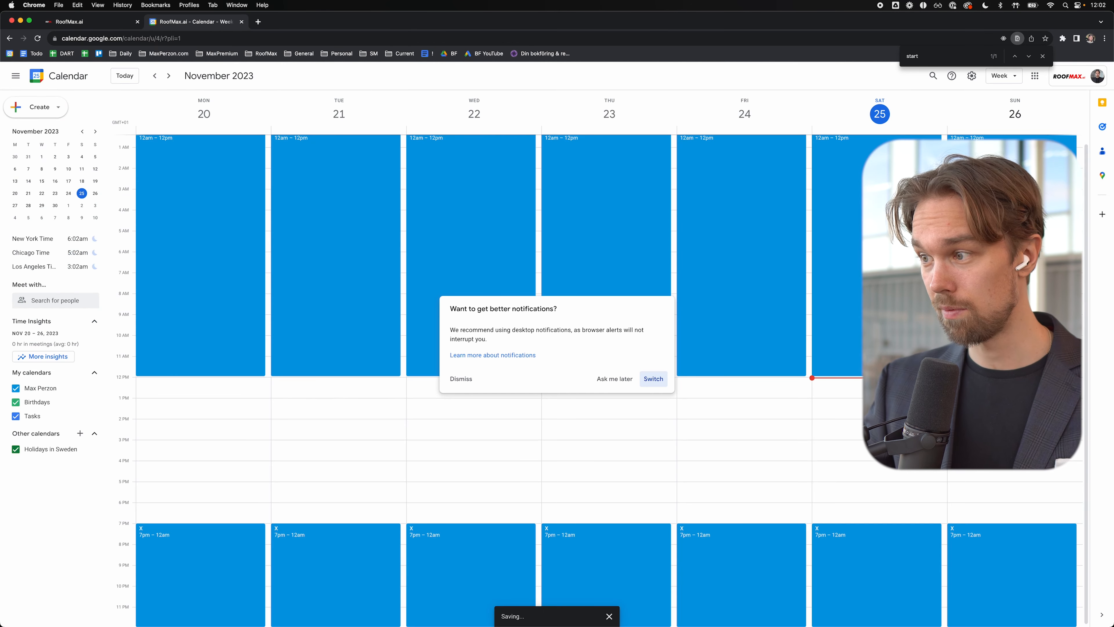
pyautogui.click(853, 397)
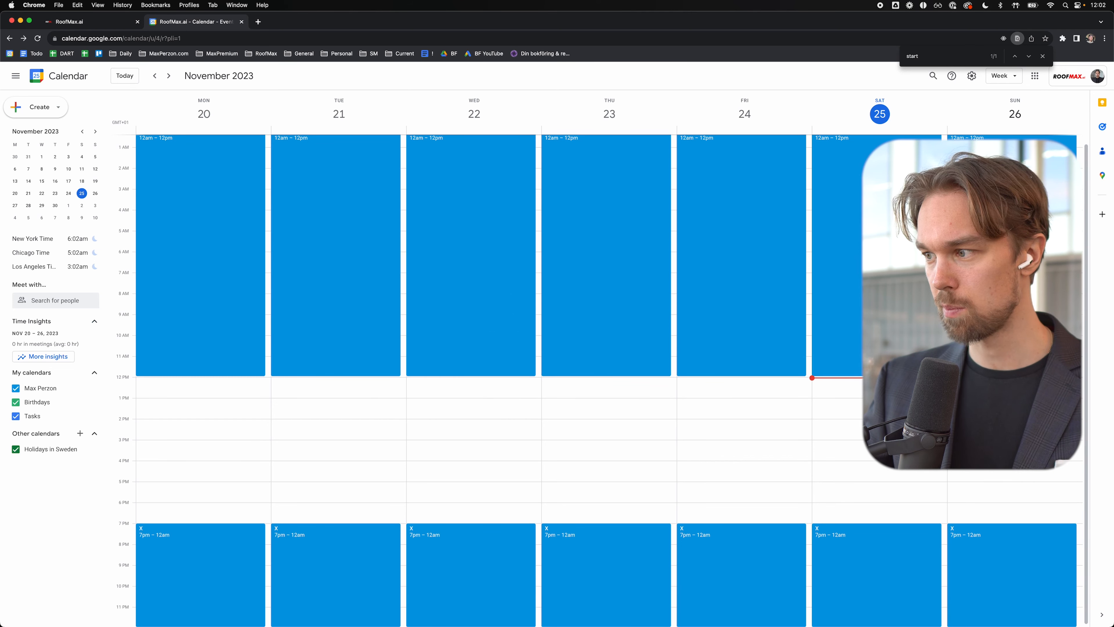
# Step: Create a Sunday 12pm–7pm event titled X repeating weekly on Sunday
pyautogui.moveTo(1009, 379); pyautogui.dragTo(1009, 522)
pyautogui.write('X')
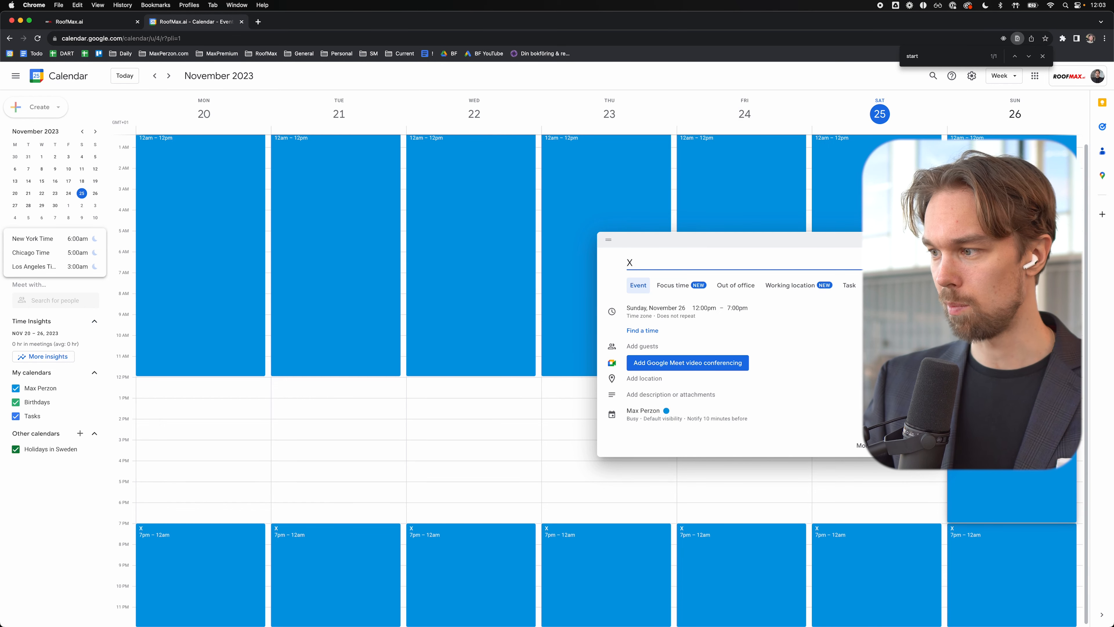
pyautogui.press('Return')
pyautogui.click(1009, 422)
pyautogui.click(863, 303)
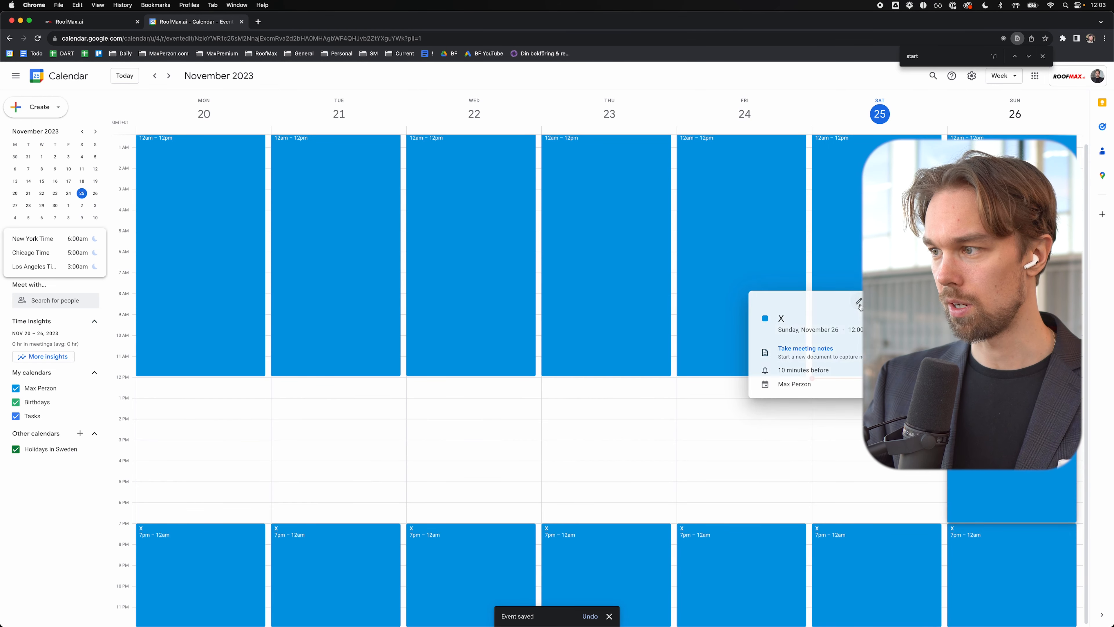
pyautogui.click(106, 127)
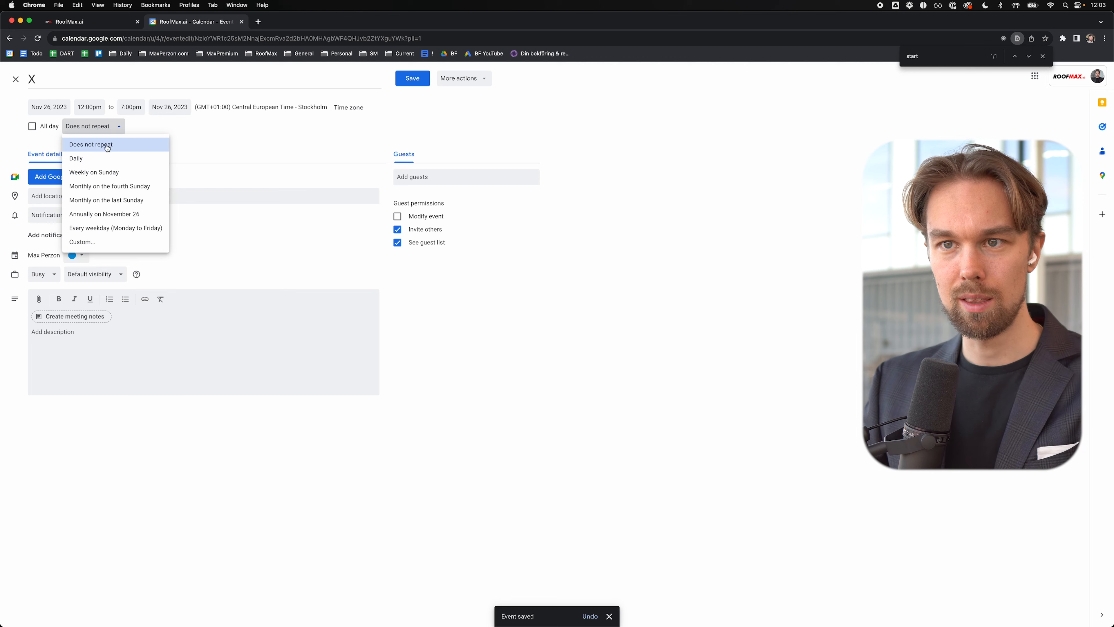
pyautogui.click(97, 172)
pyautogui.click(424, 82)
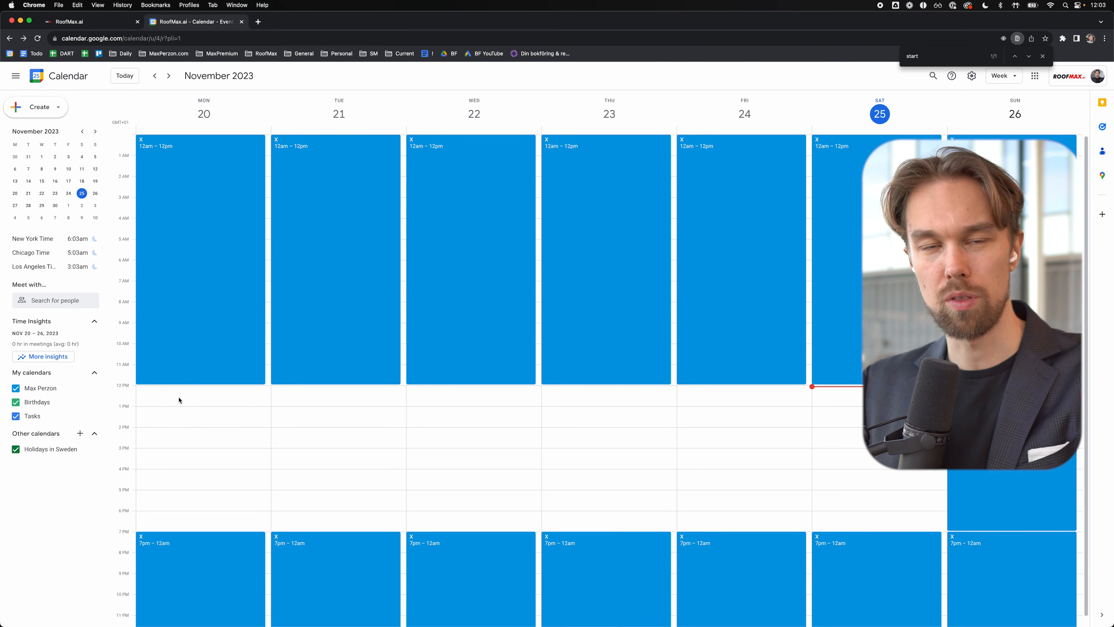
pyautogui.moveTo(192, 393); pyautogui.dragTo(239, 469)
pyautogui.click(320, 482)
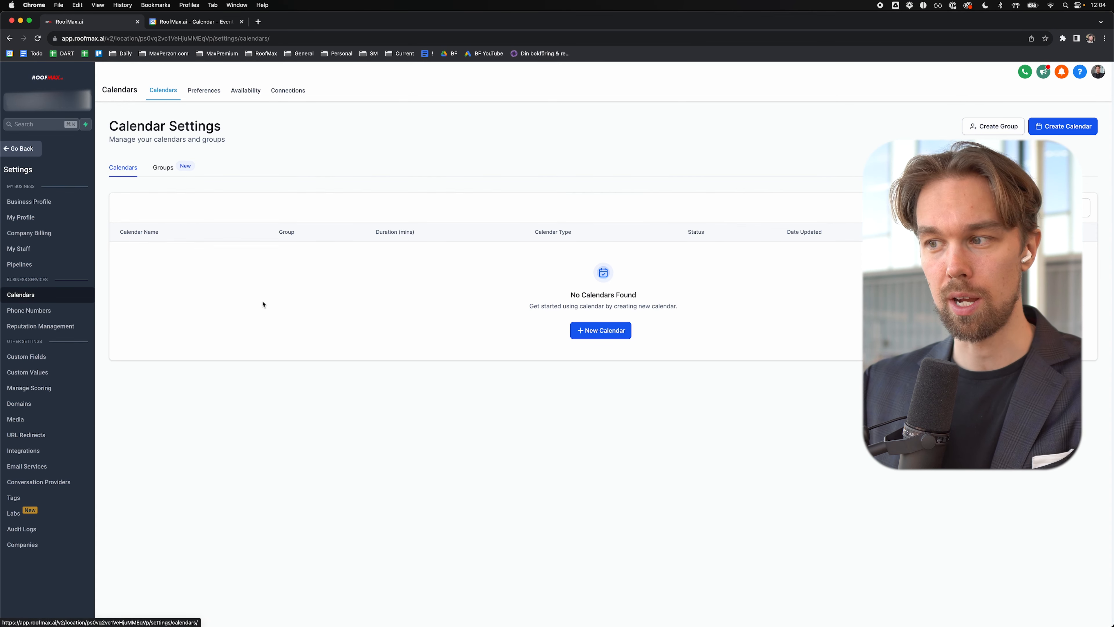
# Step: Start a new calendar in Settings > Calendars with Round Robin scheduling
pyautogui.click(591, 335)
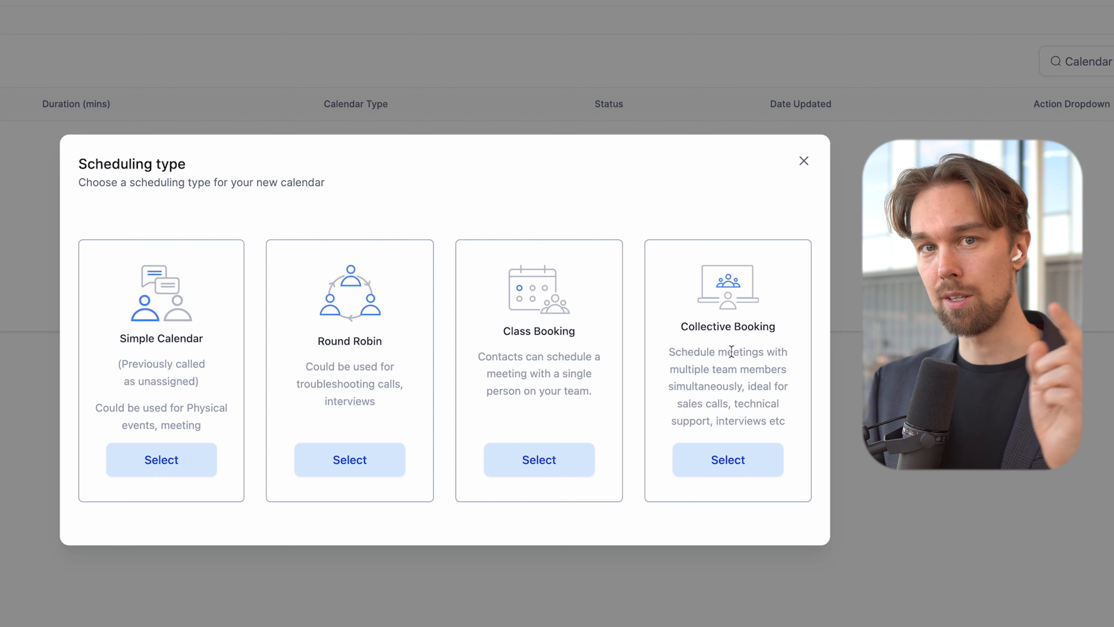
pyautogui.click(341, 461)
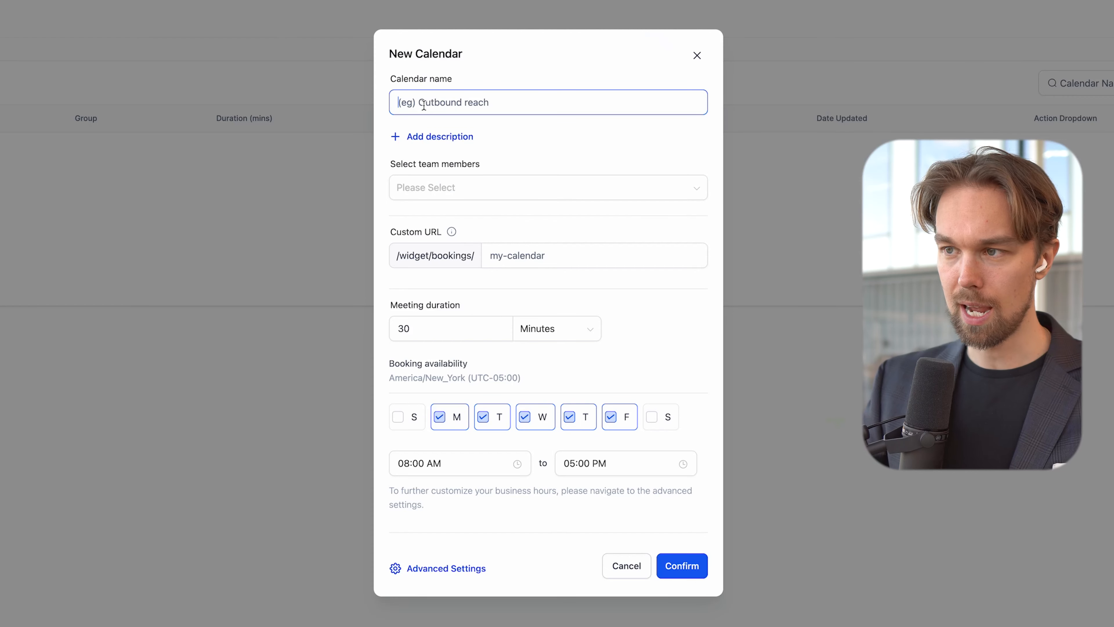
# Step: Name the calendar RoofMax.ai, add the description 'Bookteam.' and assign one team member
pyautogui.write('R')
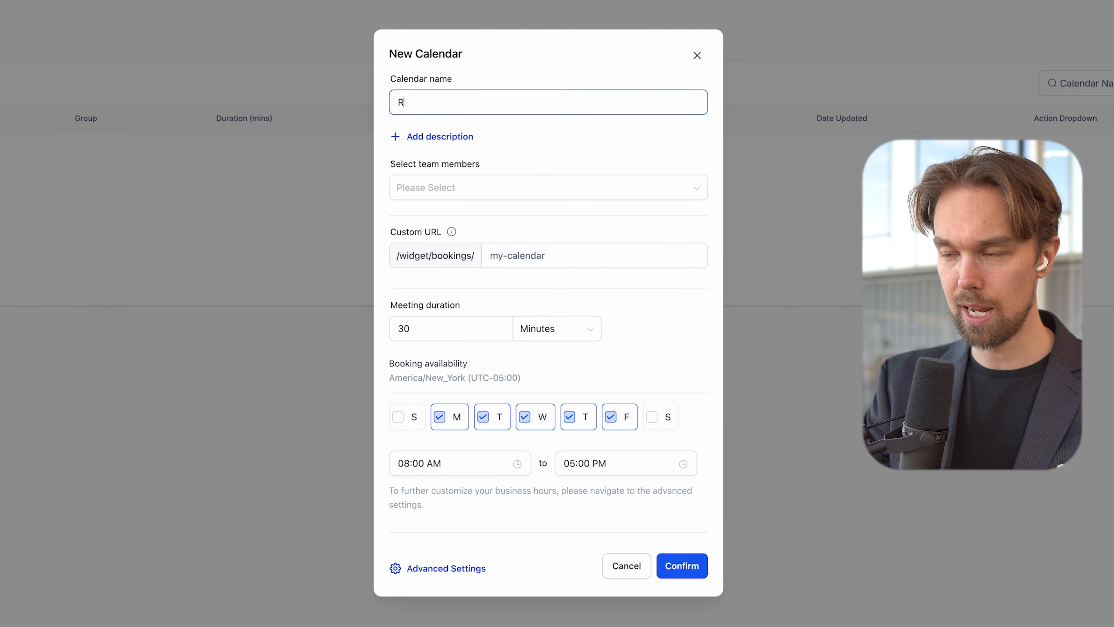
pyautogui.write('oofMax.a')
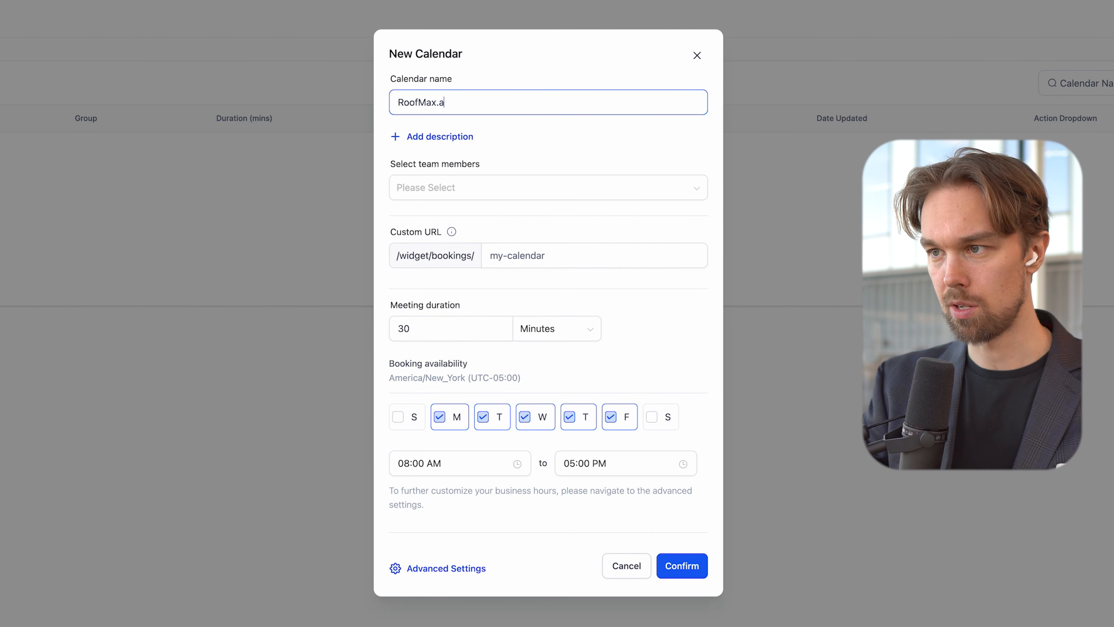
pyautogui.write('i')
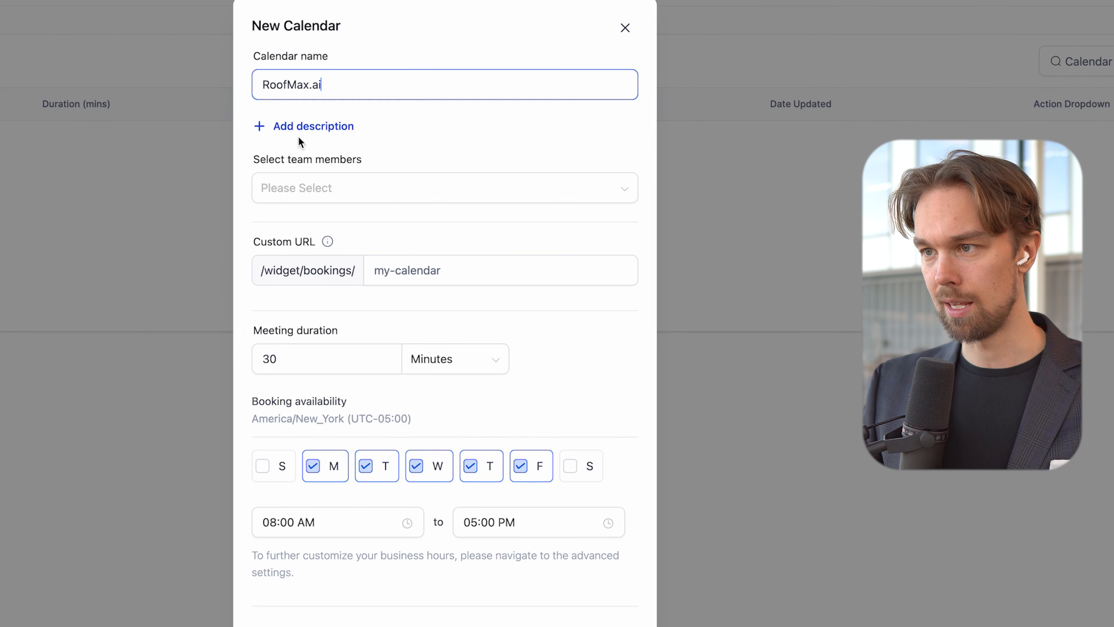
pyautogui.click(299, 137)
pyautogui.write('Book a call with the Ro')
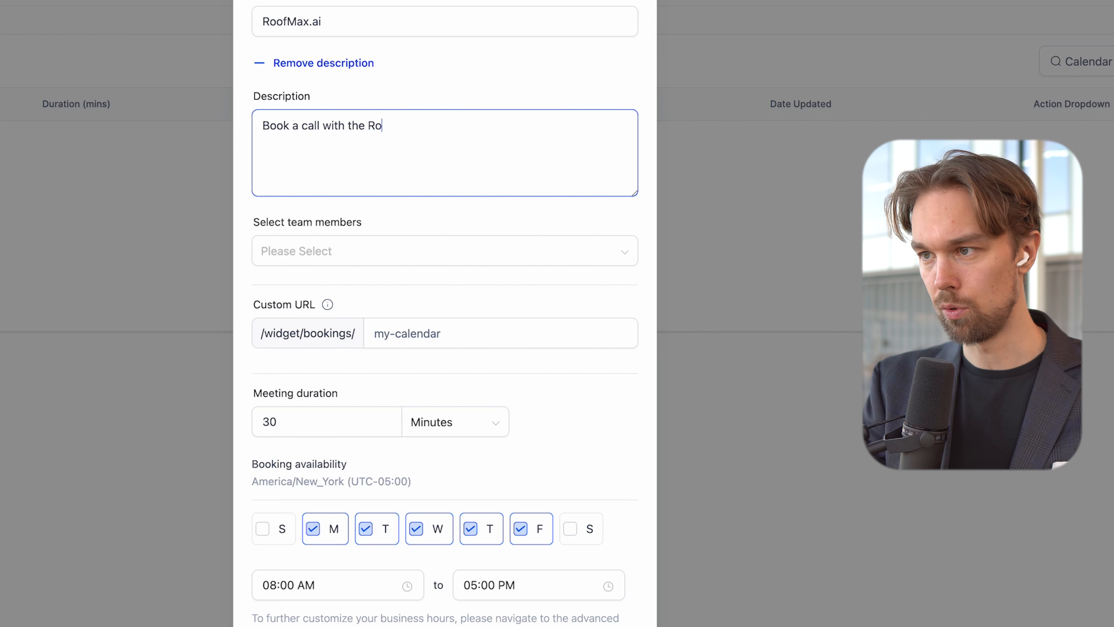
pyautogui.write('team.')
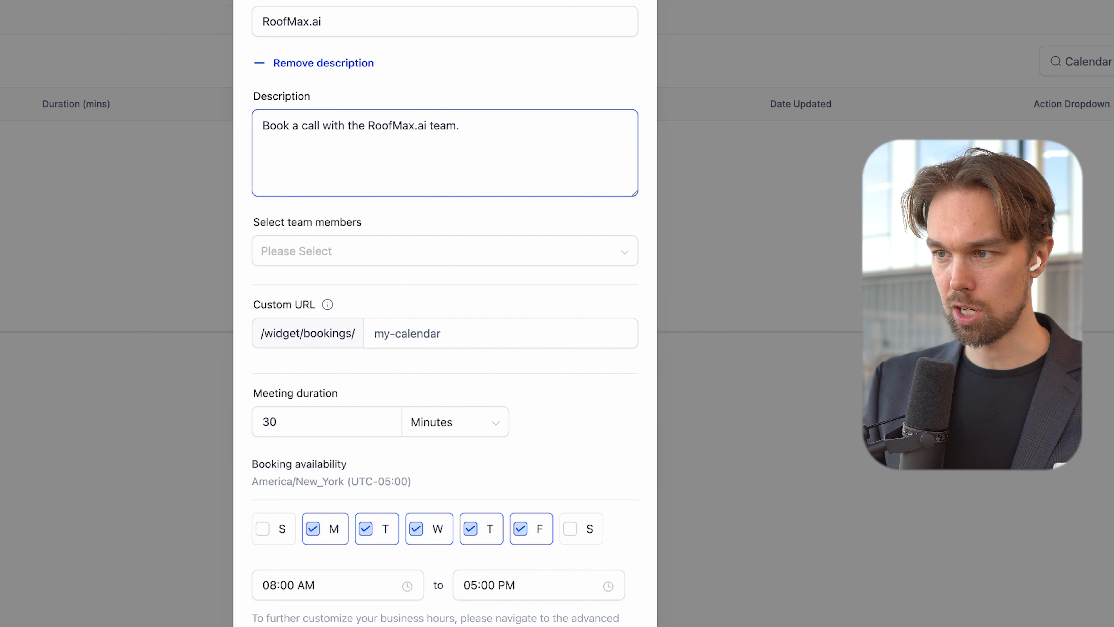
pyautogui.click(282, 259)
pyautogui.click(288, 311)
pyautogui.click(470, 222)
# Step: Set the custom URL to roofmax and the meeting duration to 1 hour, and make Saturday and Sunday bookable
pyautogui.click(409, 331)
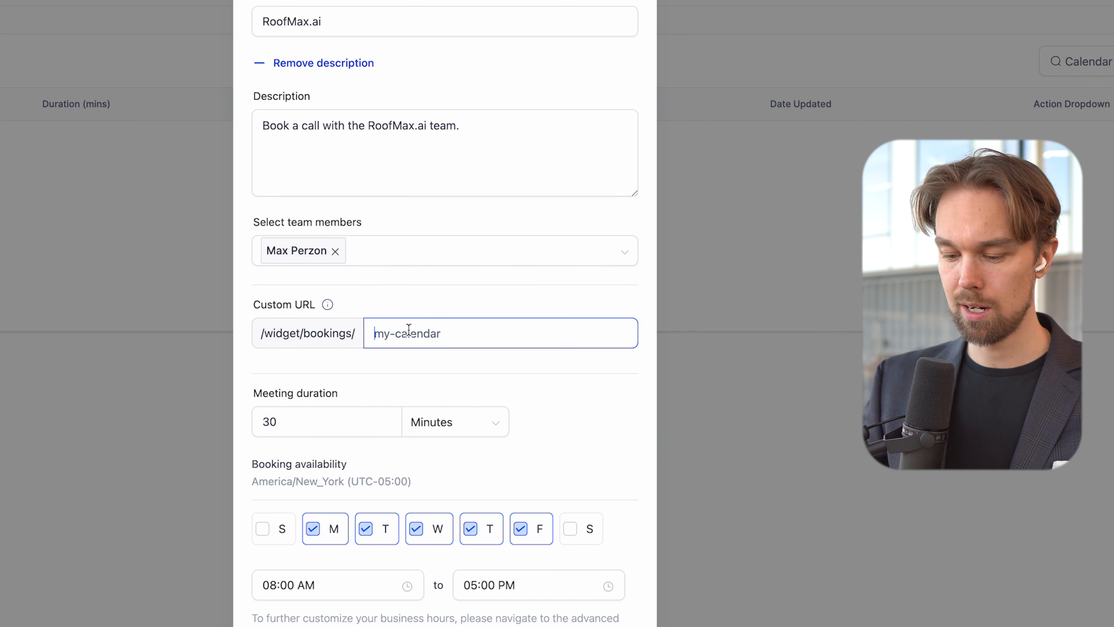
pyautogui.write('roofmax')
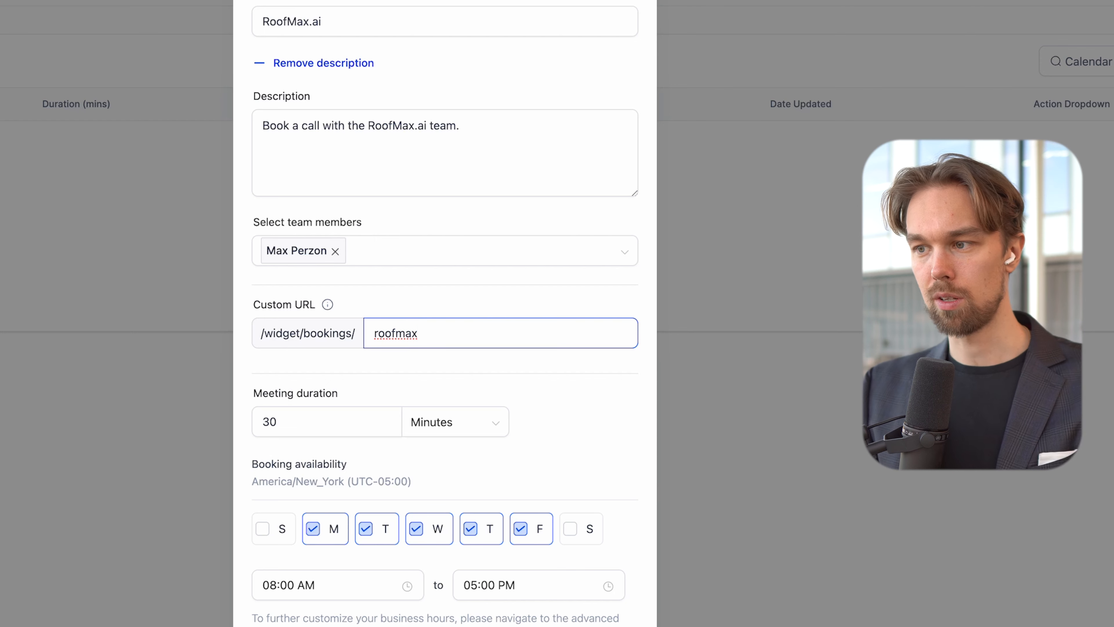
pyautogui.moveTo(324, 424); pyautogui.dragTo(213, 419)
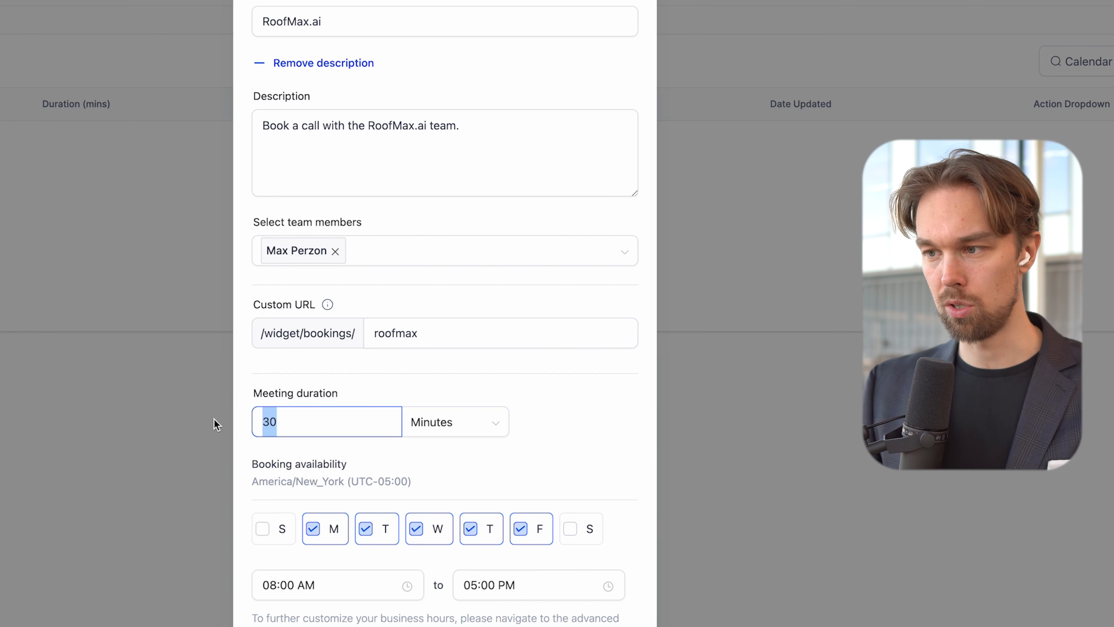
pyautogui.write('1')
pyautogui.click(463, 436)
pyautogui.click(428, 483)
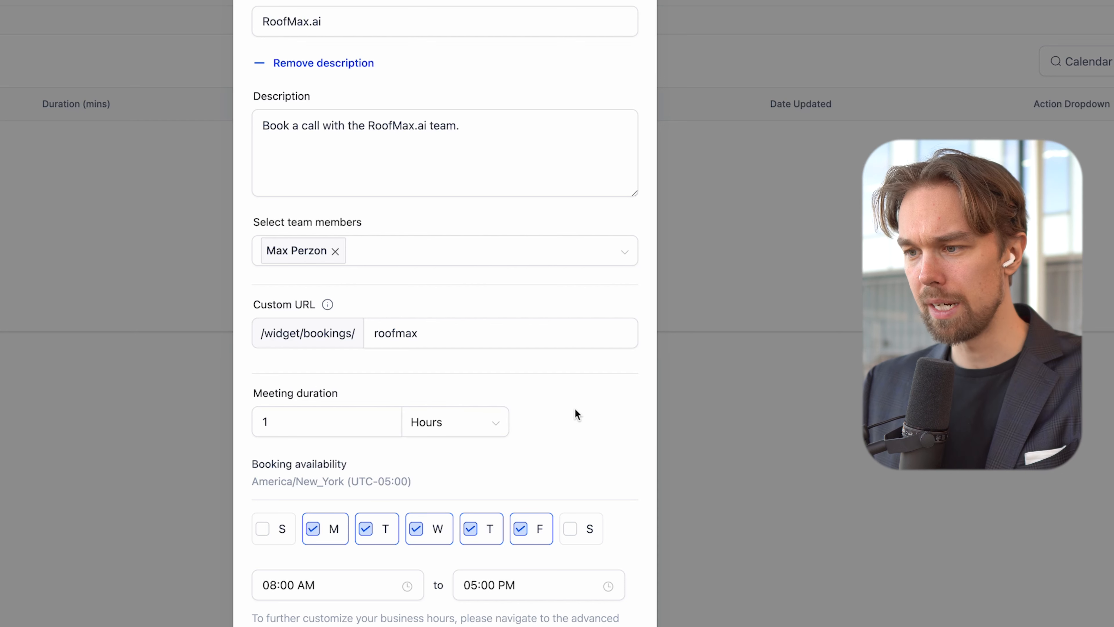
pyautogui.click(263, 529)
pyautogui.click(571, 529)
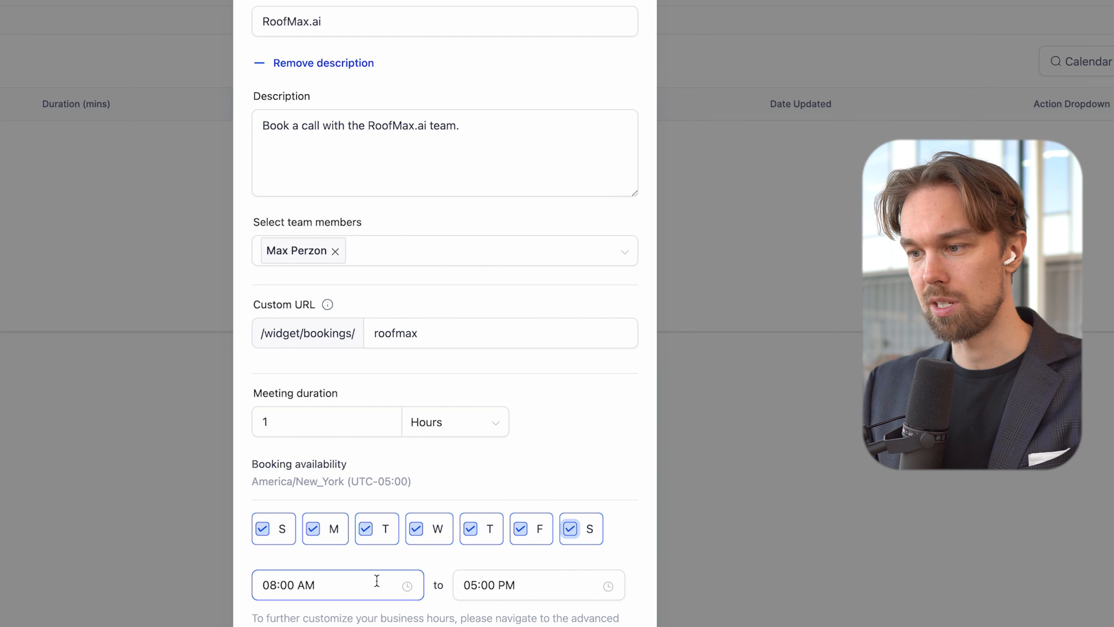
pyautogui.scroll(-3, 335, 535)
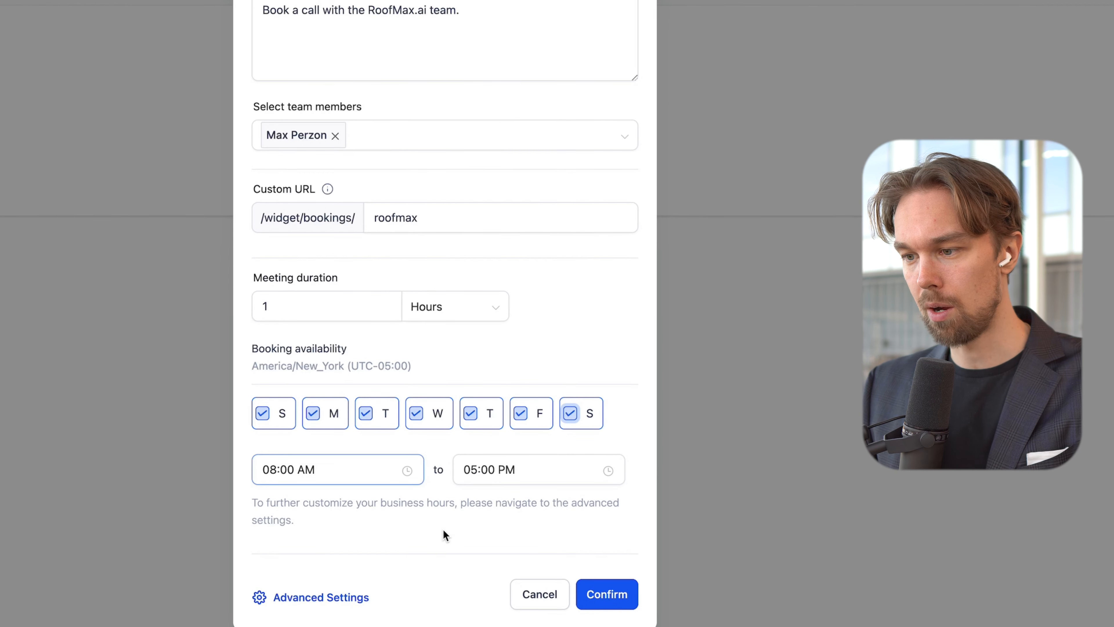
# Step: Open the advanced calendar settings and review the name, description and group fields
pyautogui.click(311, 598)
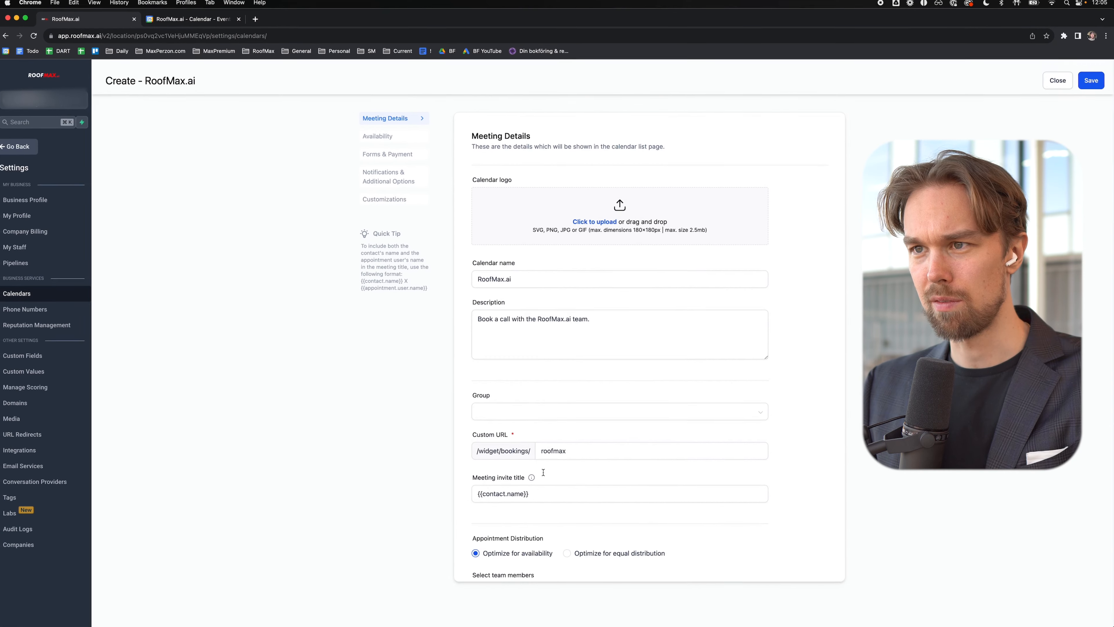
pyautogui.moveTo(513, 279); pyautogui.dragTo(477, 278)
pyautogui.tripleClick(531, 315)
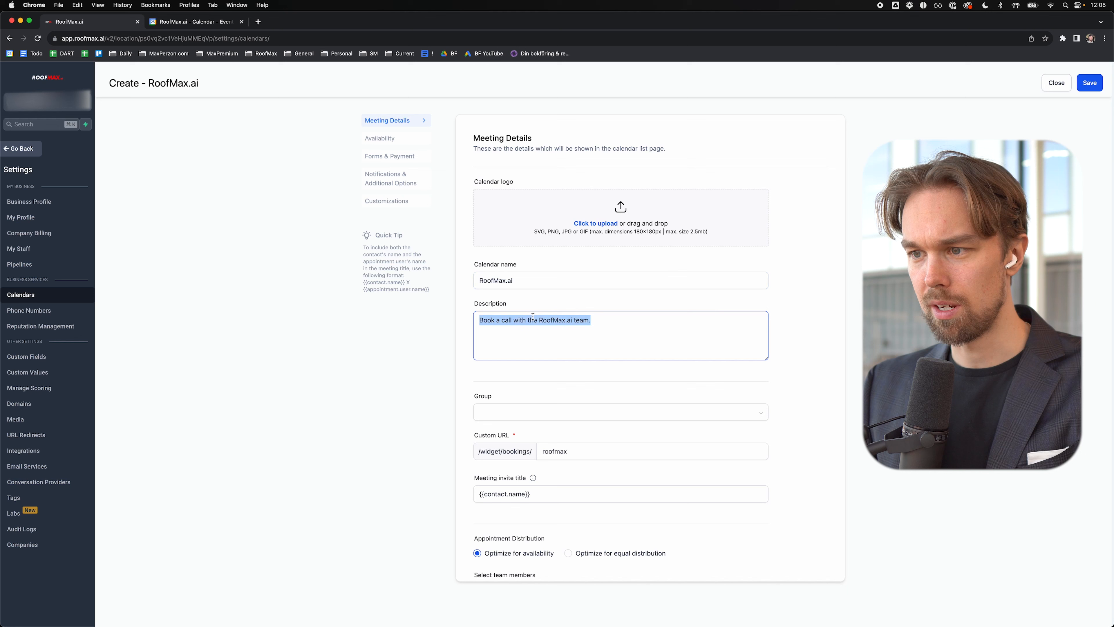
pyautogui.click(518, 414)
pyautogui.click(522, 391)
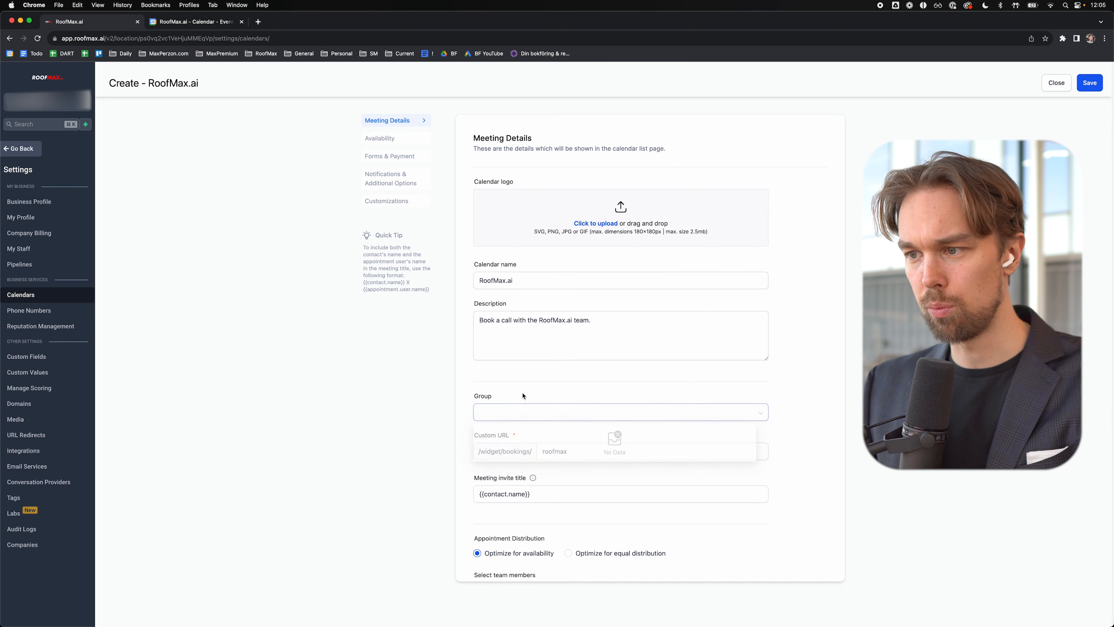
pyautogui.scroll(-2, 530, 388)
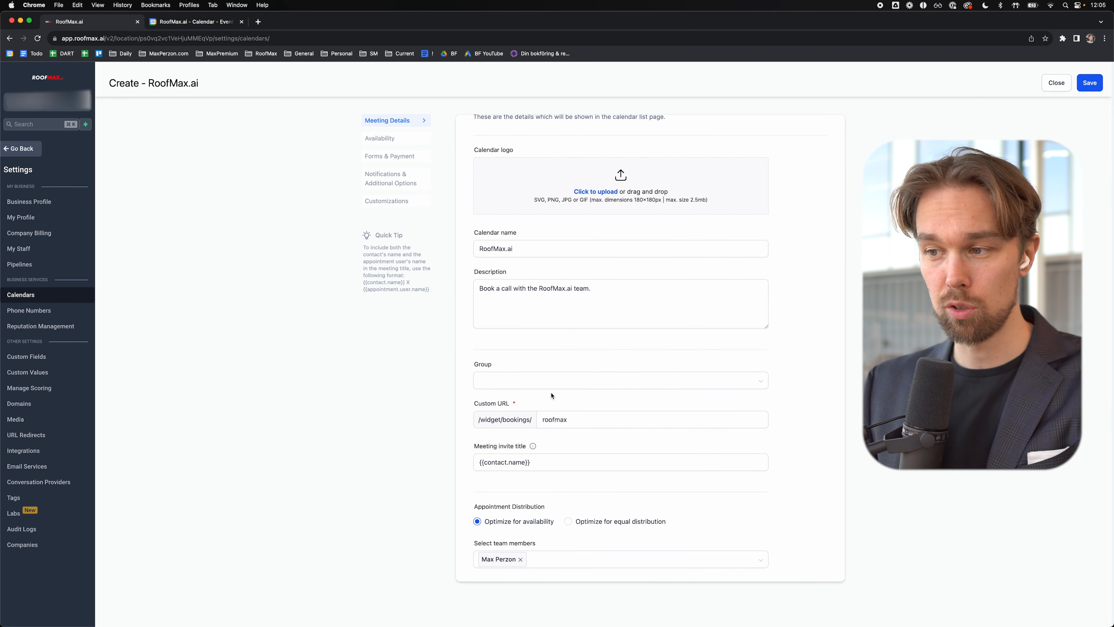
pyautogui.scroll(-2, 552, 392)
# Step: Set the meeting invite title to '{{contact.name}} - RoofMax.ai' and the event colour to orange
pyautogui.click(589, 435)
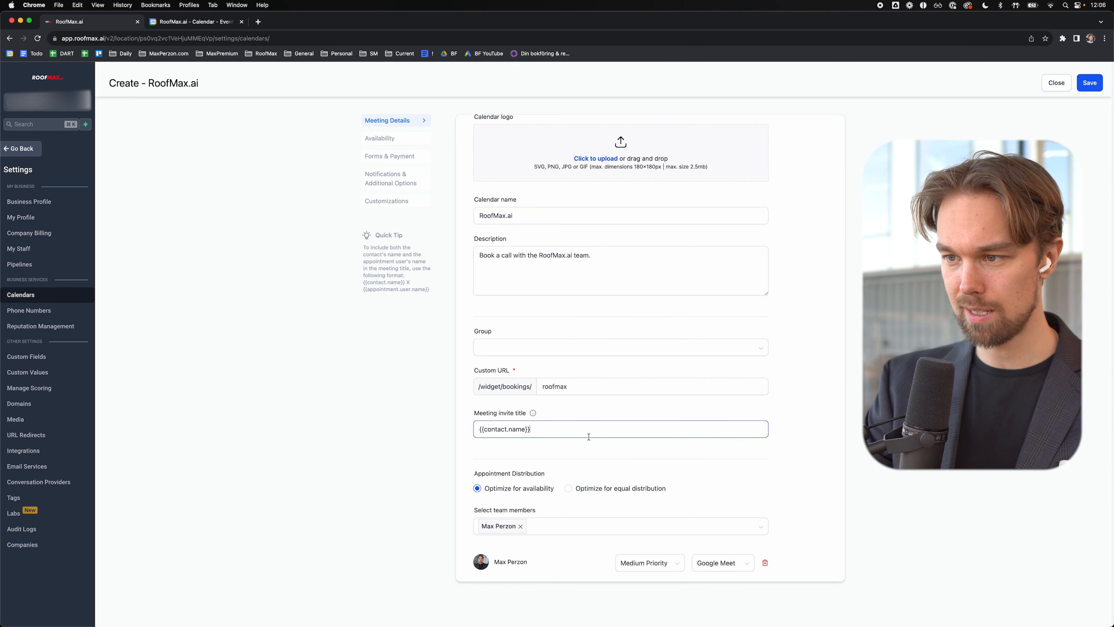
pyautogui.write('-')
pyautogui.moveTo(532, 431); pyautogui.dragTo(472, 432)
pyautogui.click(530, 430)
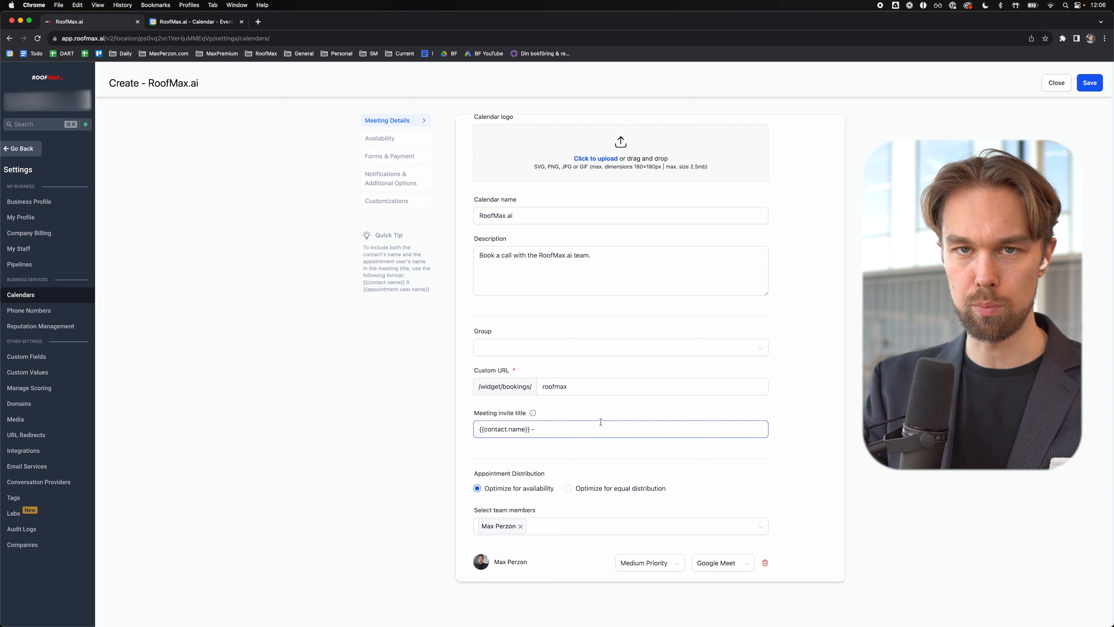
pyautogui.write('RoofMax.a')
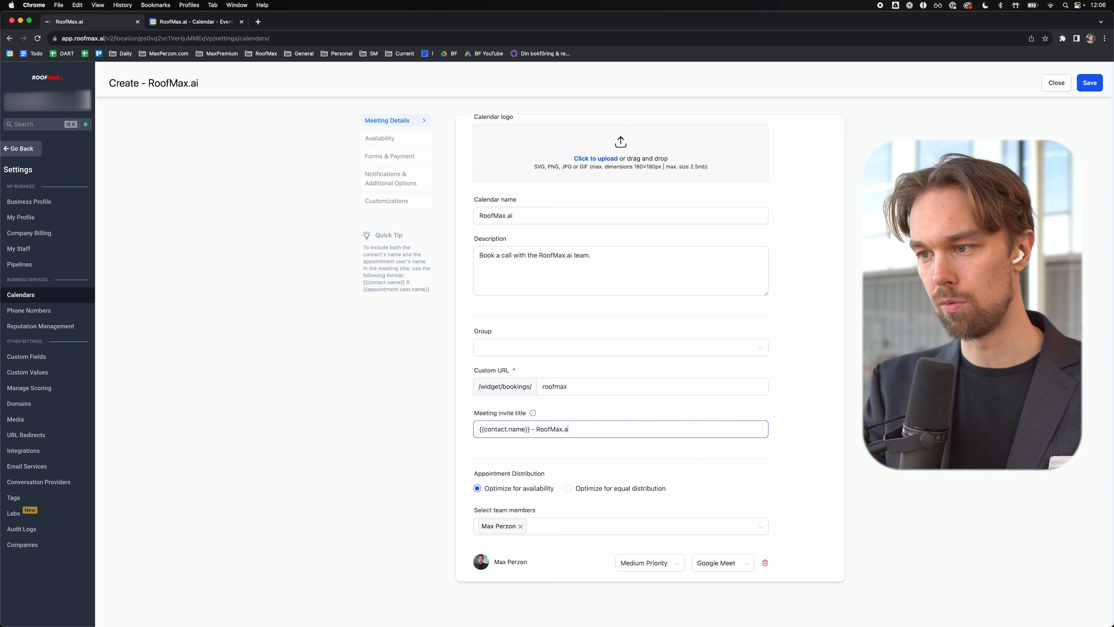
pyautogui.write('i')
pyautogui.scroll(-2, 612, 410)
pyautogui.scroll(-5, 612, 410)
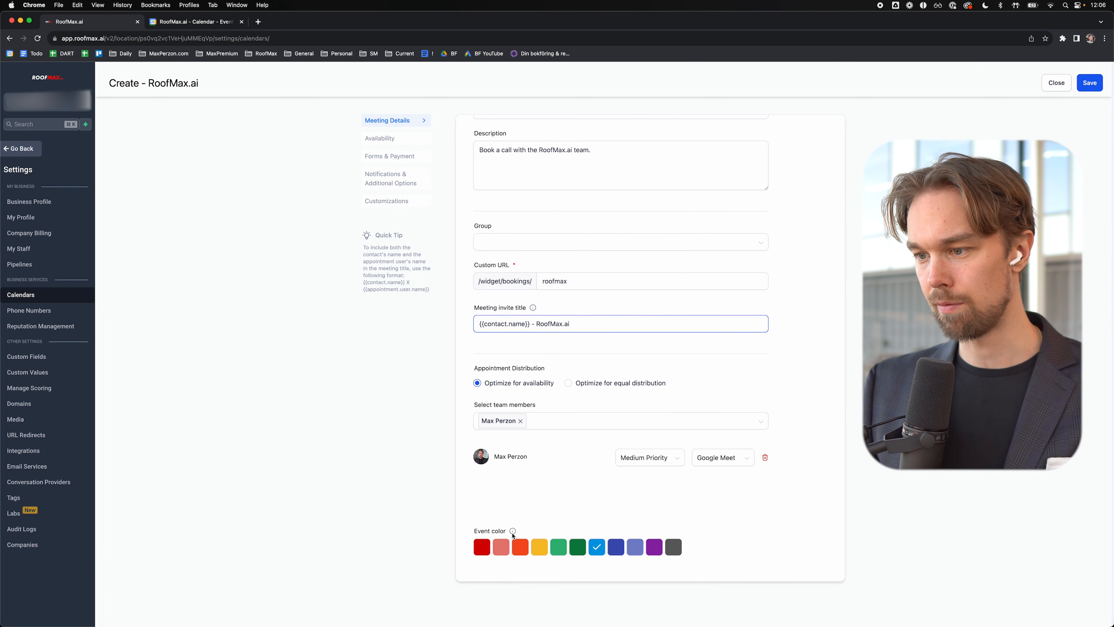
pyautogui.click(522, 549)
pyautogui.scroll(1, 554, 517)
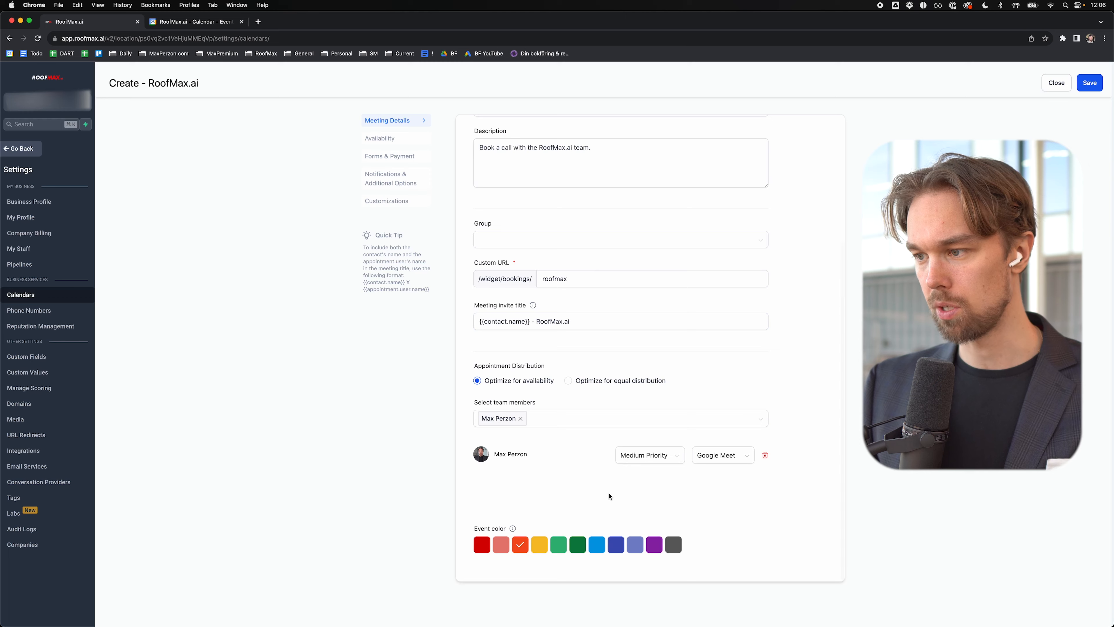
pyautogui.scroll(7, 609, 496)
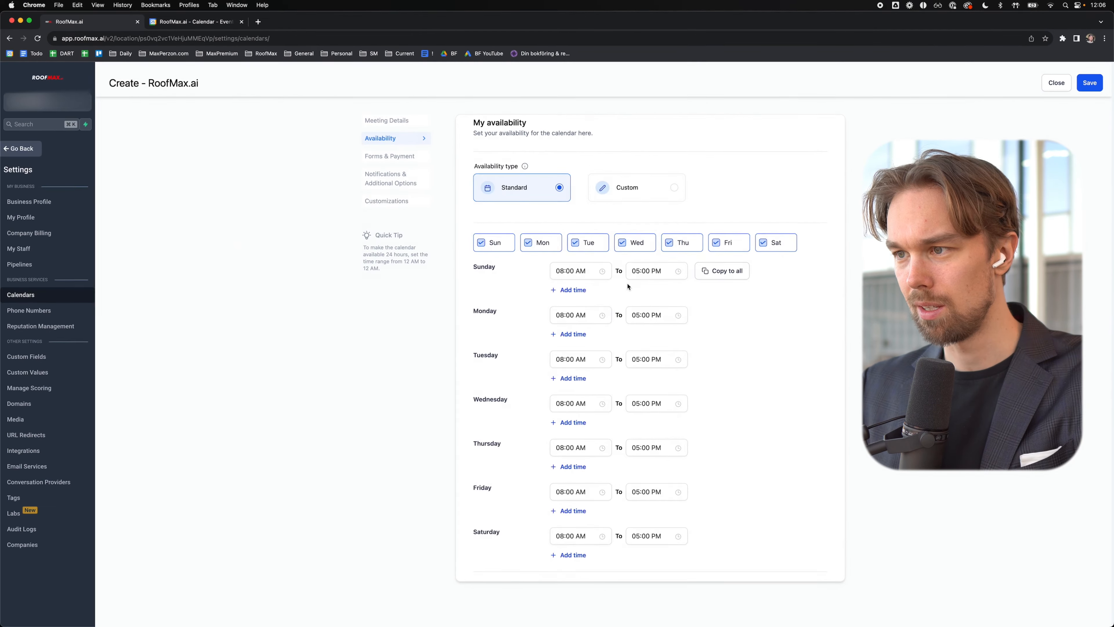
# Step: Set Sunday's hours to 12:00 AM–12:00 AM and apply them to every day
pyautogui.click(594, 273)
pyautogui.scroll(3, 562, 307)
pyautogui.click(562, 290)
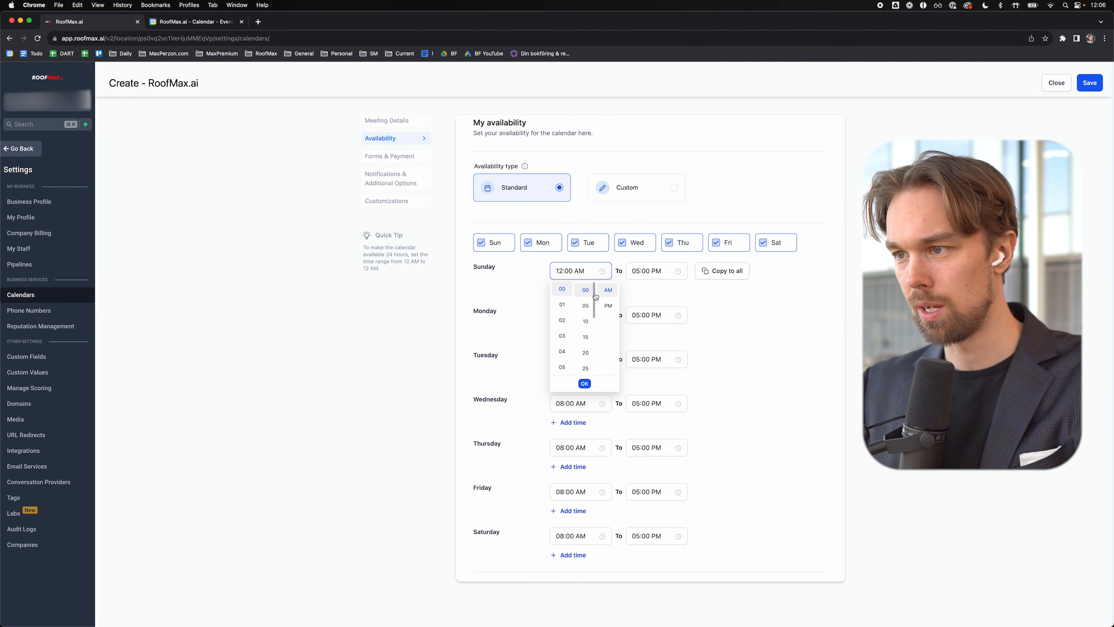
pyautogui.click(654, 272)
pyautogui.click(638, 289)
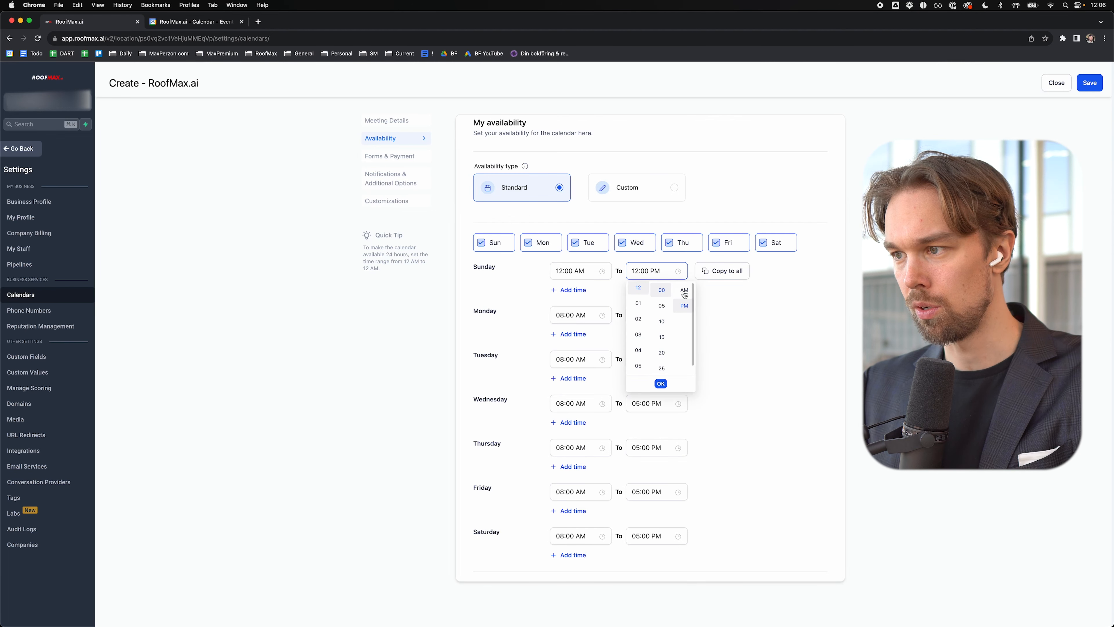
pyautogui.click(684, 291)
pyautogui.click(720, 271)
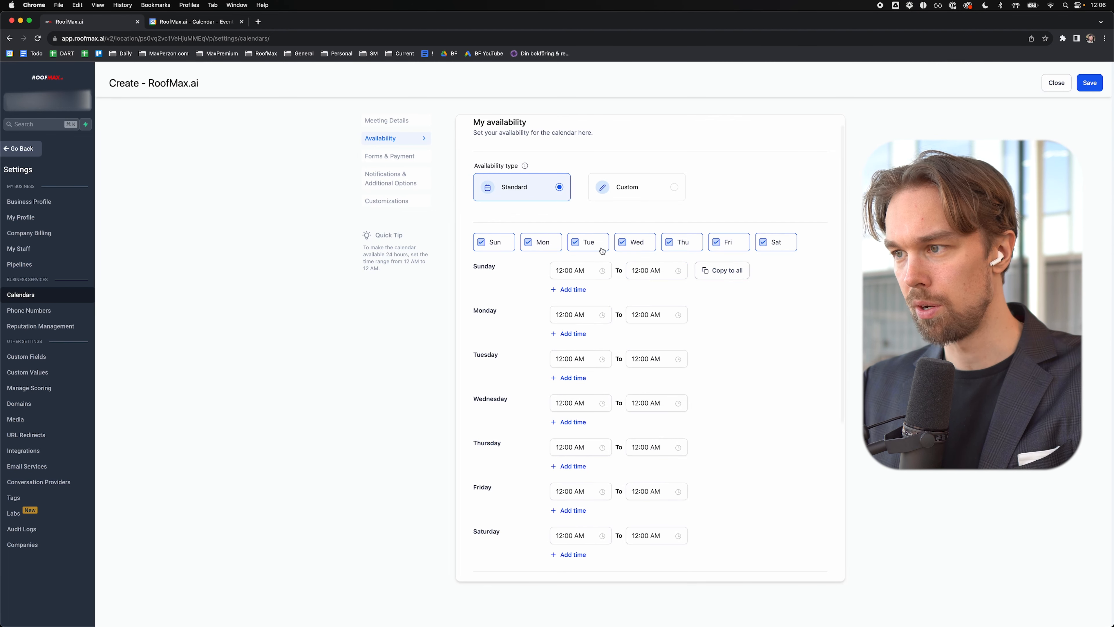
# Step: Change the meeting interval from 30 to 60 minutes
pyautogui.click(201, 26)
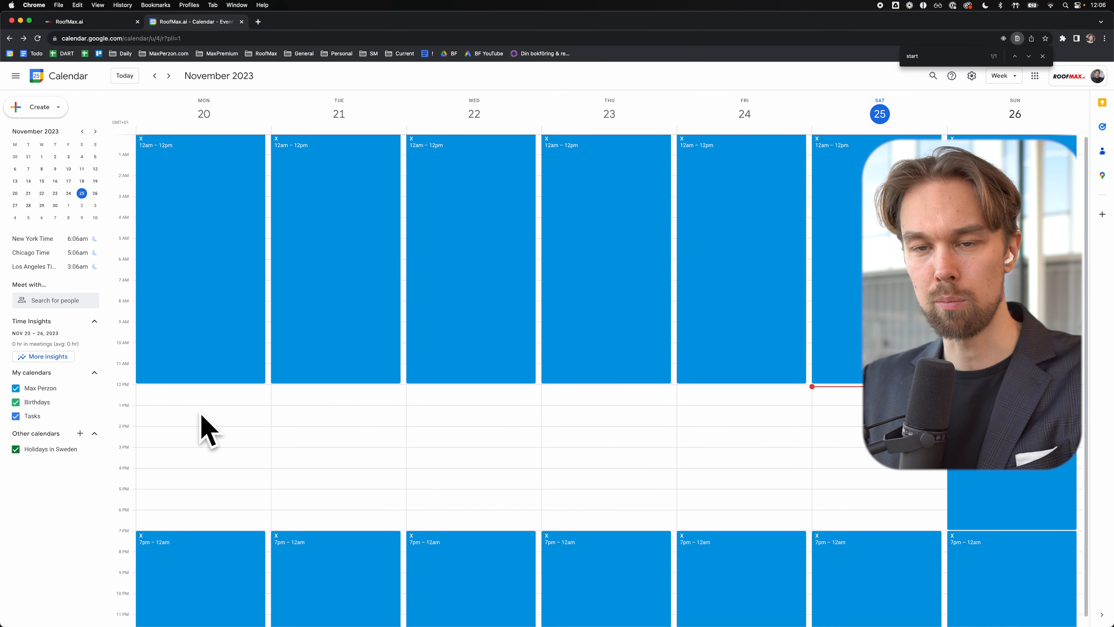
pyautogui.click(96, 21)
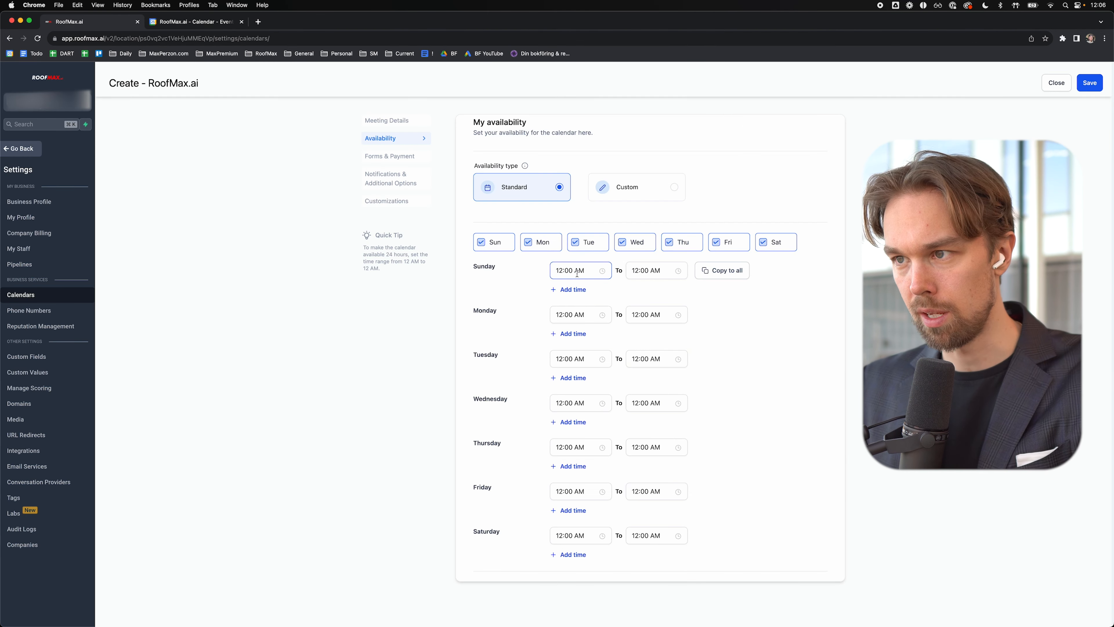
pyautogui.scroll(-5, 578, 272)
pyautogui.scroll(-5, 577, 268)
pyautogui.doubleClick(491, 406)
pyautogui.write('60')
pyautogui.press('Tab')
pyautogui.click(702, 405)
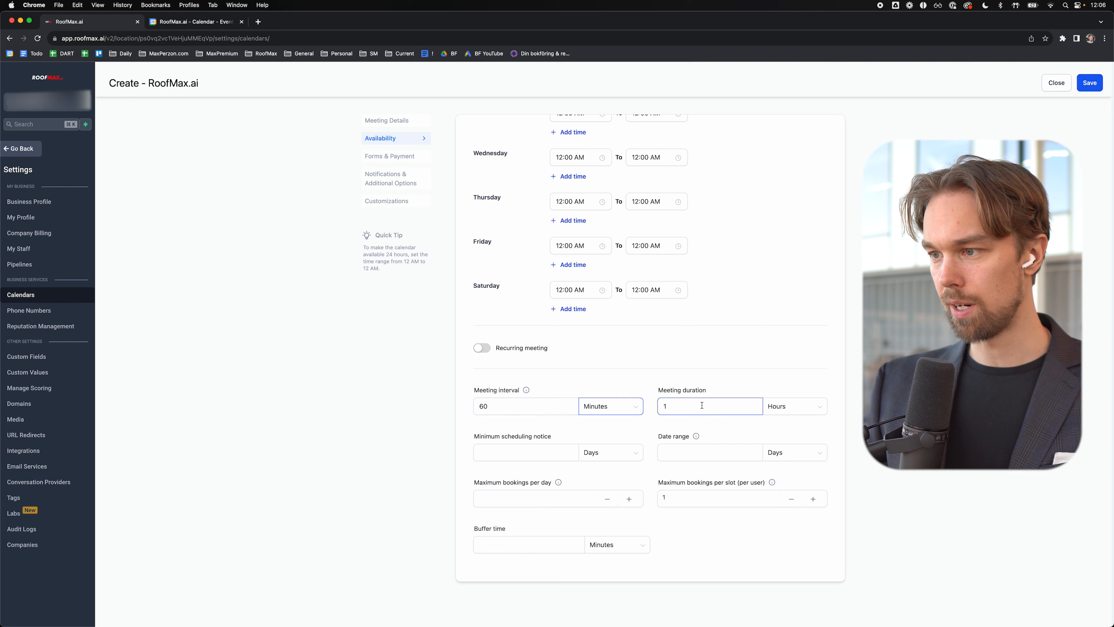
# Step: Set a 1-day minimum scheduling notice and a 14-day booking date range
pyautogui.click(514, 458)
pyautogui.write('1')
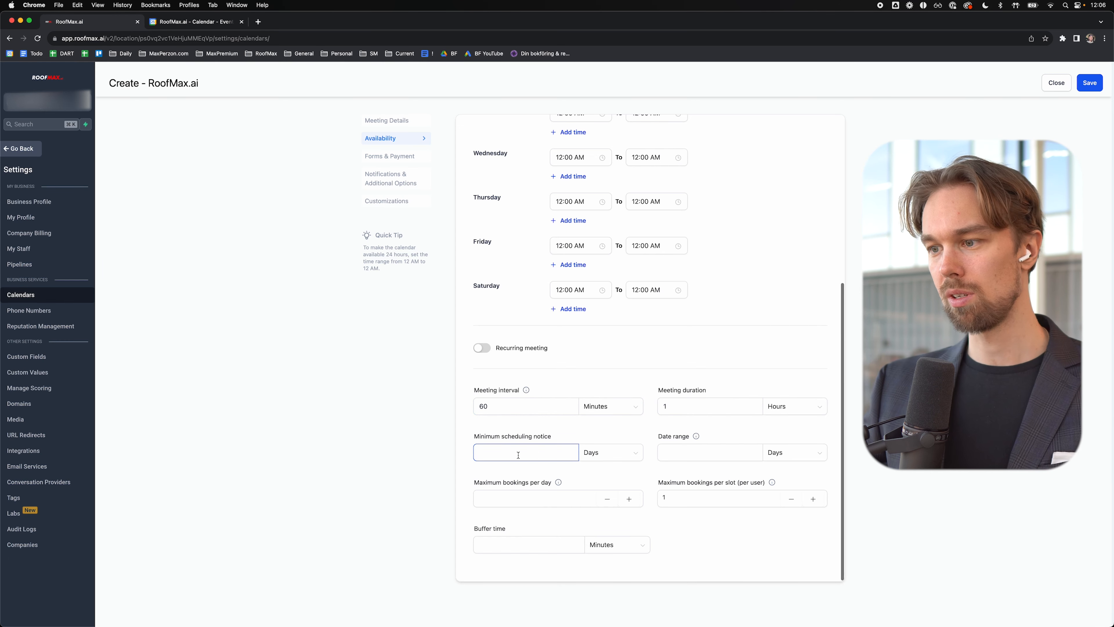
pyautogui.click(671, 452)
pyautogui.write('14')
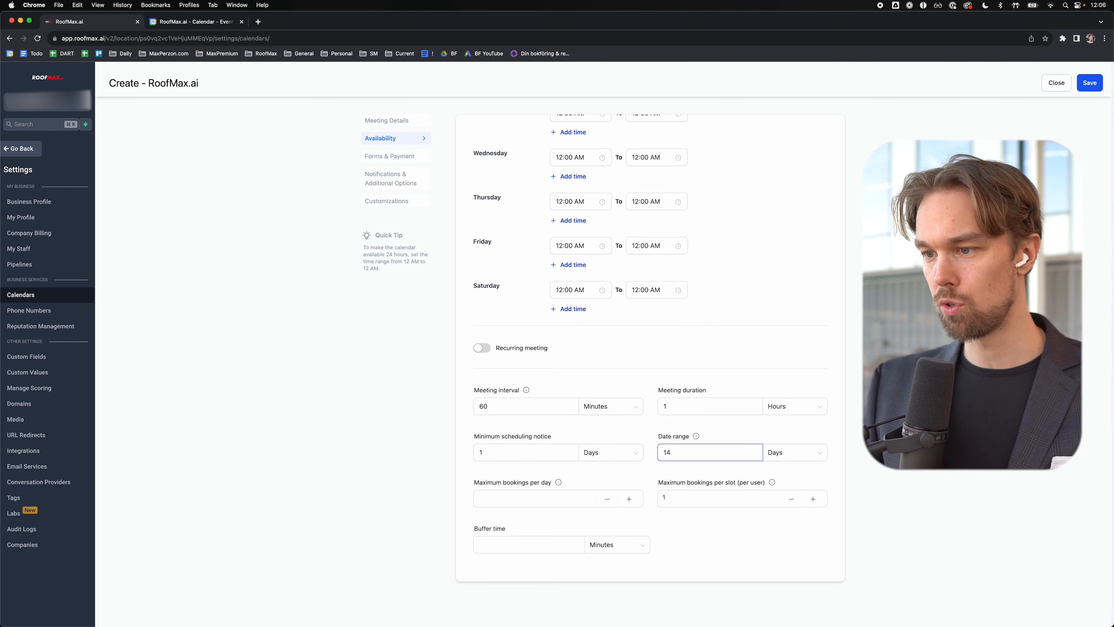
pyautogui.click(510, 426)
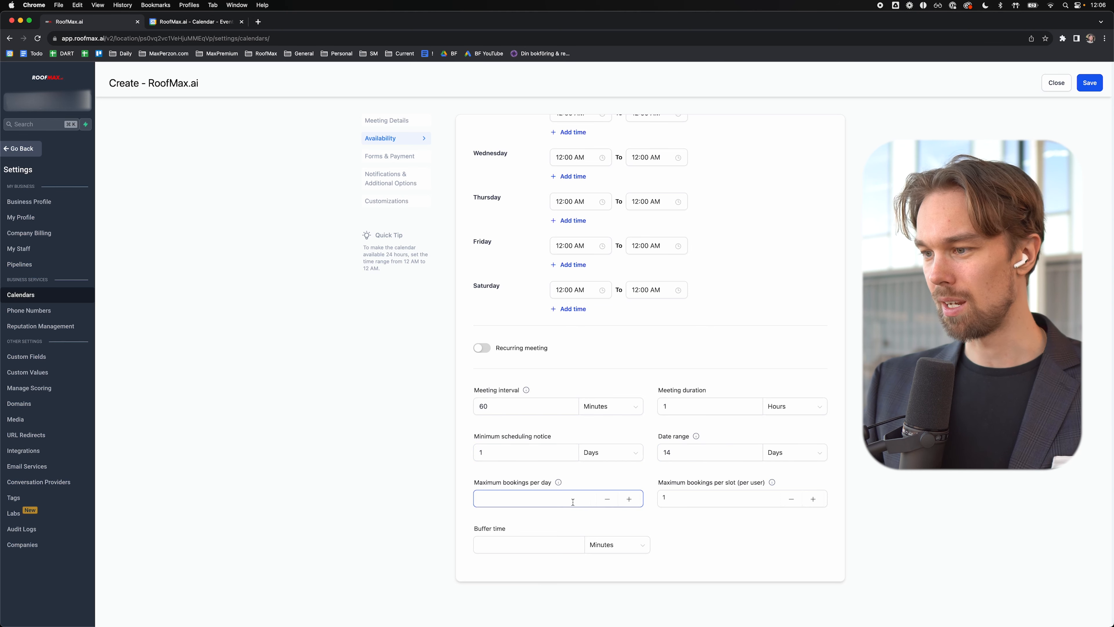
# Step: Review the max bookings per slot, buffer time, 60-minute interval and 1-hour duration values
pyautogui.click(682, 502)
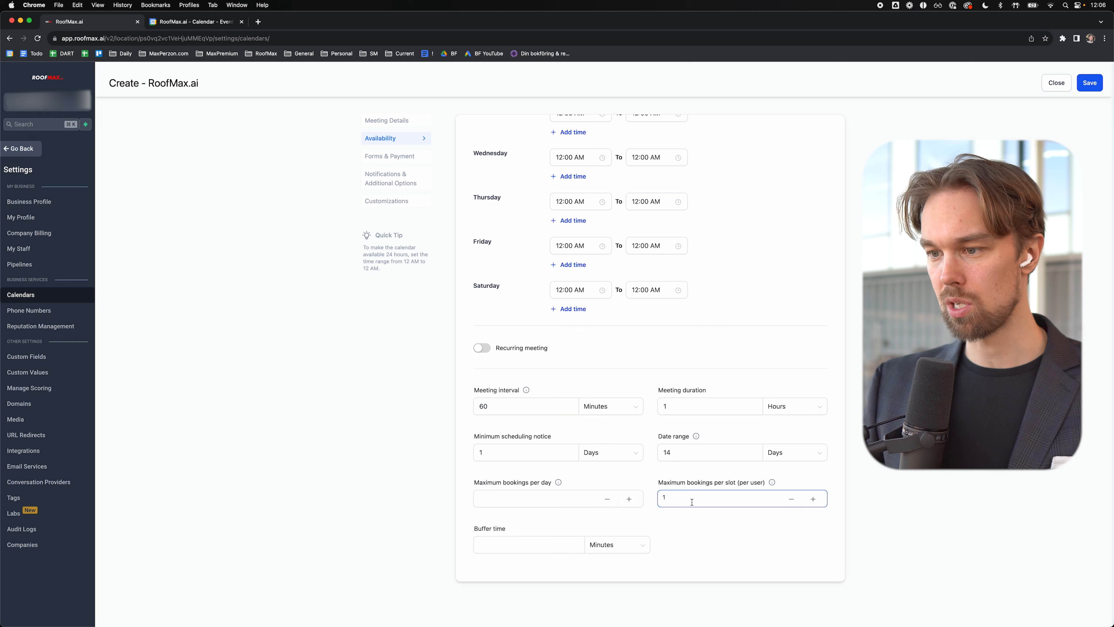
pyautogui.click(535, 548)
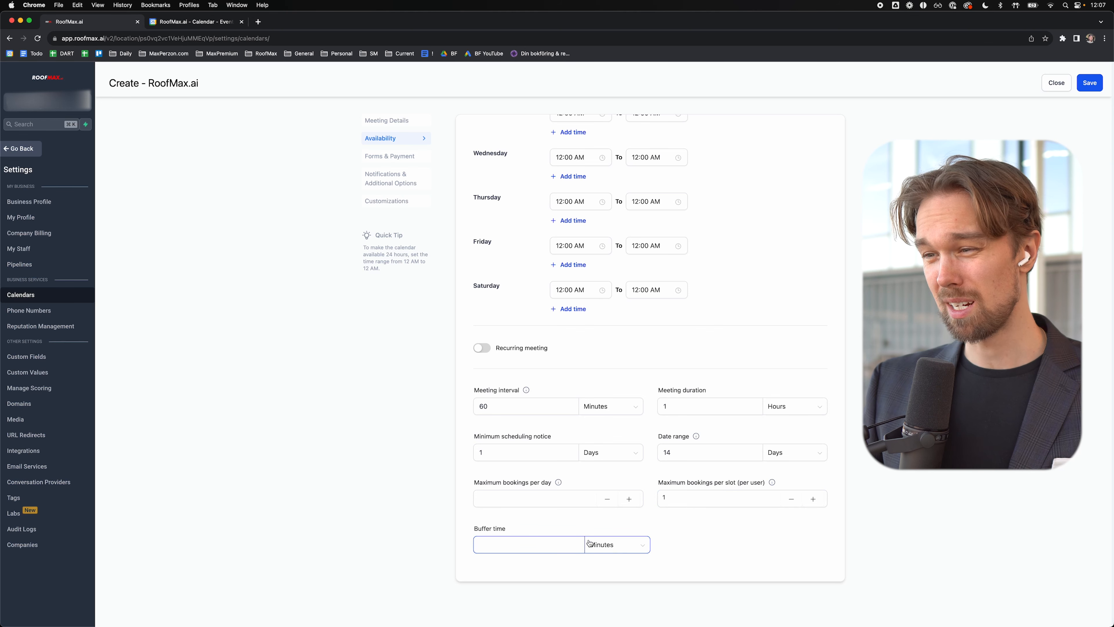
pyautogui.click(681, 549)
pyautogui.moveTo(505, 408); pyautogui.dragTo(475, 407)
pyautogui.moveTo(677, 403); pyautogui.dragTo(661, 404)
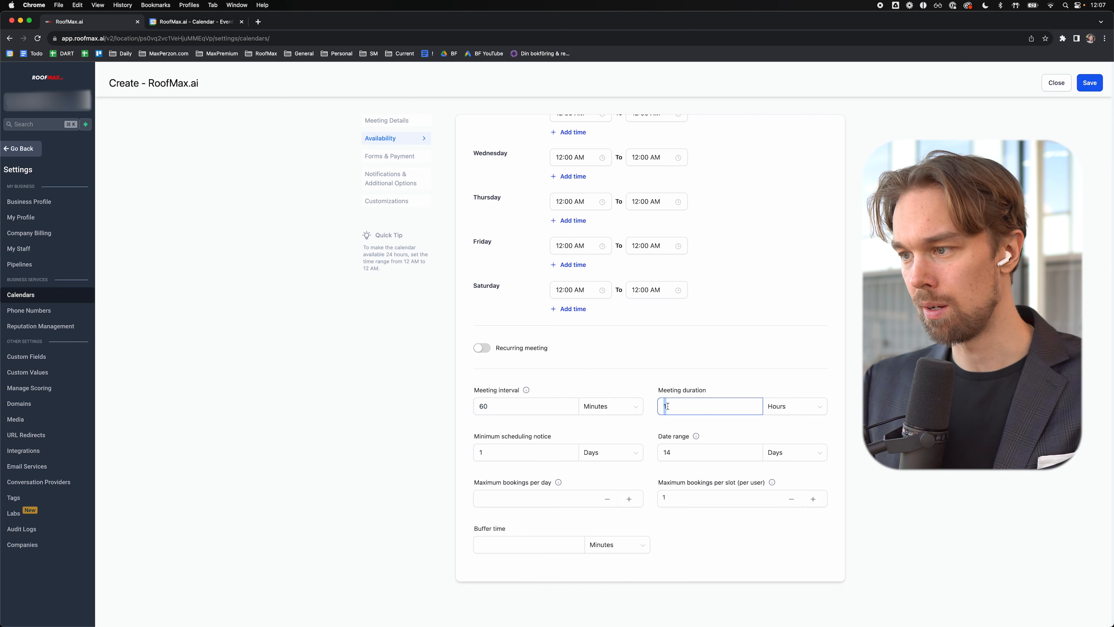
pyautogui.scroll(6, 769, 355)
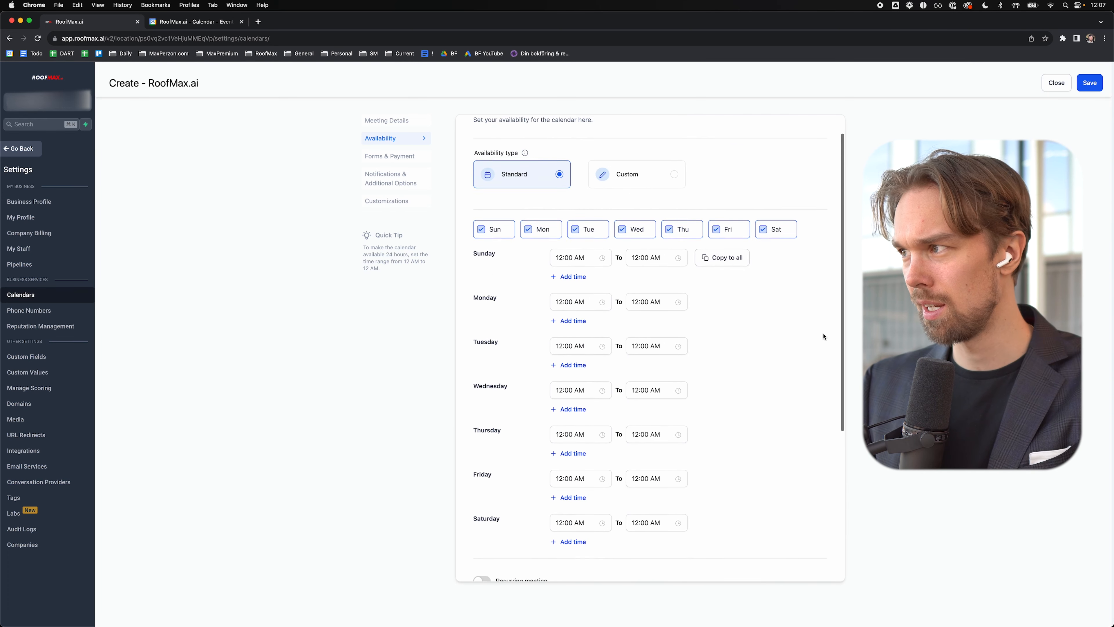
# Step: Save the availability settings and turn on pre-populating fields for known contacts
pyautogui.click(1100, 86)
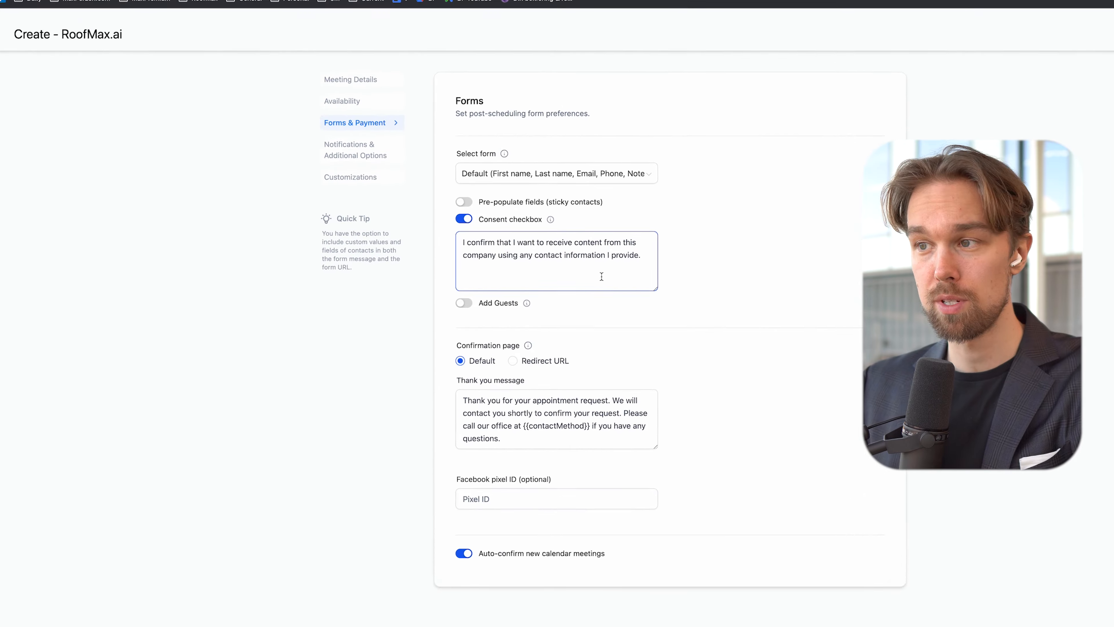
pyautogui.click(491, 144)
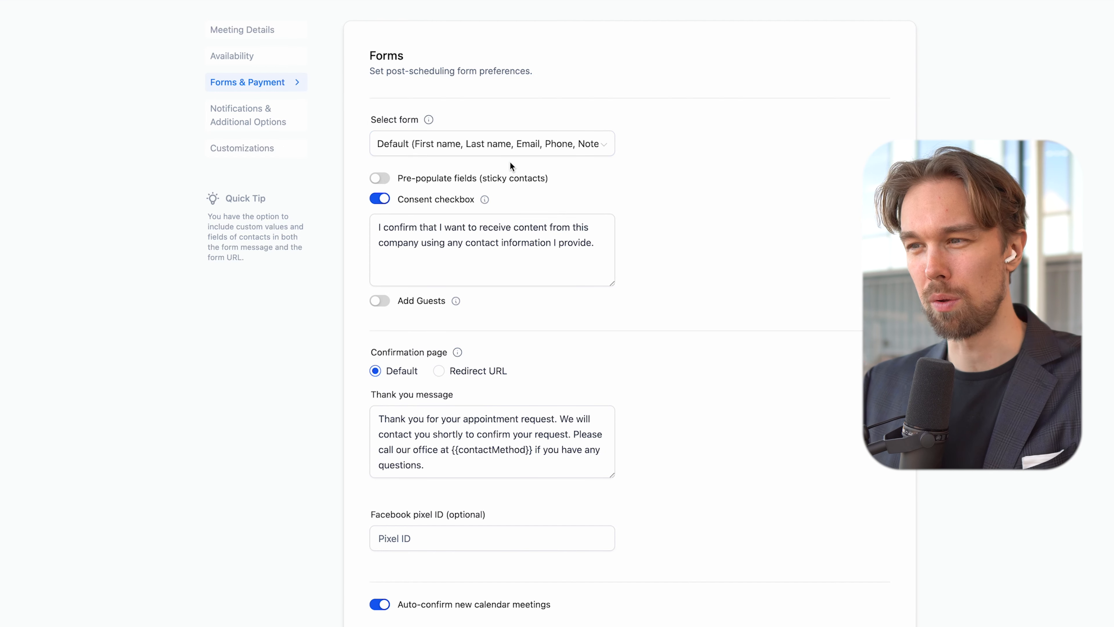
pyautogui.click(380, 178)
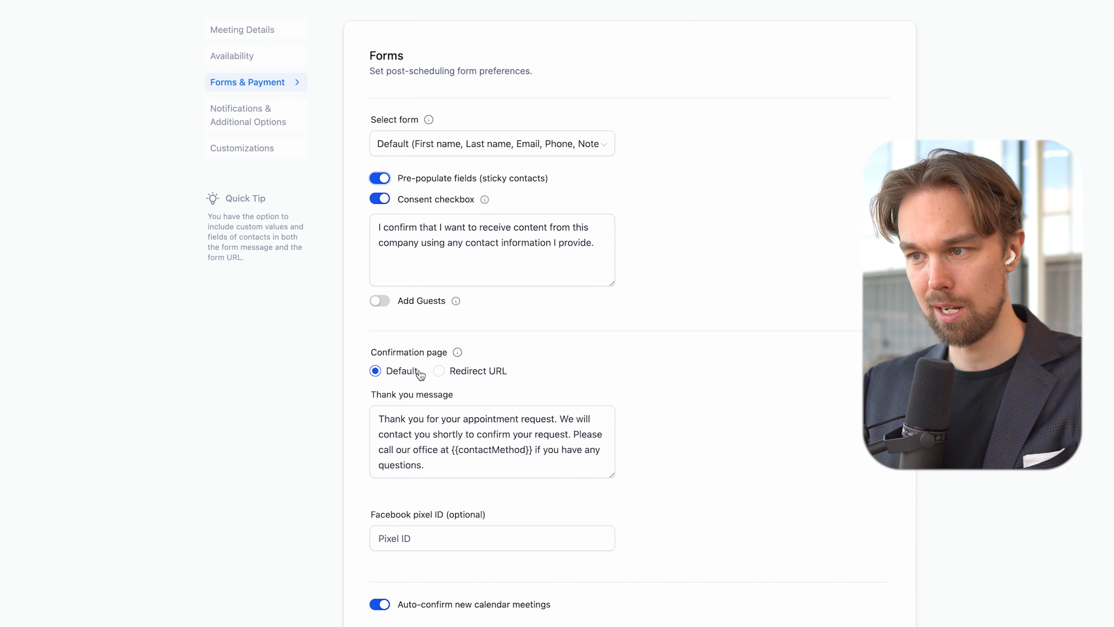
# Step: Review the thank-you message and leave the Facebook pixel ID empty
pyautogui.moveTo(391, 419); pyautogui.dragTo(466, 432)
pyautogui.click(469, 445)
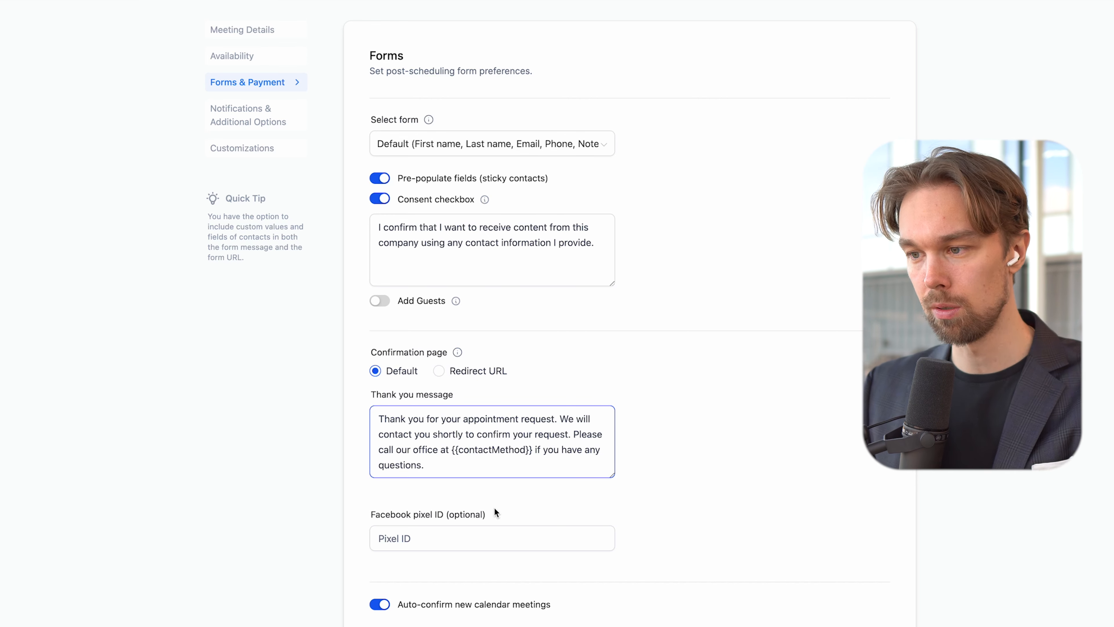
pyautogui.click(452, 544)
pyautogui.click(666, 472)
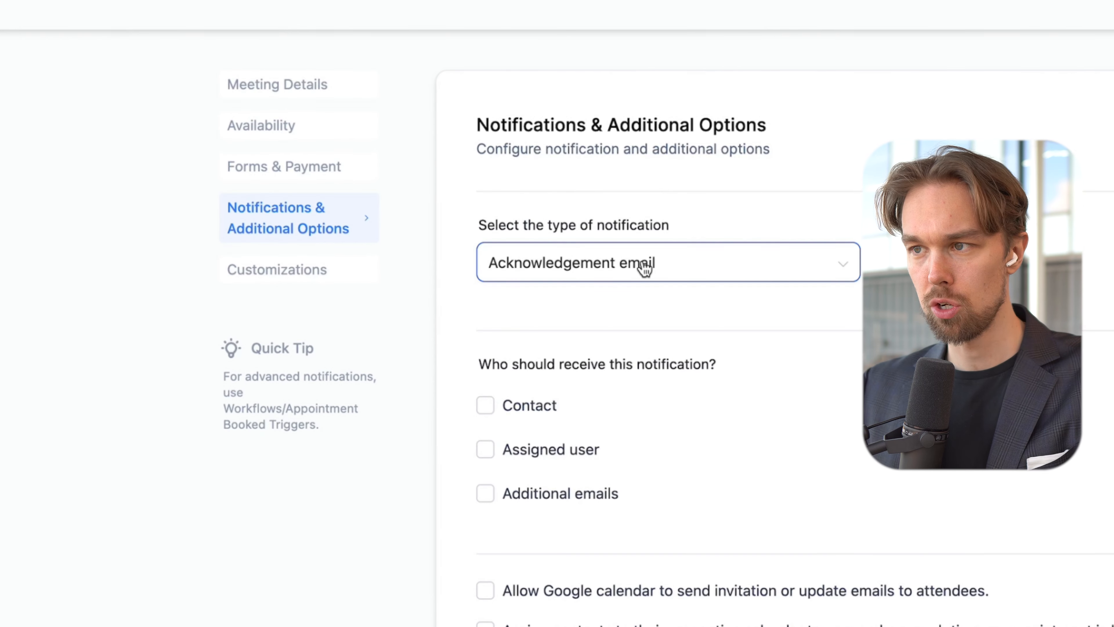
# Step: Send acknowledgement emails to the contact, the assigned user and an additional alert email address
pyautogui.click(582, 272)
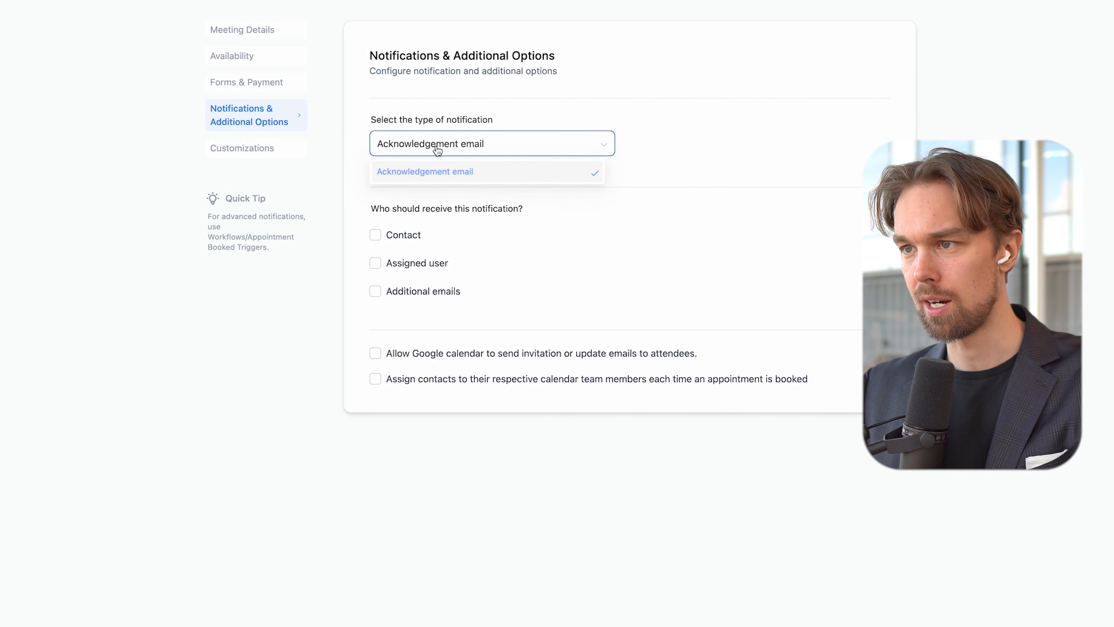
pyautogui.click(438, 150)
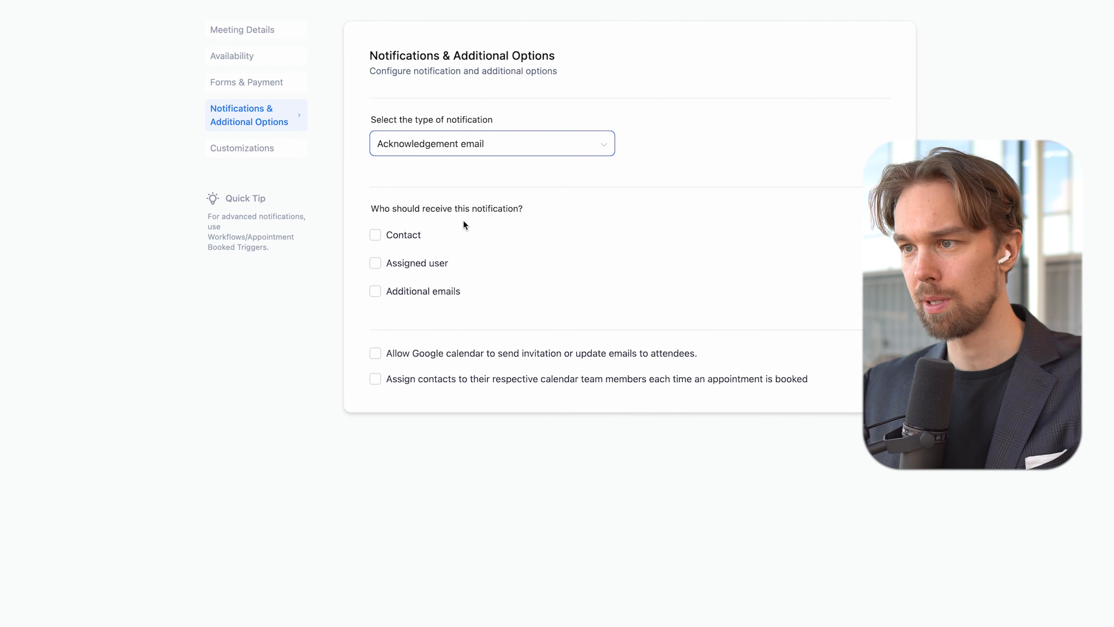
pyautogui.click(391, 236)
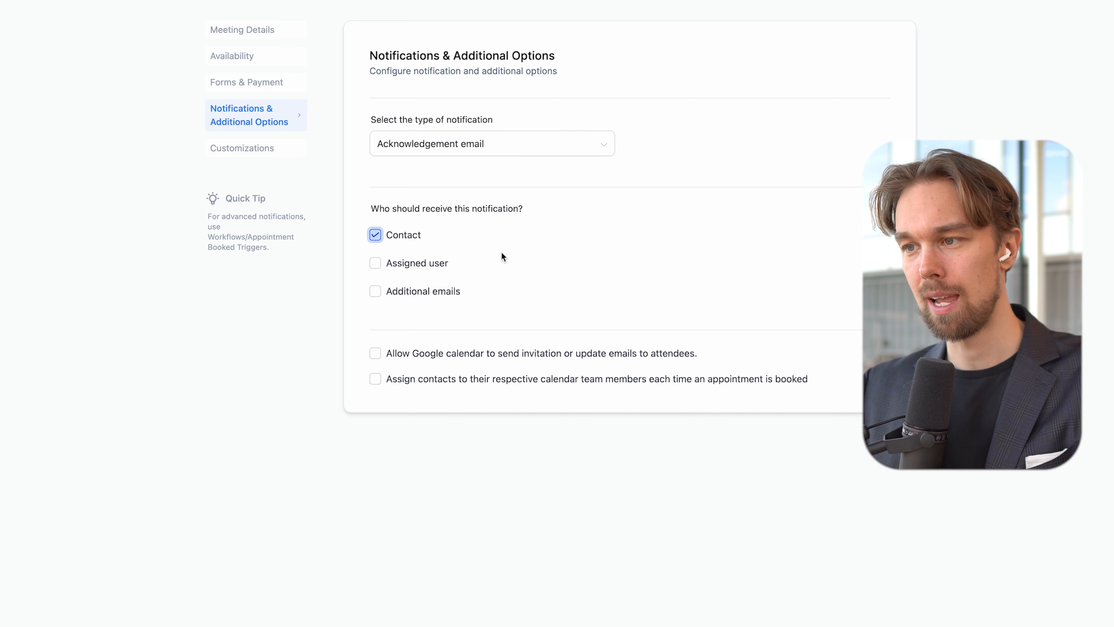
pyautogui.click(374, 264)
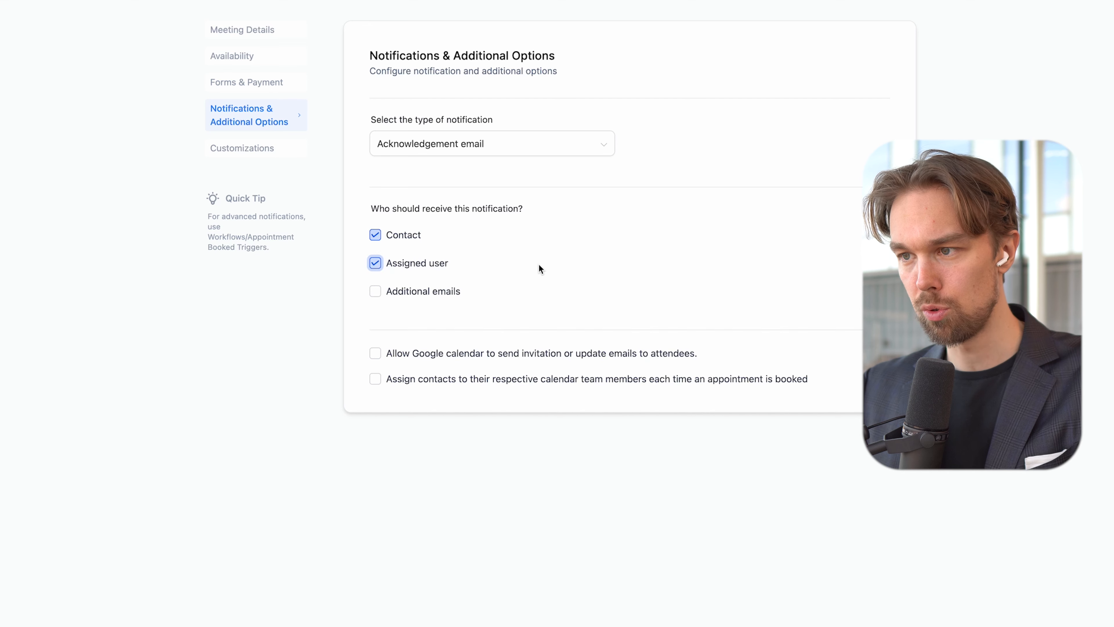
pyautogui.click(420, 291)
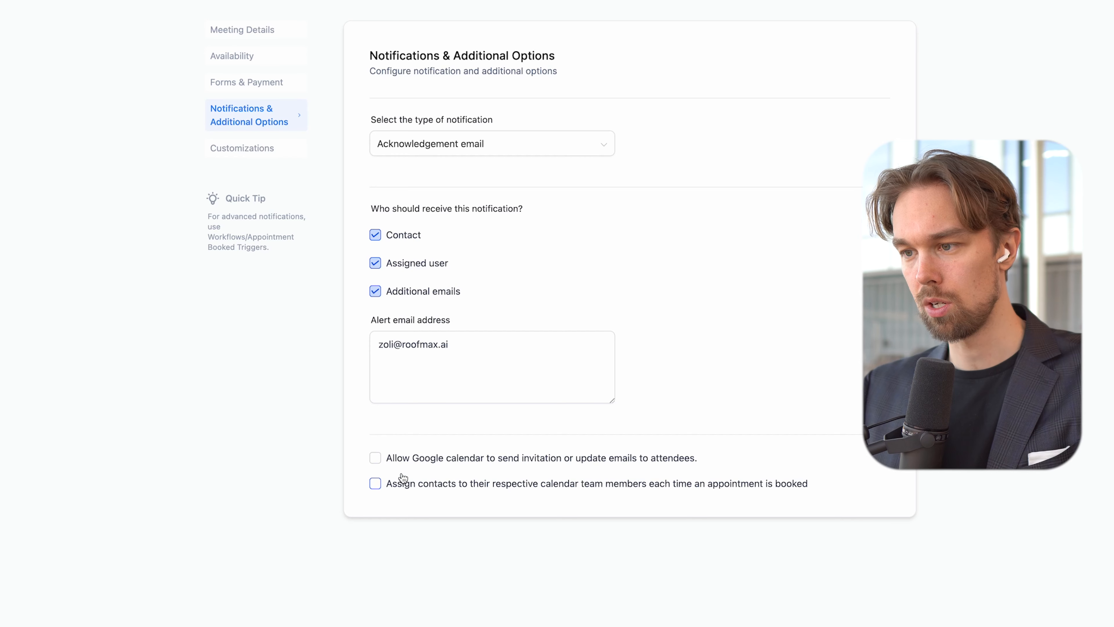
# Step: Let Google calendar send invitations and assign booked contacts to their calendar team members
pyautogui.click(396, 460)
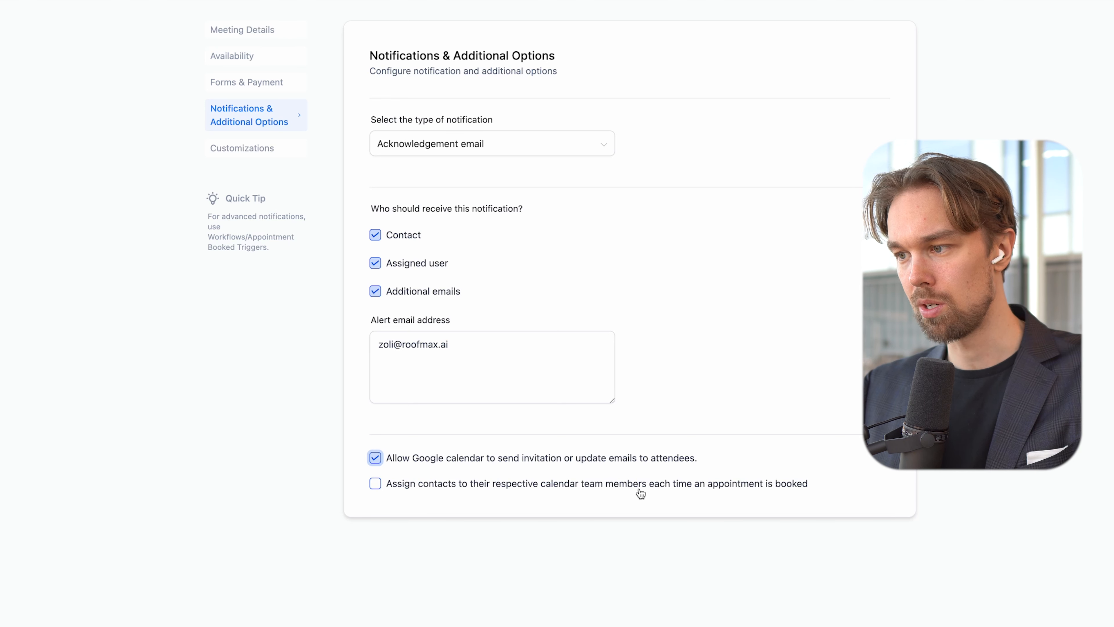
pyautogui.click(600, 486)
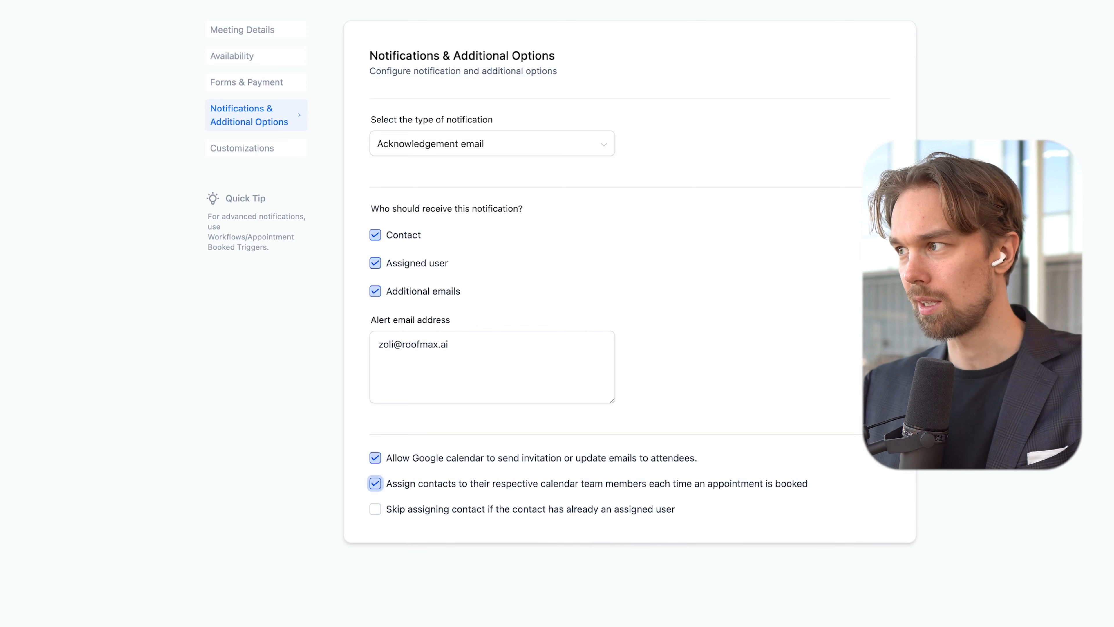
pyautogui.click(241, 148)
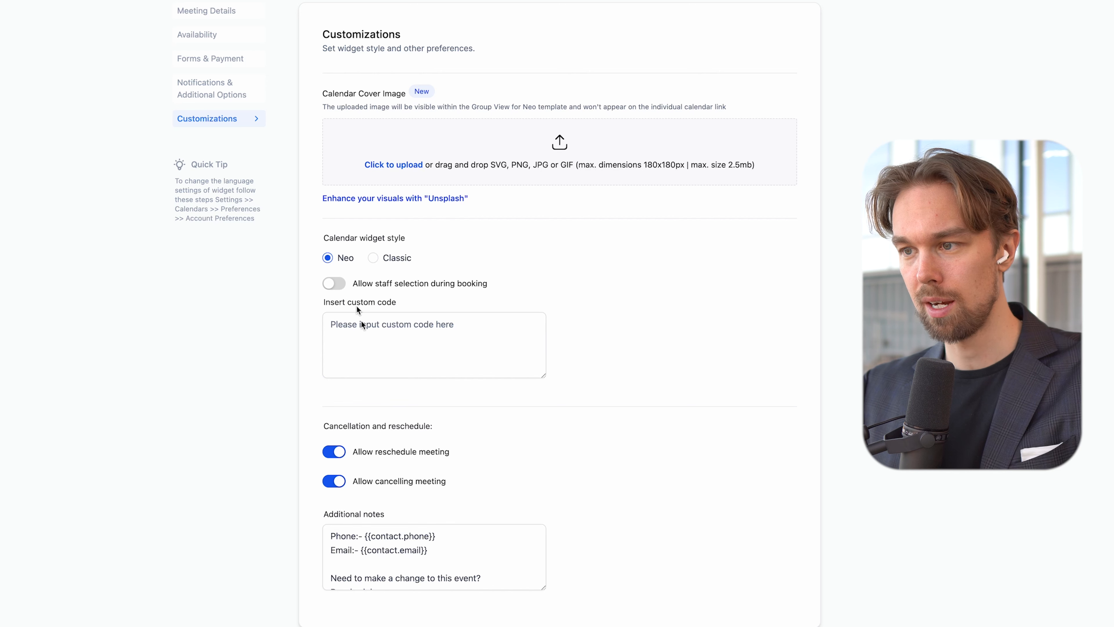
# Step: Switch off Allow reschedule meeting and Allow cancelling meeting, then edit the additional notes
pyautogui.click(426, 433)
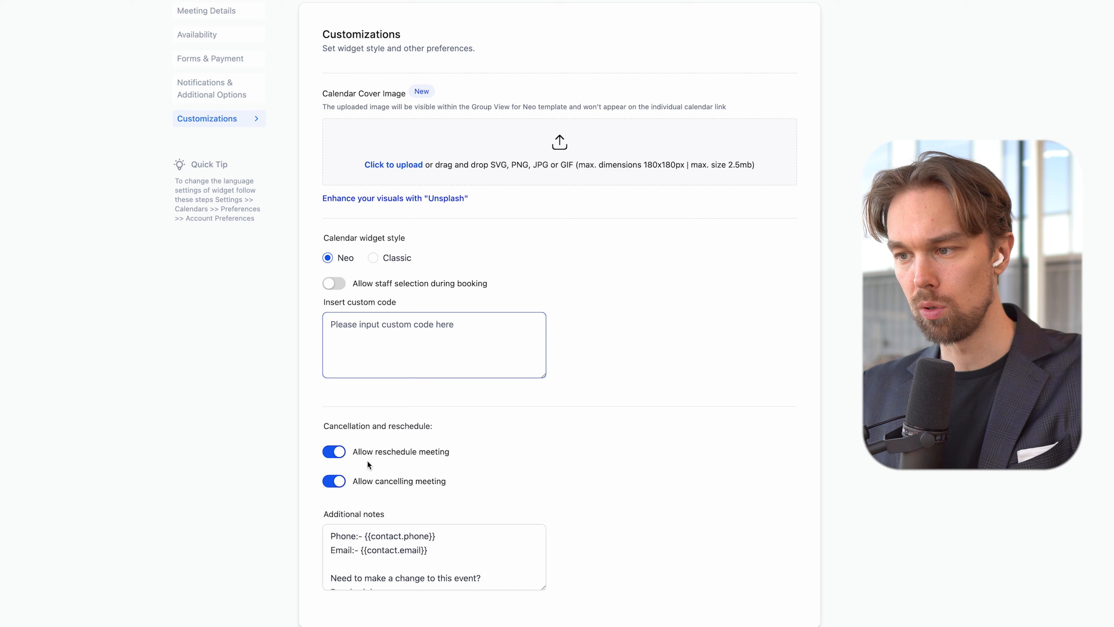
pyautogui.click(336, 455)
pyautogui.click(335, 480)
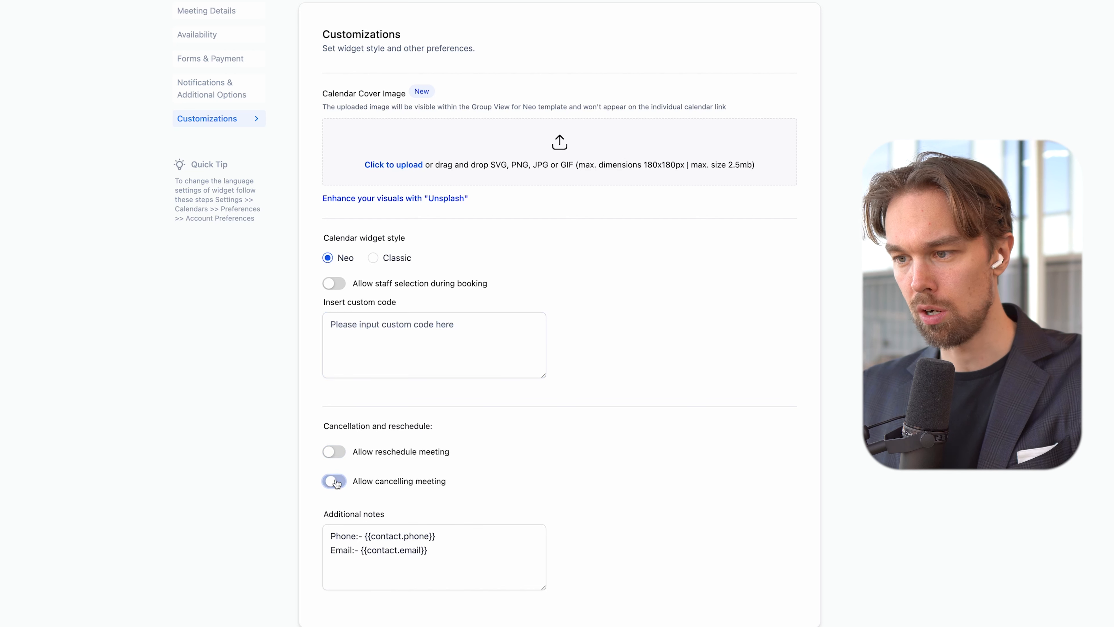
pyautogui.click(432, 525)
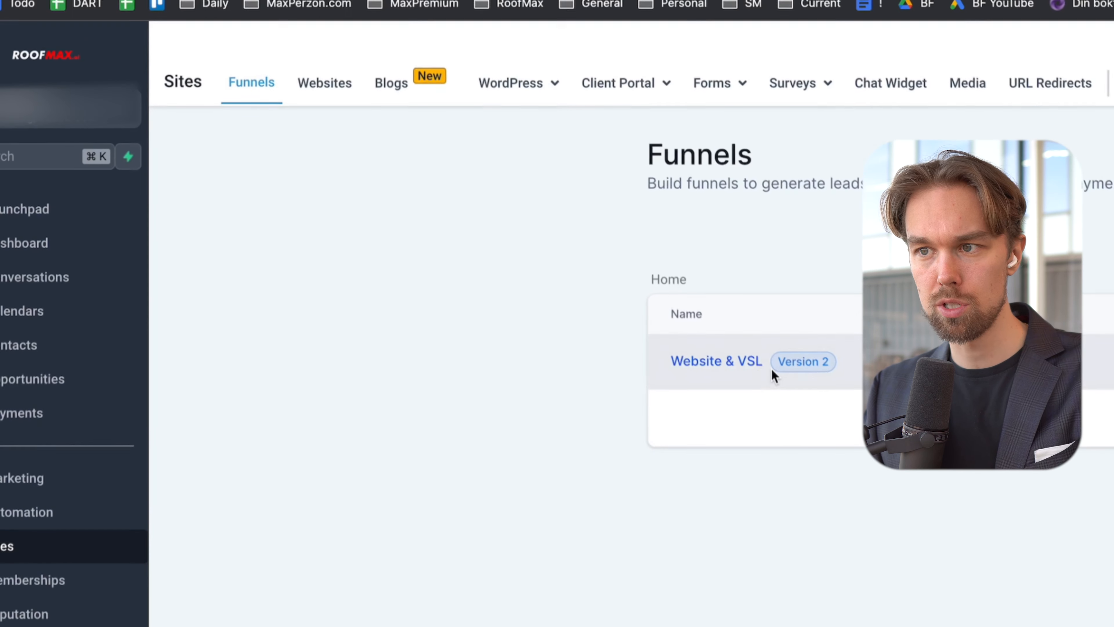
# Step: Clone the Confirmation step within the Website & VSL funnel
pyautogui.click(741, 371)
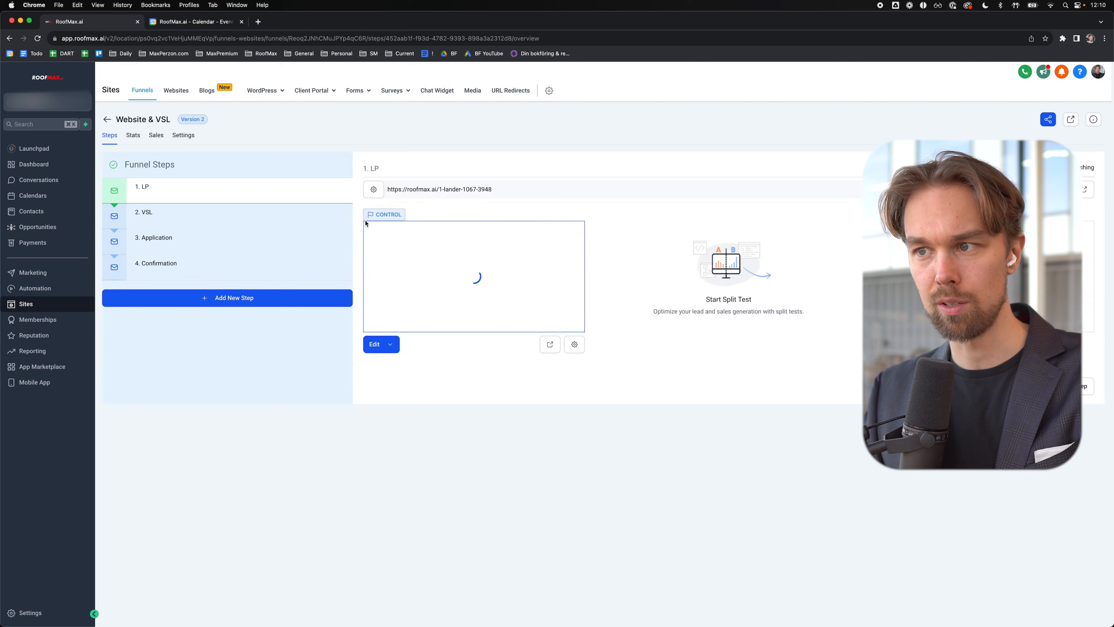
pyautogui.click(211, 271)
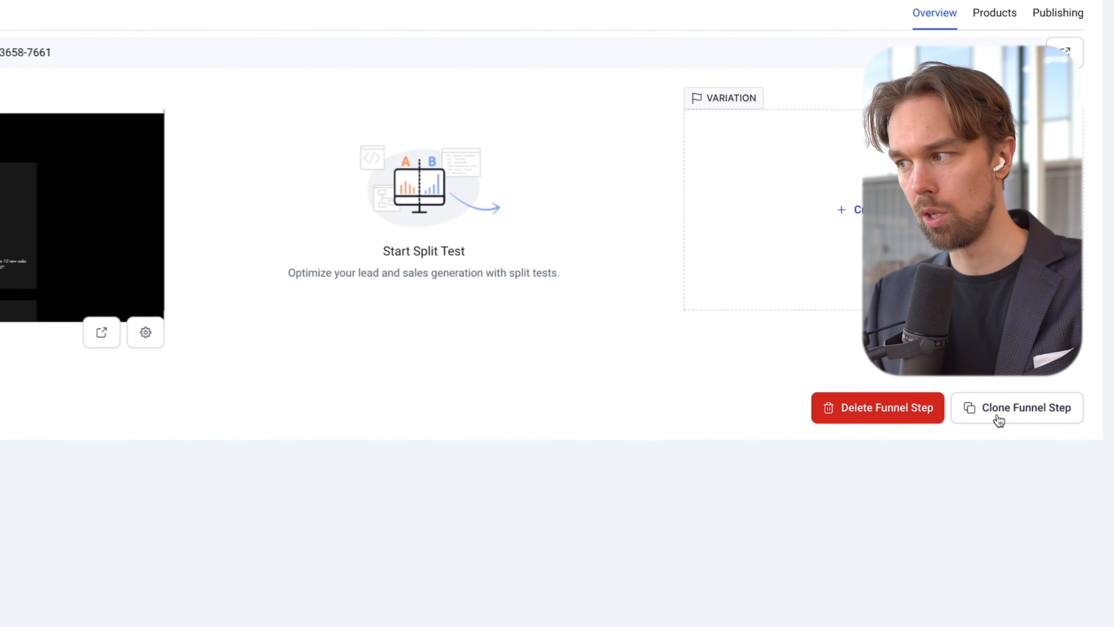
pyautogui.click(1015, 406)
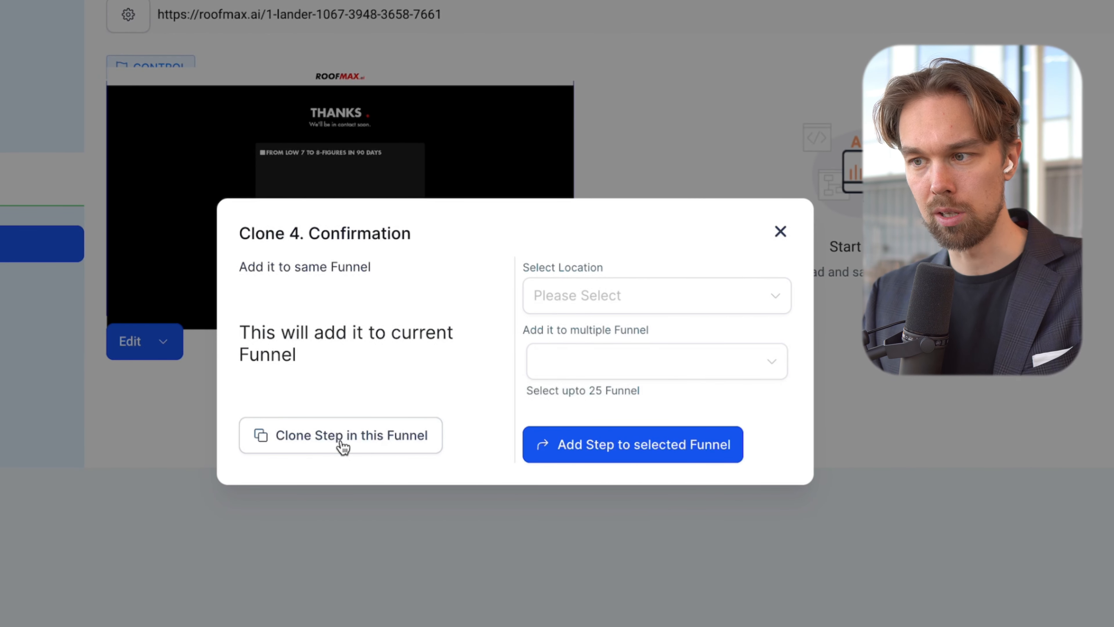
pyautogui.click(344, 447)
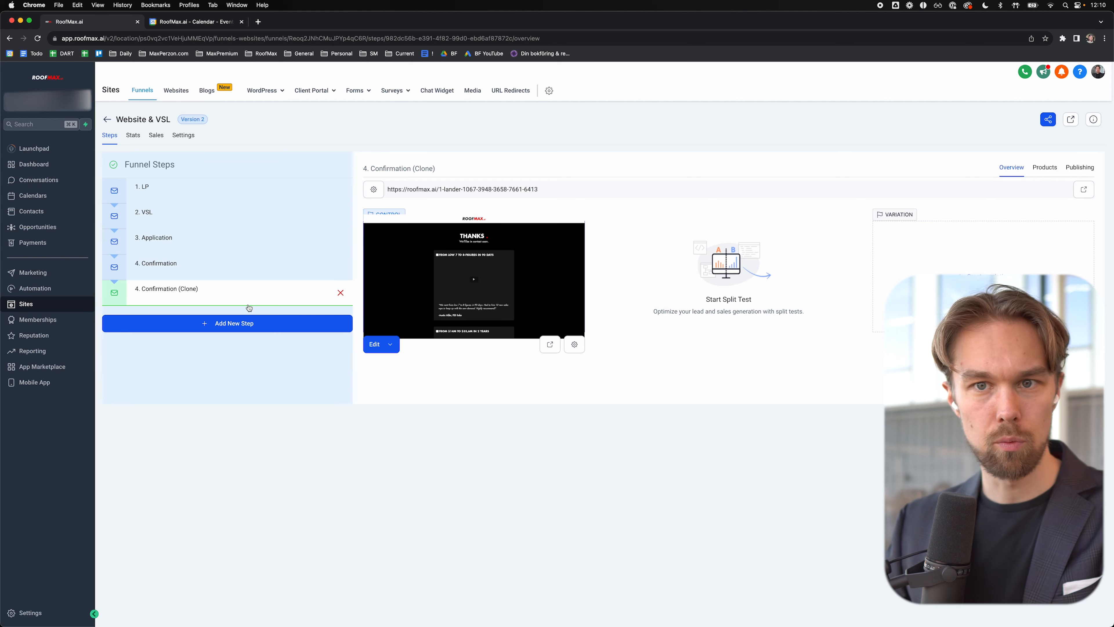
# Step: Rename the cloned step to '5. Calendar', update it, and review its page path settings
pyautogui.click(1083, 173)
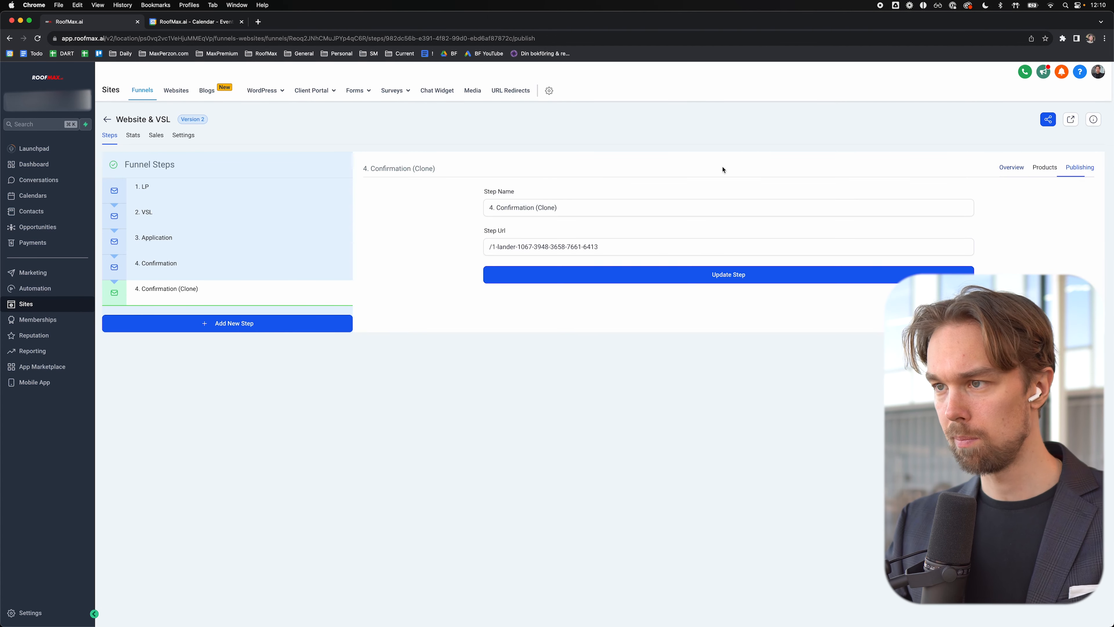
pyautogui.click(497, 208)
pyautogui.press('BackSpace')
pyautogui.write('5')
pyautogui.press('super+Right')
pyautogui.hotkey('alt', 'shift', 'Left')
pyautogui.hotkey('shift', 'Left')
pyautogui.hotkey('alt', 'shift', 'Left')
pyautogui.write('Calenda')
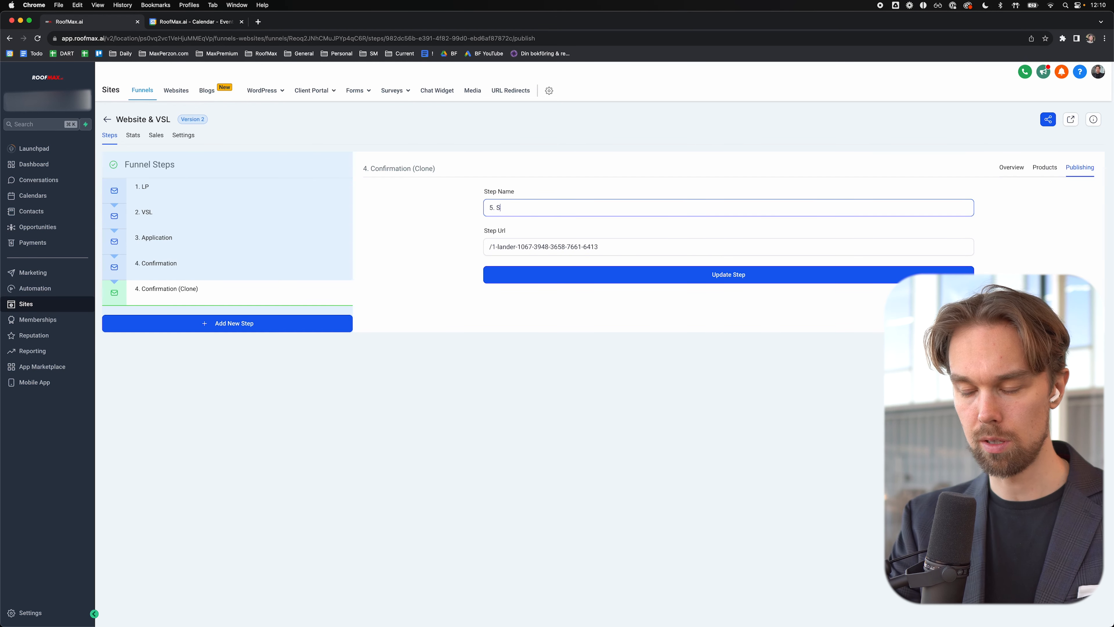
pyautogui.write('r')
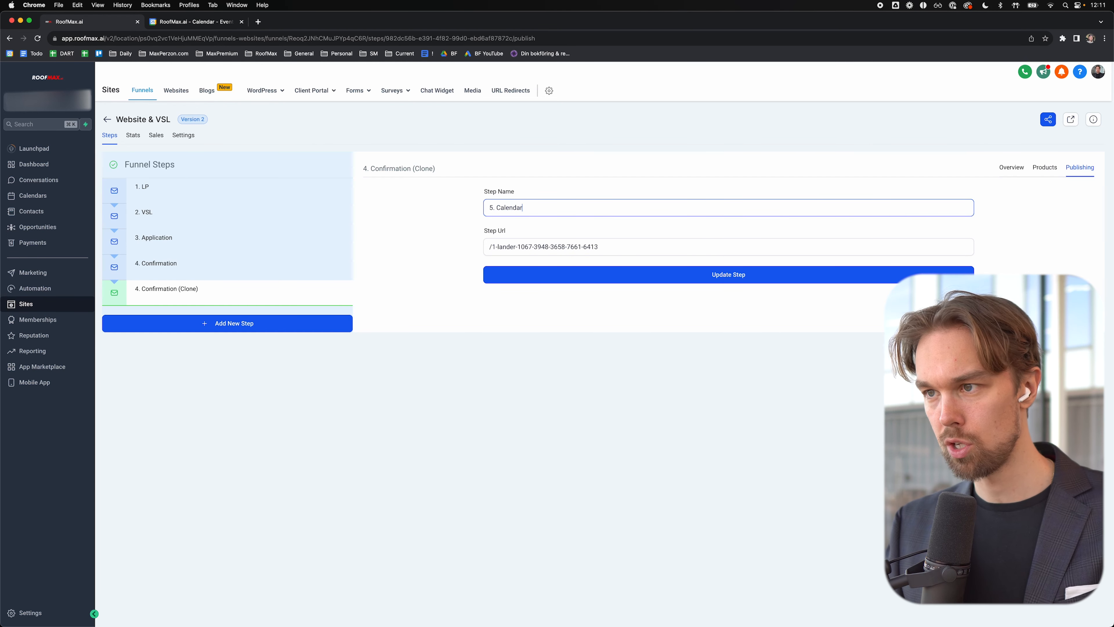
pyautogui.click(668, 274)
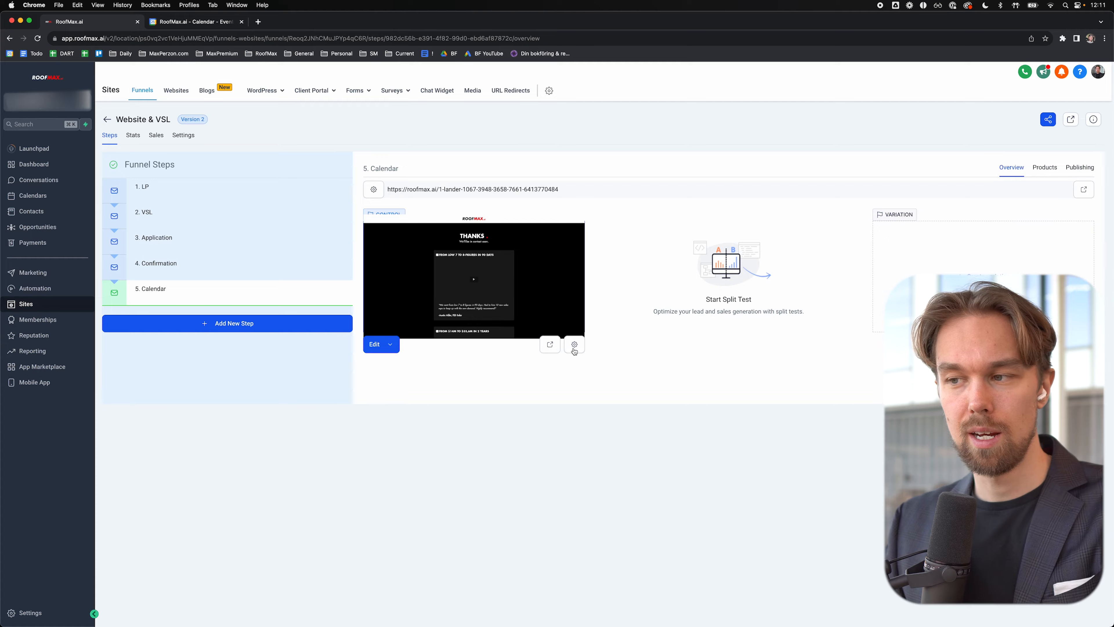
pyautogui.click(574, 348)
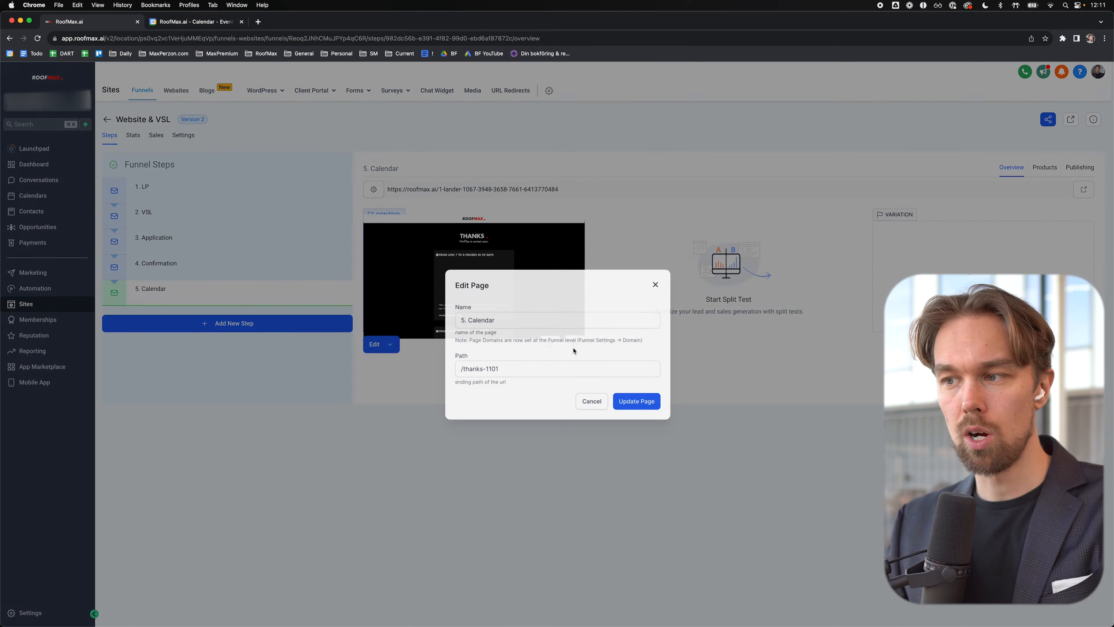
pyautogui.moveTo(449, 370); pyautogui.dragTo(497, 373)
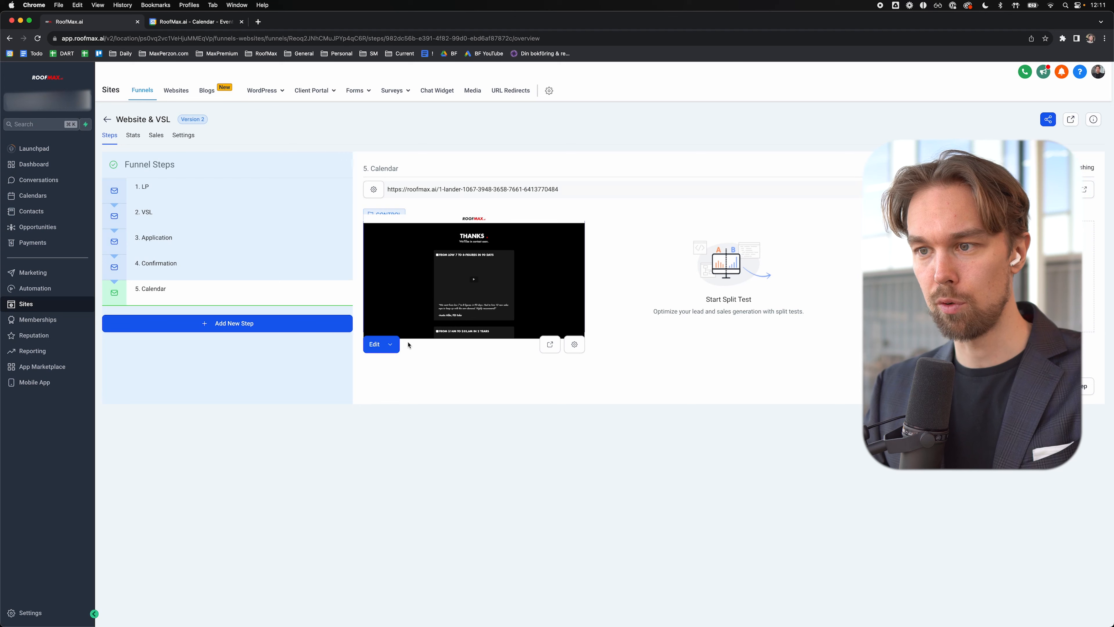
# Step: Delete the three testimonial rows and the THANKS heading from the 5. Calendar page
pyautogui.click(390, 344)
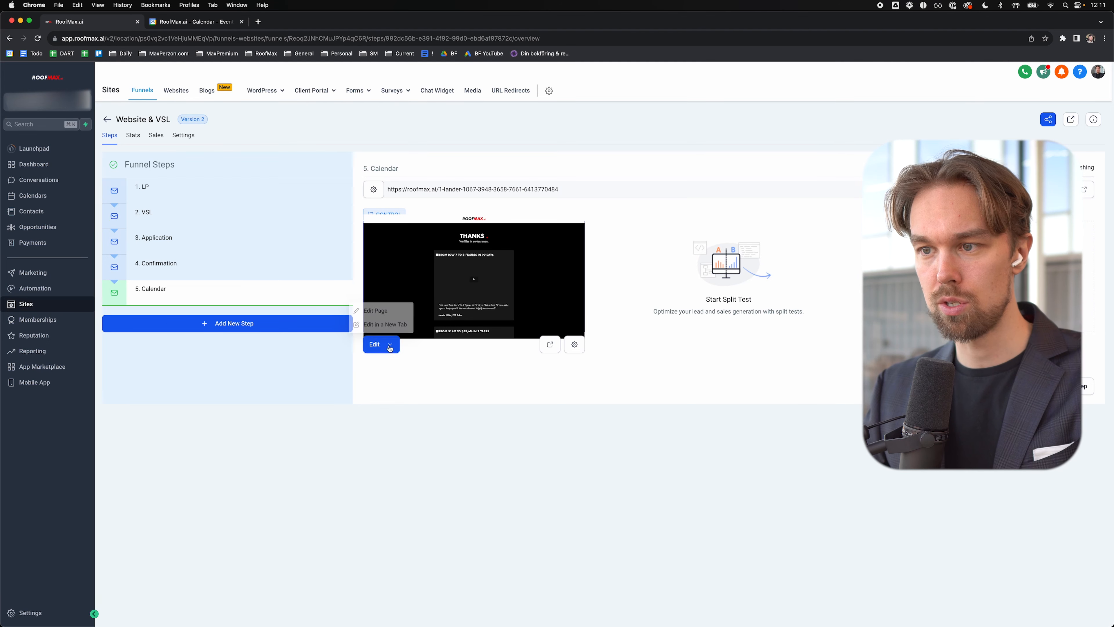
pyautogui.click(381, 315)
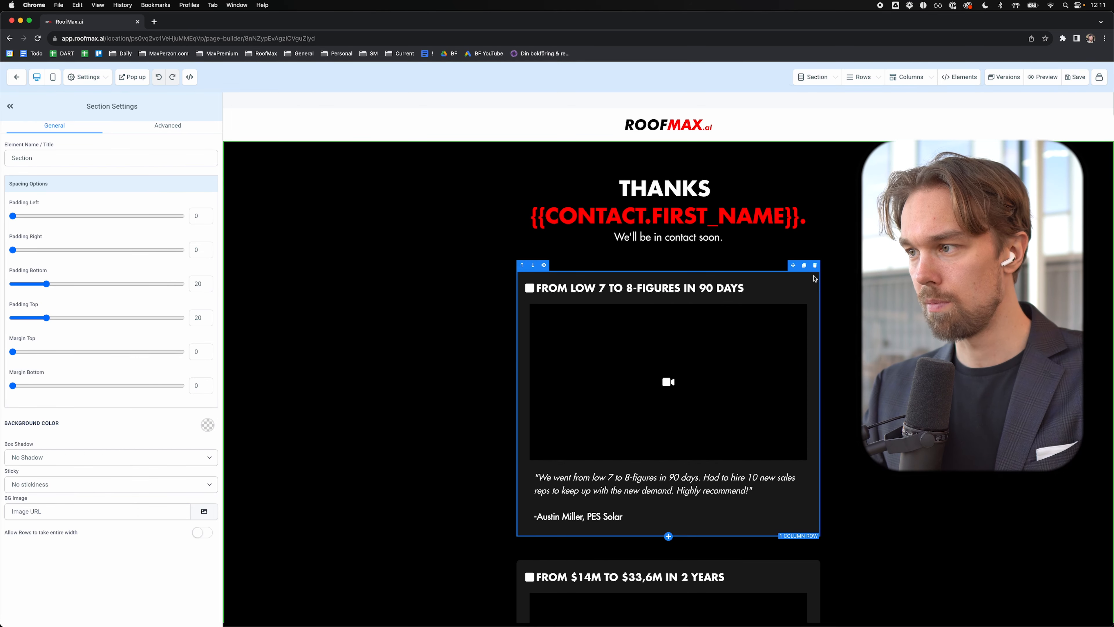
pyautogui.click(815, 266)
pyautogui.click(815, 266)
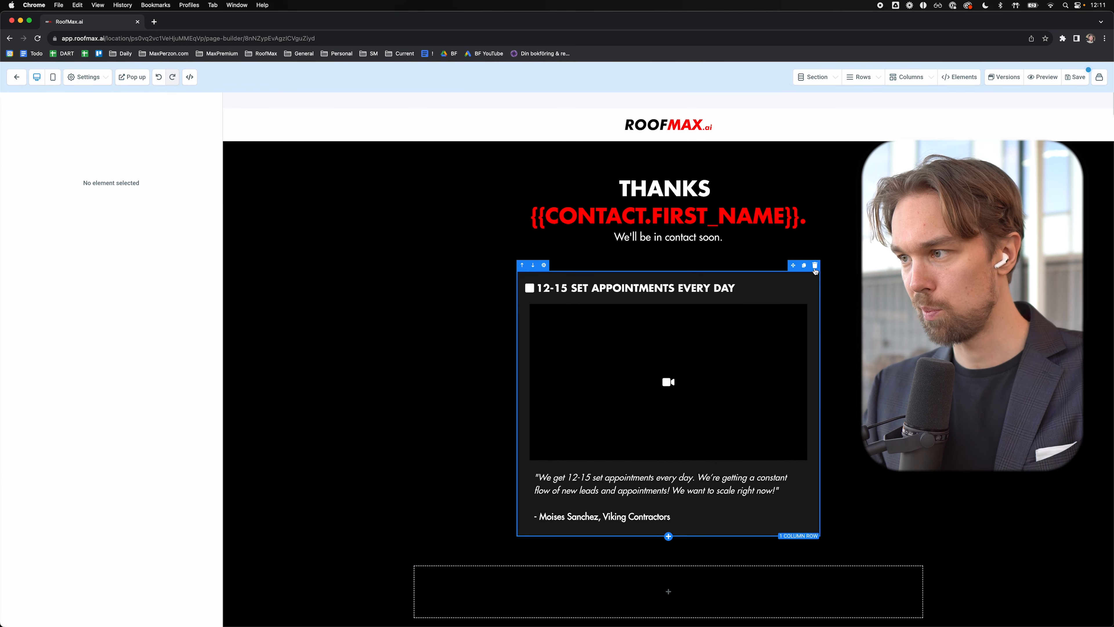
pyautogui.click(815, 267)
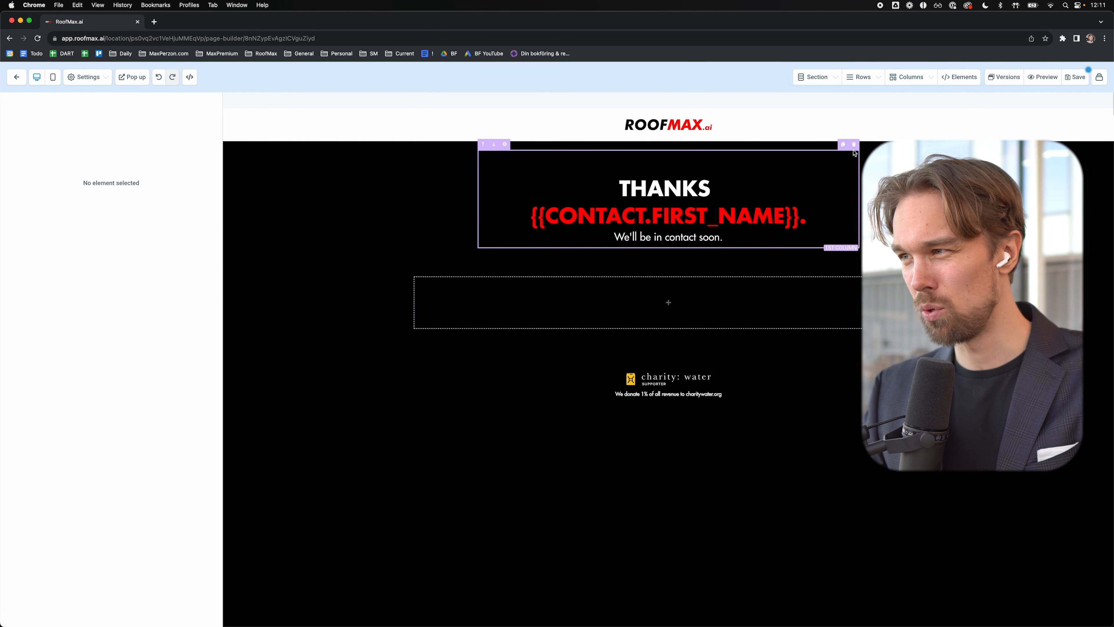
pyautogui.click(854, 146)
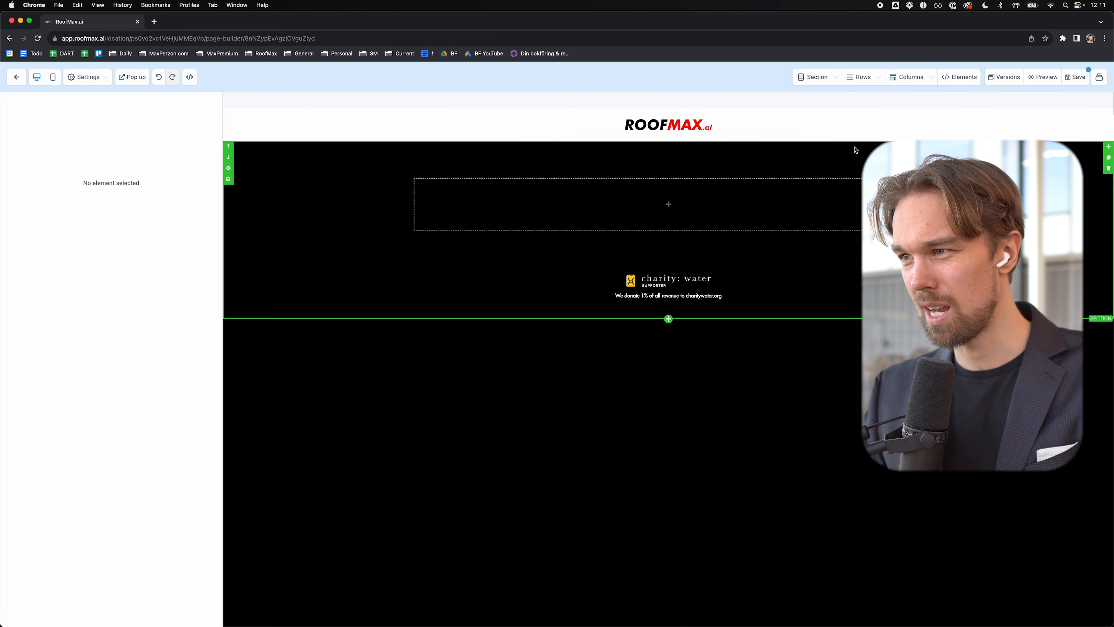
# Step: Set the empty row's top margin and padding and the section's top padding to zero
pyautogui.click(679, 179)
pyautogui.moveTo(97, 352); pyautogui.dragTo(13, 352)
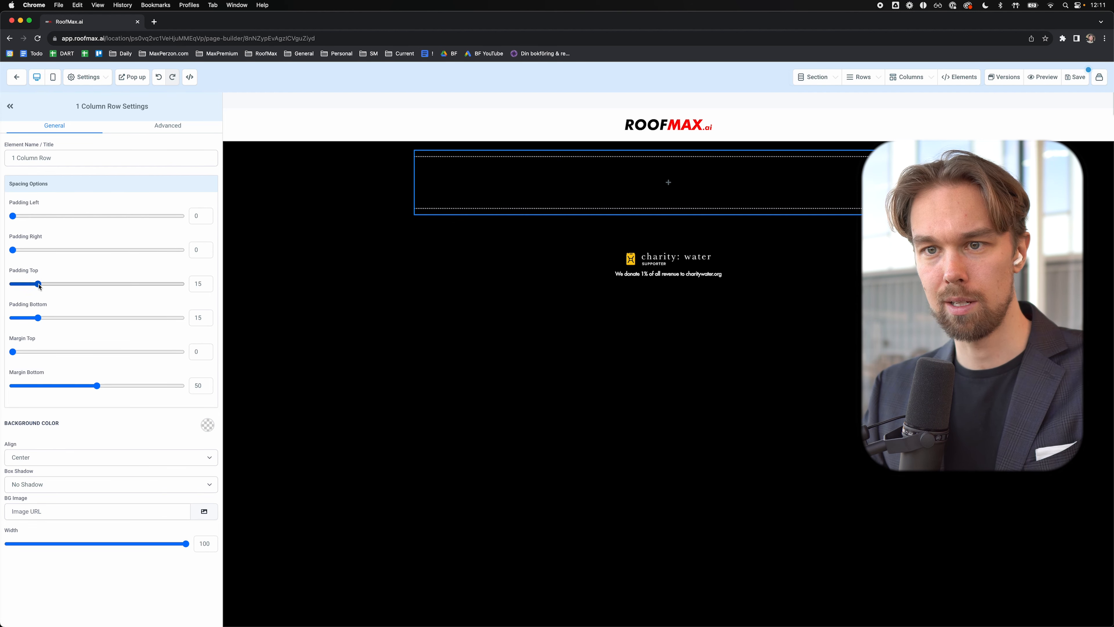
pyautogui.moveTo(39, 284); pyautogui.dragTo(13, 283)
pyautogui.click(560, 151)
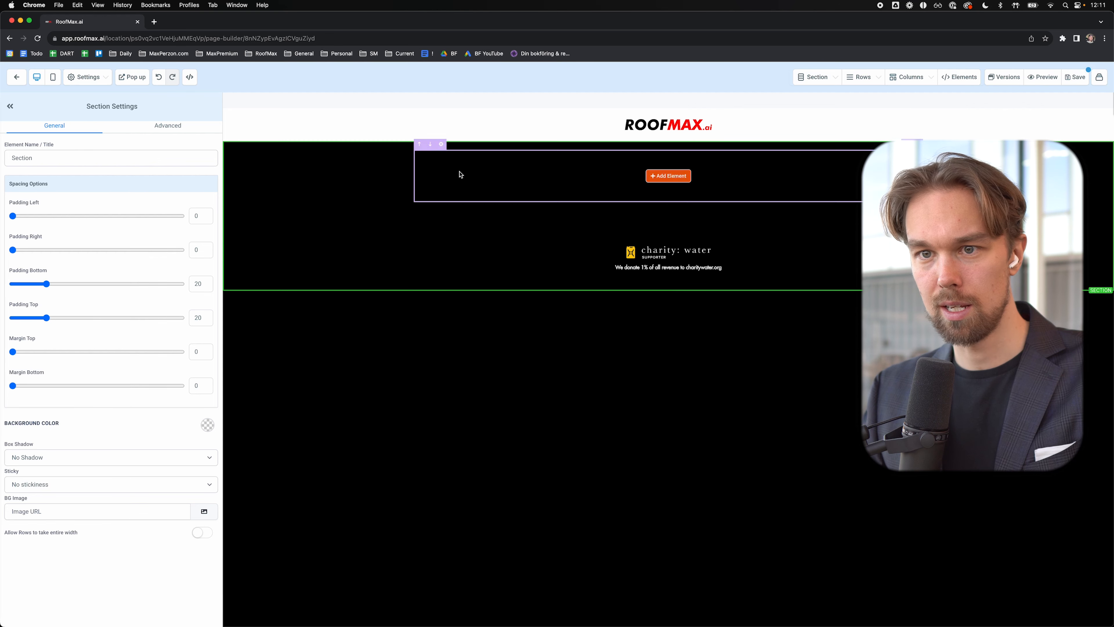
pyautogui.moveTo(46, 317); pyautogui.dragTo(13, 317)
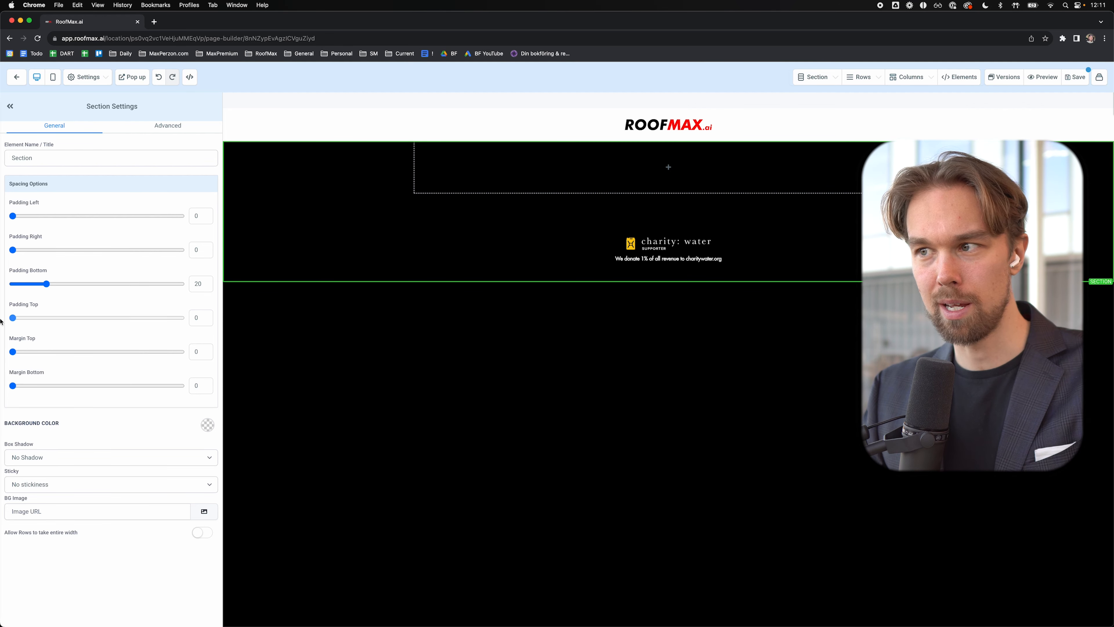
pyautogui.click(668, 168)
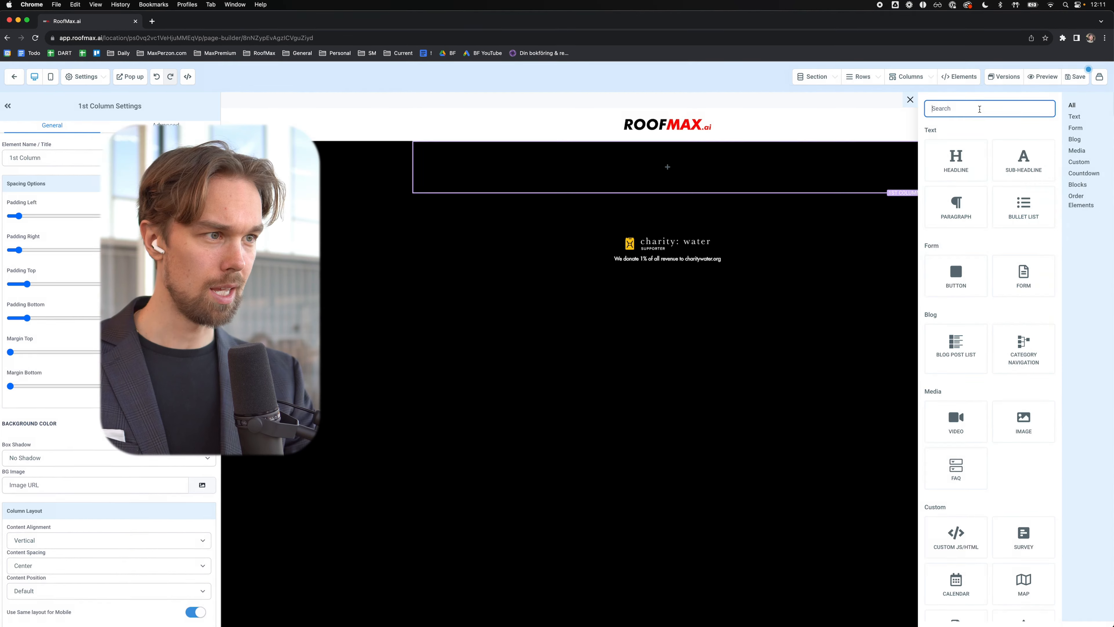
# Step: Add a Calendar element embedding the RoofMax.ai calendar, save the page and preview it
pyautogui.write('cal')
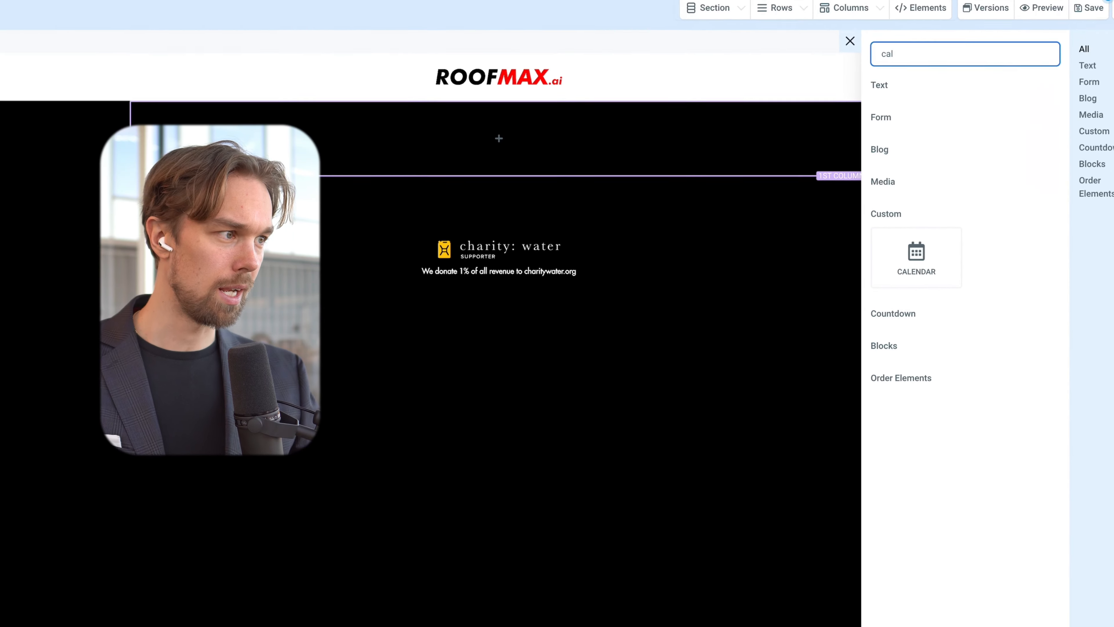
pyautogui.click(916, 257)
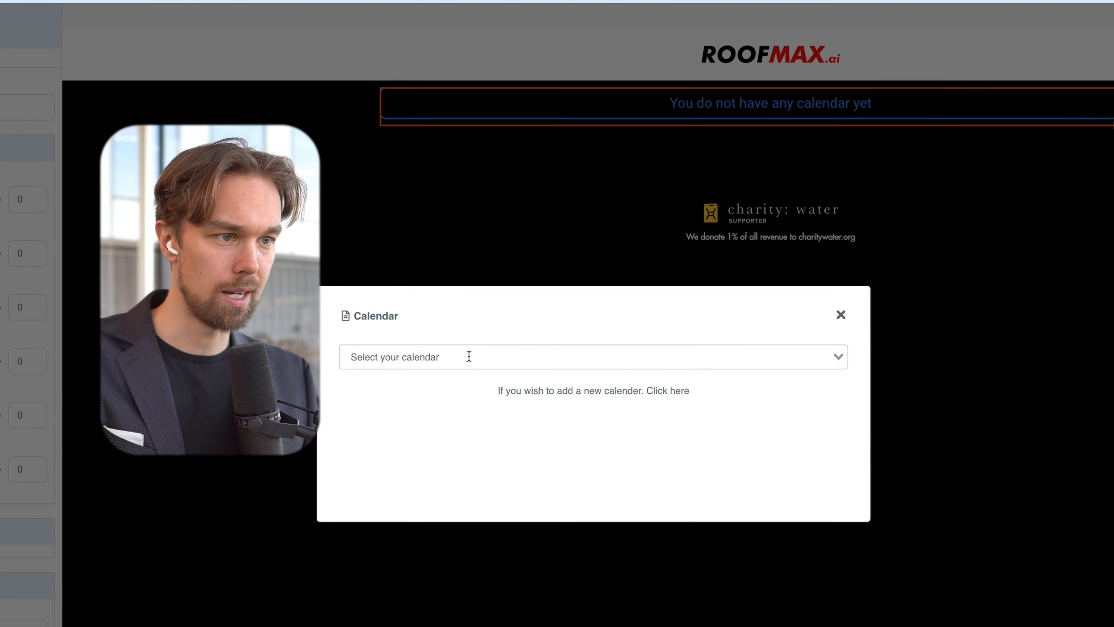
pyautogui.click(469, 357)
pyautogui.click(435, 382)
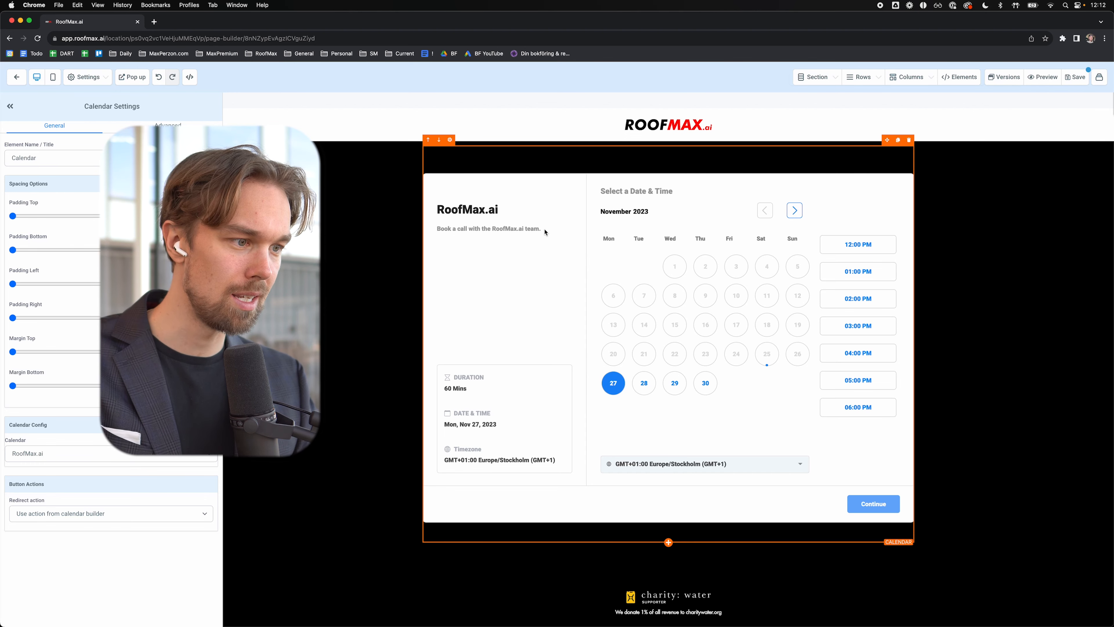
pyautogui.click(1075, 77)
pyautogui.click(1039, 77)
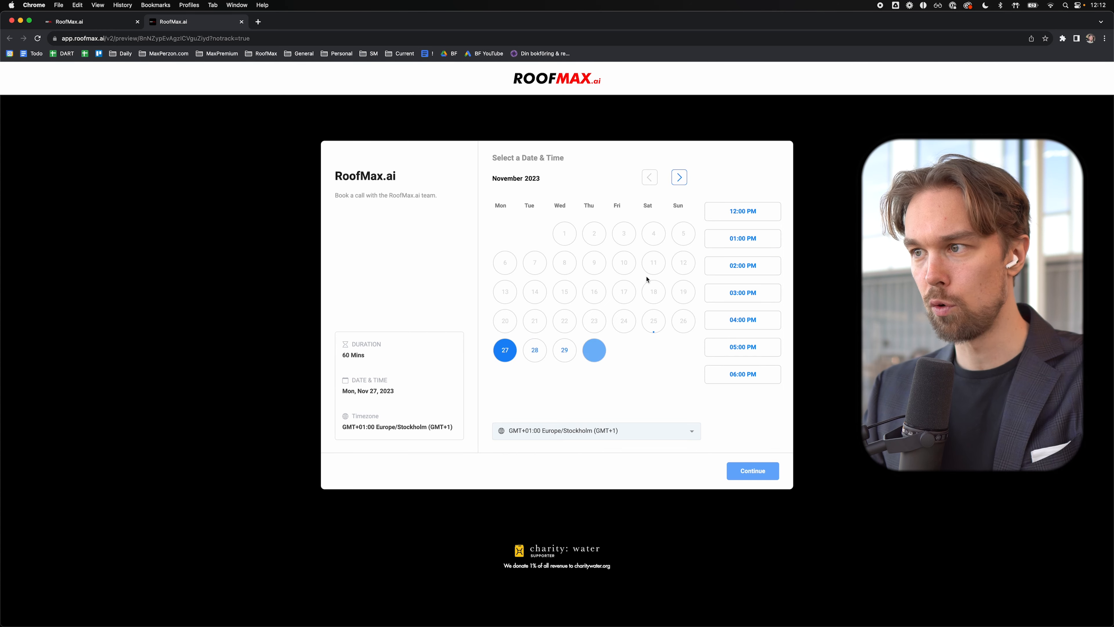
# Step: Choose Tuesday, December 5, 2023 at 01:00 PM in the booking preview
pyautogui.click(679, 178)
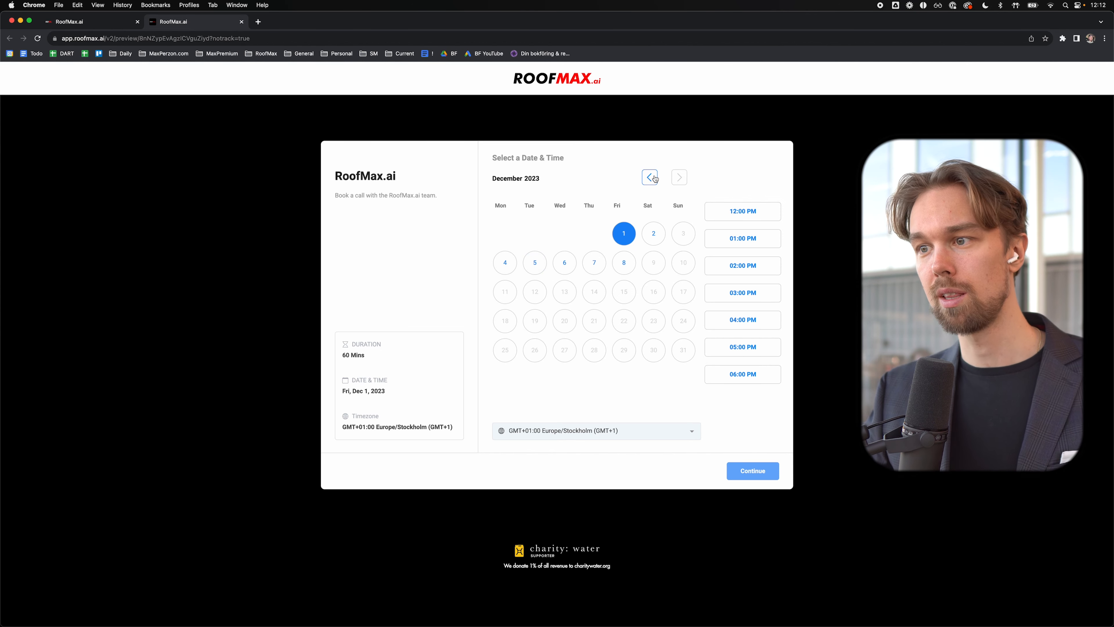
pyautogui.click(511, 268)
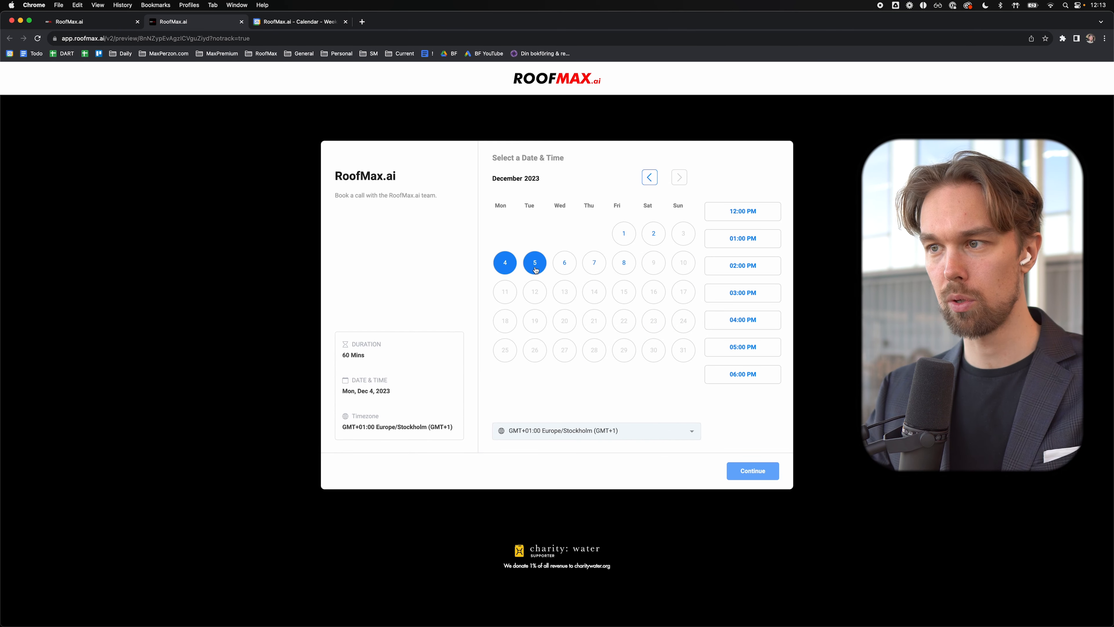
pyautogui.click(535, 269)
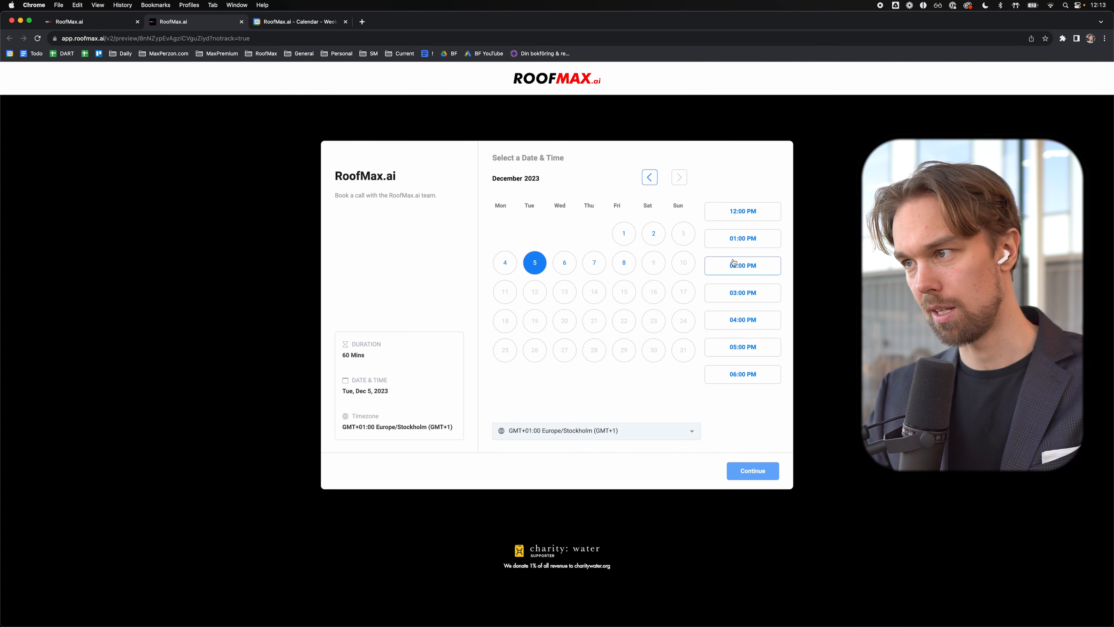
pyautogui.click(739, 245)
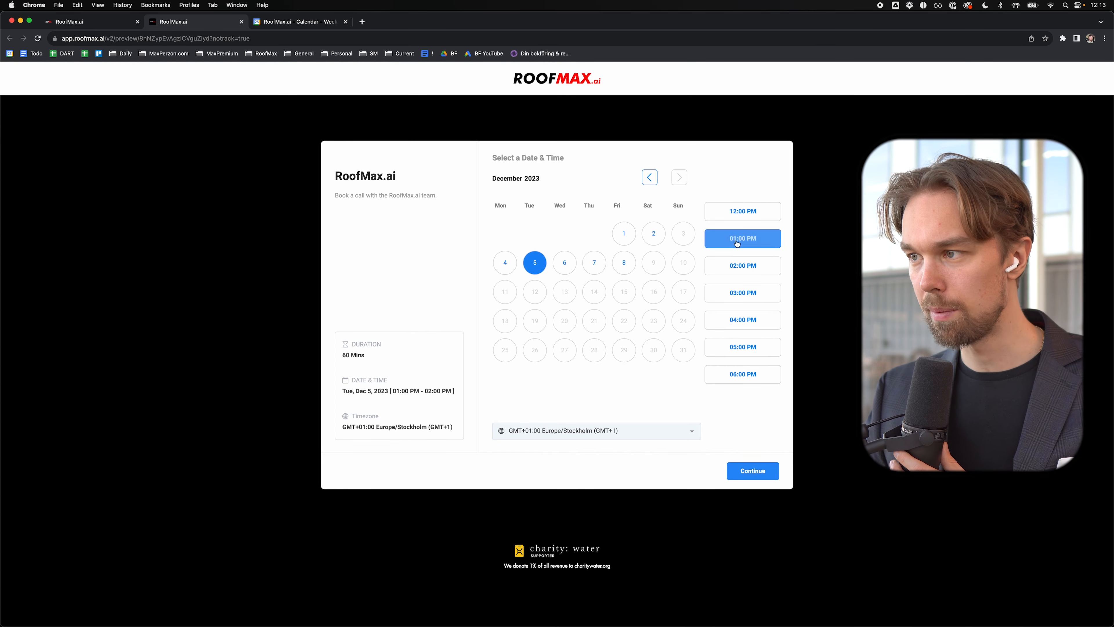
pyautogui.click(754, 473)
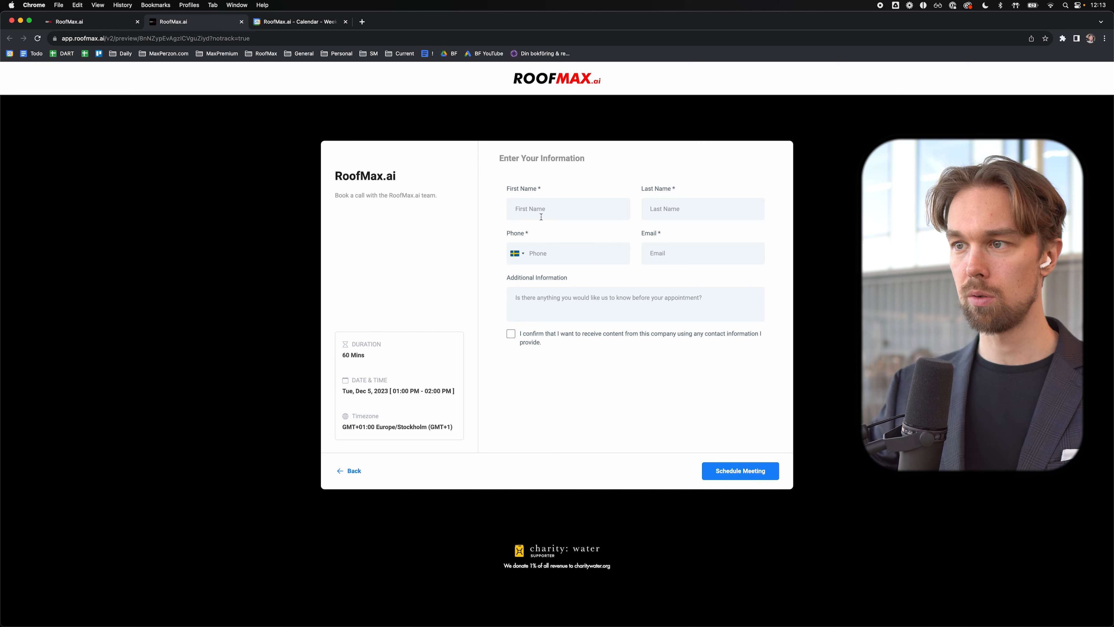
# Step: Fill in the test contact's name and phone number, tick consent, and schedule the meeting
pyautogui.click(546, 207)
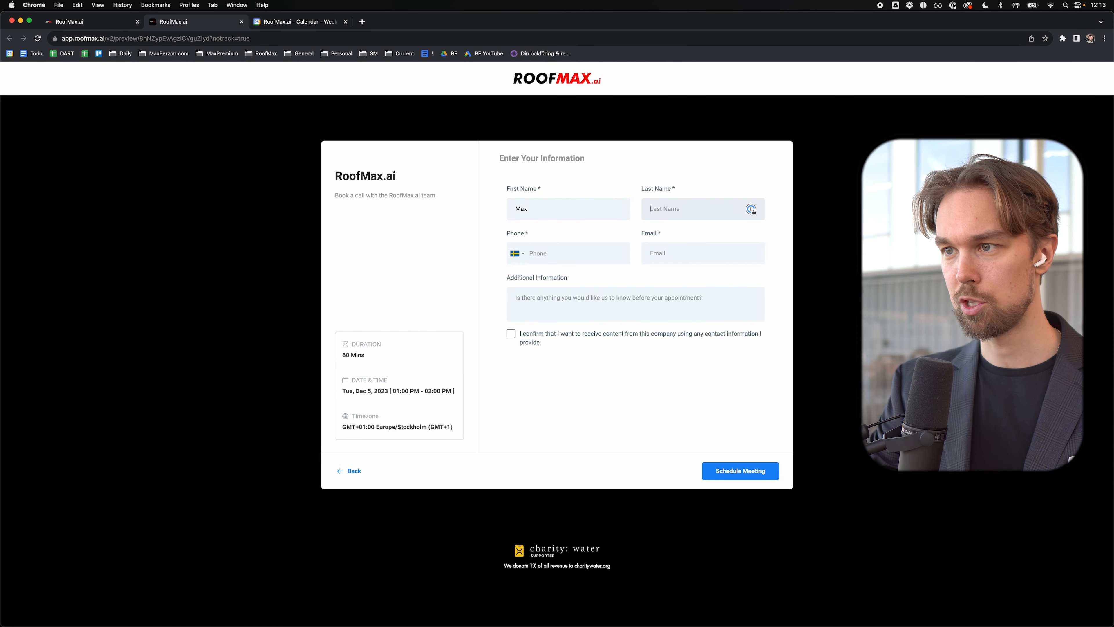
pyautogui.press('Tab')
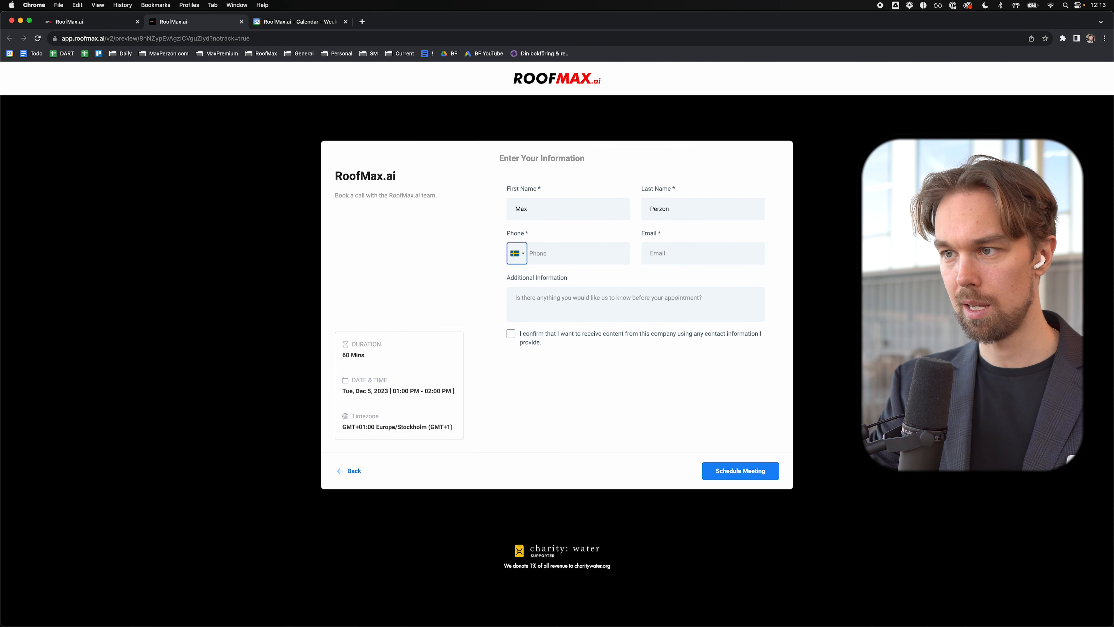
pyautogui.write('070-000 ')
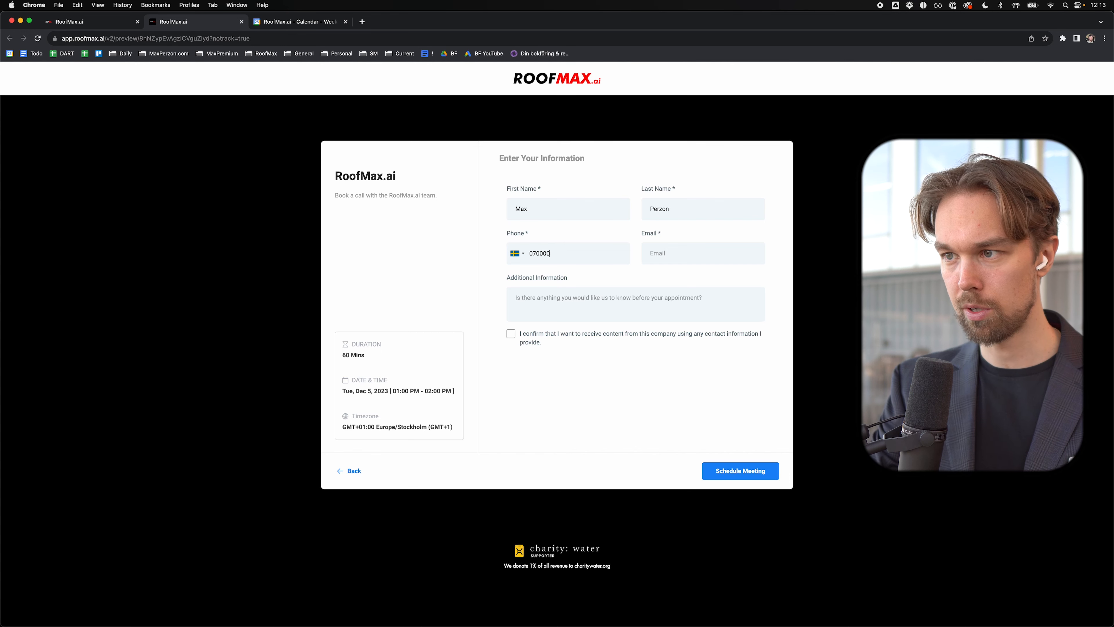
pyautogui.write('00 00')
pyautogui.press('Tab')
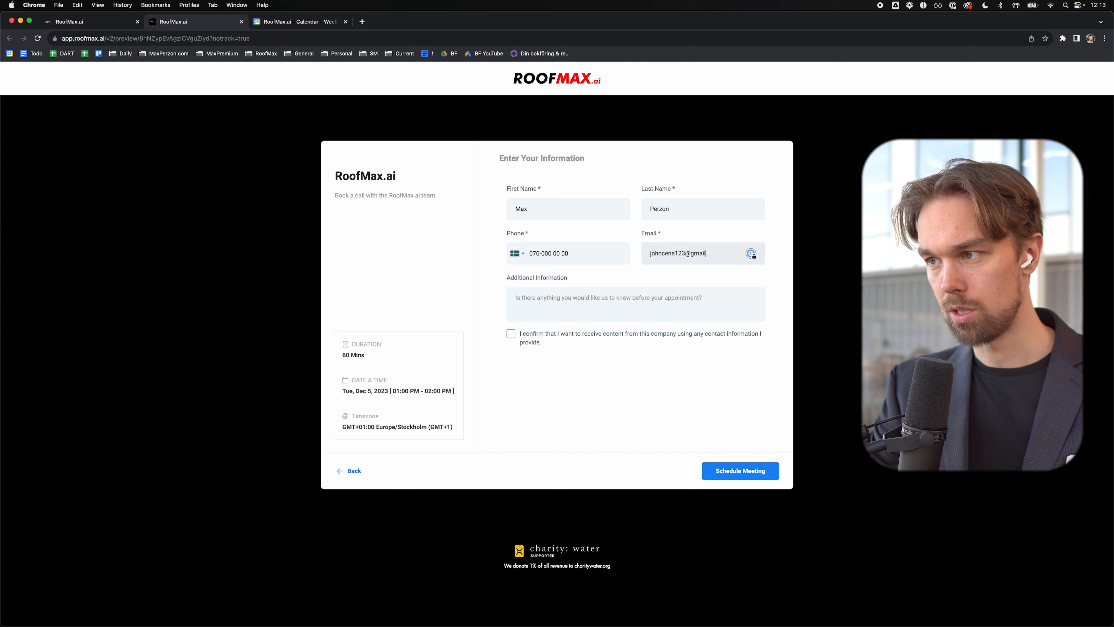
pyautogui.click(593, 310)
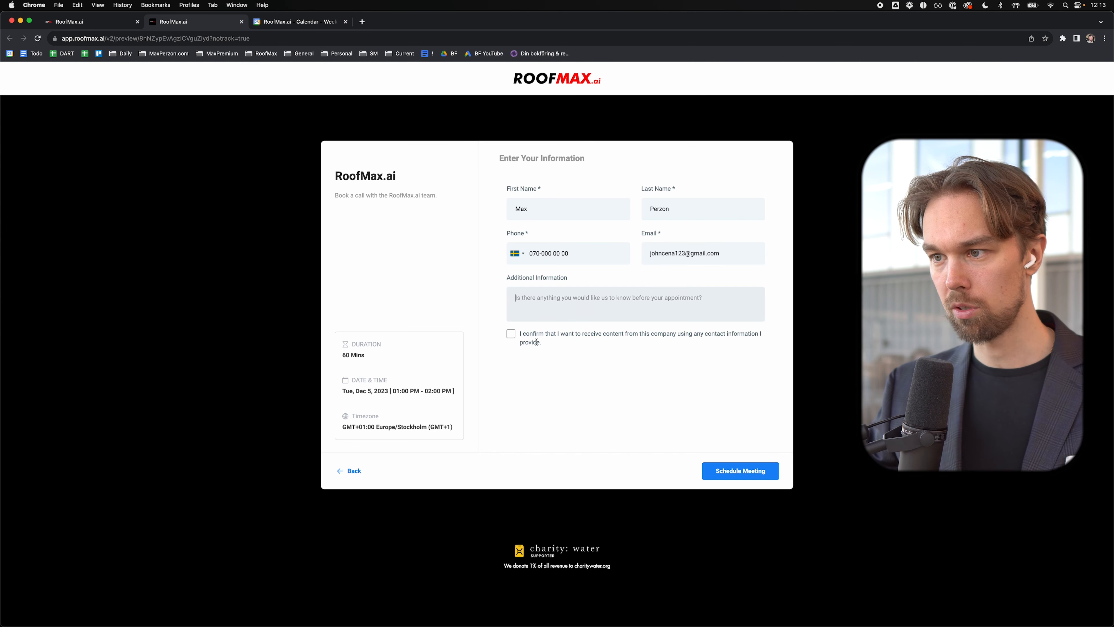
pyautogui.click(724, 474)
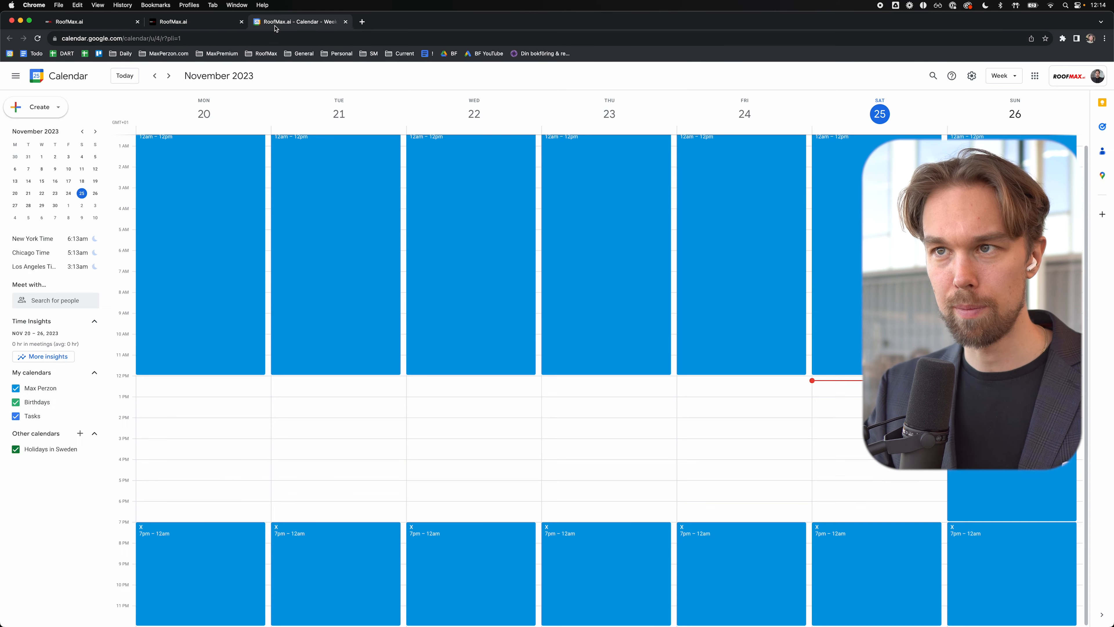
# Step: In Google Calendar, move to the Dec 4–10 week and check the Tuesday 1 PM RoofMax.ai booking's Meet link
pyautogui.click(277, 22)
pyautogui.moveTo(399, 359); pyautogui.dragTo(400, 359)
pyautogui.click(168, 75)
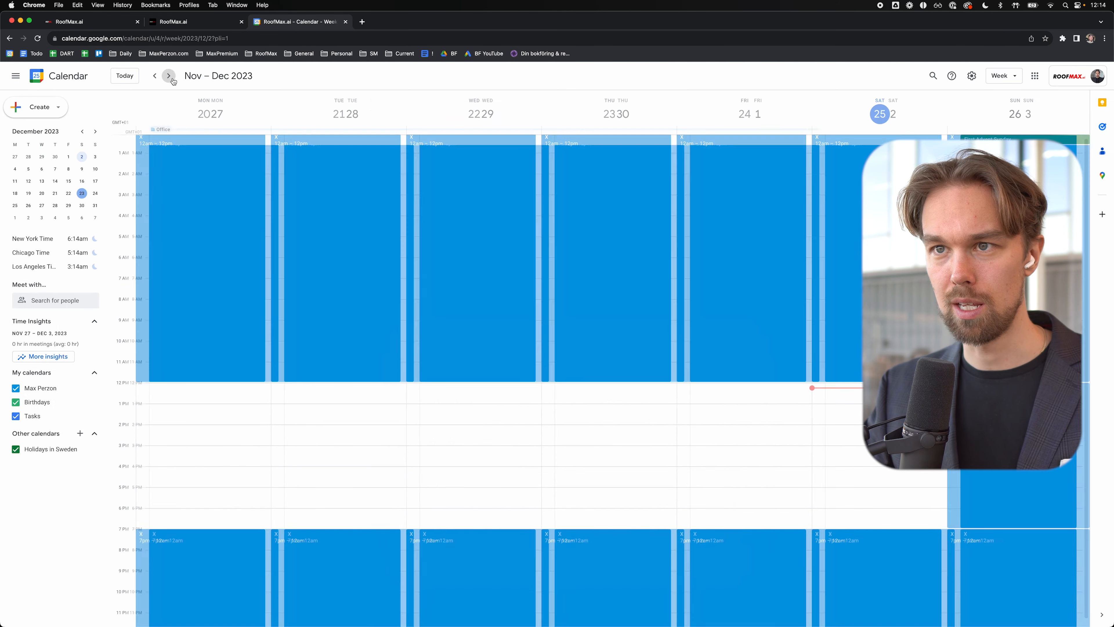
pyautogui.click(169, 76)
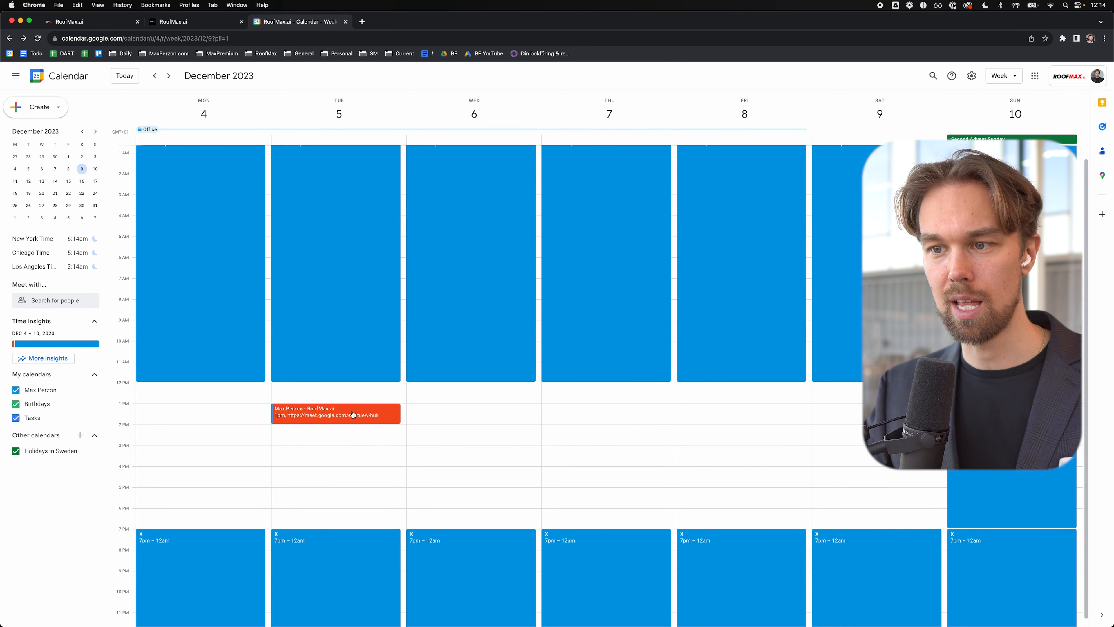
pyautogui.click(352, 415)
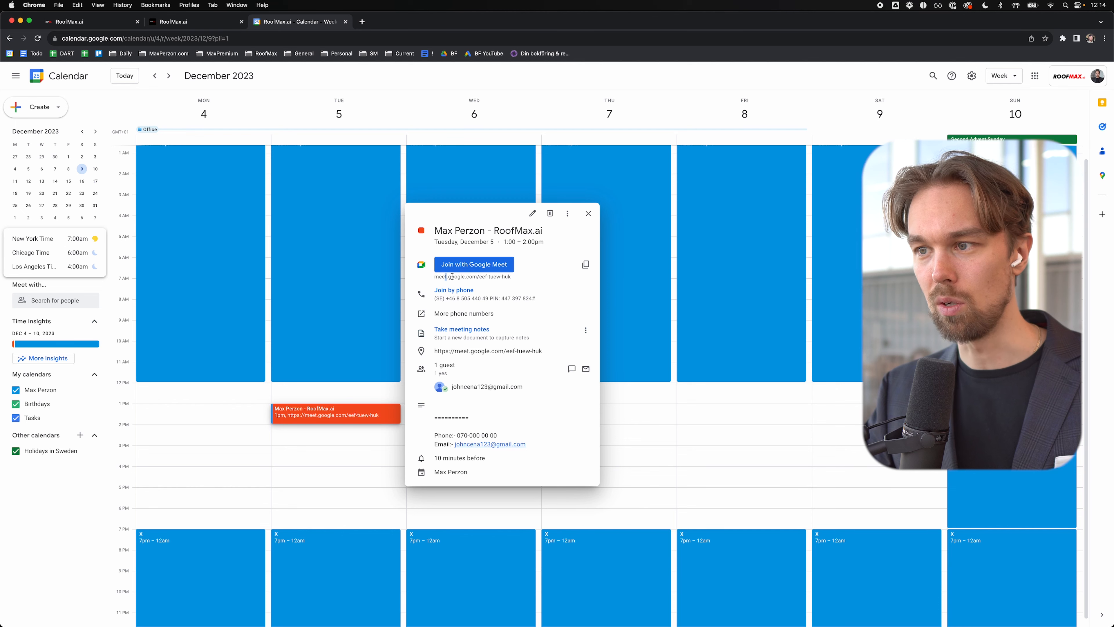
pyautogui.click(314, 389)
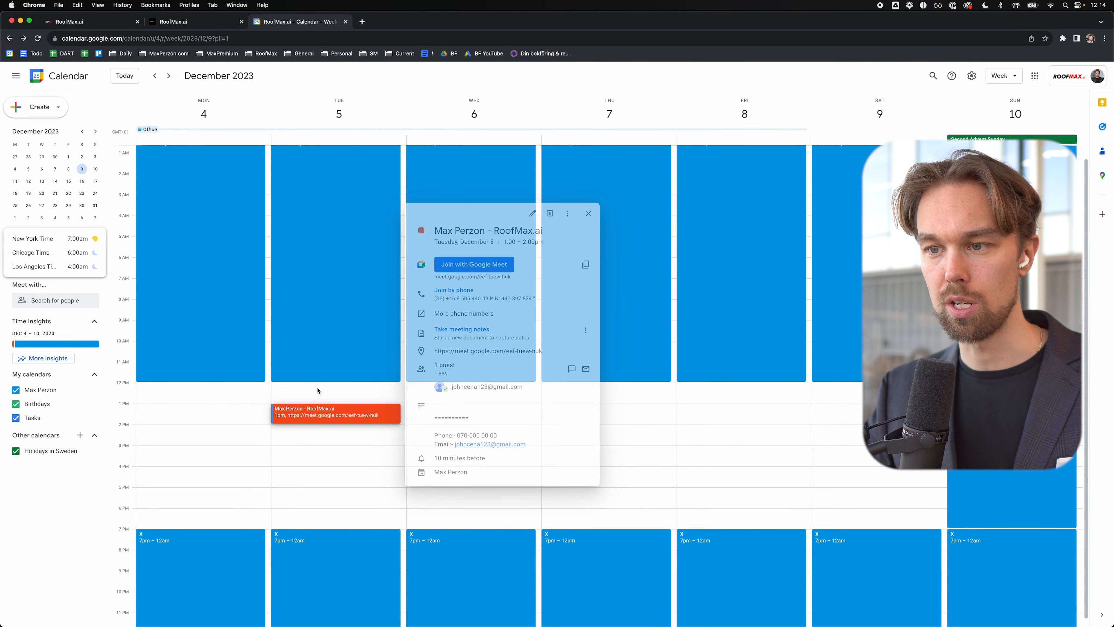
pyautogui.click(291, 477)
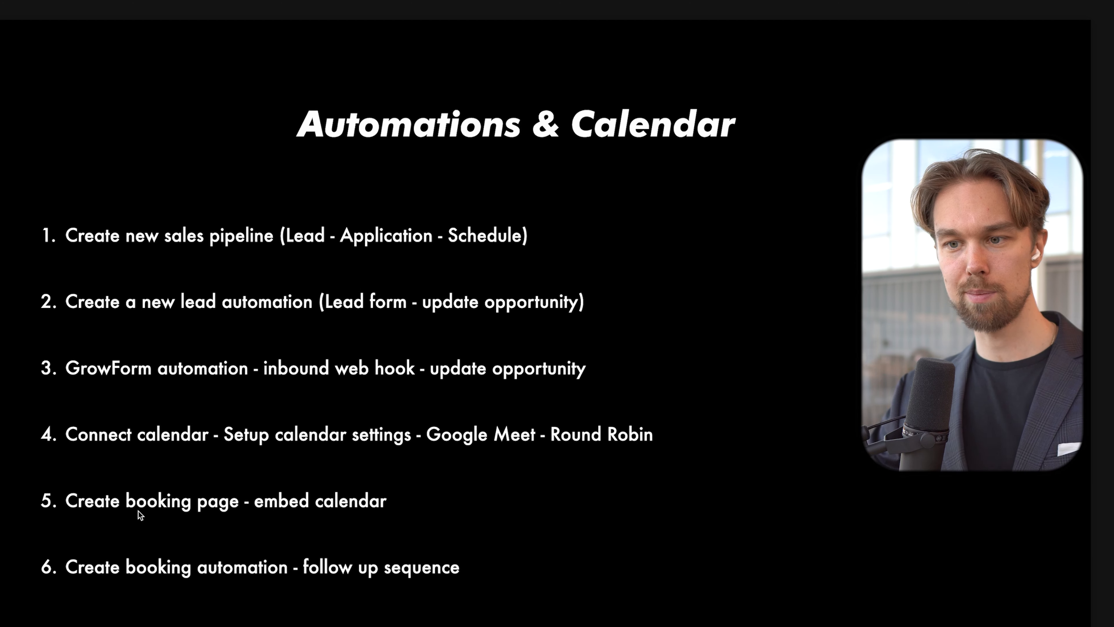
pyautogui.tripleClick(113, 499)
pyautogui.click(124, 501)
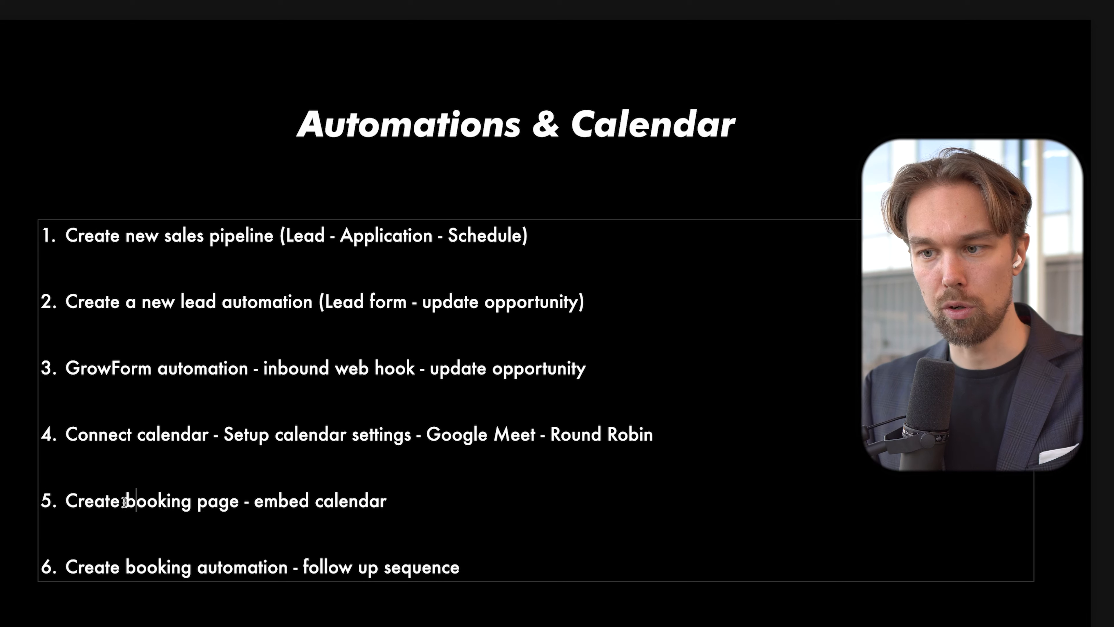
pyautogui.click(313, 503)
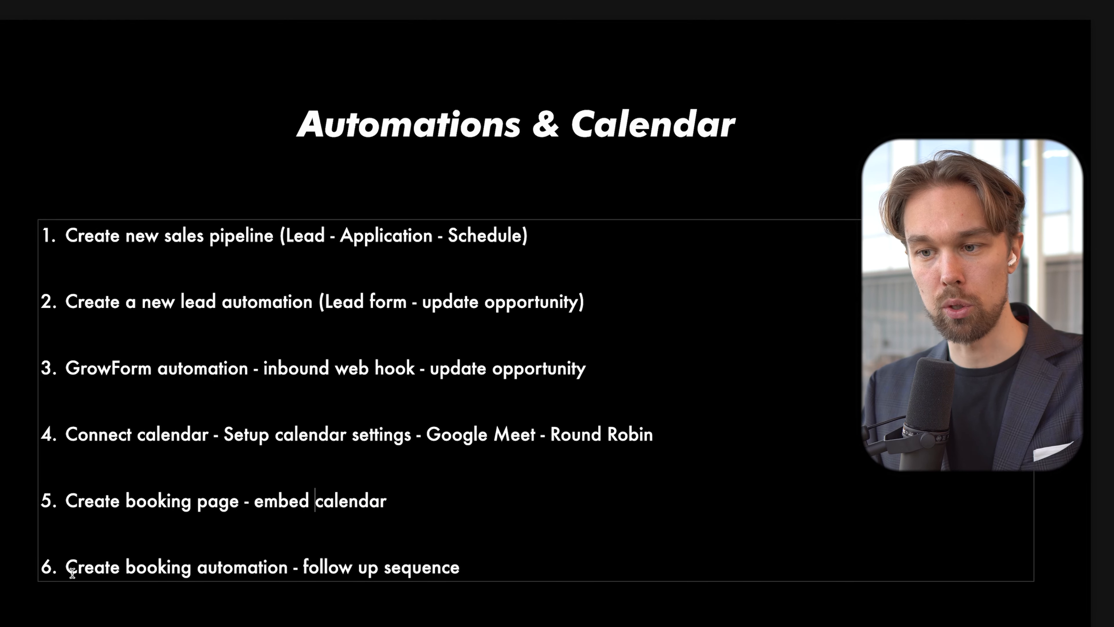
pyautogui.moveTo(72, 572); pyautogui.dragTo(125, 570)
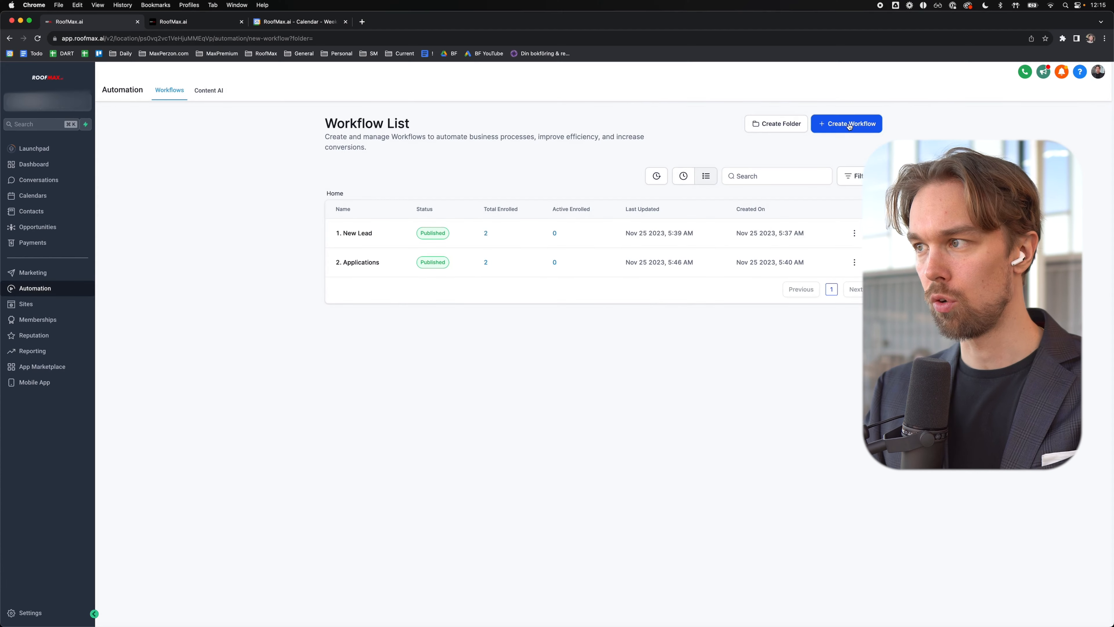
# Step: Start a new workflow and browse the available recipe templates
pyautogui.click(849, 126)
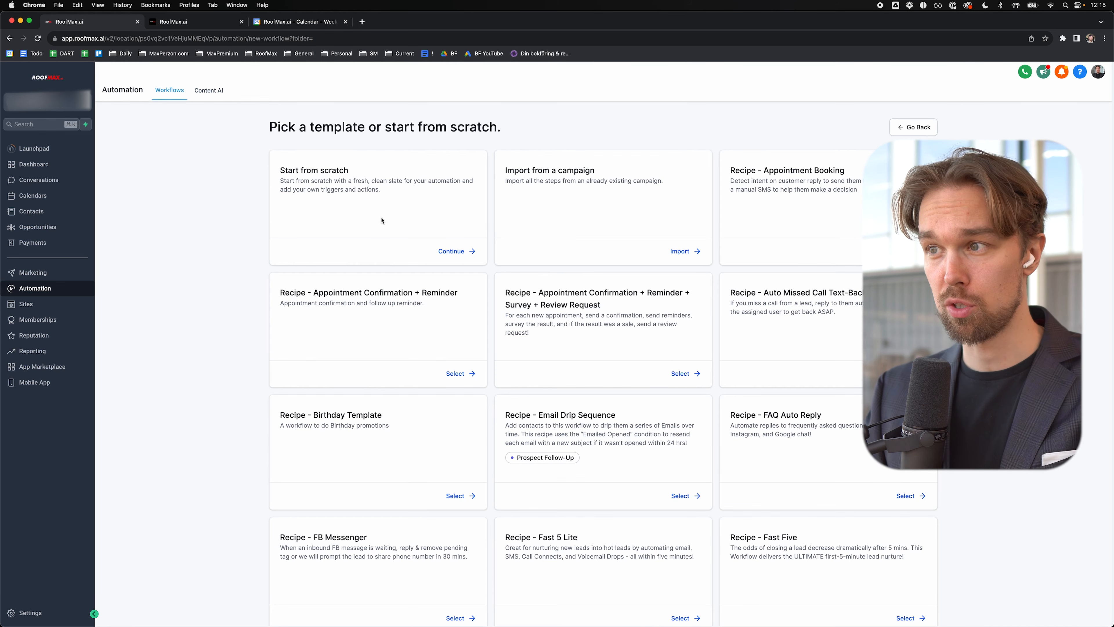
pyautogui.scroll(-3, 382, 220)
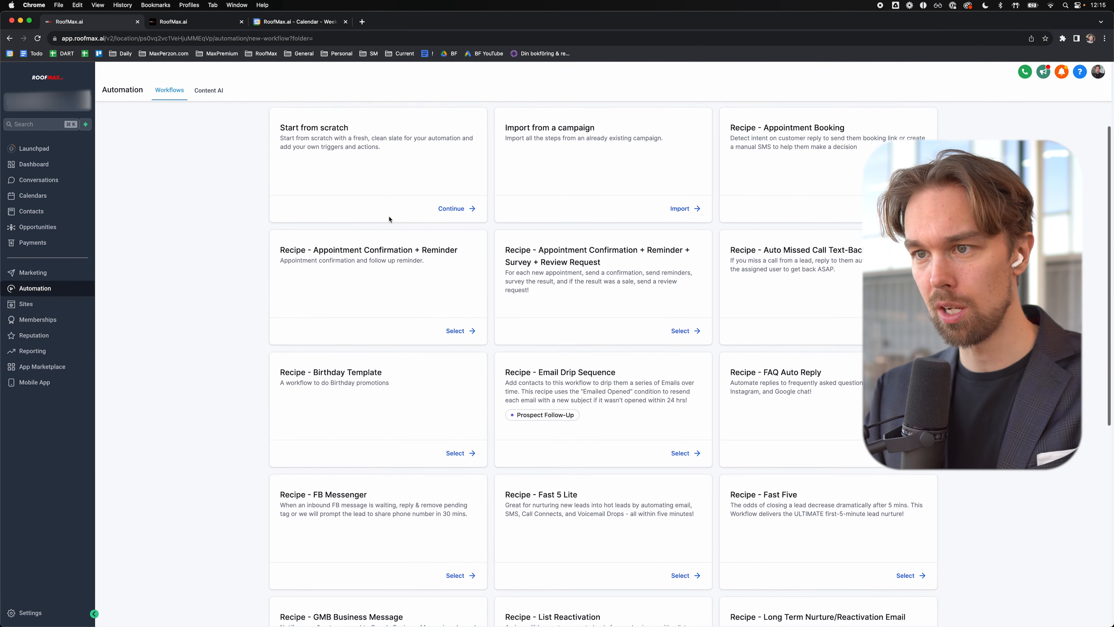
pyautogui.scroll(3, 387, 221)
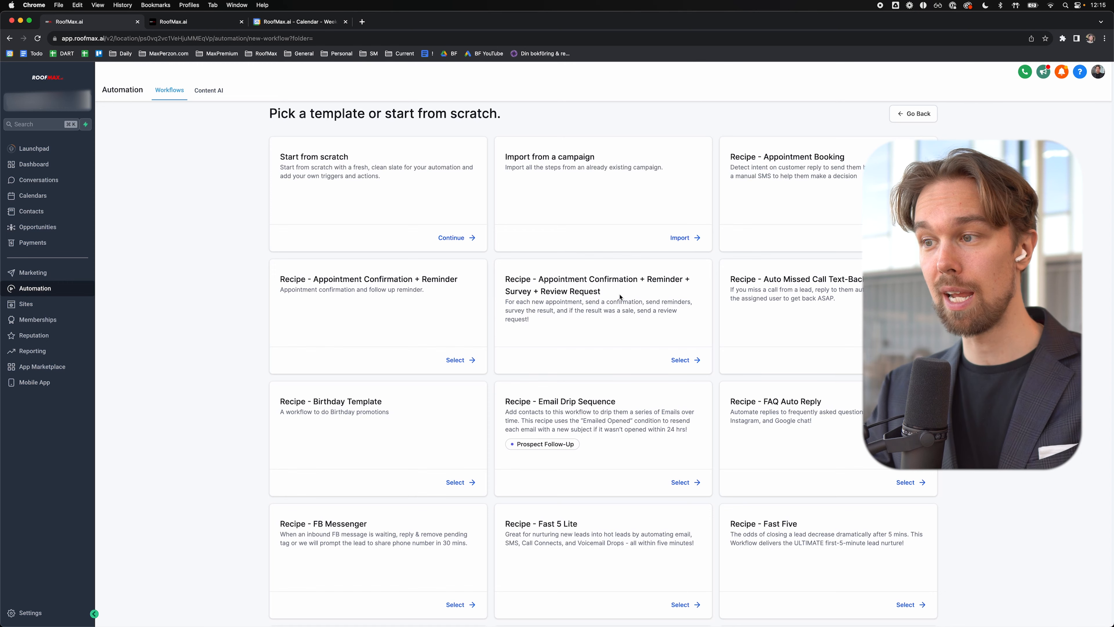
# Step: Build the workflow from the 'Recipe - Appointment Confirmation + Reminder' template
pyautogui.moveTo(621, 297); pyautogui.dragTo(504, 278)
pyautogui.click(519, 283)
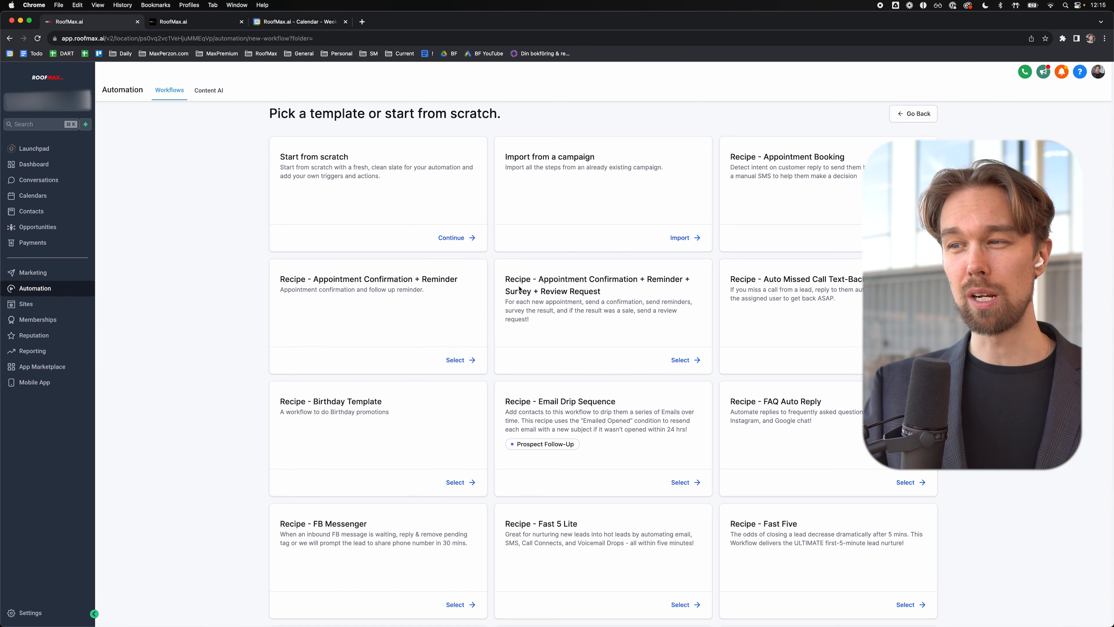
pyautogui.tripleClick(520, 288)
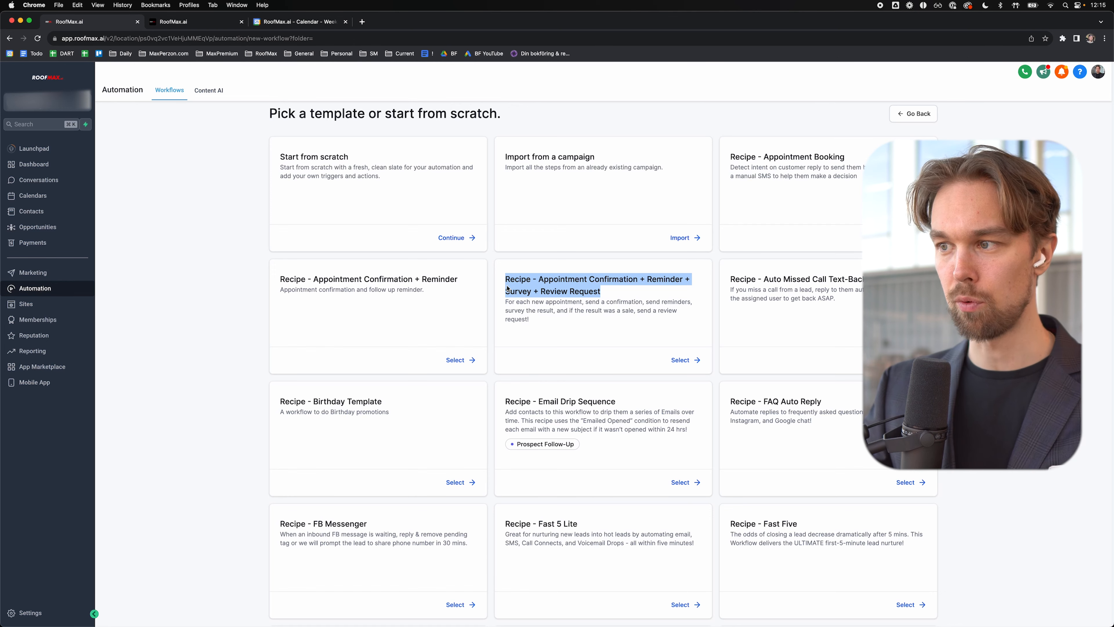
pyautogui.tripleClick(397, 279)
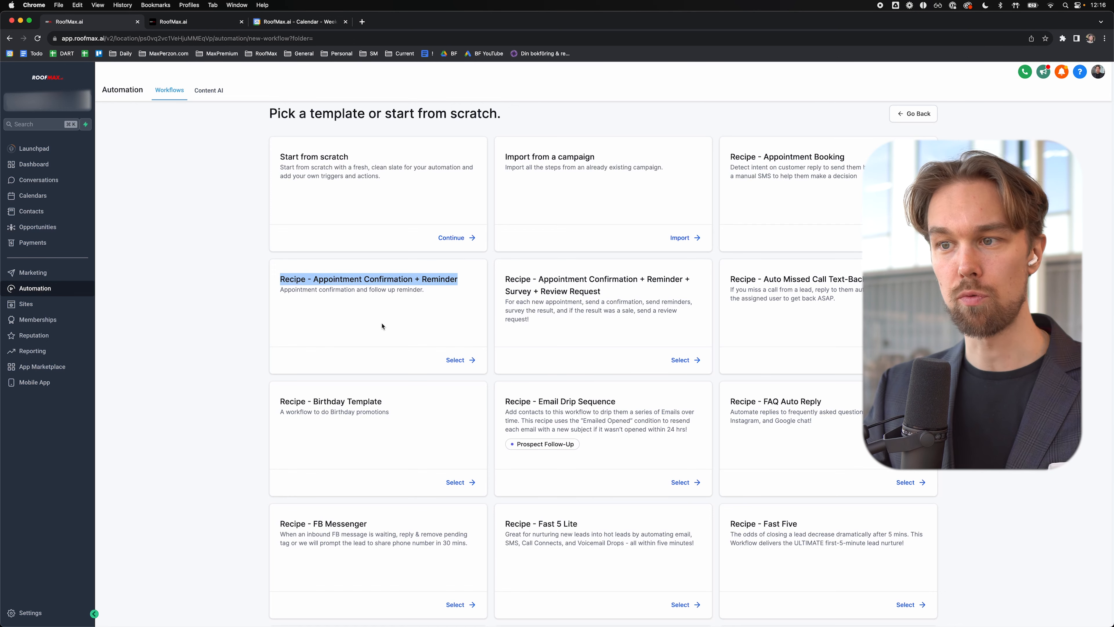
pyautogui.click(336, 281)
pyautogui.moveTo(333, 282); pyautogui.dragTo(428, 282)
pyautogui.click(431, 283)
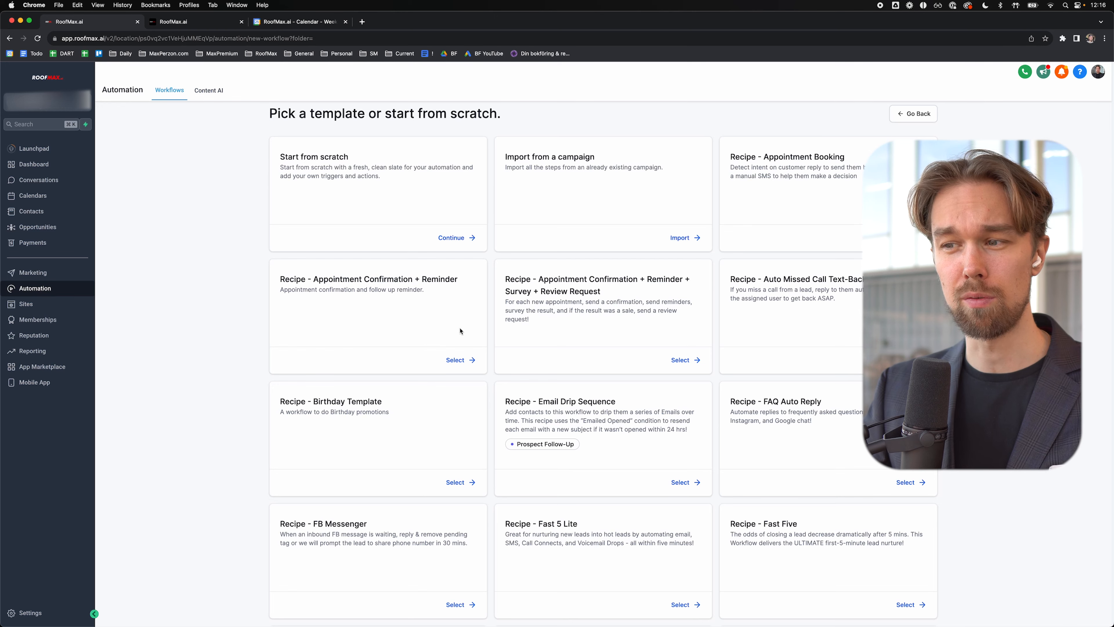
pyautogui.click(455, 361)
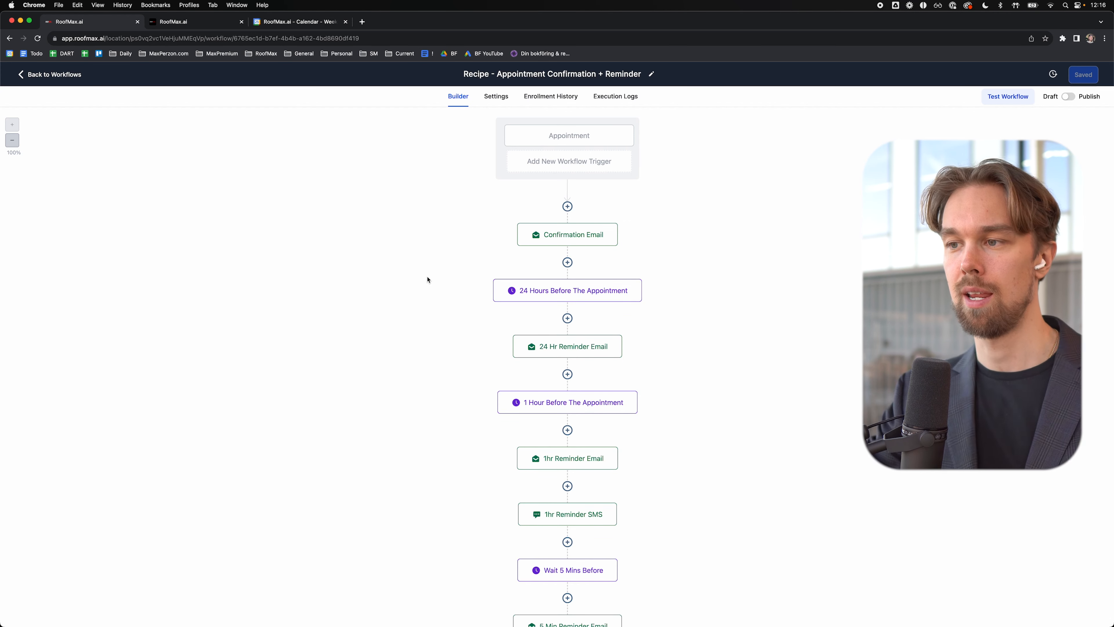
# Step: Allow re-entry, fill in the default sender name and e-mail, and save the workflow settings
pyautogui.scroll(-3, 511, 307)
pyautogui.scroll(3, 499, 308)
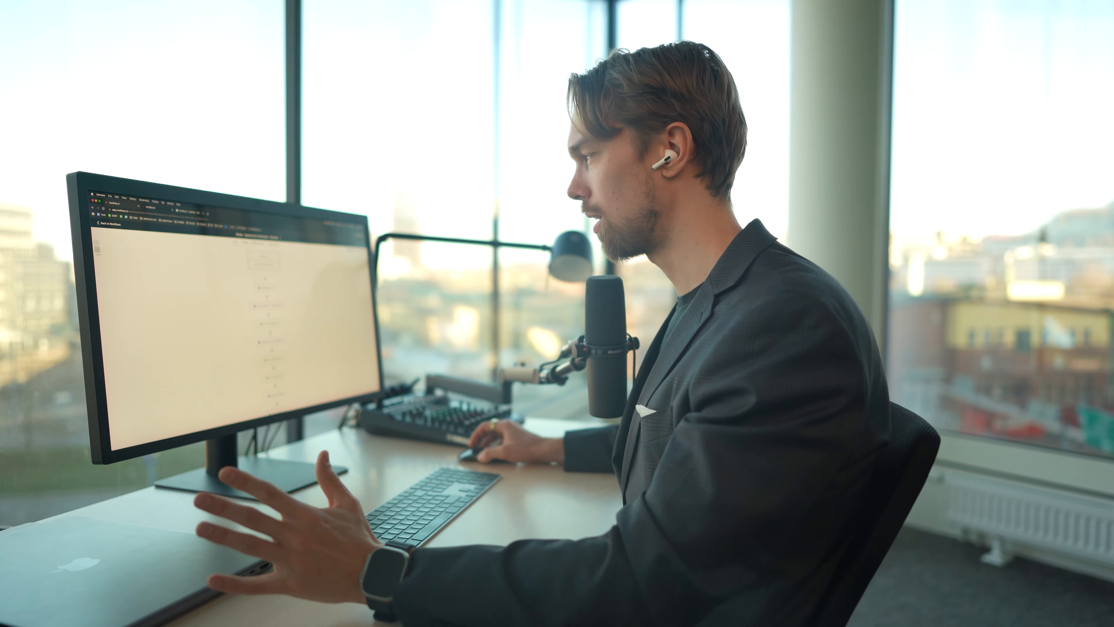
pyautogui.click(491, 99)
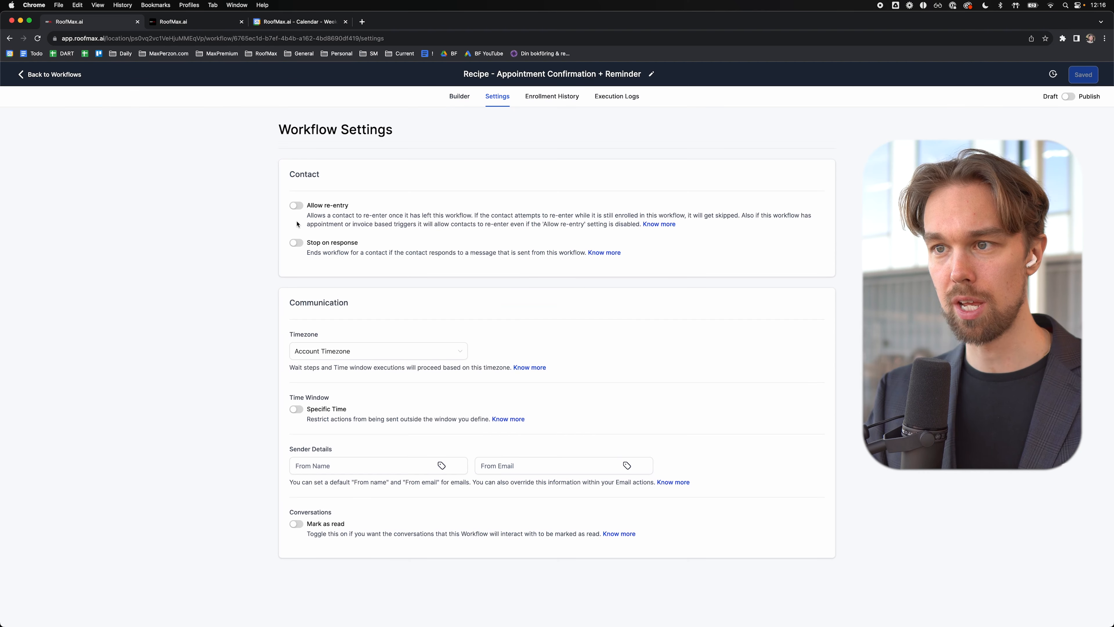
pyautogui.click(295, 206)
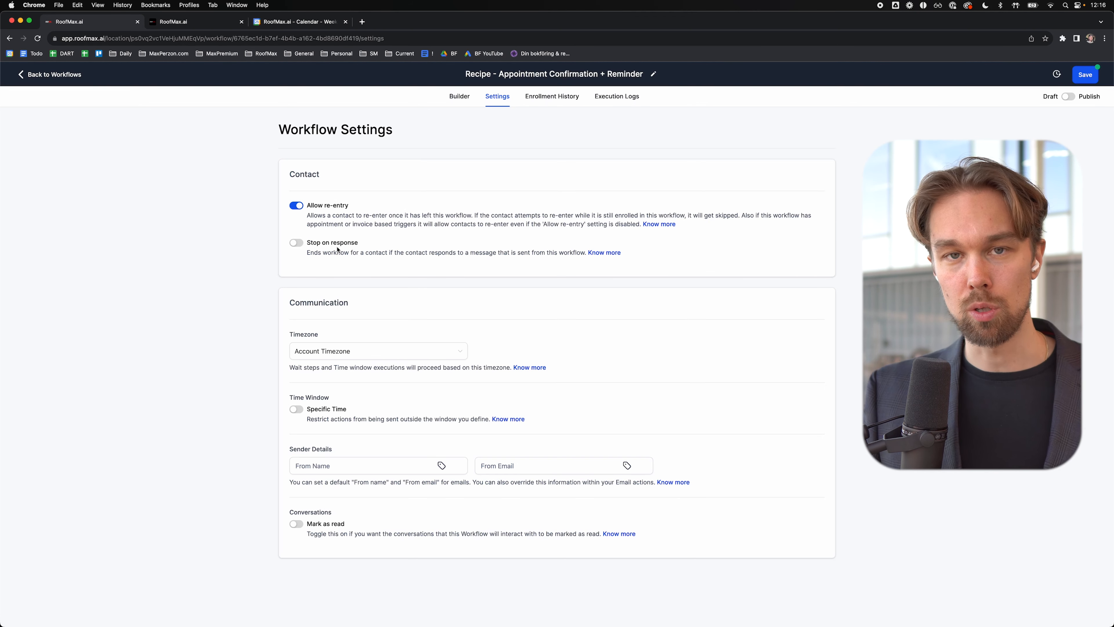
pyautogui.click(323, 468)
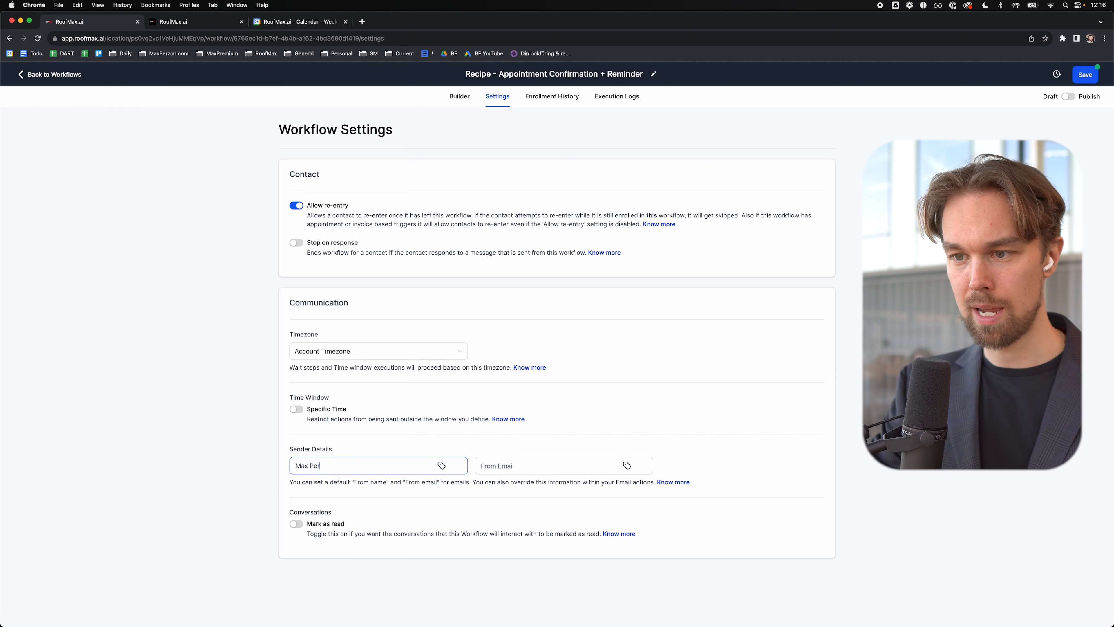
pyautogui.press('Tab')
pyautogui.press('Tab')
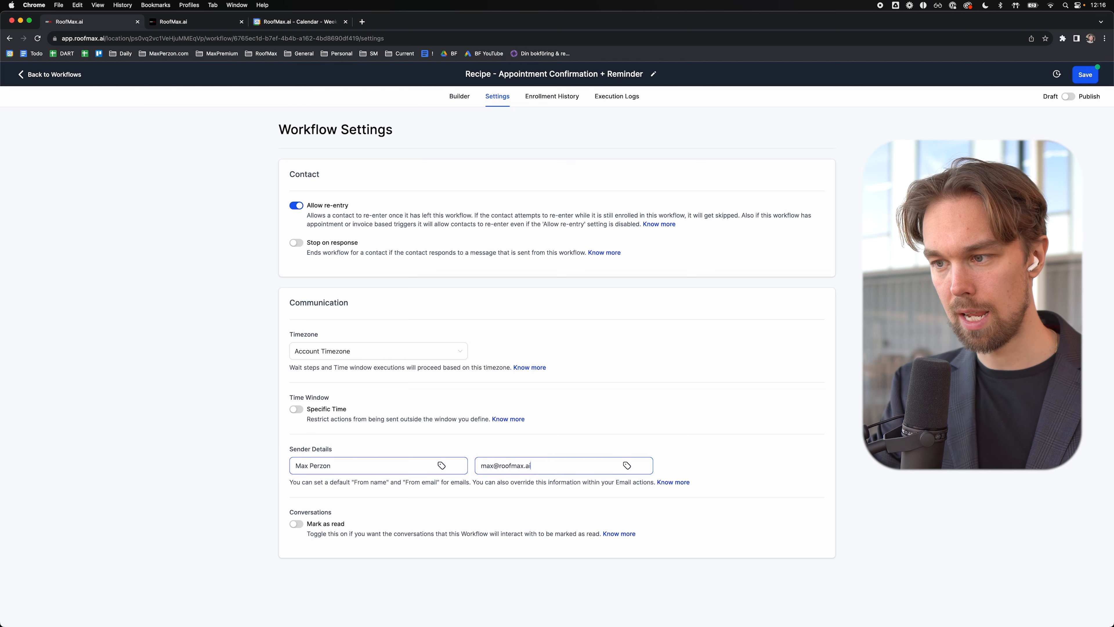
pyautogui.click(386, 519)
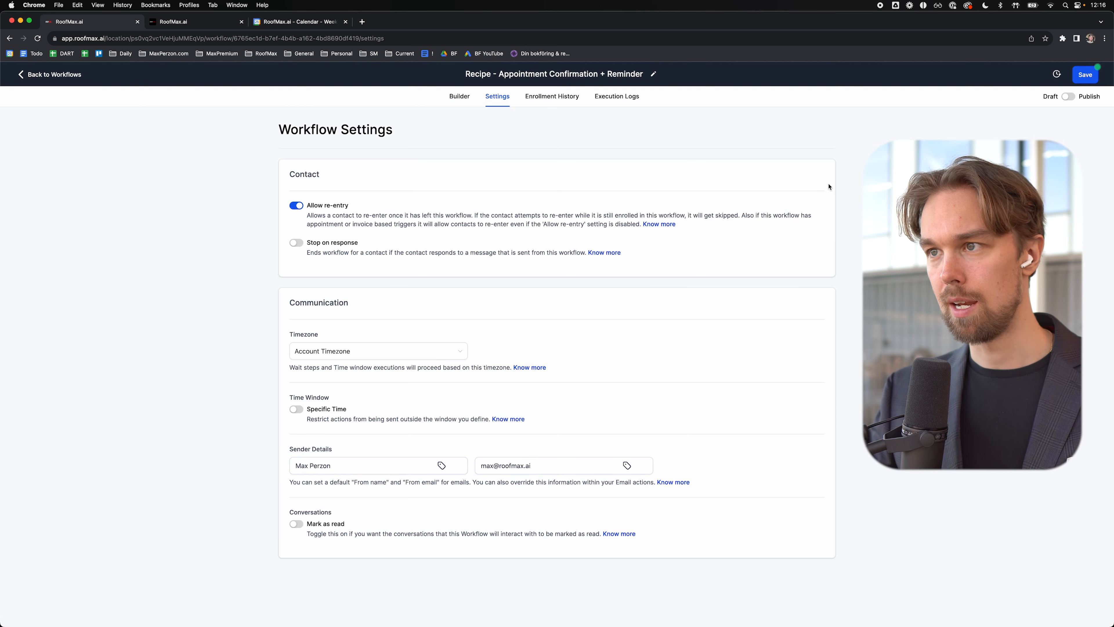
pyautogui.click(1085, 75)
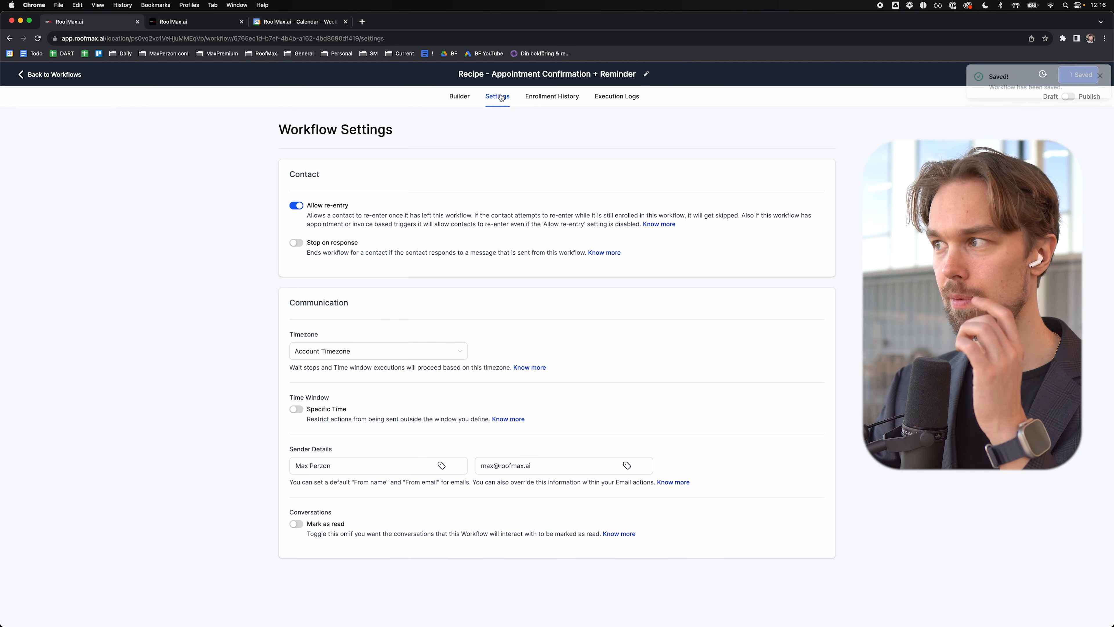
pyautogui.click(1098, 76)
# Step: Set the Appointment trigger to Any event type, keeping the confirmed status filter, and save
pyautogui.click(460, 96)
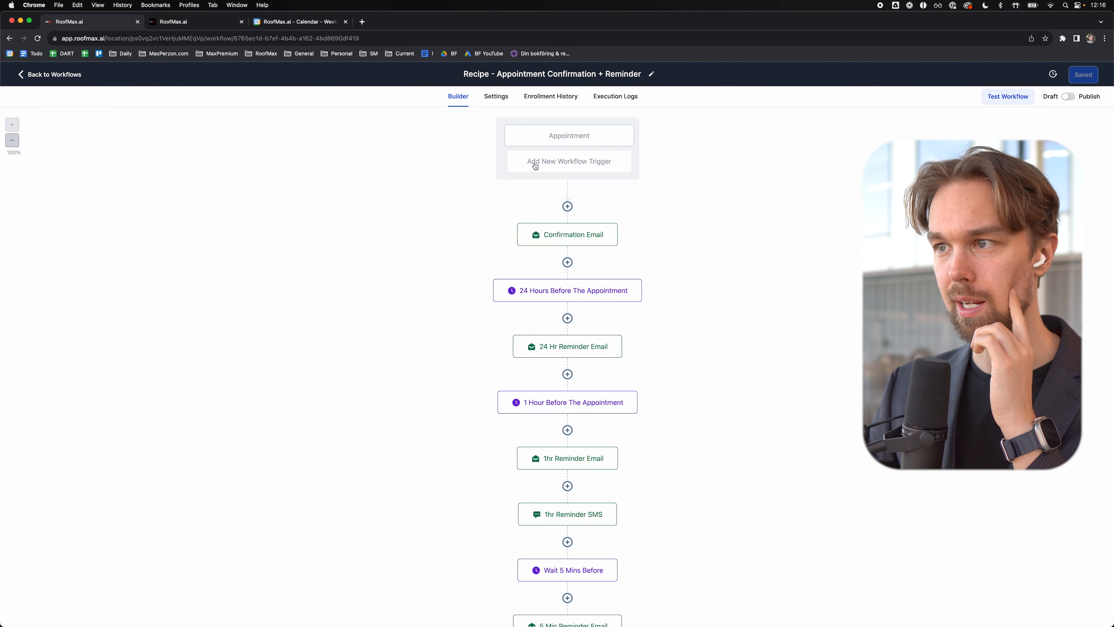
pyautogui.click(609, 138)
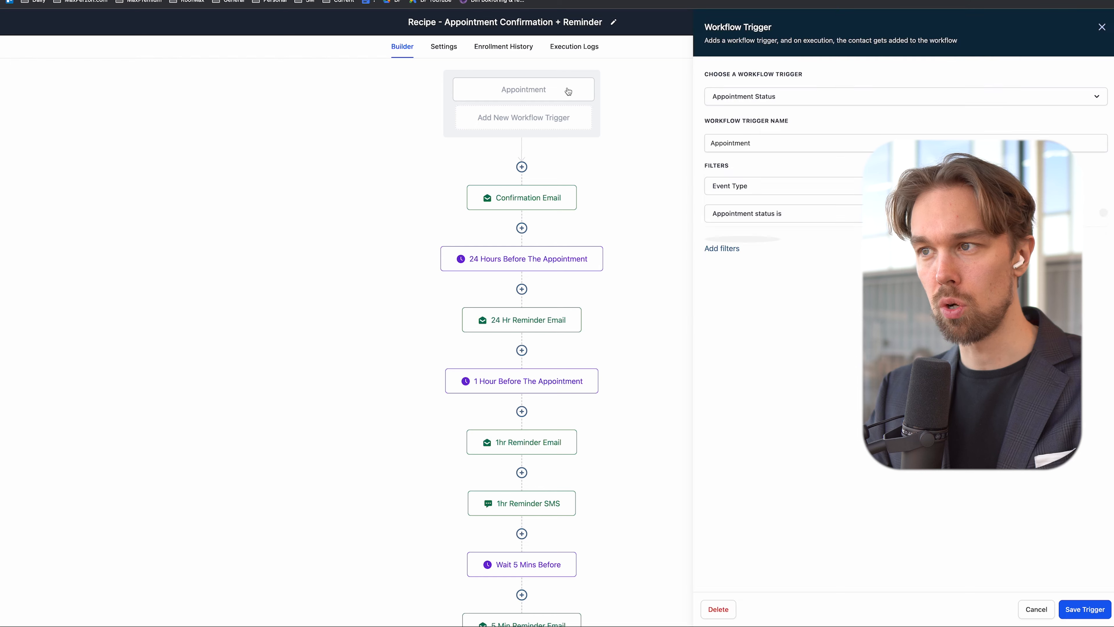
pyautogui.click(922, 182)
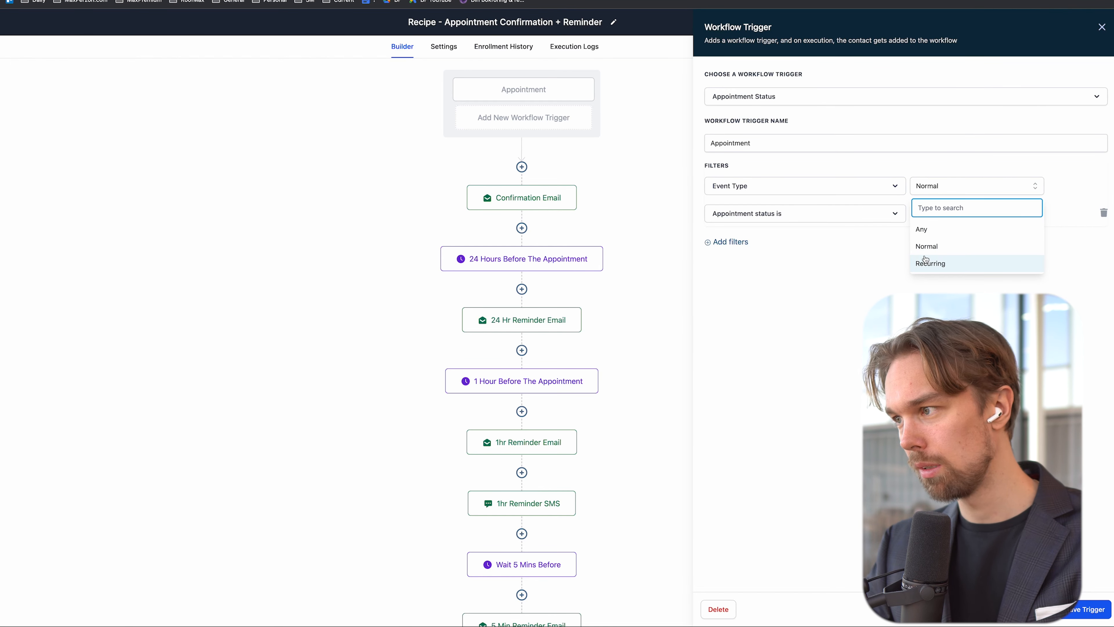
pyautogui.click(921, 233)
pyautogui.click(784, 219)
pyautogui.click(783, 218)
pyautogui.click(943, 216)
pyautogui.click(942, 217)
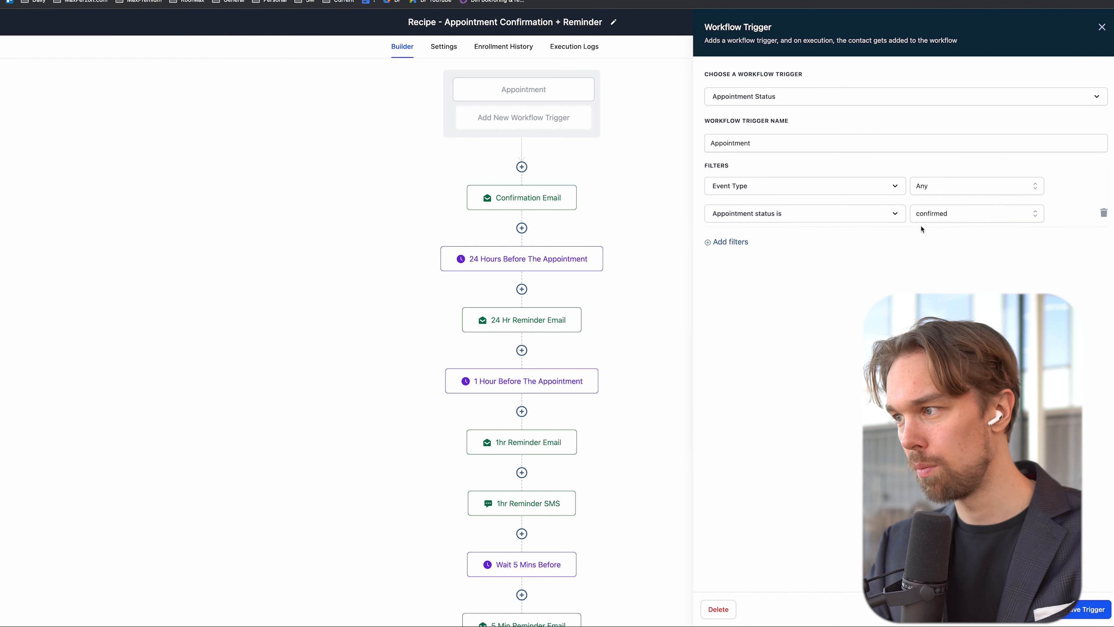
pyautogui.click(1087, 609)
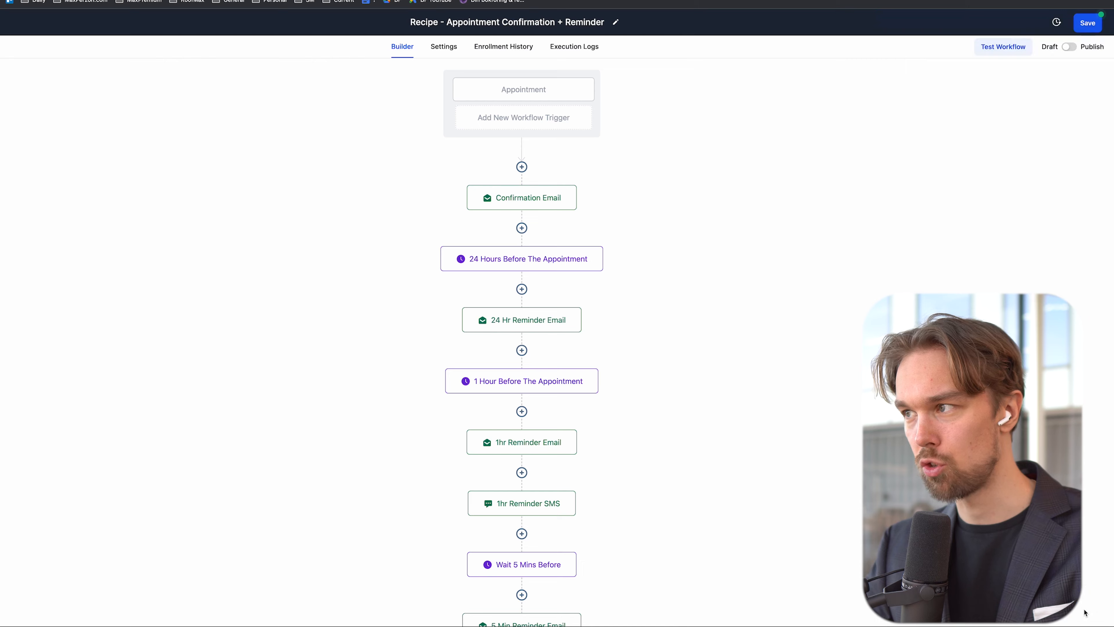
pyautogui.click(1085, 23)
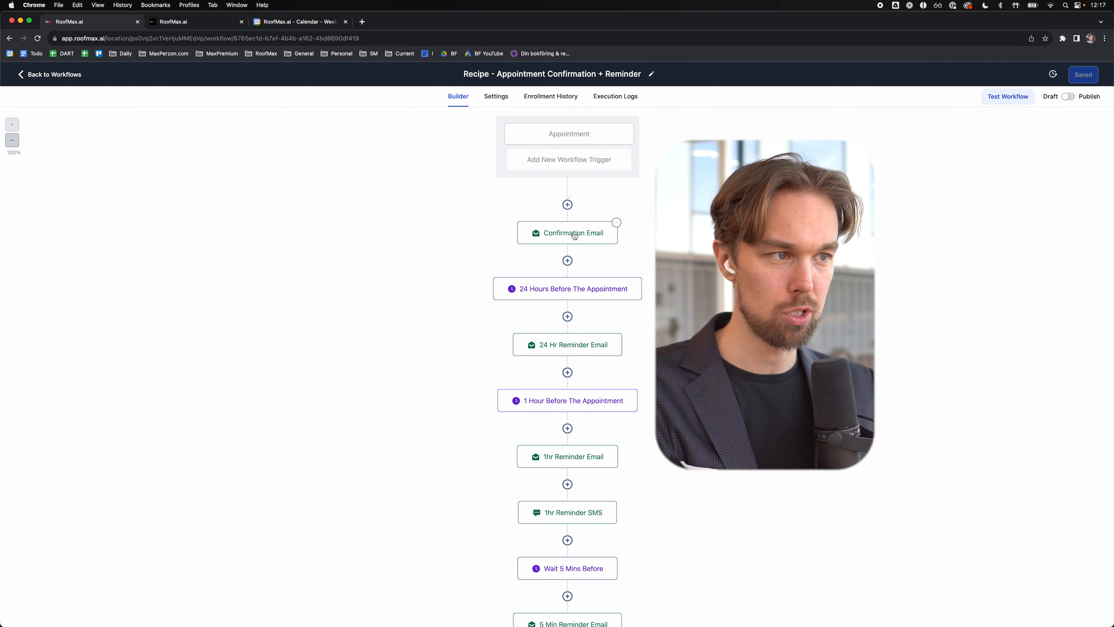
# Step: Open the Confirmation Email step and review its placeholders and Zoom meeting wording
pyautogui.click(573, 234)
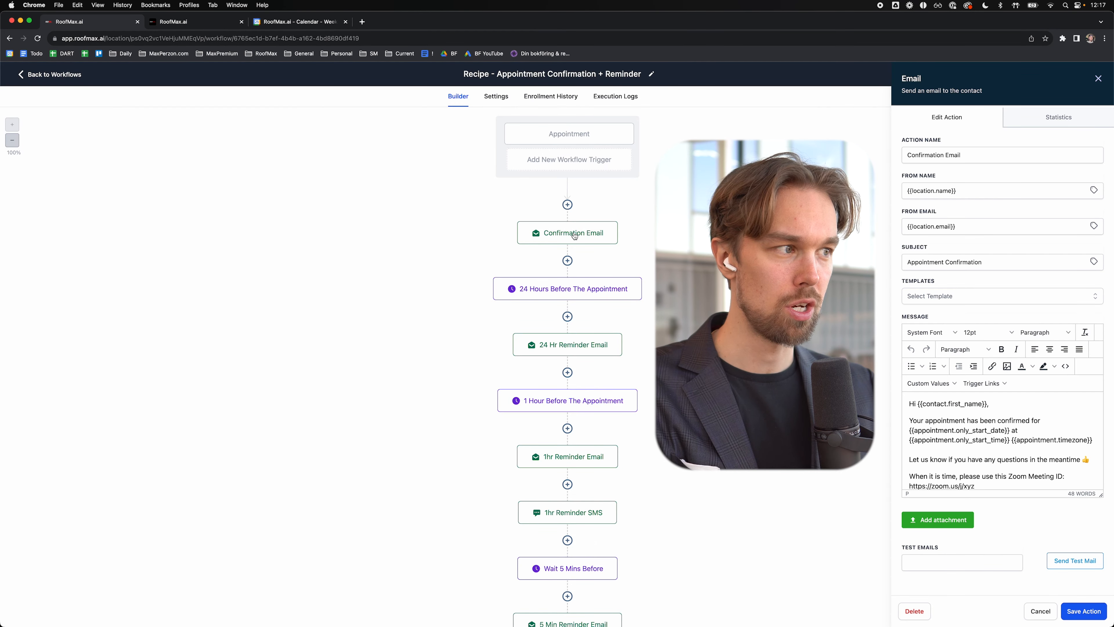
pyautogui.tripleClick(975, 194)
pyautogui.press('Tab')
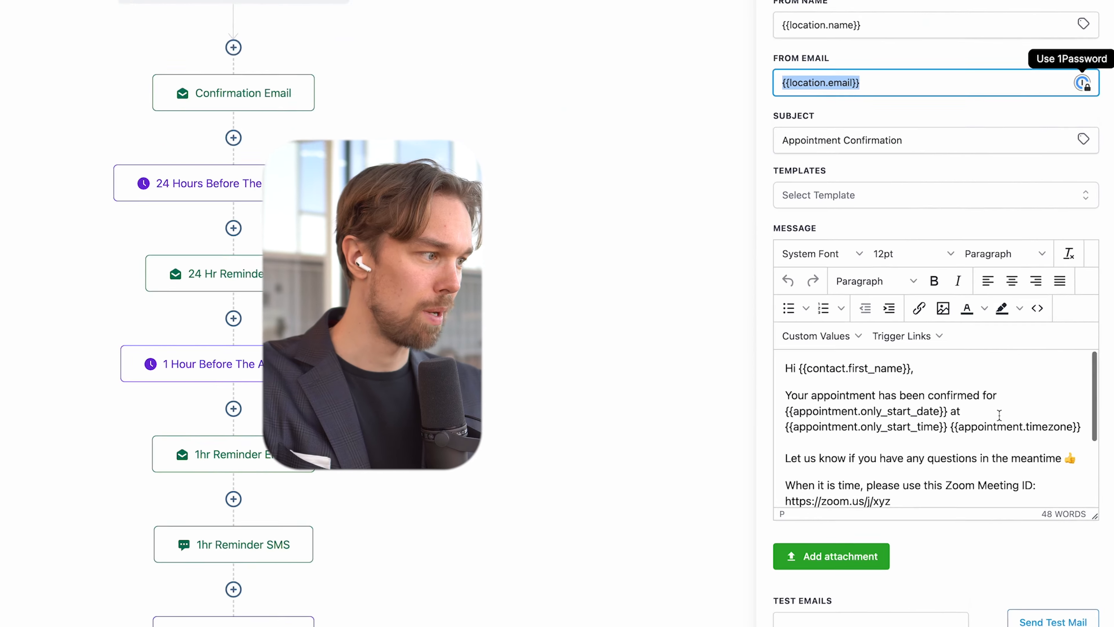
pyautogui.scroll(-2, 1042, 434)
pyautogui.scroll(2, 1040, 432)
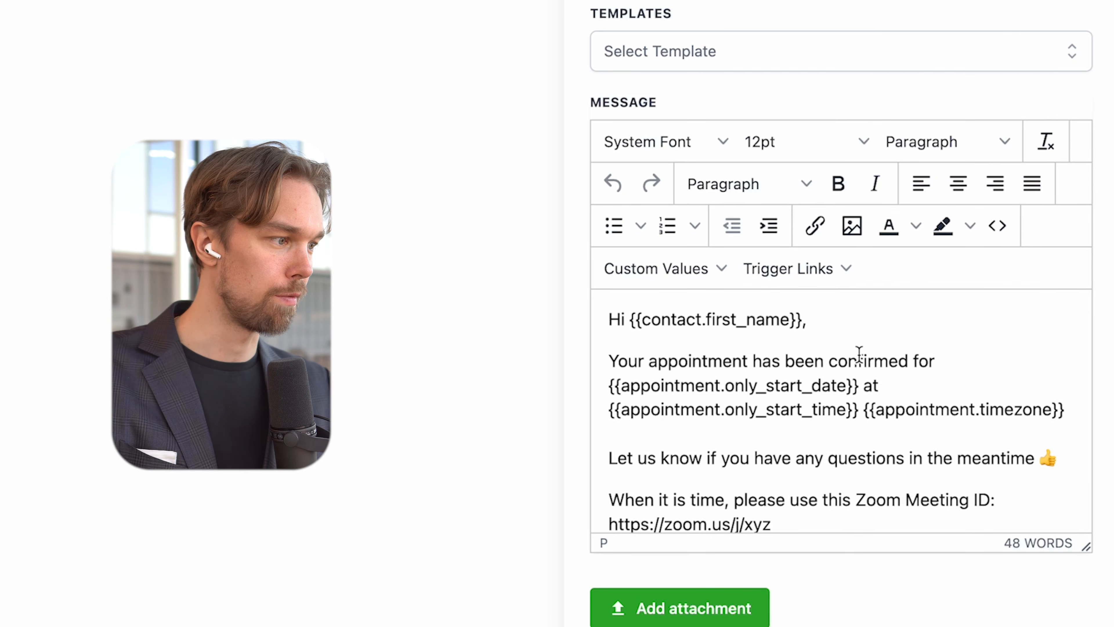
pyautogui.moveTo(802, 387); pyautogui.dragTo(775, 387)
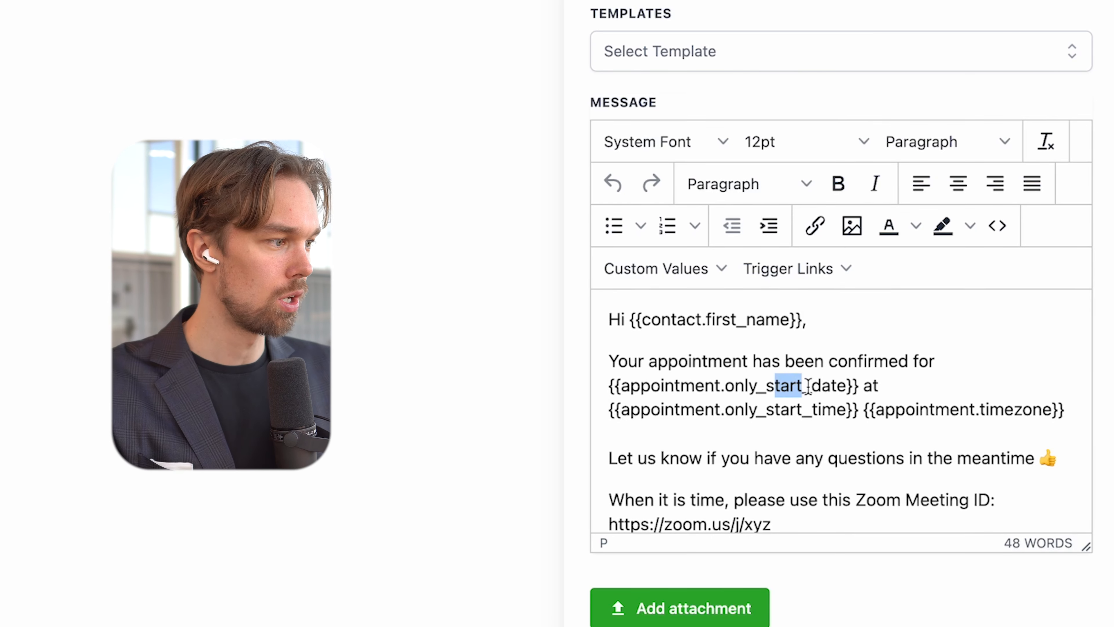
pyautogui.moveTo(704, 409); pyautogui.dragTo(785, 409)
pyautogui.moveTo(905, 409); pyautogui.dragTo(986, 409)
pyautogui.scroll(-2, 983, 410)
pyautogui.click(752, 386)
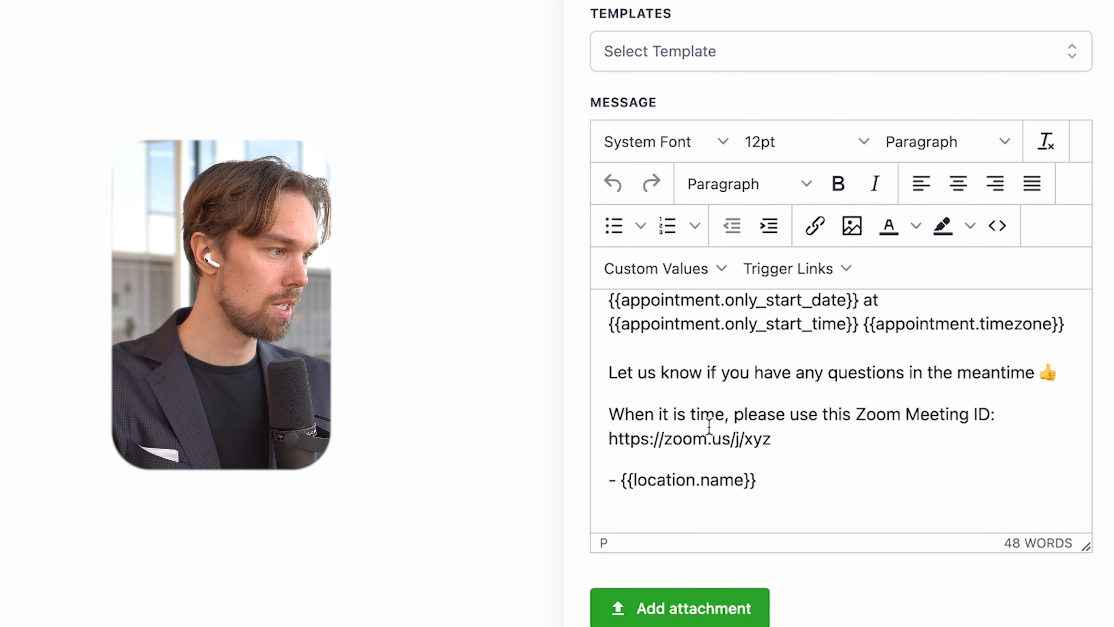
pyautogui.moveTo(752, 419); pyautogui.dragTo(797, 419)
pyautogui.moveTo(875, 415); pyautogui.dragTo(946, 412)
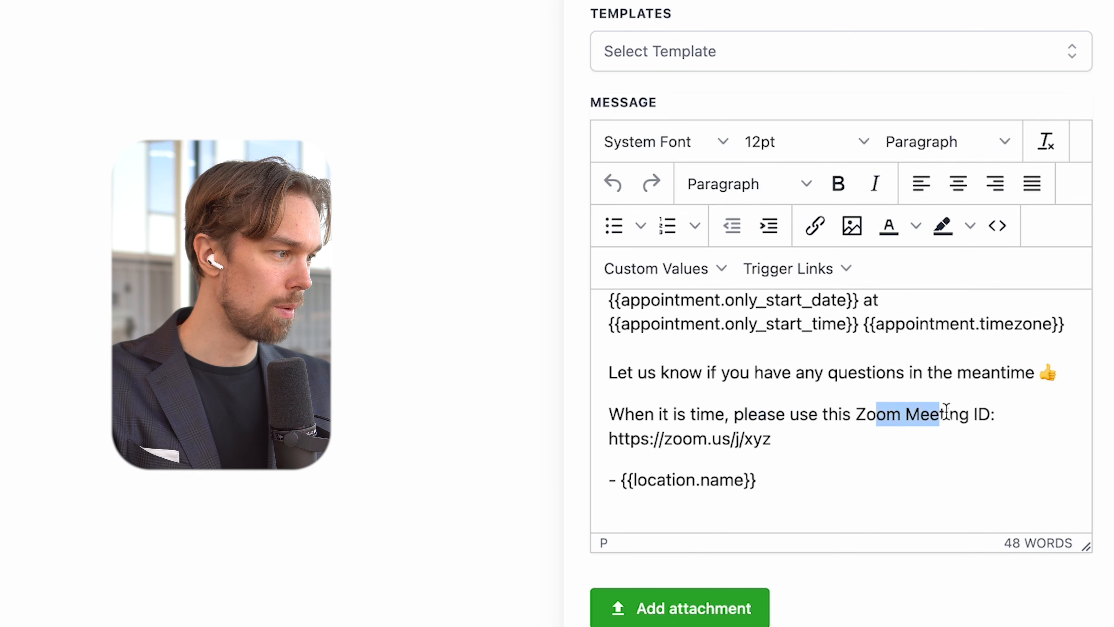
# Step: Replace the Zoom Meeting ID label and link with 'Google Meeting Link:'
pyautogui.click(805, 441)
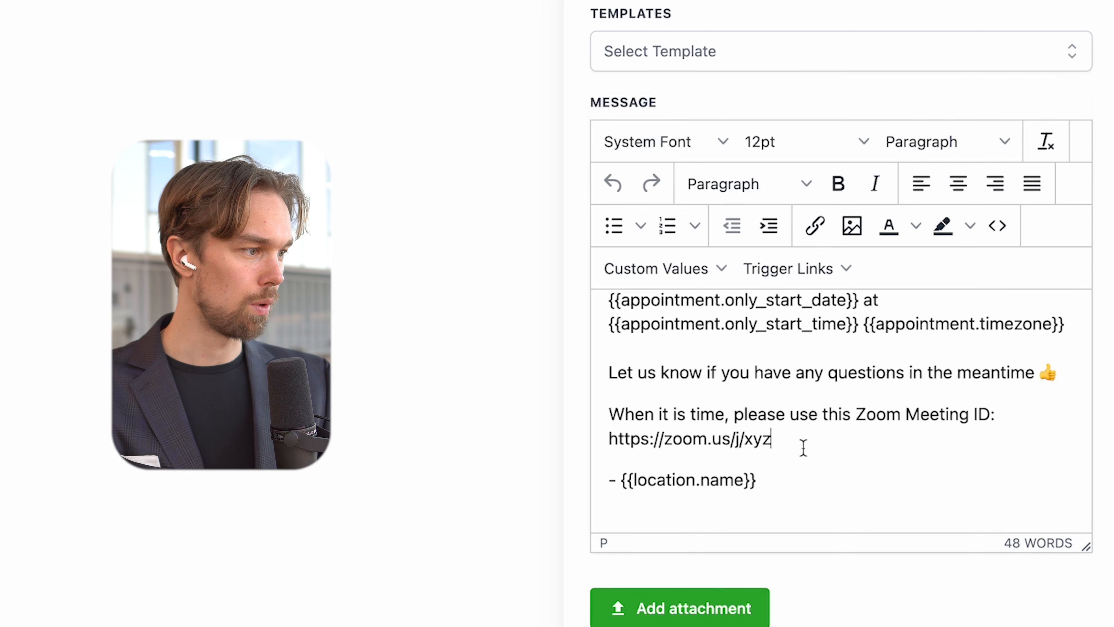
pyautogui.hotkey('shift', 'Home')
pyautogui.hotkey('shift', 'ctrl', 'Left')
pyautogui.hotkey('shift', 'ctrl', 'Left')
pyautogui.hotkey('shift', 'ctrl', 'Left')
pyautogui.hotkey('shift', 'ctrl', 'Right')
pyautogui.hotkey('shift', 'ctrl', 'Right')
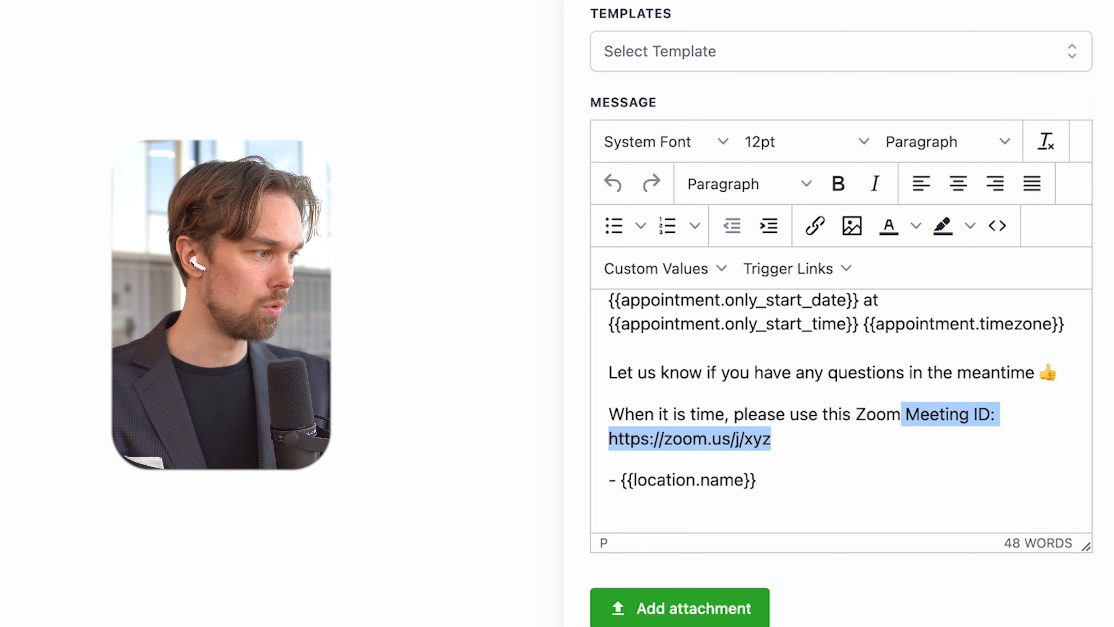
pyautogui.hotkey('shift', 'ctrl', 'Left')
pyautogui.write('Google Meeting Link:')
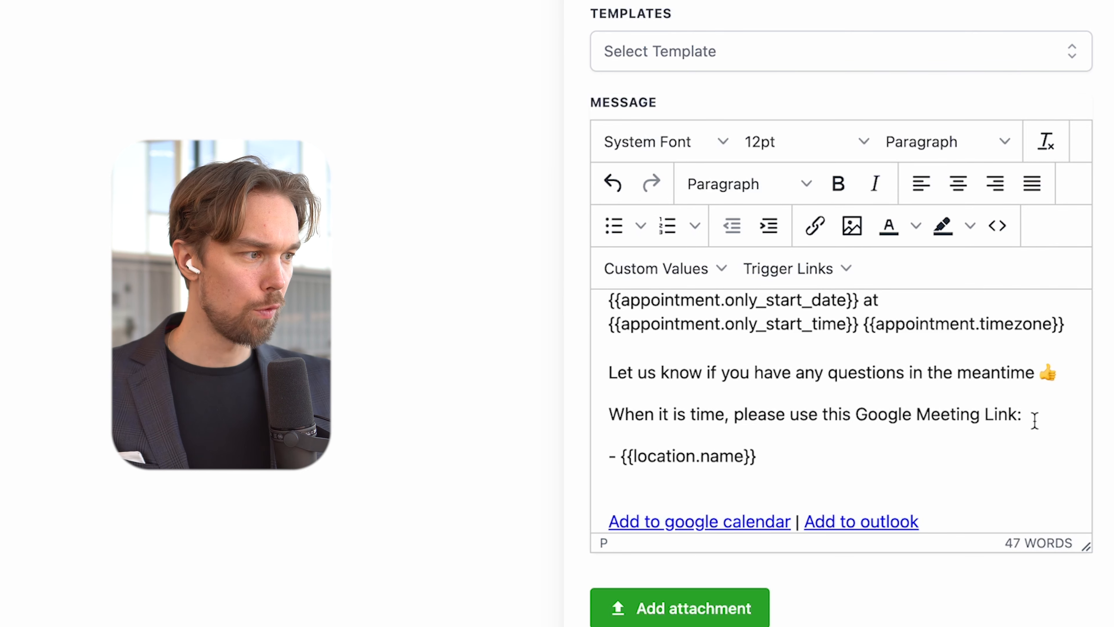
# Step: Insert the {{appointment.meeting_location}} custom value after it, then save the action and workflow
pyautogui.click(666, 280)
pyautogui.moveTo(664, 374)
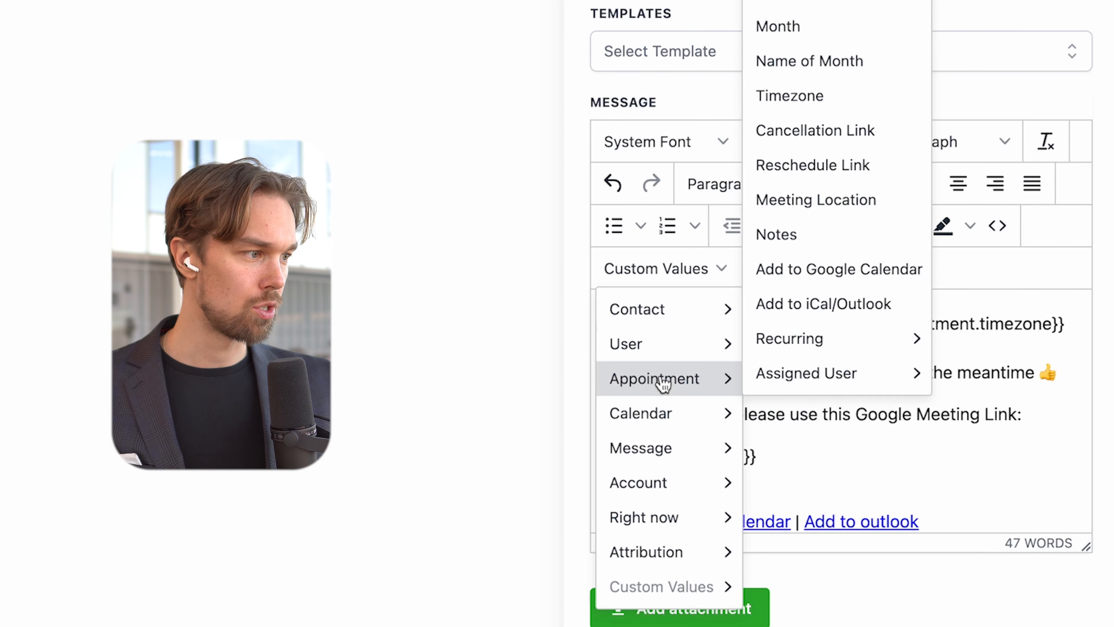
pyautogui.moveTo(768, 366)
pyautogui.moveTo(788, 351)
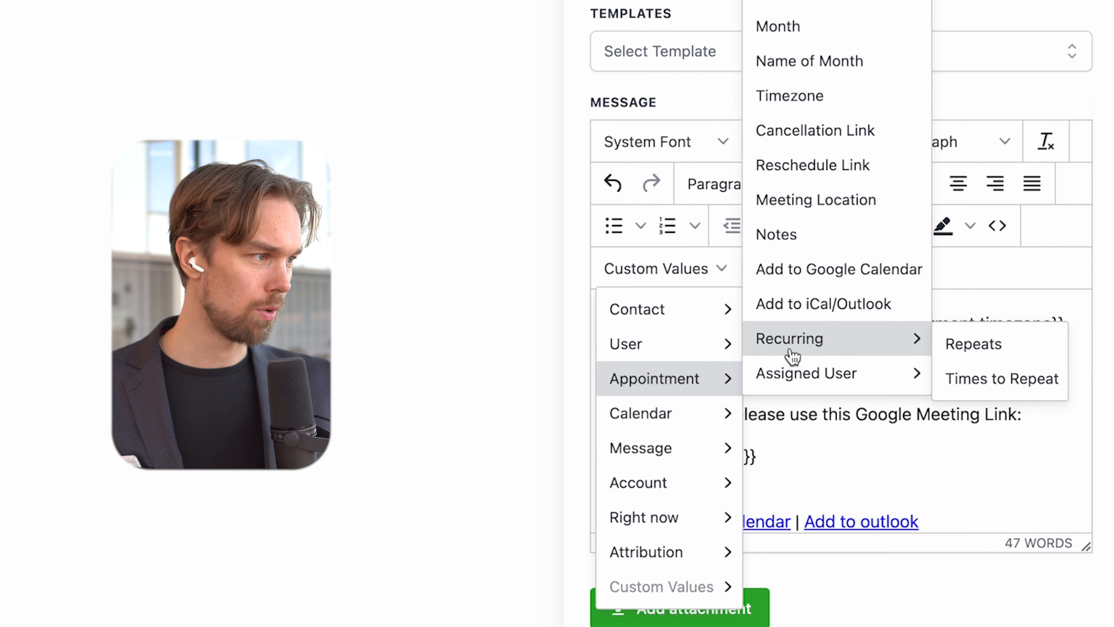
pyautogui.click(803, 200)
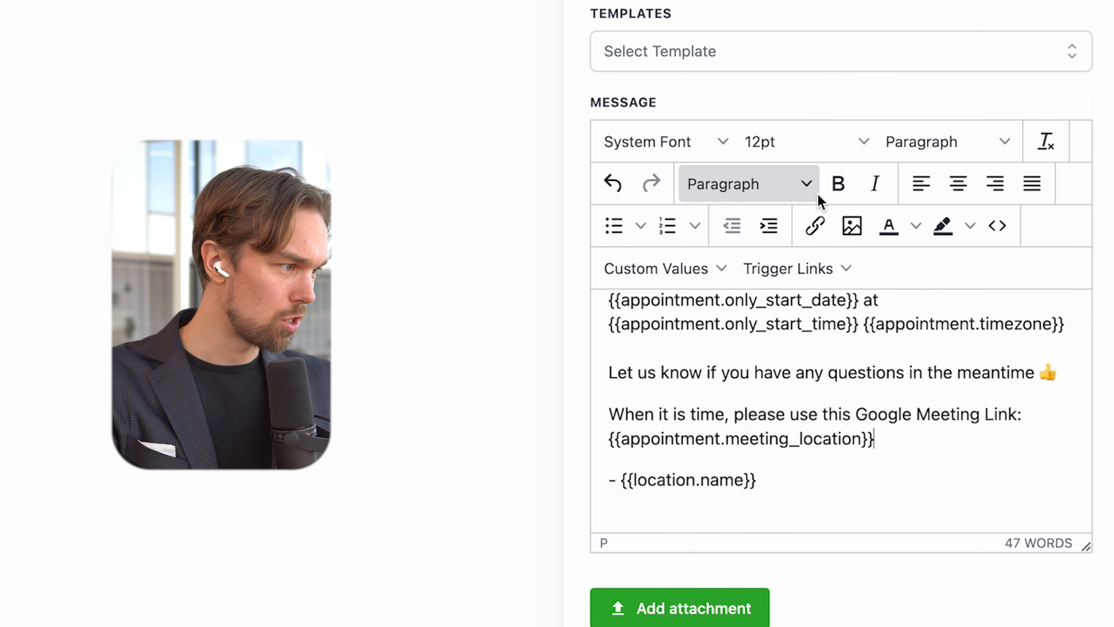
pyautogui.moveTo(910, 445); pyautogui.dragTo(600, 450)
pyautogui.press('super+c')
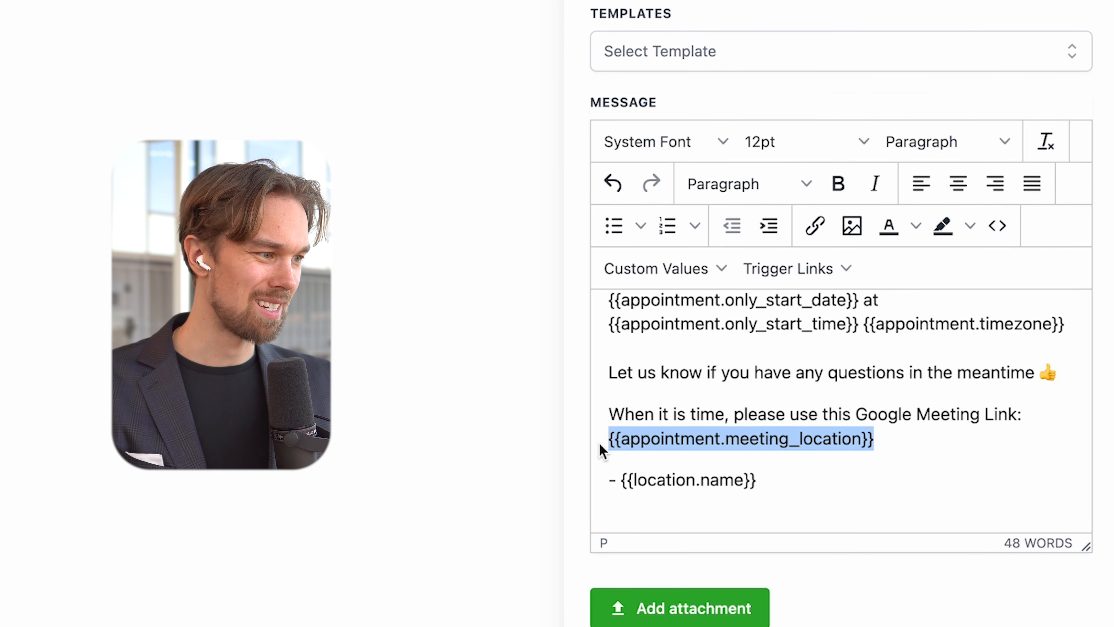
pyautogui.scroll(-5, 833, 395)
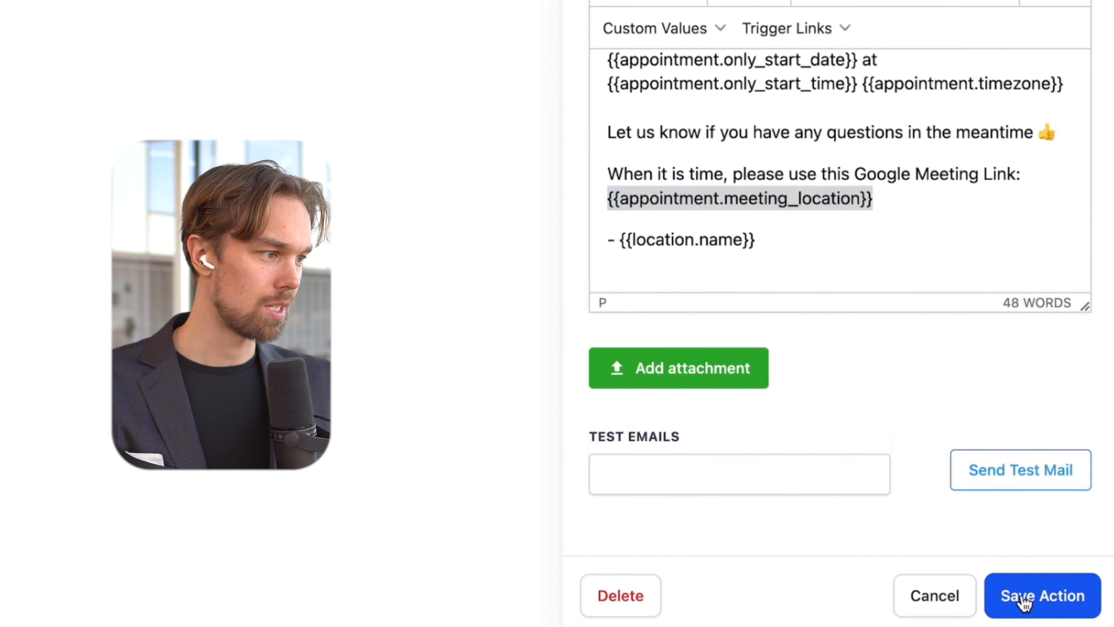
pyautogui.click(1027, 602)
pyautogui.click(1069, 121)
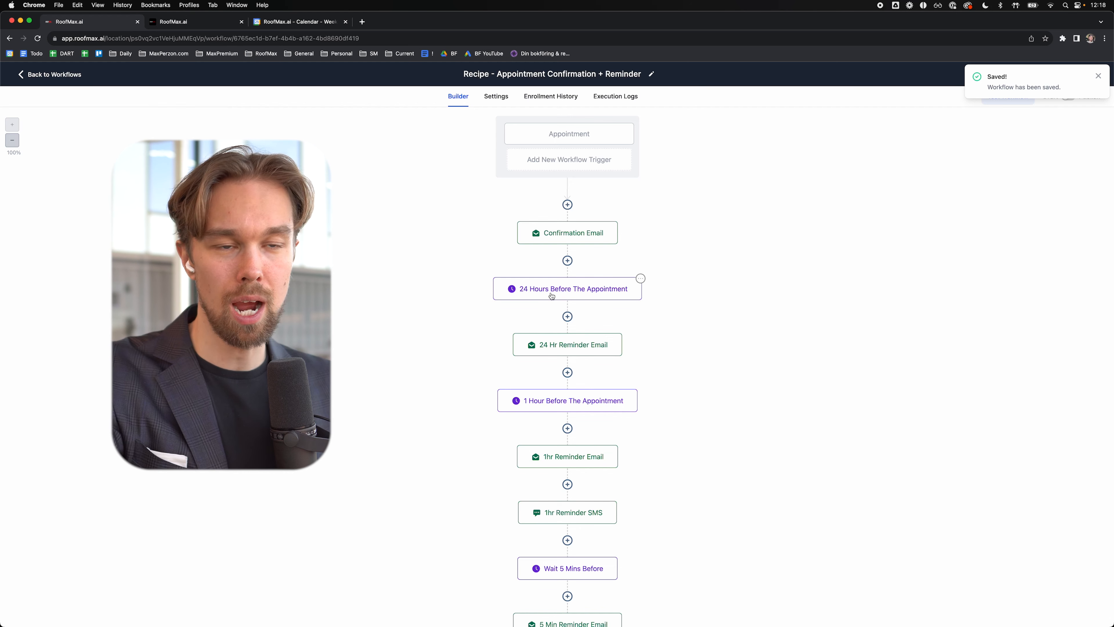
# Step: Leave the 24 Hours Before wait step unchanged and open the 24 Hr Reminder Email
pyautogui.click(546, 293)
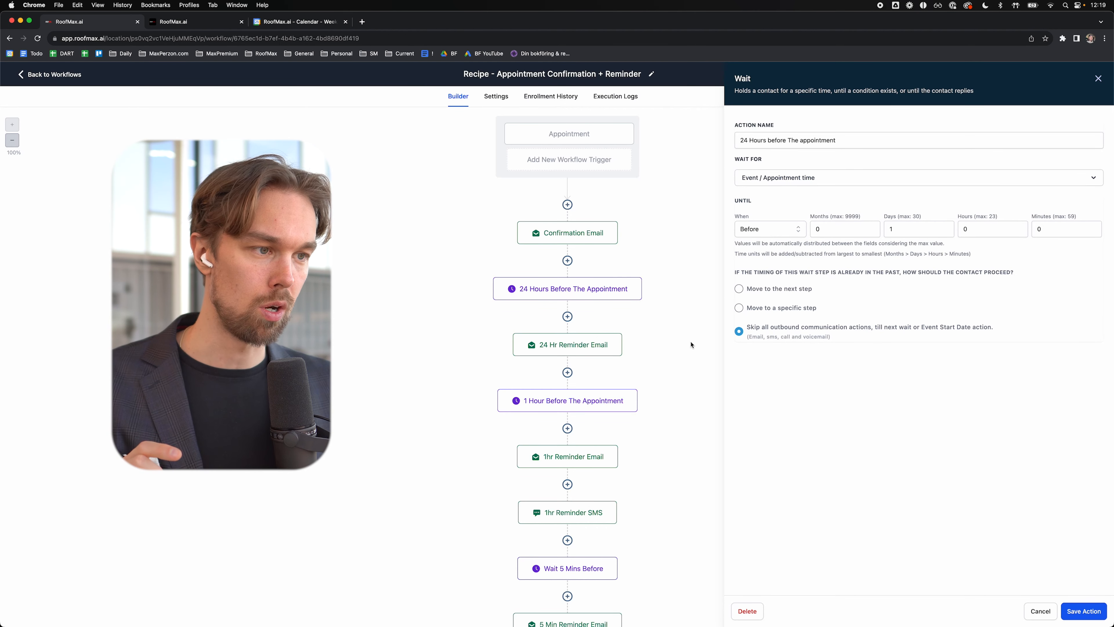
pyautogui.click(1079, 612)
pyautogui.click(581, 353)
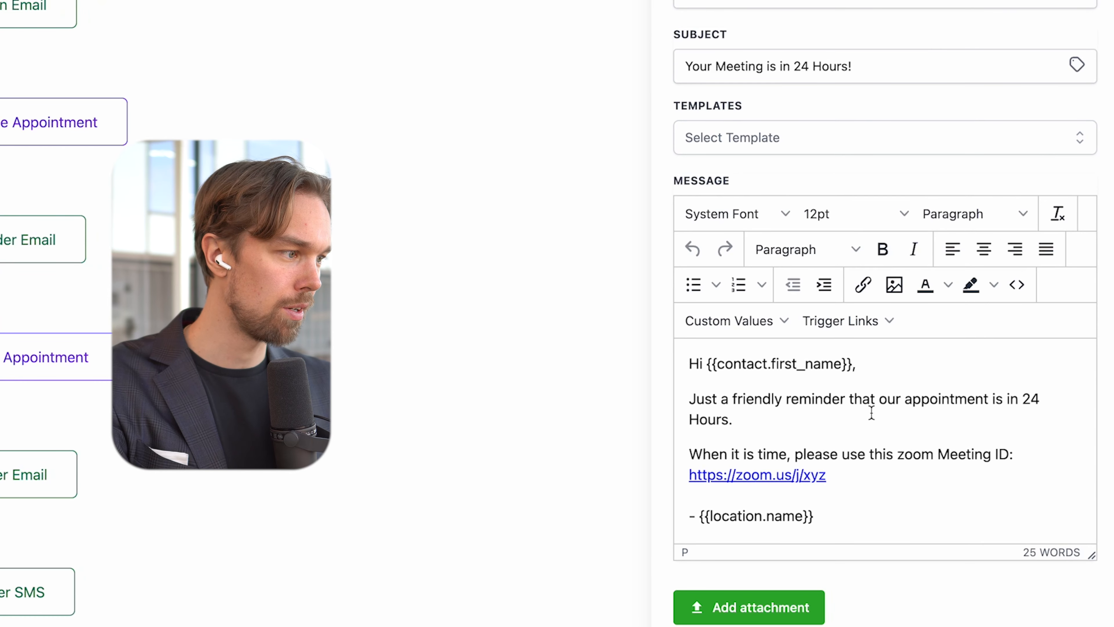
# Step: Replace the reminder's zoom Meeting ID link with 'Google Meeting Link:' plus the pasted {{appointment.meeting_location}}
pyautogui.scroll(-1, 835, 414)
pyautogui.click(868, 468)
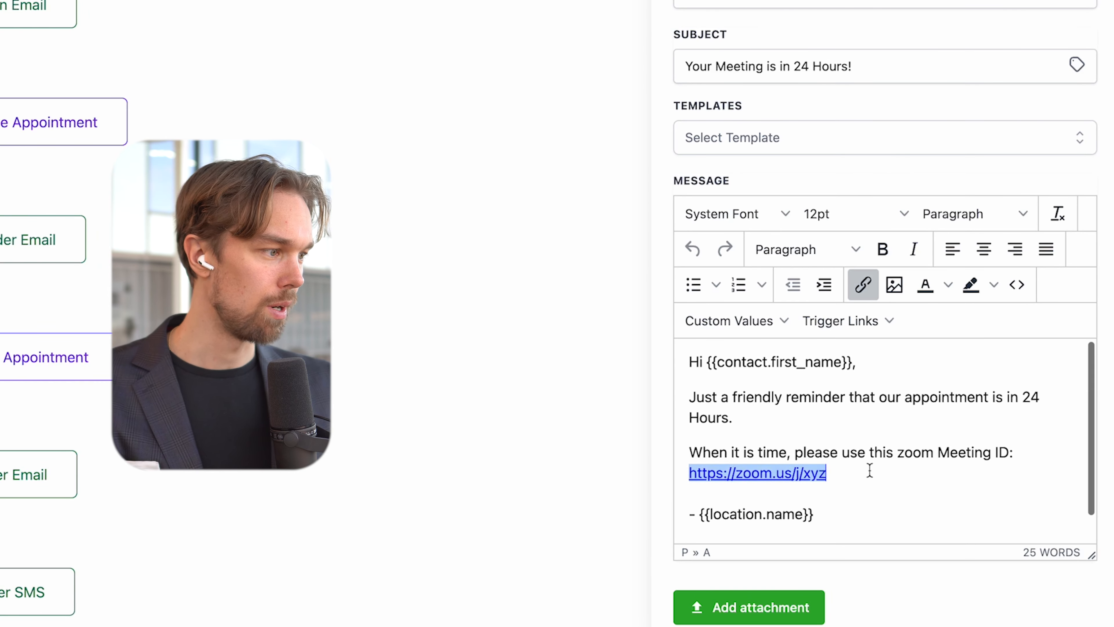
pyautogui.moveTo(869, 471); pyautogui.dragTo(897, 445)
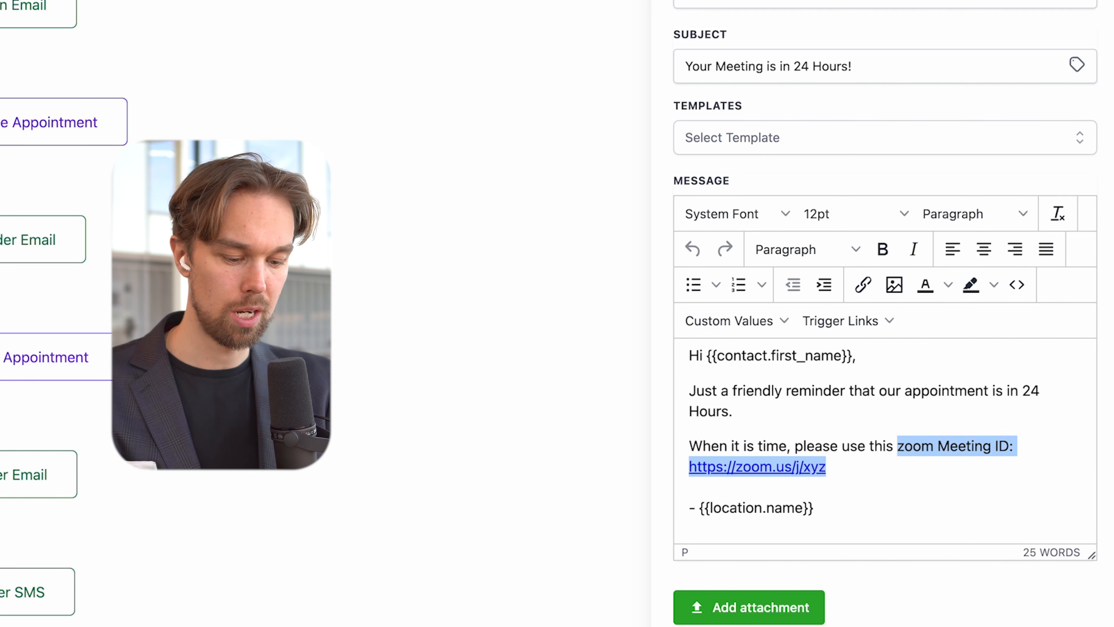
pyautogui.write('Google Meeting Link:')
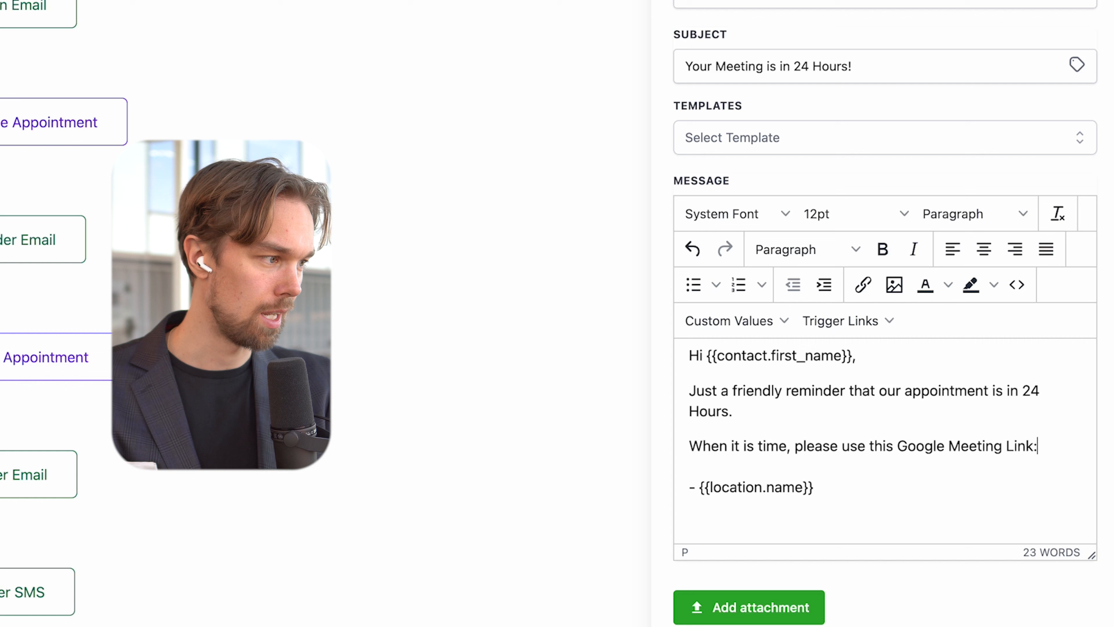
pyautogui.press('super+v')
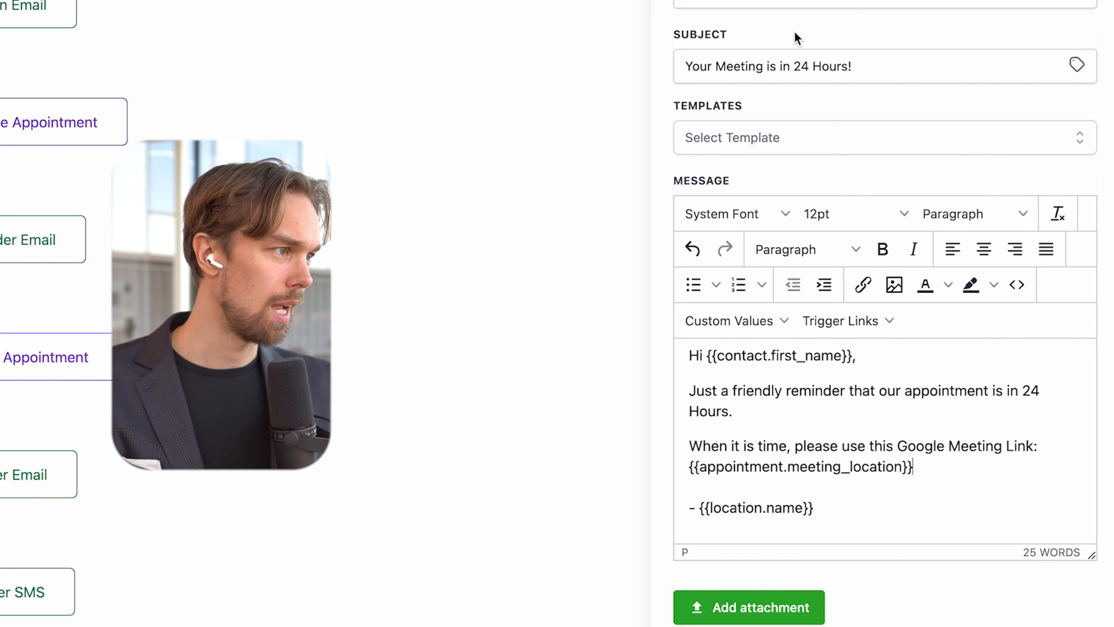
pyautogui.scroll(5, 789, 30)
pyautogui.moveTo(826, 154); pyautogui.dragTo(671, 154)
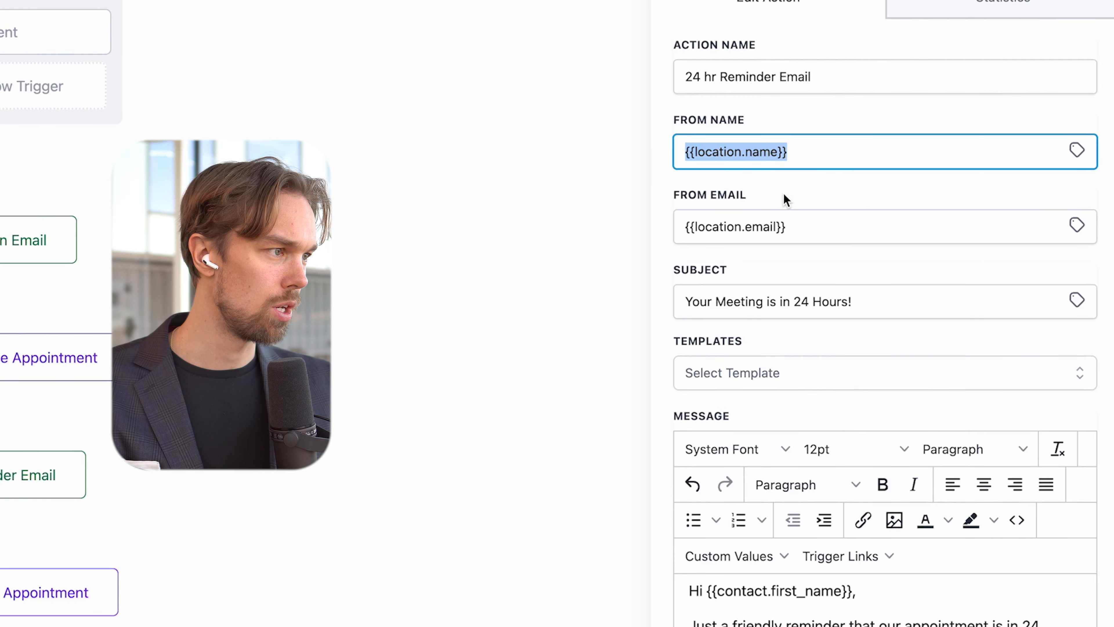
pyautogui.moveTo(801, 227); pyautogui.dragTo(676, 229)
pyautogui.scroll(-1, 833, 606)
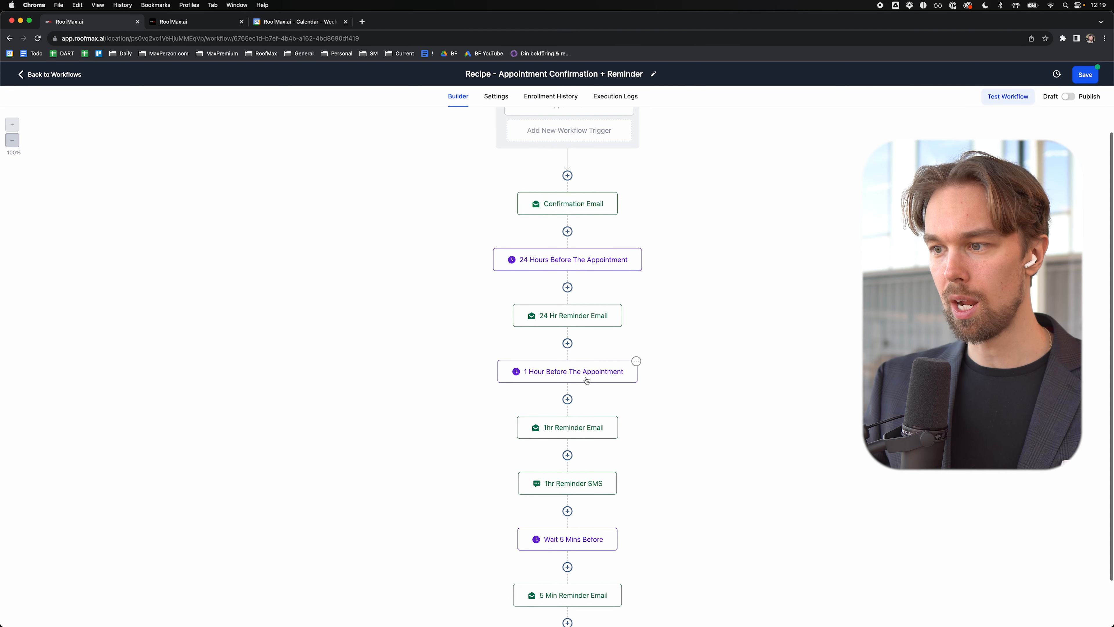
# Step: In the 1hr Reminder Email, swap the zoom Meeting ID for 'Google Meet Link: {{appointment.meeting_location}}' and save
pyautogui.click(566, 430)
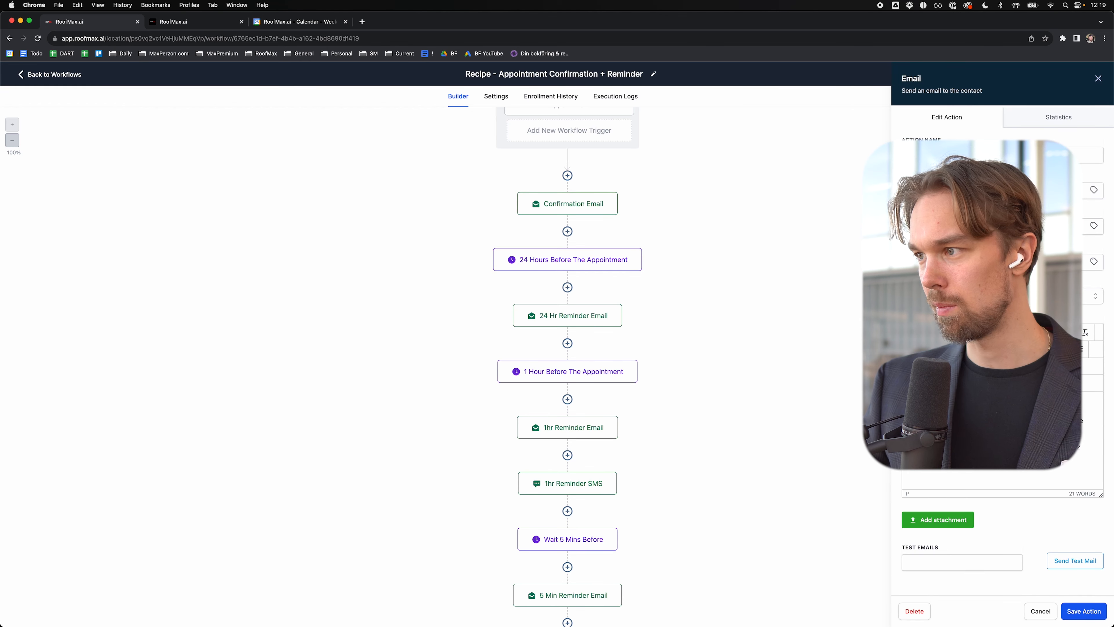
pyautogui.moveTo(988, 260); pyautogui.dragTo(944, 259)
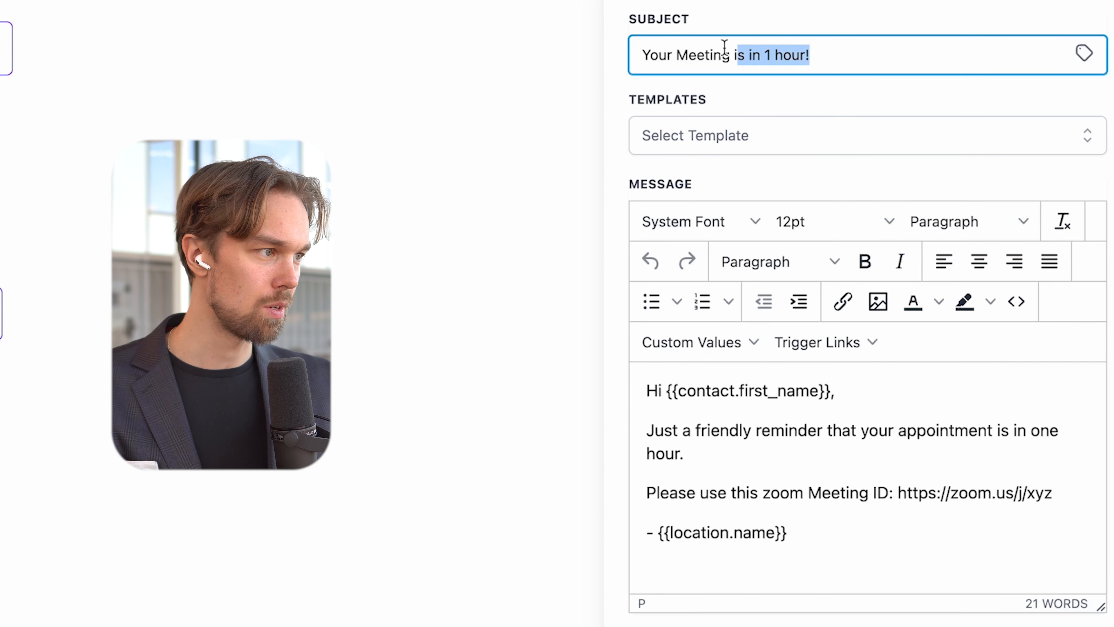
pyautogui.moveTo(725, 46); pyautogui.dragTo(630, 45)
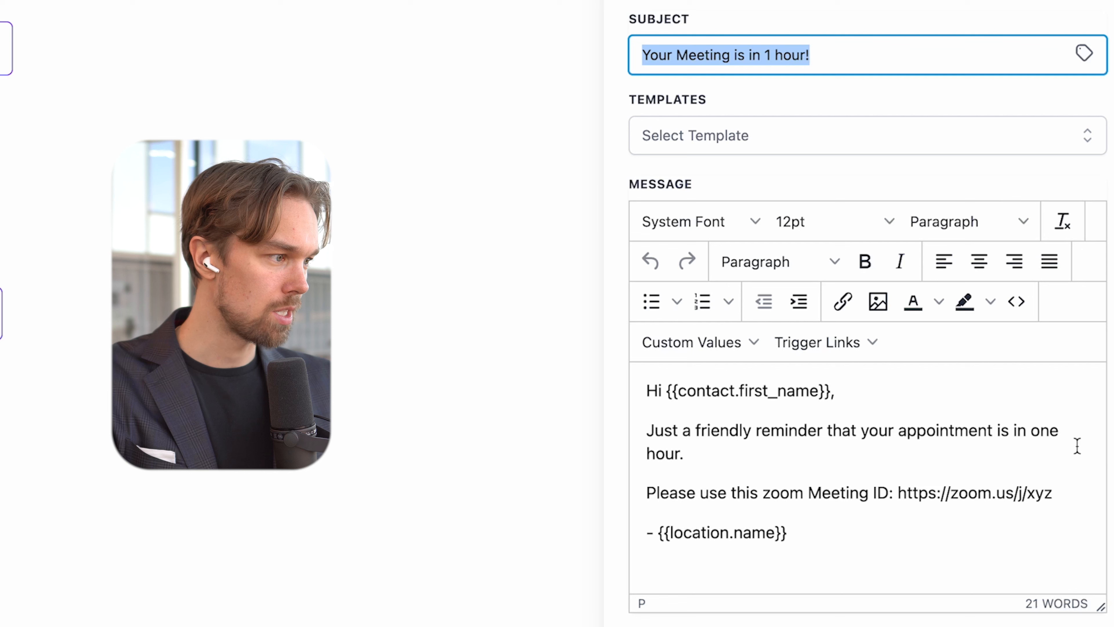
pyautogui.click(830, 450)
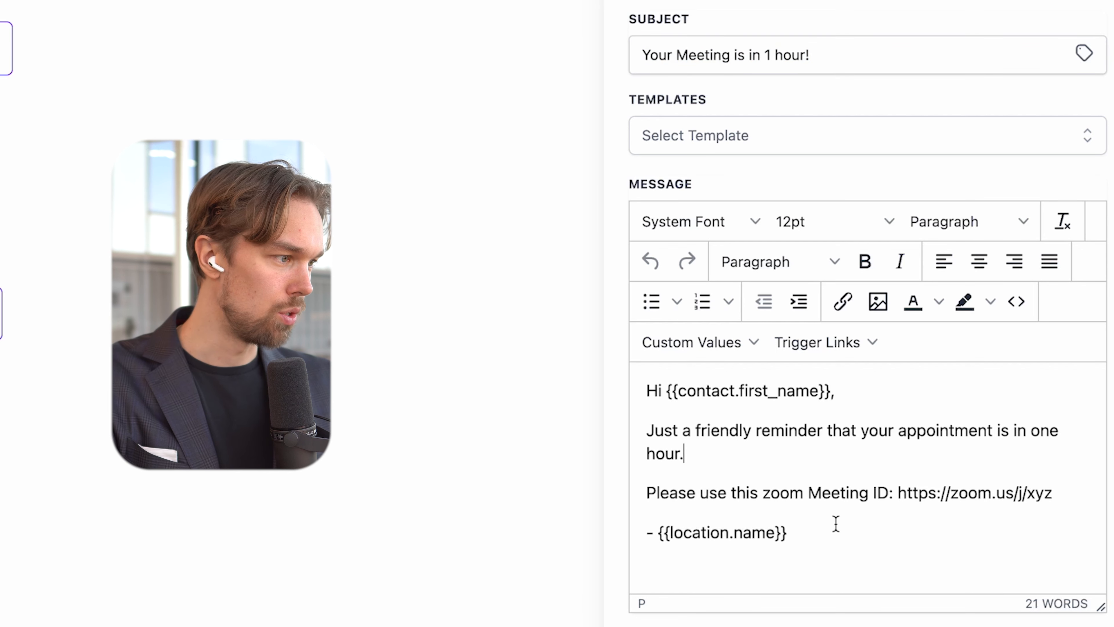
pyautogui.moveTo(1052, 492); pyautogui.dragTo(763, 494)
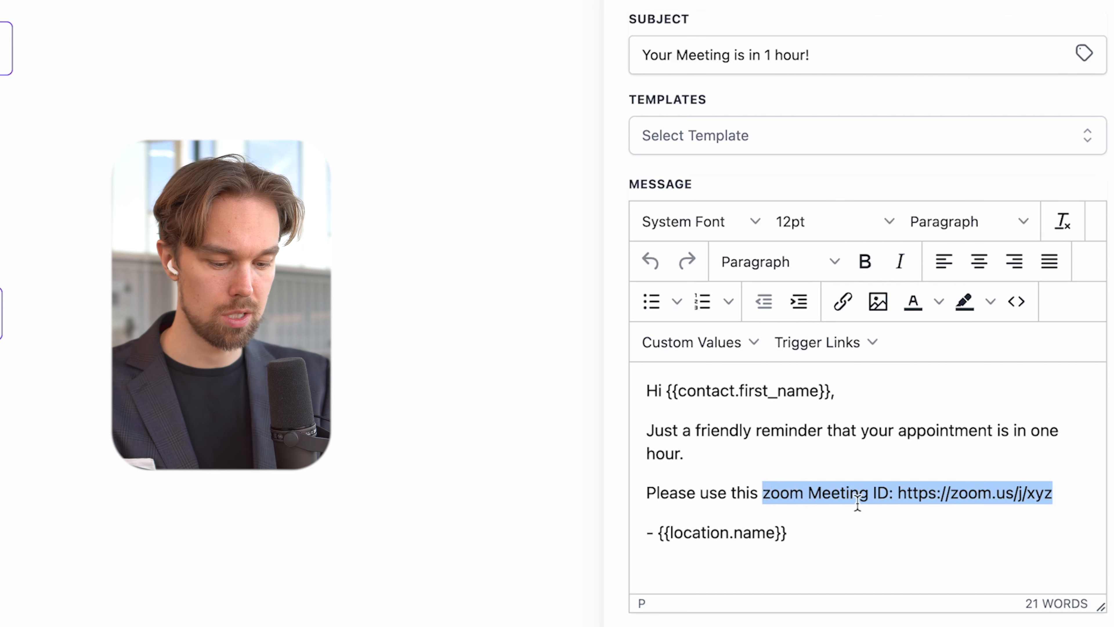
pyautogui.write('Google Meet Link:')
pyautogui.press('super+v')
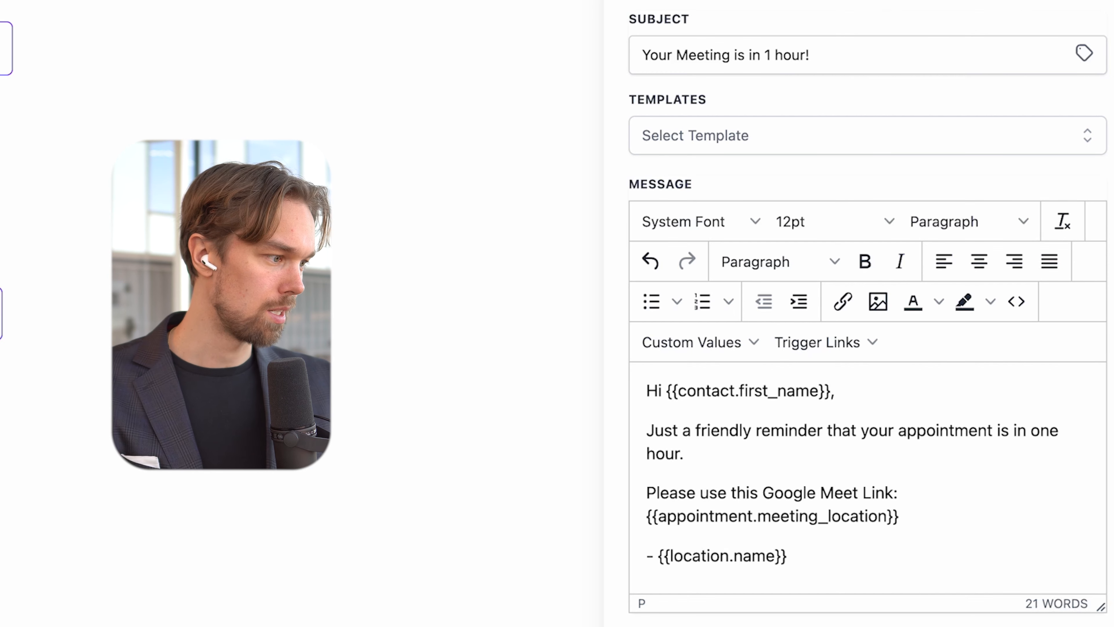
pyautogui.click(1086, 77)
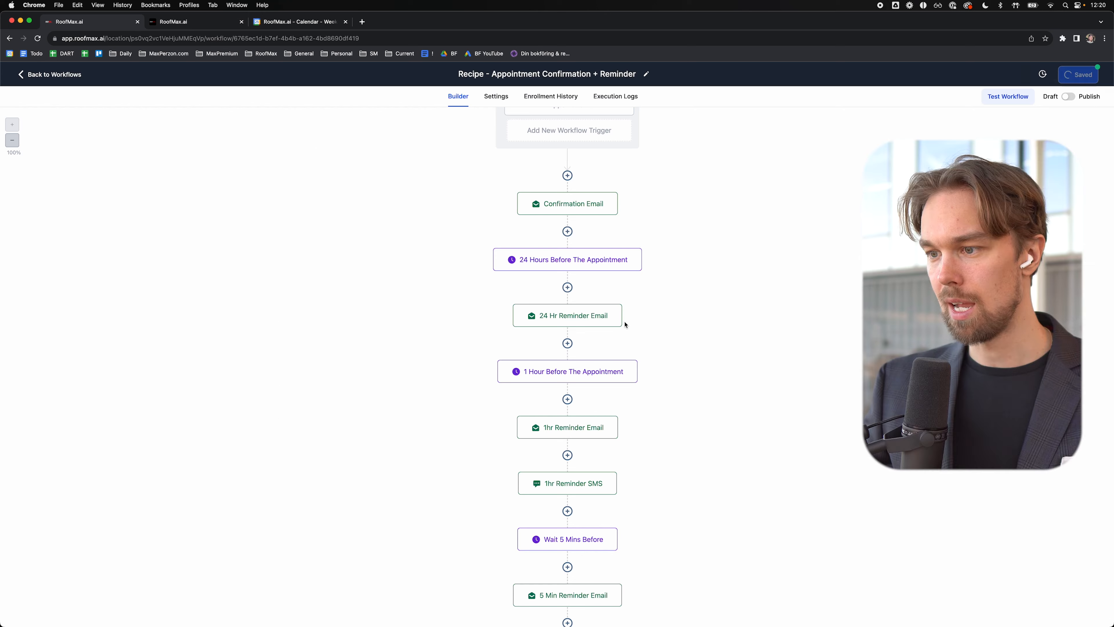
pyautogui.scroll(-3, 615, 335)
# Step: Check the 1hr Reminder SMS, then delete the zoom link line from the 5 Min Reminder Email
pyautogui.click(610, 381)
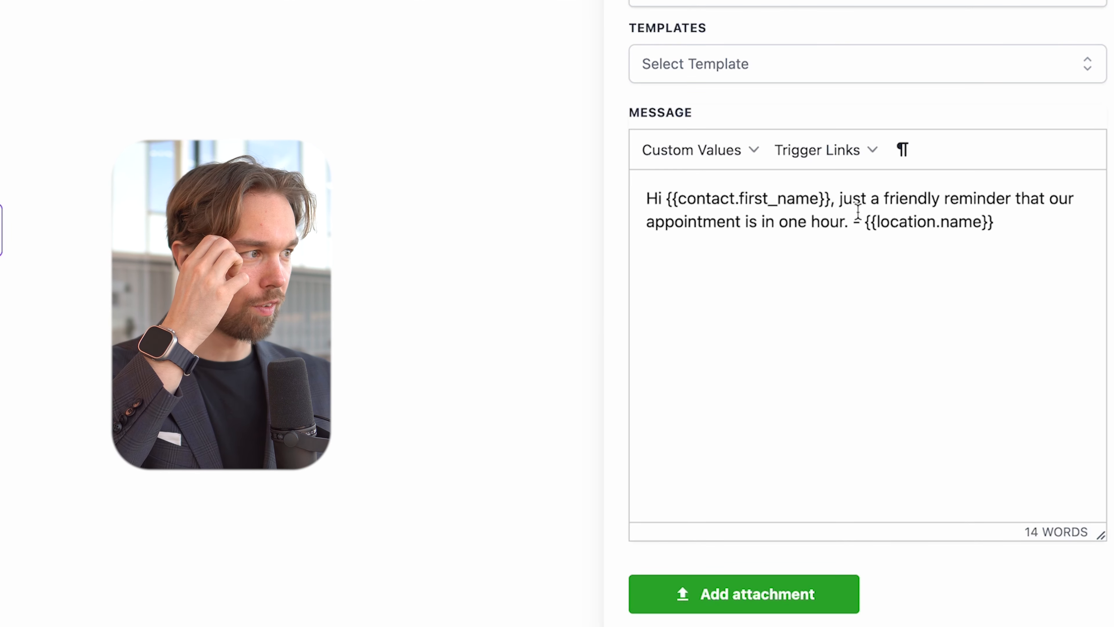
pyautogui.click(1019, 227)
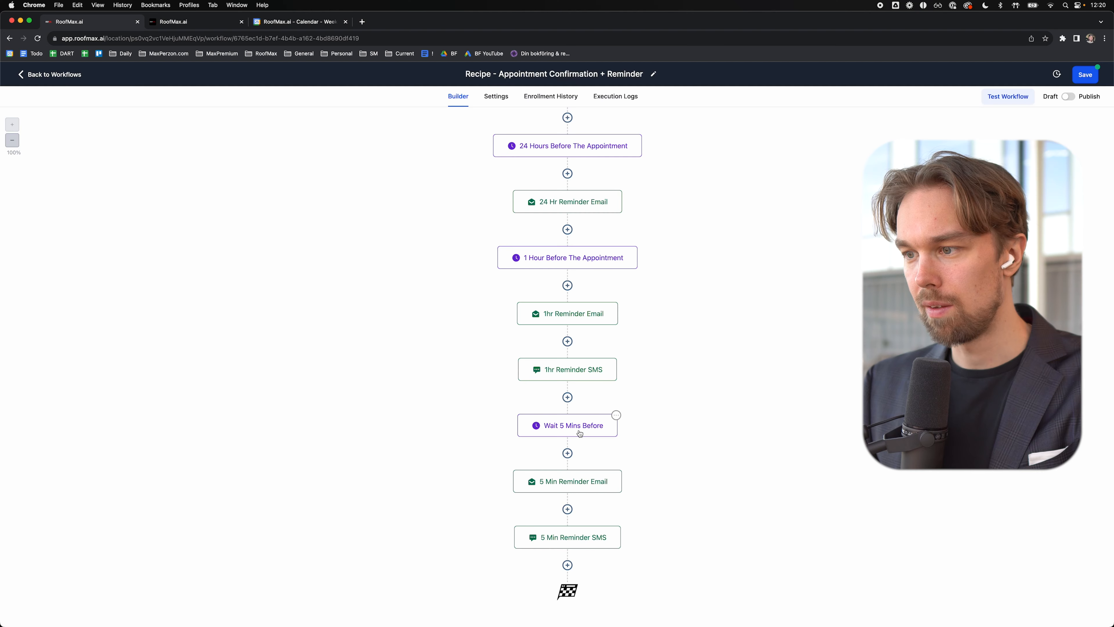
pyautogui.click(579, 429)
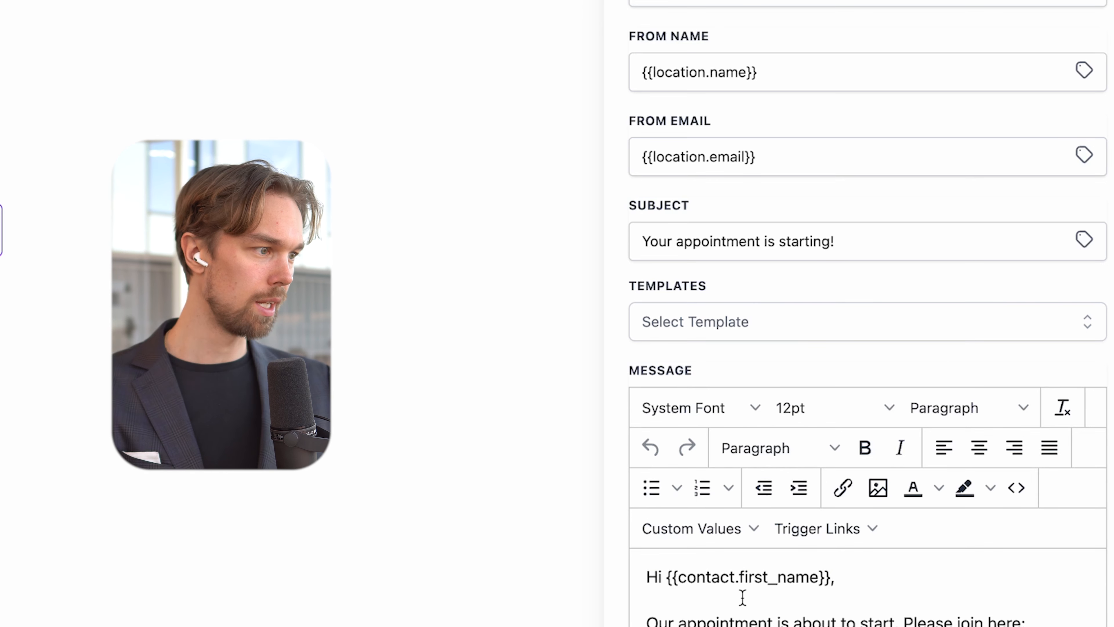
pyautogui.click(887, 485)
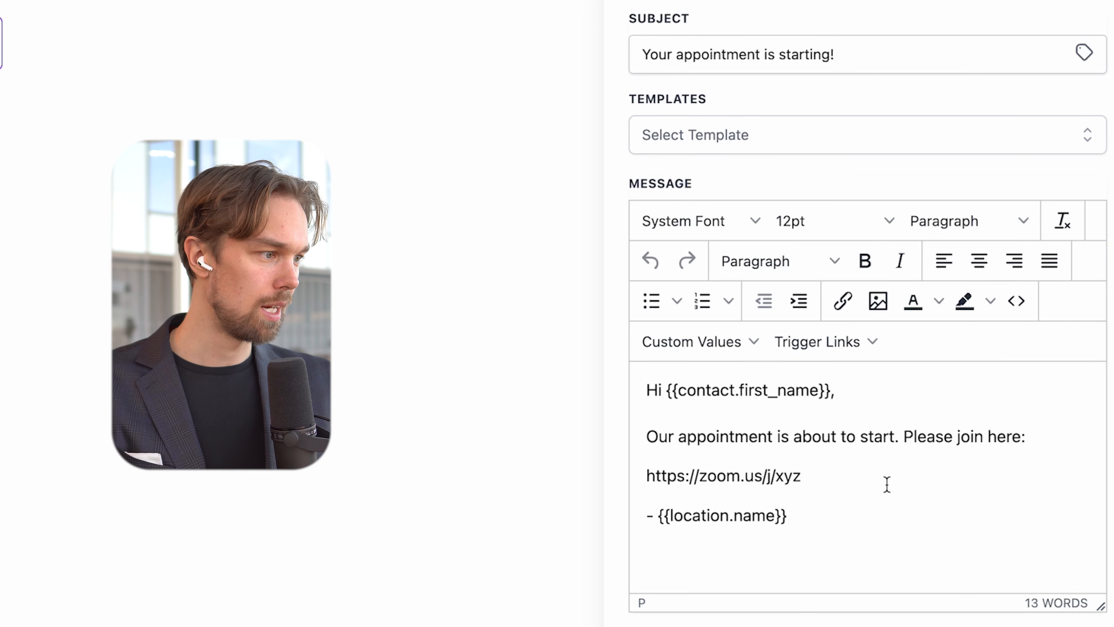
pyautogui.tripleClick(887, 484)
pyautogui.press('BackSpace')
pyautogui.press('BackSpace')
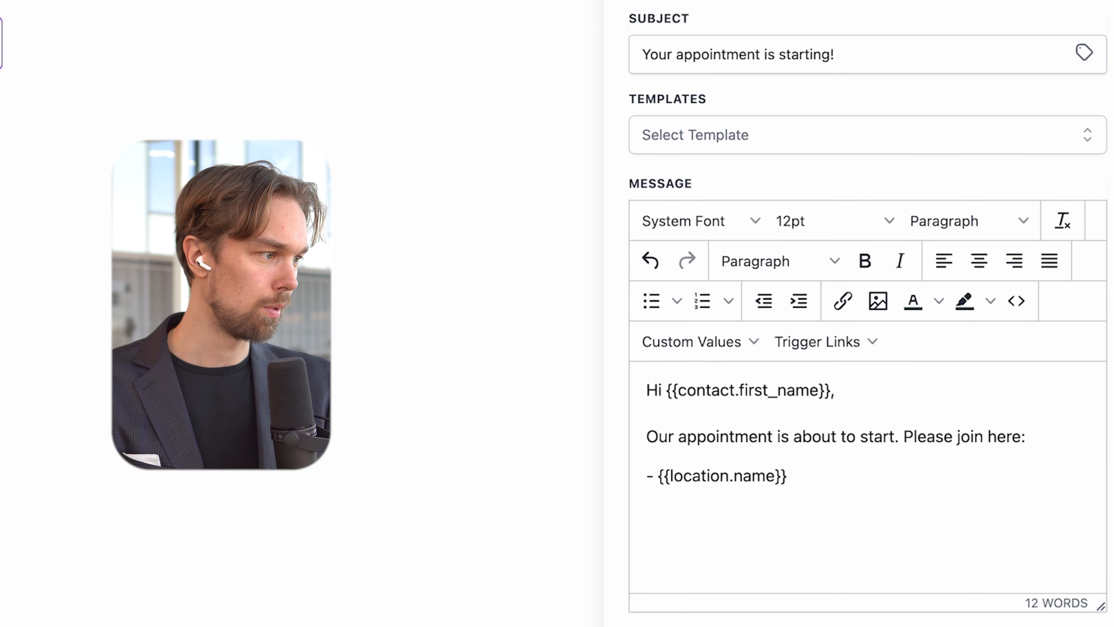